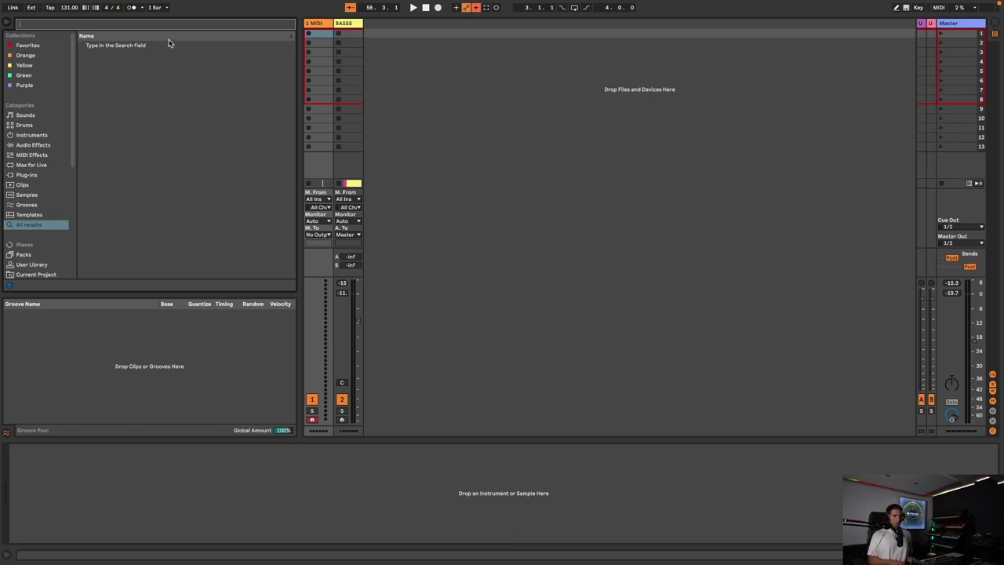
# Search the browser for 909 sounds and browse the samples, auditioning a 909 closed hat.
pyautogui.write('909 o')
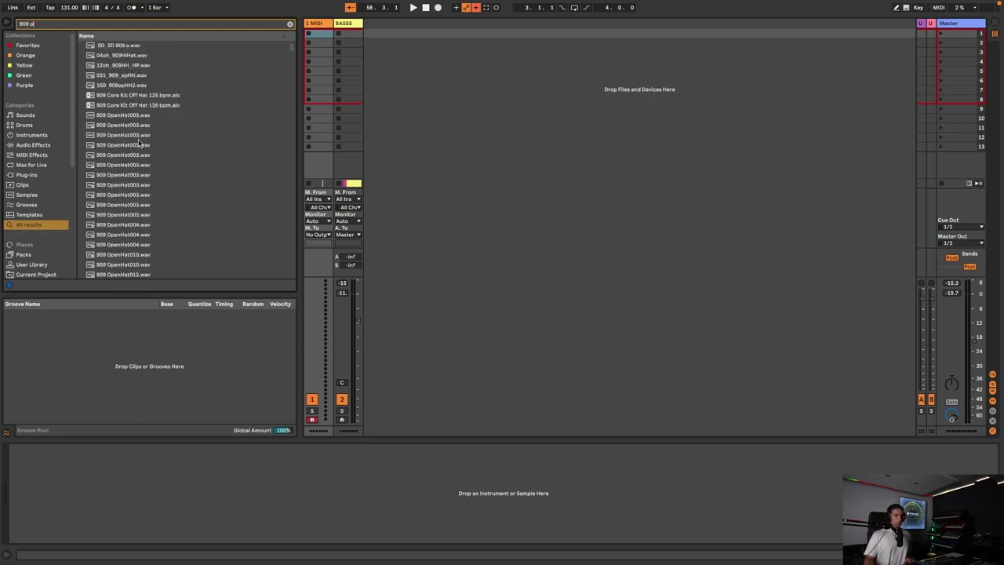
pyautogui.press('BackSpace')
pyautogui.write('bad')
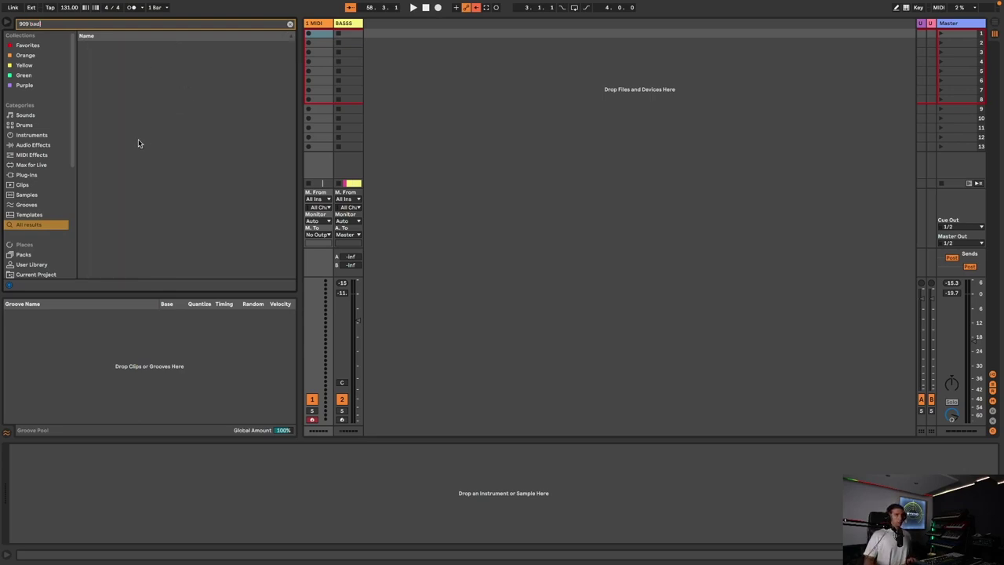
pyautogui.press('BackSpace')
pyautogui.press('BackSpace')
pyautogui.press('BackSpace')
pyautogui.scroll(-2, 191, 167)
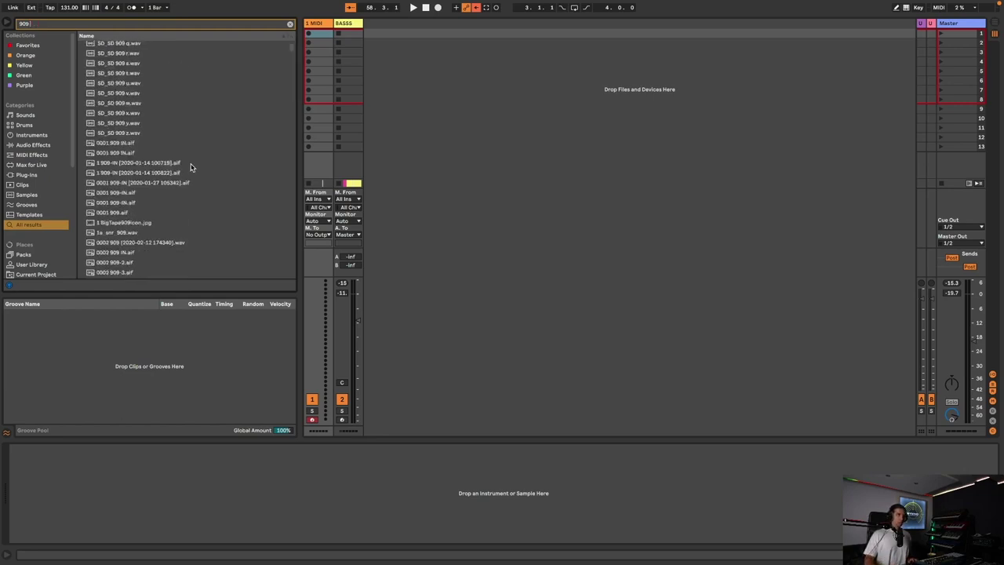
pyautogui.click(152, 216)
pyautogui.click(131, 147)
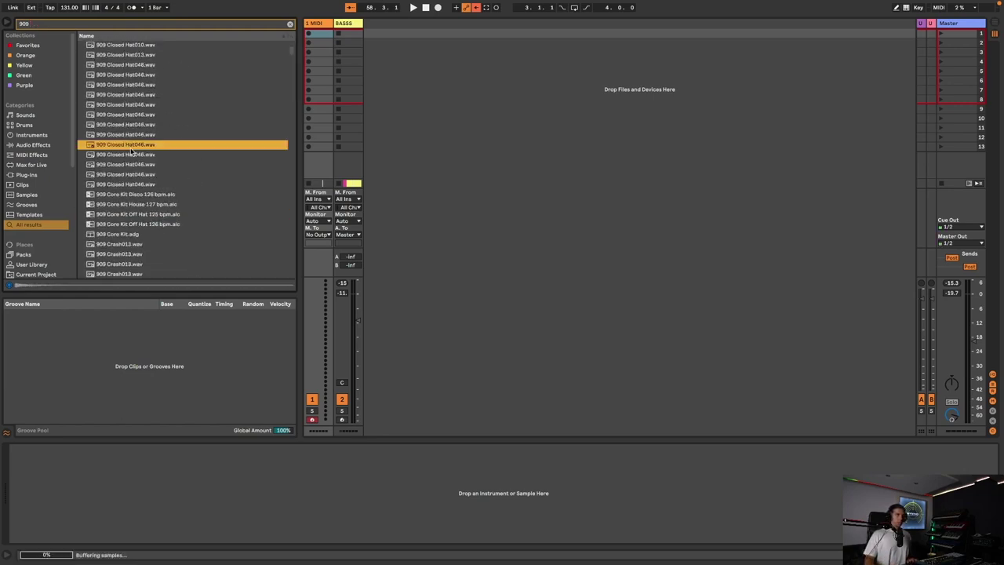
pyautogui.scroll(-10, 199, 136)
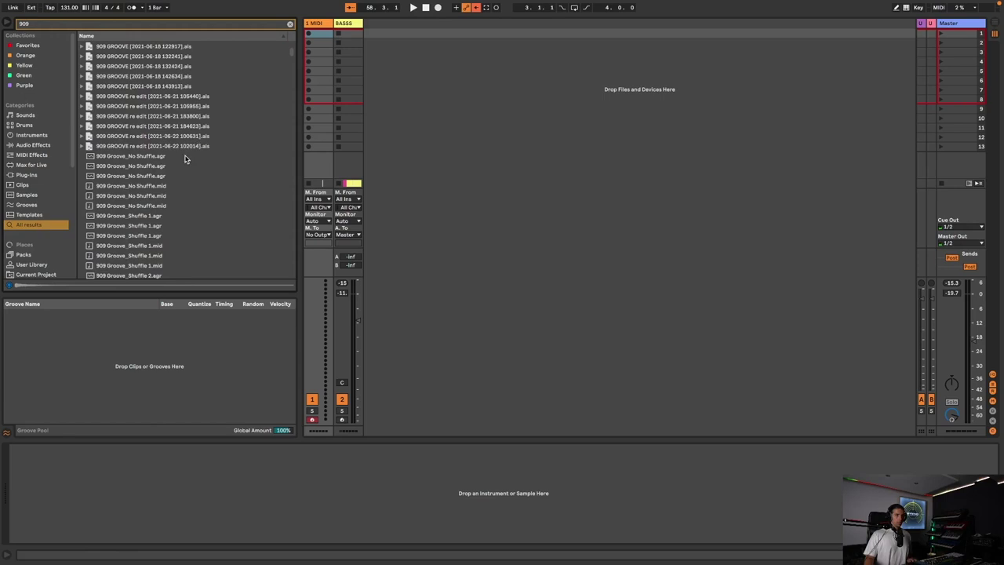
pyautogui.scroll(-10, 186, 159)
# Search the browser for "909 bd" and audition several of the listed kick samples.
pyautogui.write('90')
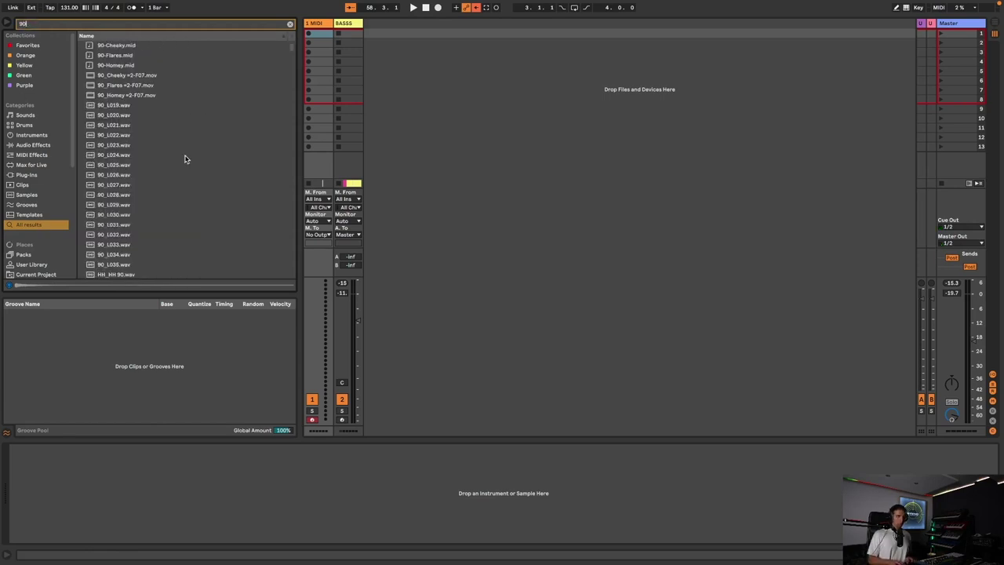
pyautogui.write('9 bd')
pyautogui.click(186, 157)
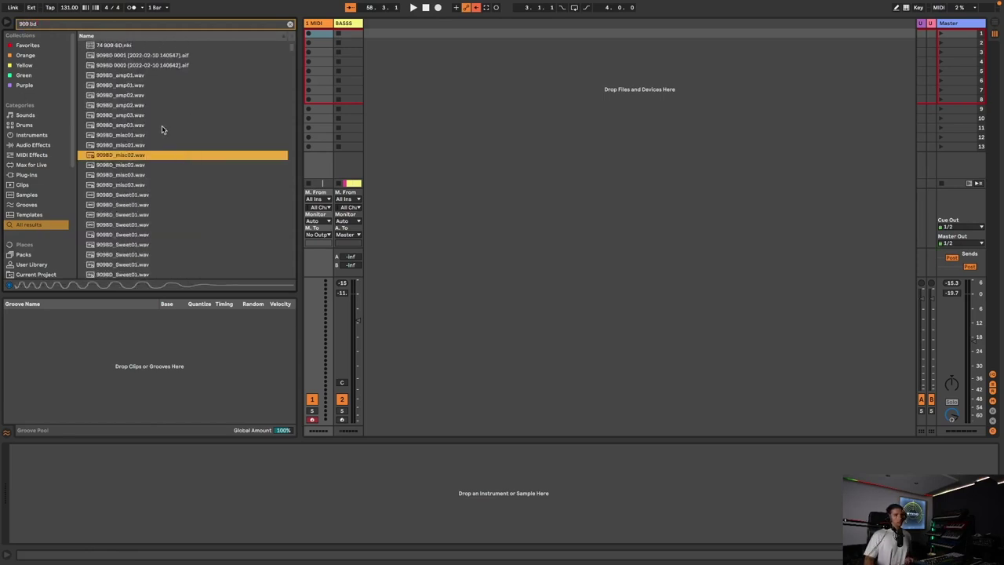
pyautogui.click(156, 126)
pyautogui.scroll(-5, 155, 129)
pyautogui.click(153, 131)
pyautogui.click(163, 159)
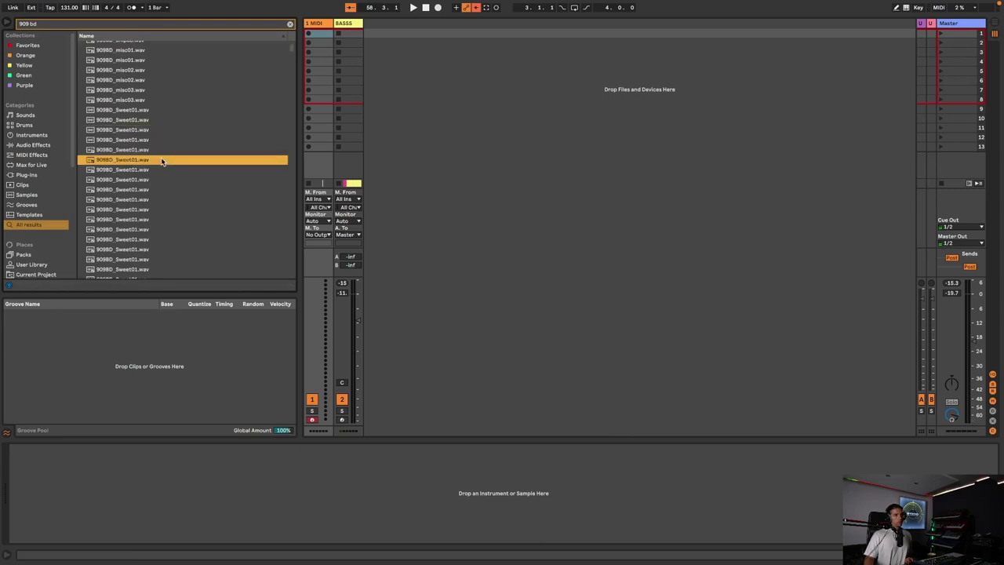
pyautogui.scroll(-4, 163, 159)
pyautogui.moveTo(291, 50); pyautogui.dragTo(281, 207)
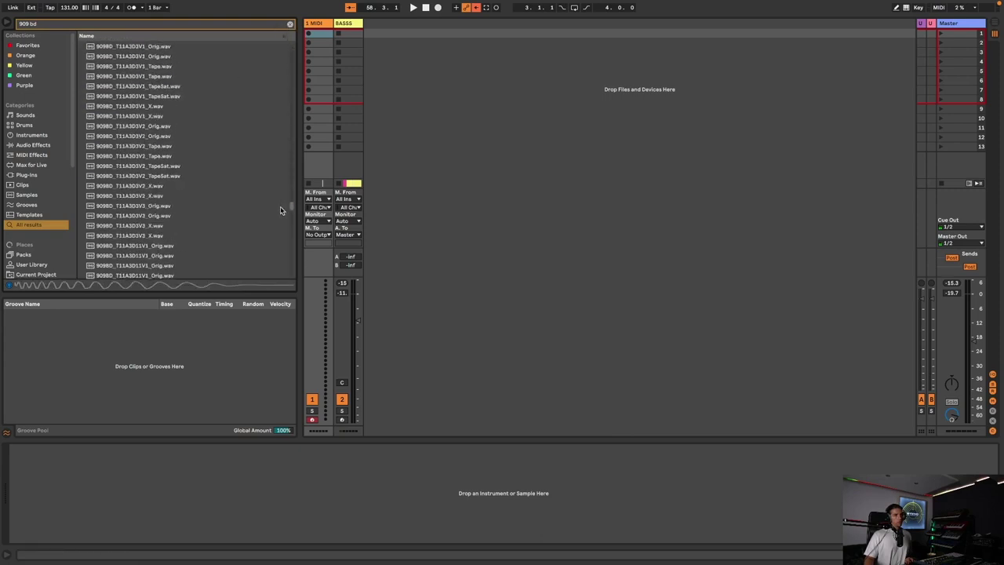
# Audition kicks further down the results and load 909BD_T11A3D3V3_Orig.wav onto the empty MIDI track.
pyautogui.click(209, 207)
pyautogui.click(162, 227)
pyautogui.click(148, 213)
pyautogui.click(147, 208)
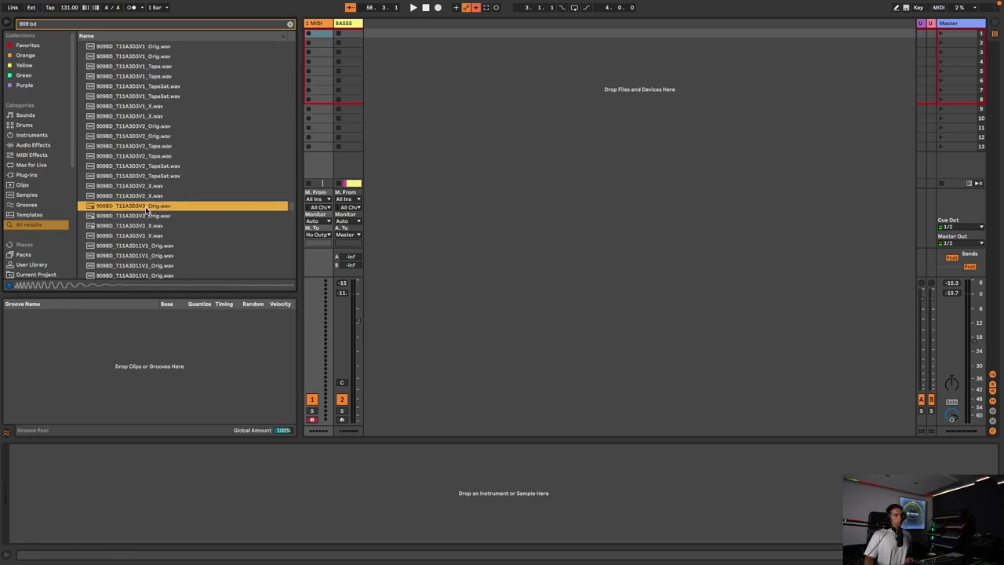
pyautogui.doubleClick(147, 208)
# Create an empty MIDI clip in the first slot of the kick track and launch it.
pyautogui.doubleClick(313, 33)
pyautogui.click(309, 34)
pyautogui.press('space')
pyautogui.scroll(-1, 275, 506)
# Add a B2 kick note on beat 1, duplicate it onto beats 2, 3 and 4, and play the clip.
pyautogui.doubleClick(271, 515)
pyautogui.press('super+d')
pyautogui.press('Right')
pyautogui.press('Right')
pyautogui.press('Right')
pyautogui.press('super+d')
pyautogui.press('Right')
pyautogui.press('Right')
pyautogui.press('super+d')
pyautogui.press('Right')
pyautogui.press('Right')
pyautogui.press('space')
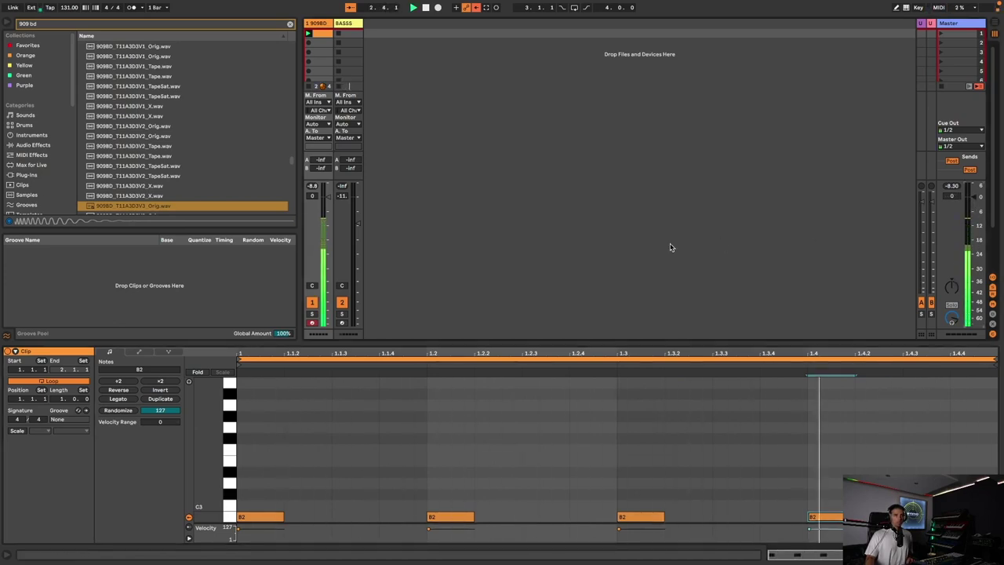
# In the kick sampler's controls, set transpose to -3 st, sustain to -7.3 dB and release to 292 ms.
pyautogui.hotkey('shift', 'Tab')
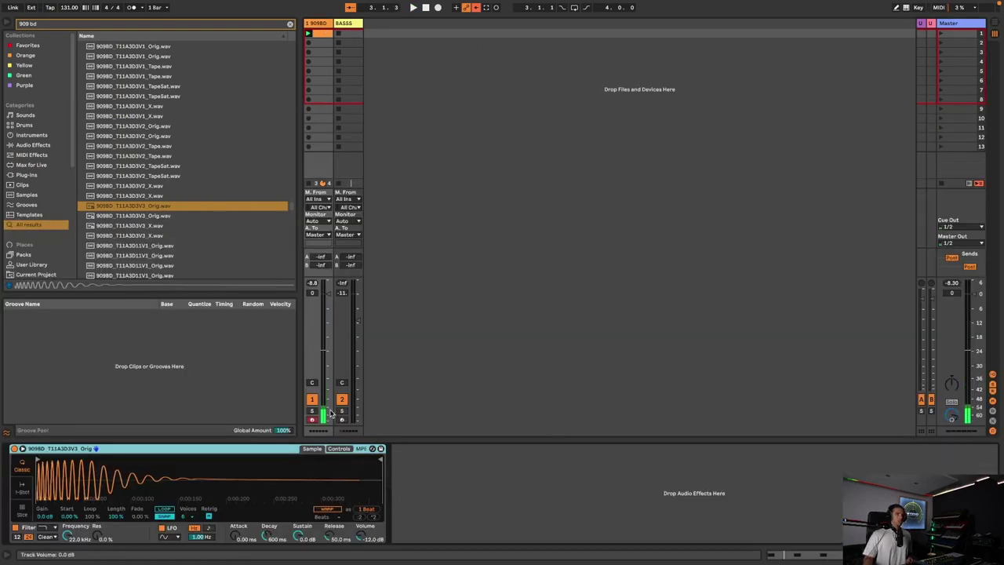
pyautogui.click(339, 448)
pyautogui.moveTo(335, 518)
pyautogui.mouseDown()
pyautogui.moveTo(299, 553)
pyautogui.moveTo(330, 528)
pyautogui.mouseUp()
pyautogui.press('space')
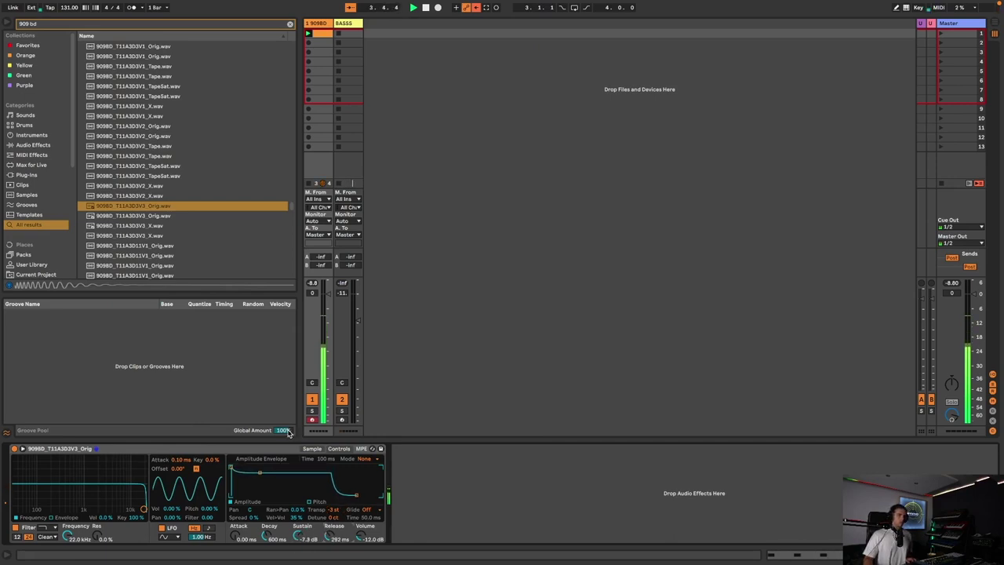
# Search the browser for "decap", add Decapitator to the kick track, and listen to the kick with its default settings.
pyautogui.hotkey('ctrl', 'f')
pyautogui.write('decap')
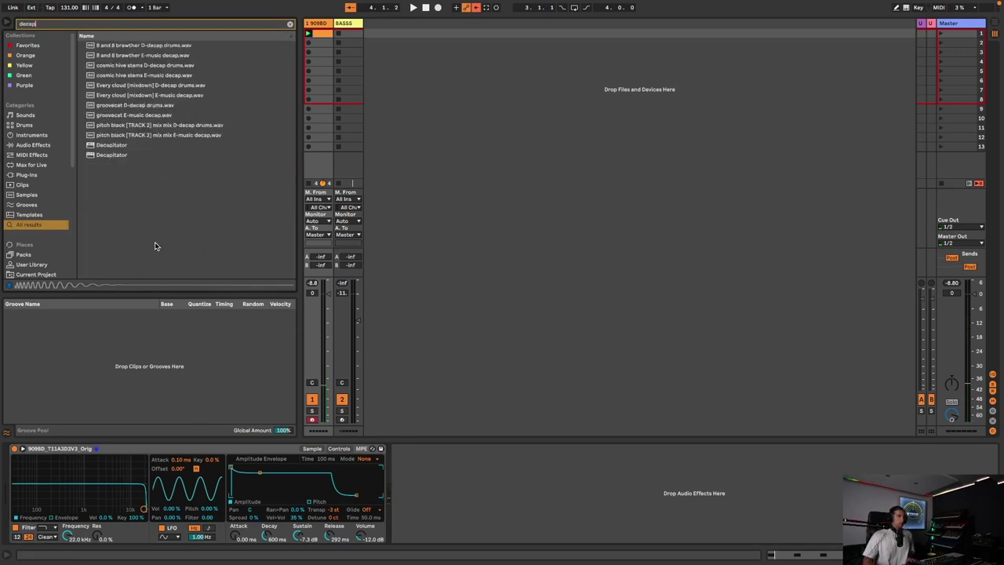
pyautogui.click(133, 156)
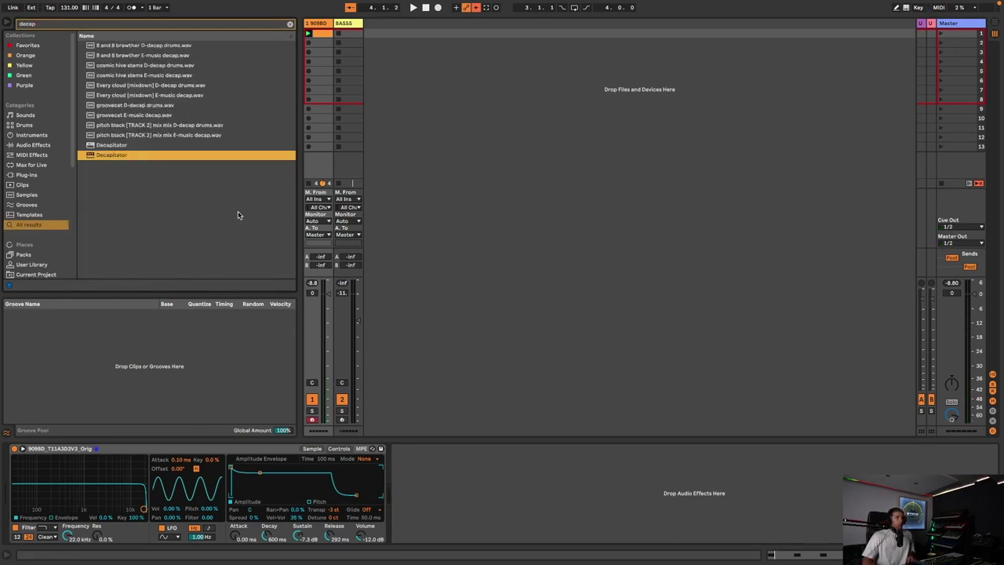
pyautogui.press('Return')
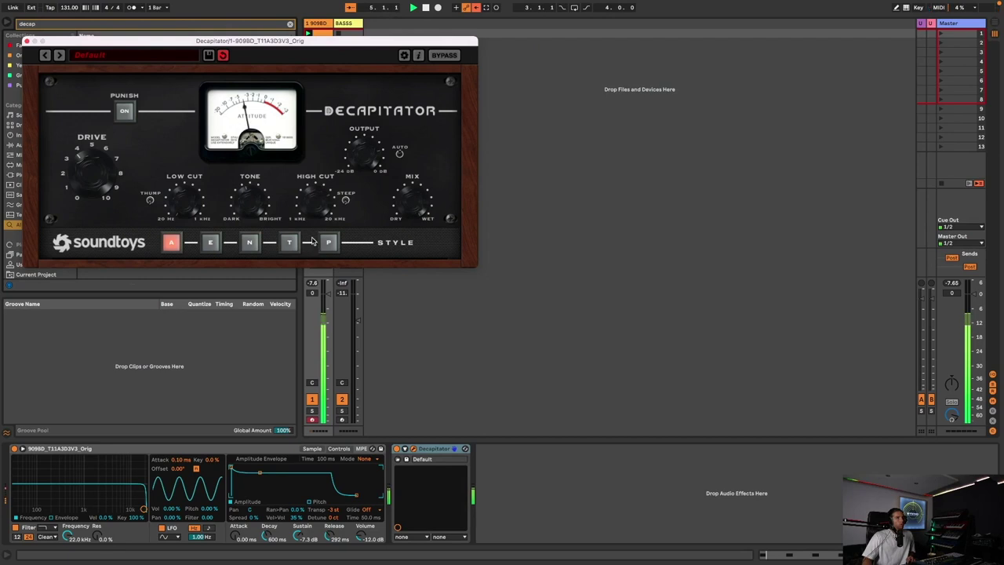
pyautogui.click(28, 41)
pyautogui.moveTo(232, 540); pyautogui.dragTo(232, 537)
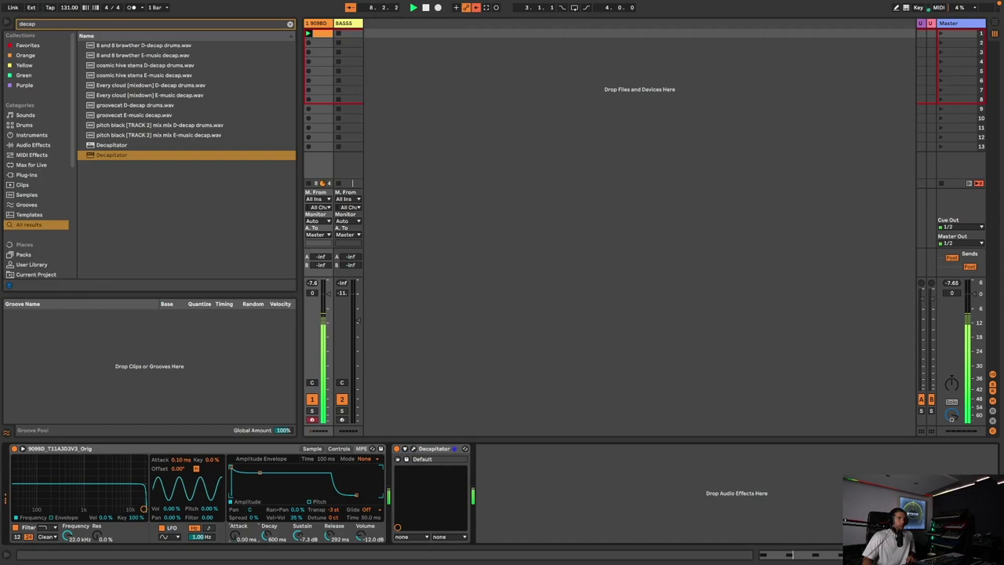
pyautogui.press('space')
# Search the browser for "transie" and add UAD SPL Transient Designer after Decapitator on the kick track.
pyautogui.hotkey('ctrl', 'f')
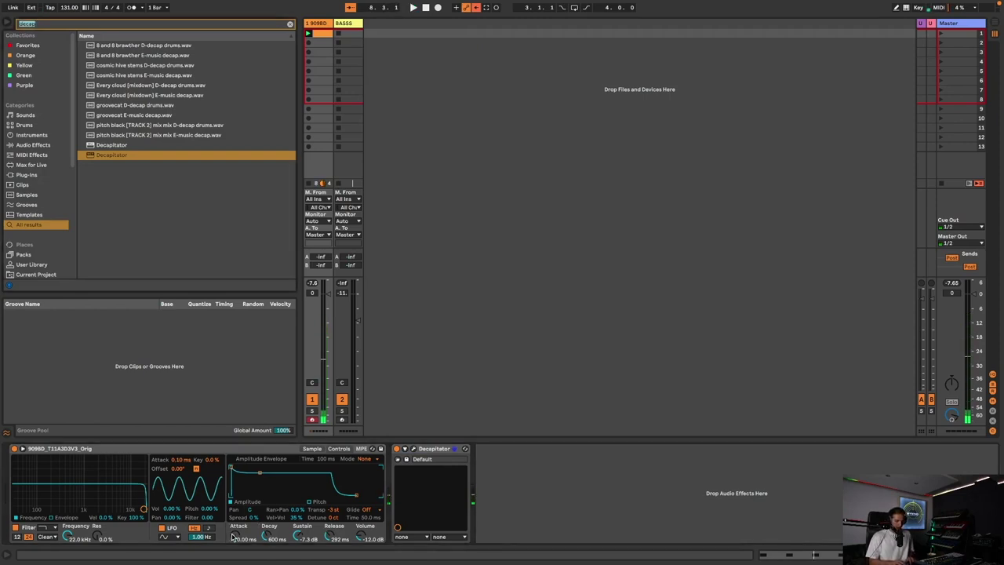
pyautogui.write('transie')
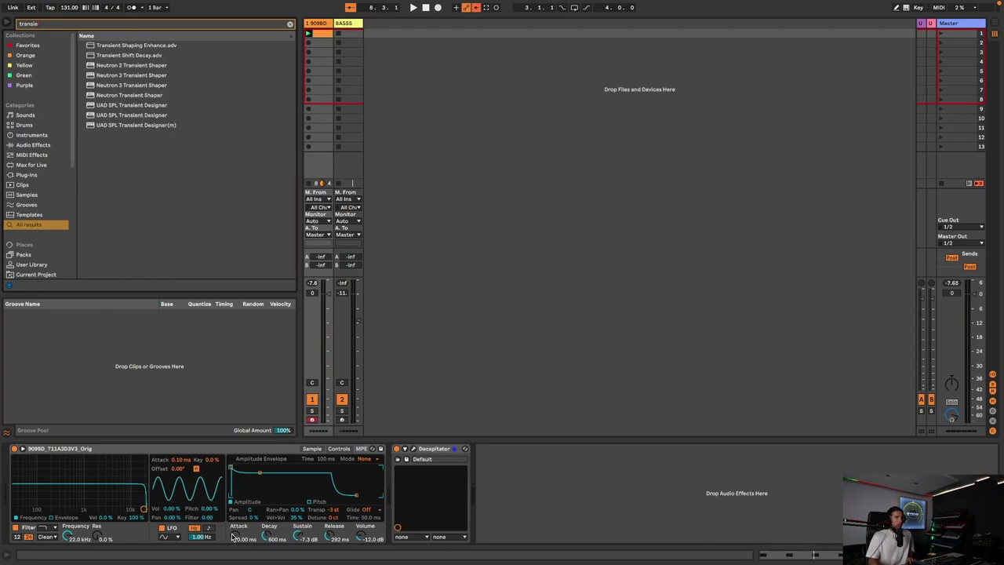
pyautogui.doubleClick(132, 114)
pyautogui.press('space')
# Set the Transient Designer's attack slightly below zero and its sustain slightly above zero, and close the plug-in window.
pyautogui.click(69, 119)
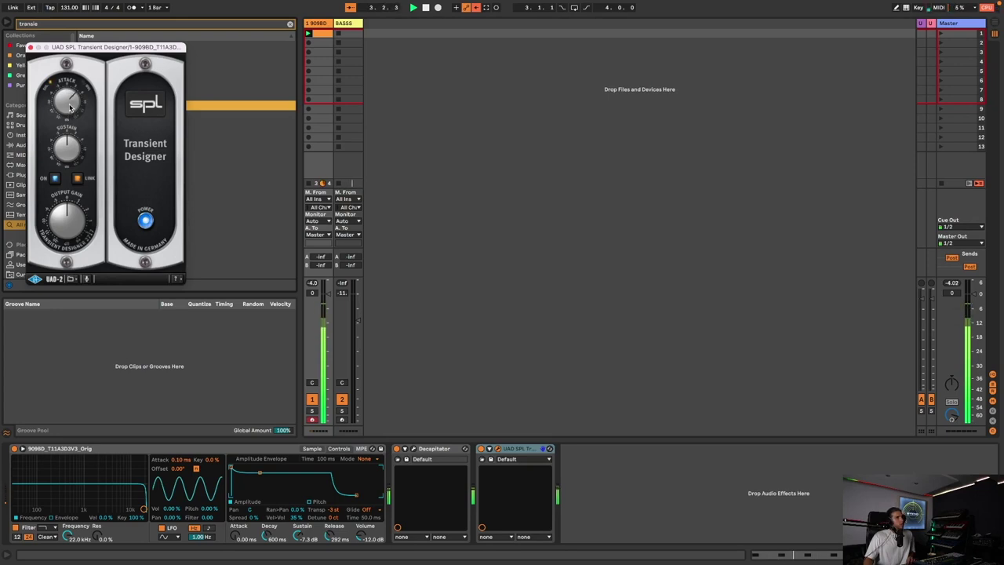
pyautogui.moveTo(74, 88); pyautogui.dragTo(75, 95)
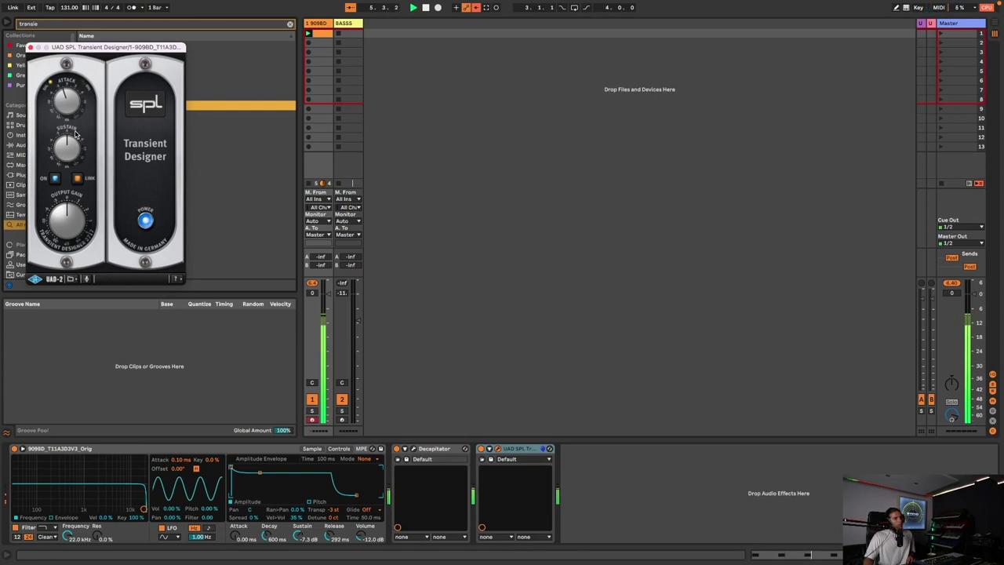
pyautogui.moveTo(69, 160); pyautogui.dragTo(68, 179)
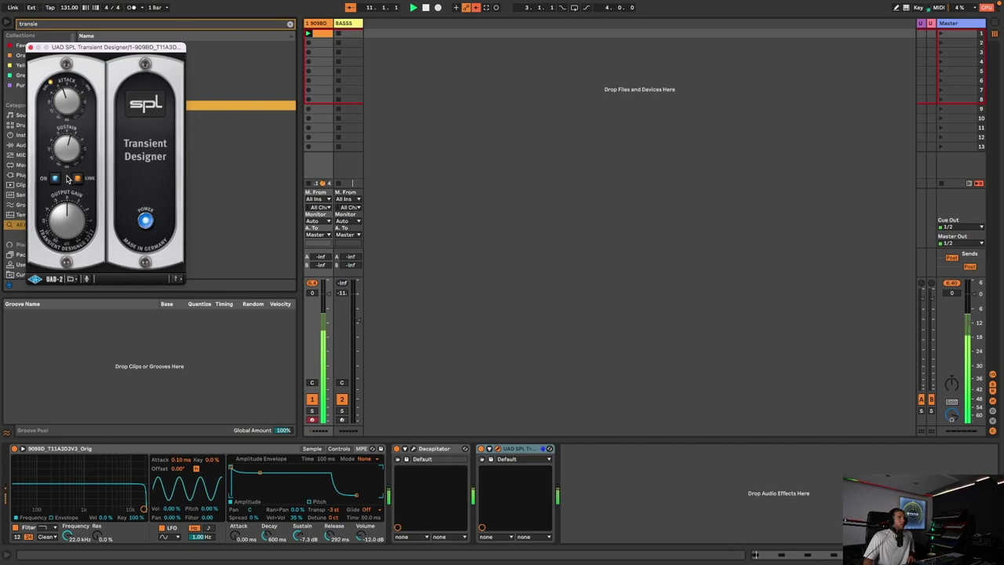
pyautogui.click(32, 48)
# Search the browser for "pro q 3" and add FabFilter Pro-Q 3 at the end of the kick's effect chain.
pyautogui.press('super+f')
pyautogui.write('p')
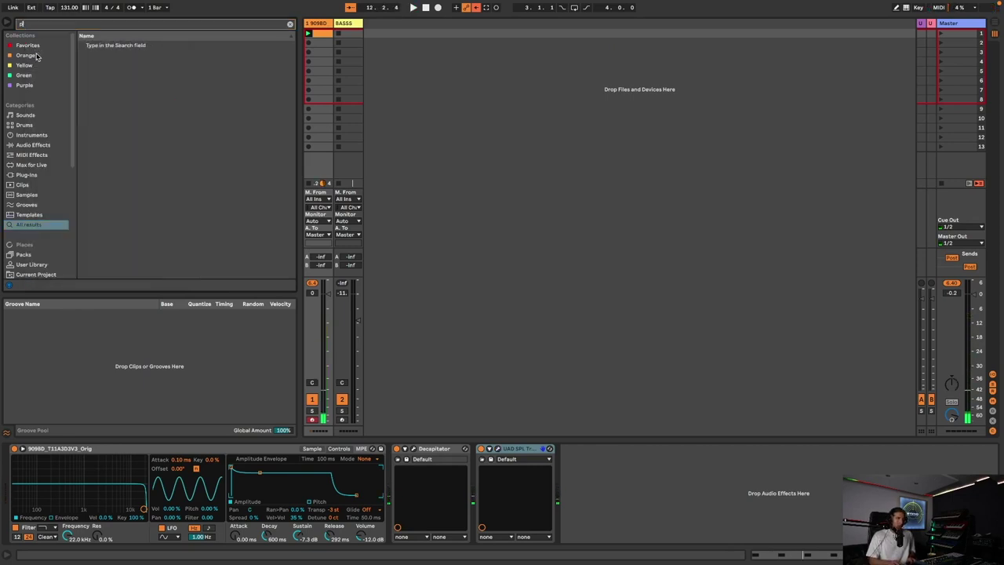
pyautogui.write('ro q 3')
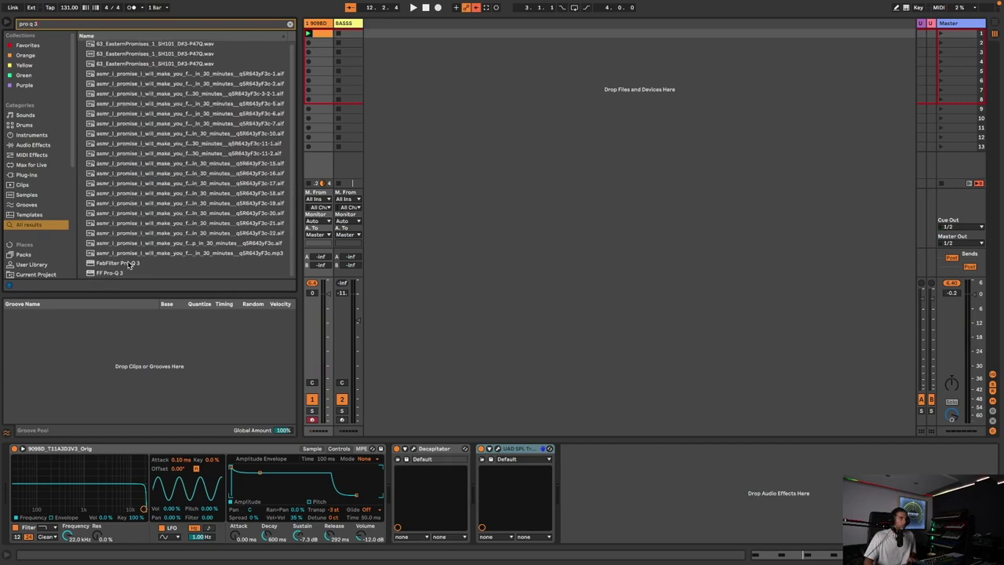
pyautogui.doubleClick(120, 265)
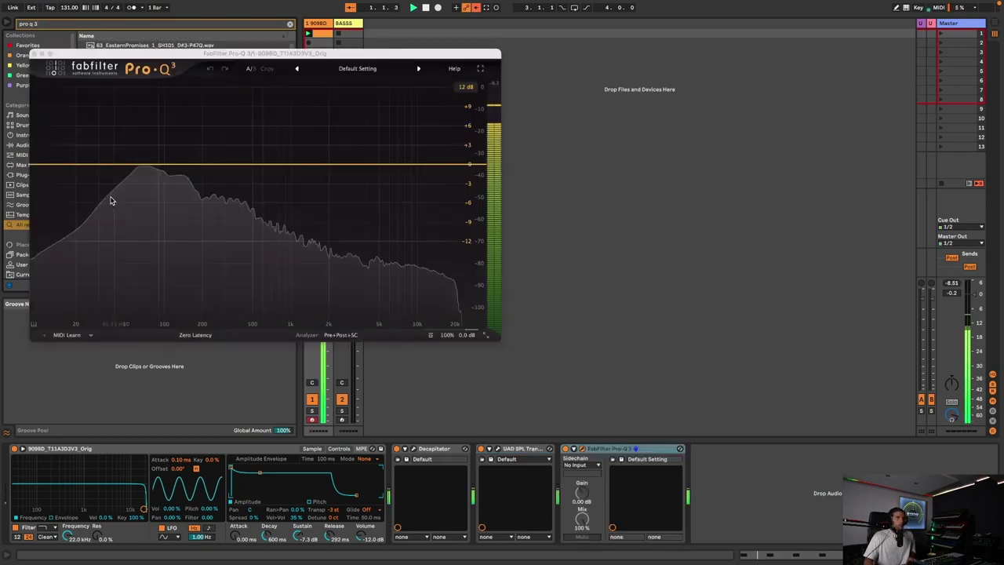
# Add a 72 dB/oct low cut at about 32 Hz in Pro-Q 3 on the kick.
pyautogui.doubleClick(44, 171)
pyautogui.click(63, 303)
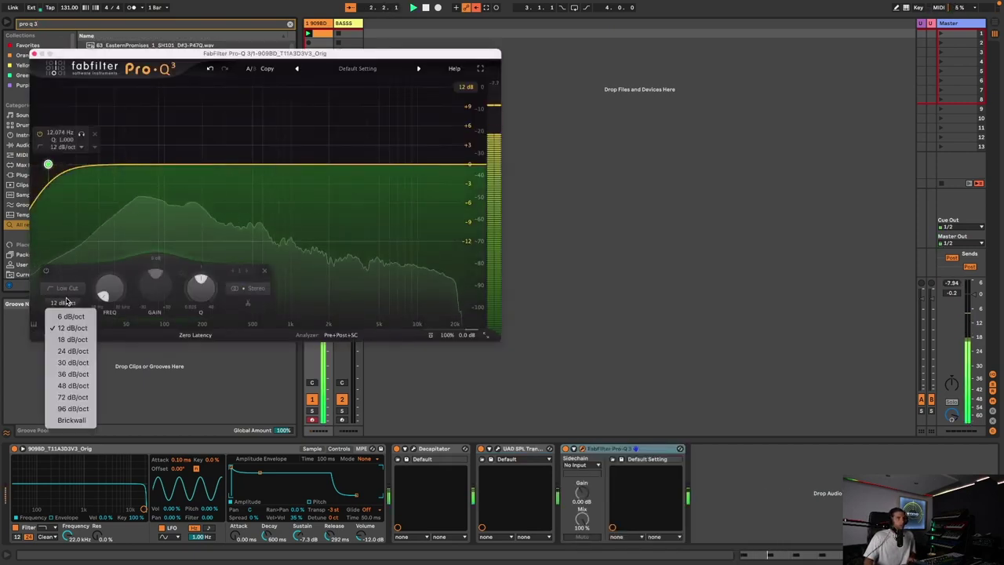
pyautogui.click(79, 397)
pyautogui.moveTo(48, 164); pyautogui.dragTo(101, 164)
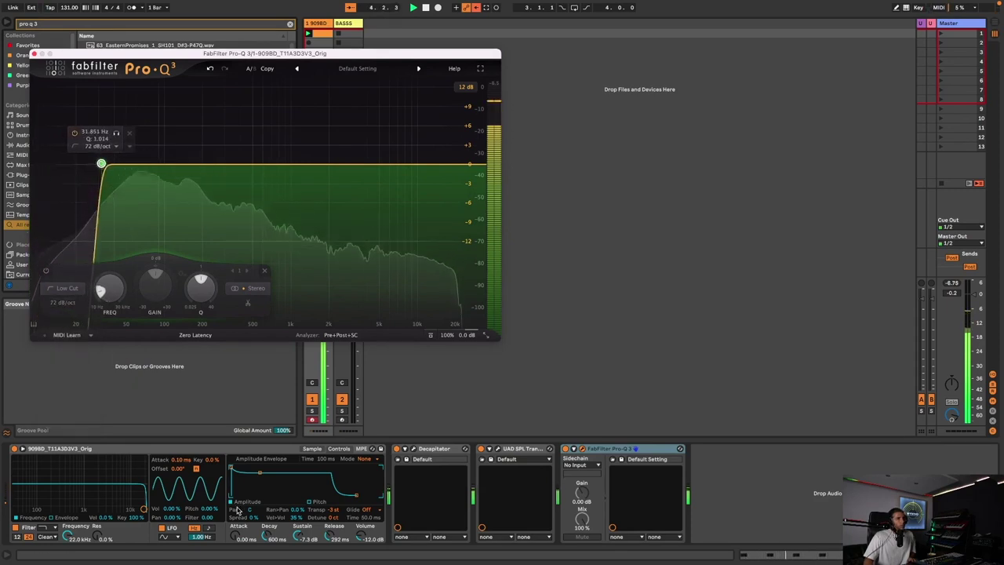
# Set the kick sampler's sustain to -3.7 dB and decay to 493 ms, and close the EQ window.
pyautogui.moveTo(297, 537); pyautogui.dragTo(271, 531)
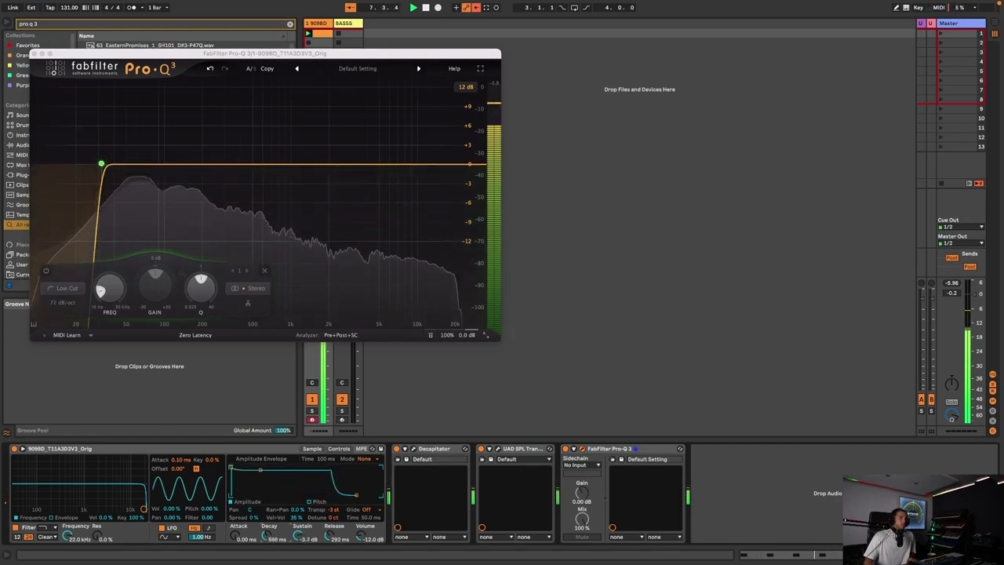
pyautogui.click(29, 55)
pyautogui.click(33, 55)
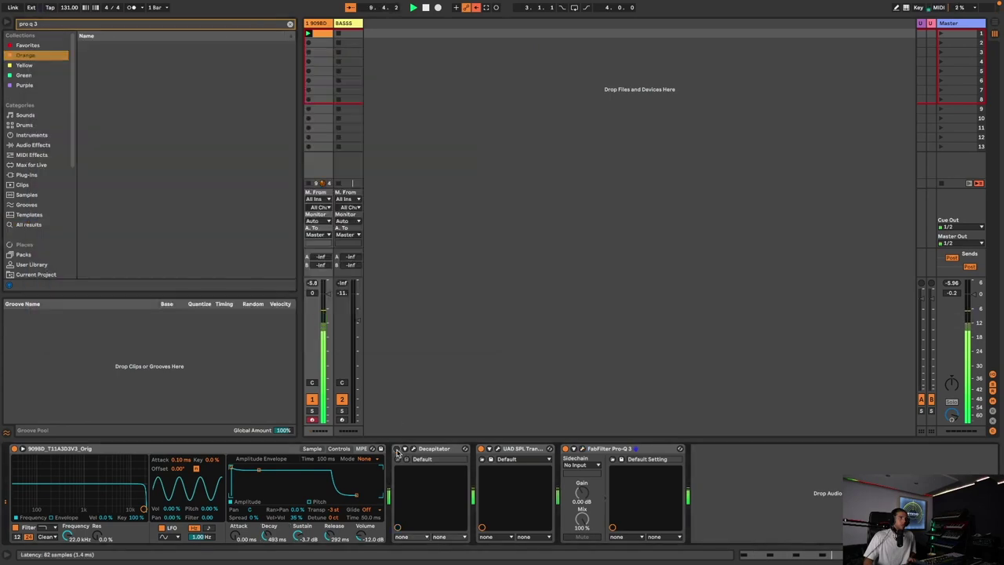
# Bypass Decapitator to compare the kick without it, and set the sampler's sustain to -11 dB.
pyautogui.click(413, 450)
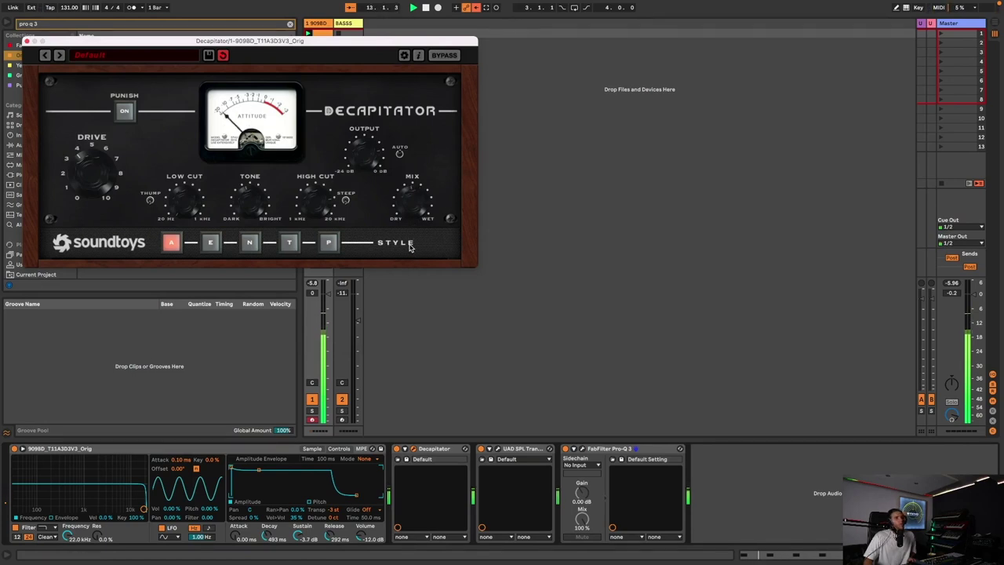
pyautogui.click(443, 56)
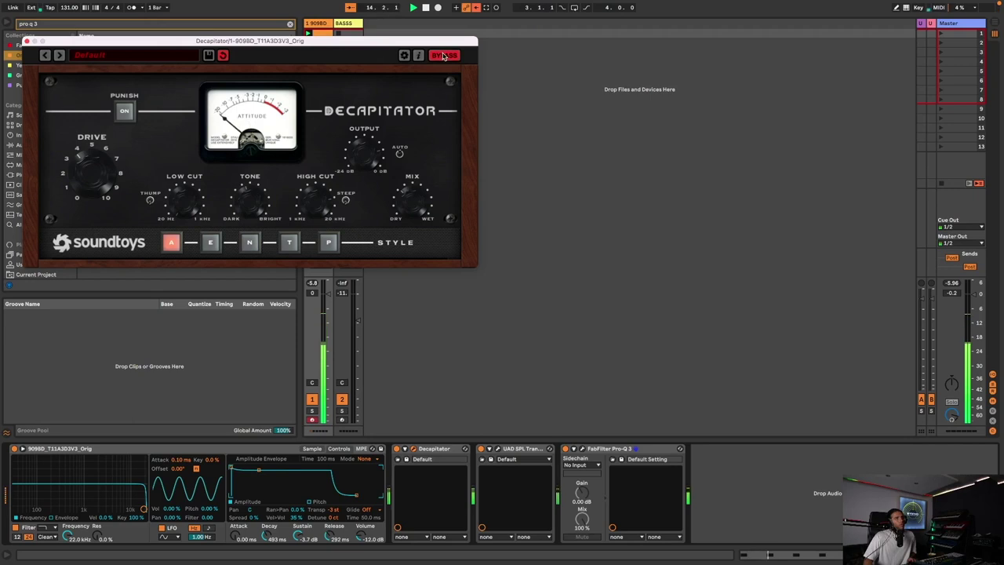
pyautogui.click(27, 41)
pyautogui.moveTo(300, 541); pyautogui.dragTo(300, 550)
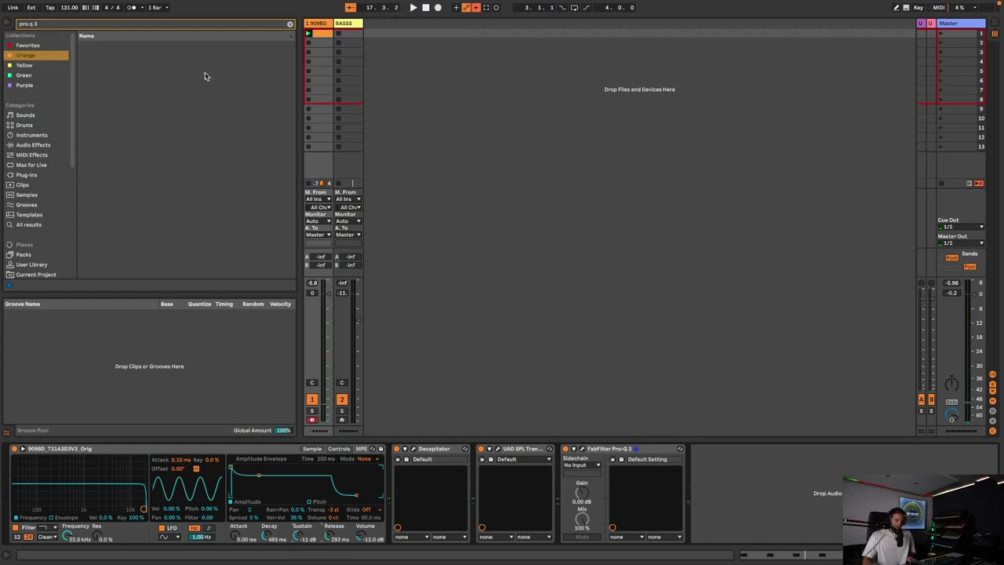
# Insert a new MIDI track after the bass track and search the browser for "727".
pyautogui.rightClick(394, 22)
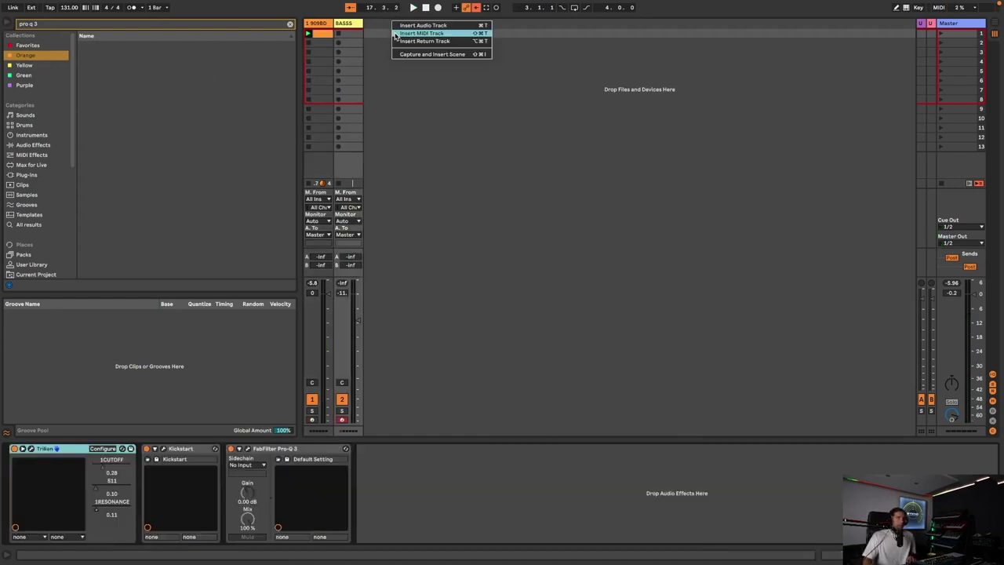
pyautogui.click(422, 33)
pyautogui.write('7')
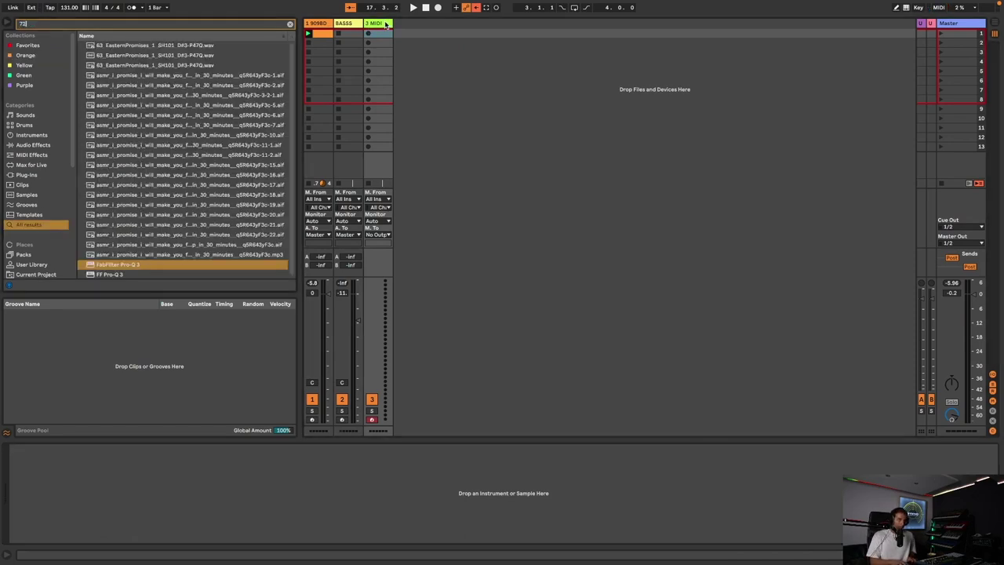
pyautogui.write('27')
# Audition the 727 samples and load 727_01.aif onto the new MIDI track.
pyautogui.click(105, 166)
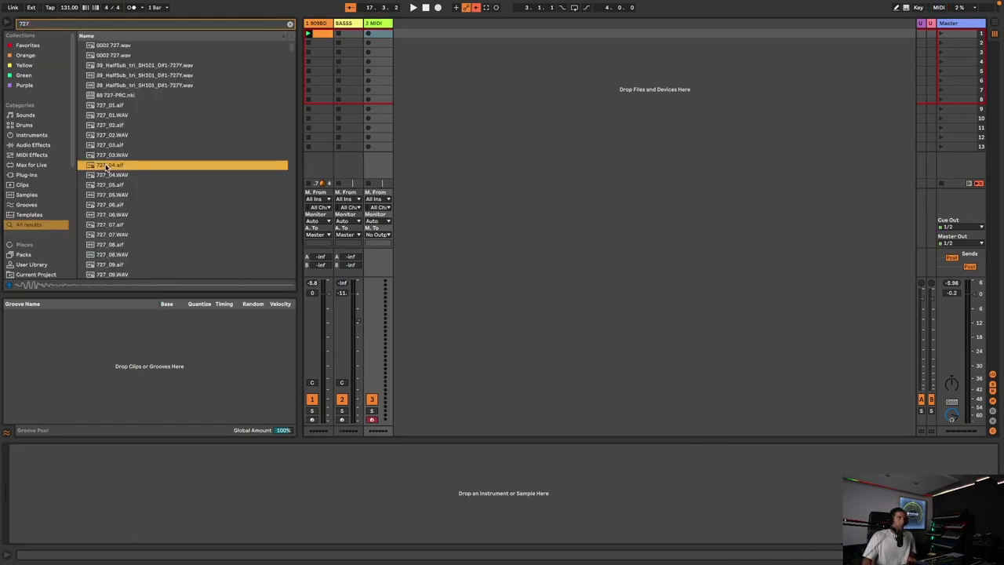
pyautogui.click(112, 146)
pyautogui.click(113, 126)
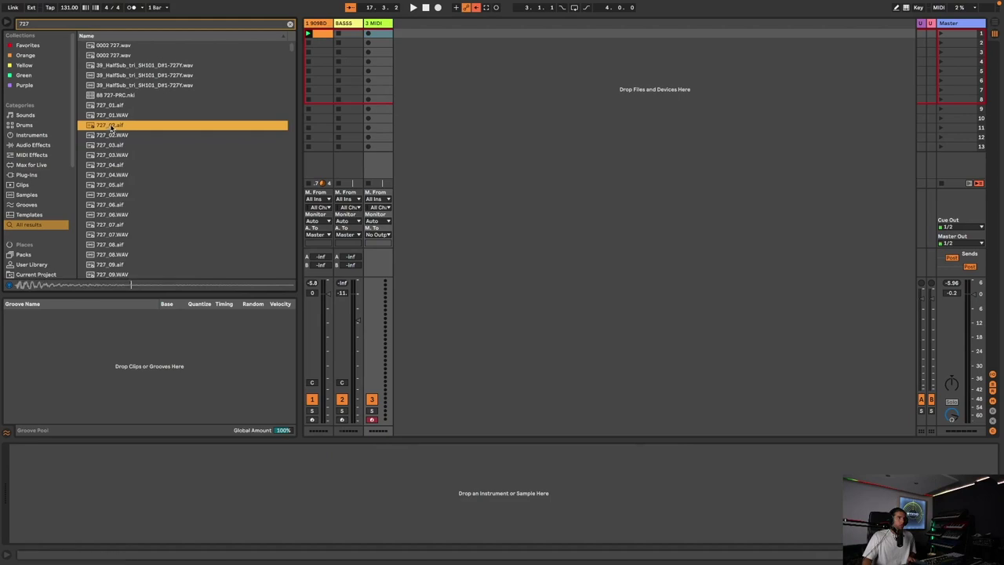
pyautogui.click(112, 107)
pyautogui.click(123, 205)
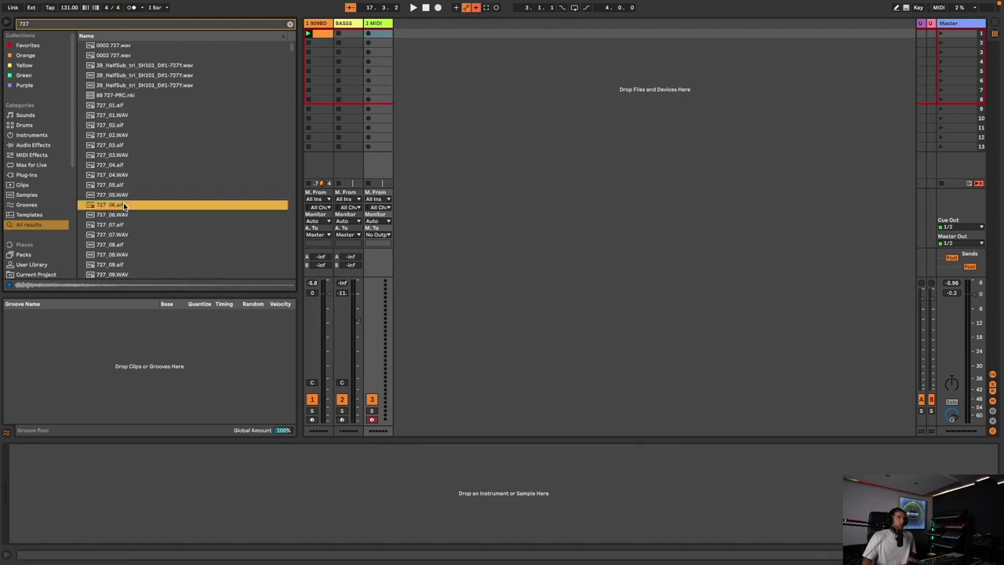
pyautogui.click(112, 106)
pyautogui.doubleClick(113, 106)
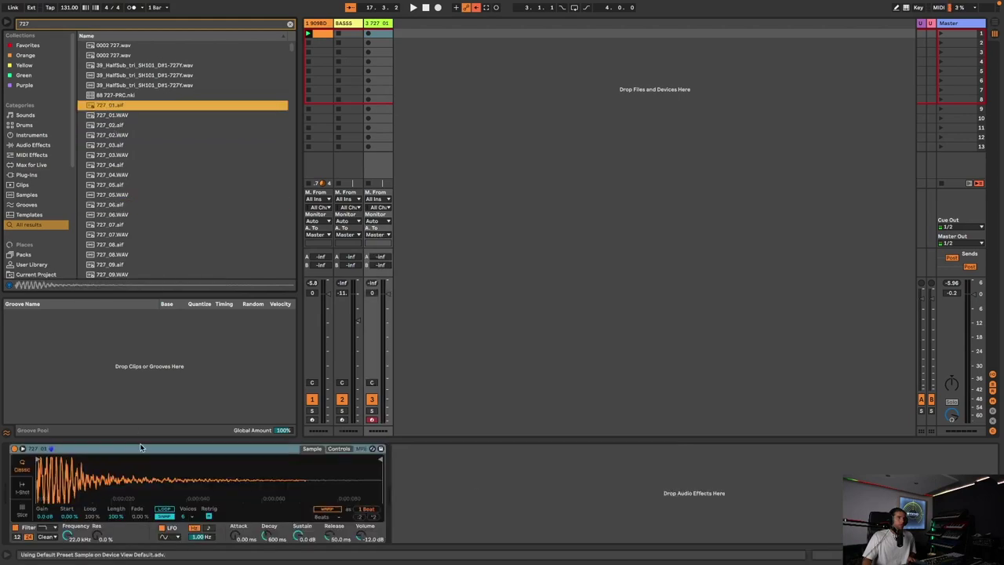
# Group the 727_01 Simpler into a Drum Rack and add 727_02.WAV to the adjacent C#1 pad.
pyautogui.rightClick(142, 450)
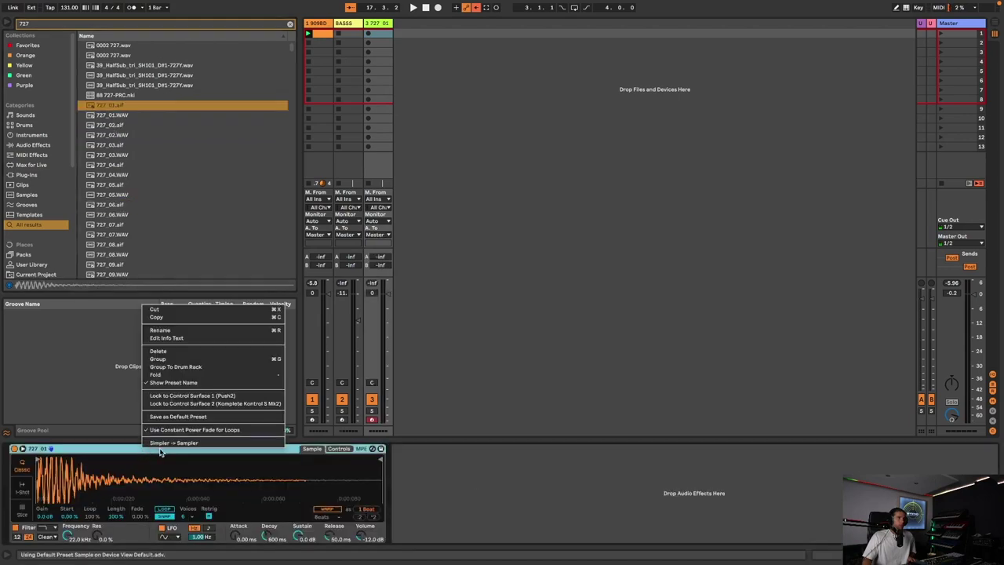
pyautogui.click(181, 369)
pyautogui.click(109, 138)
pyautogui.click(110, 145)
pyautogui.click(109, 137)
pyautogui.moveTo(108, 138); pyautogui.dragTo(83, 533)
# Rename the 727 percussion track as "727".
pyautogui.click(374, 24)
pyautogui.press('super+r')
pyautogui.write('727')
pyautogui.press('Return')
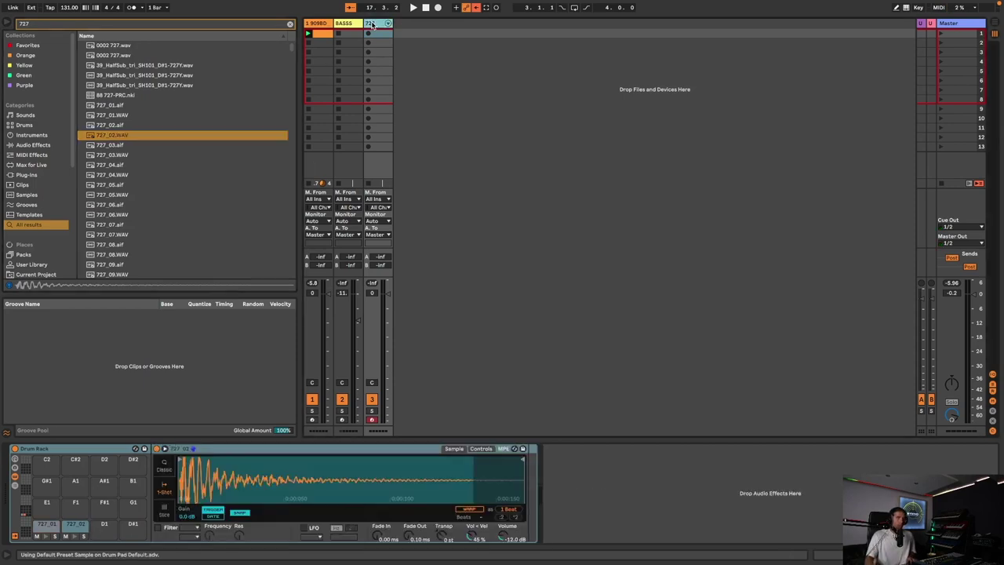
# Insert another MIDI track after the 727 track and rename it "MOD PER" for modular percussion.
pyautogui.rightClick(421, 23)
pyautogui.click(432, 33)
pyautogui.click(401, 24)
pyautogui.press('super+r')
pyautogui.write('C')
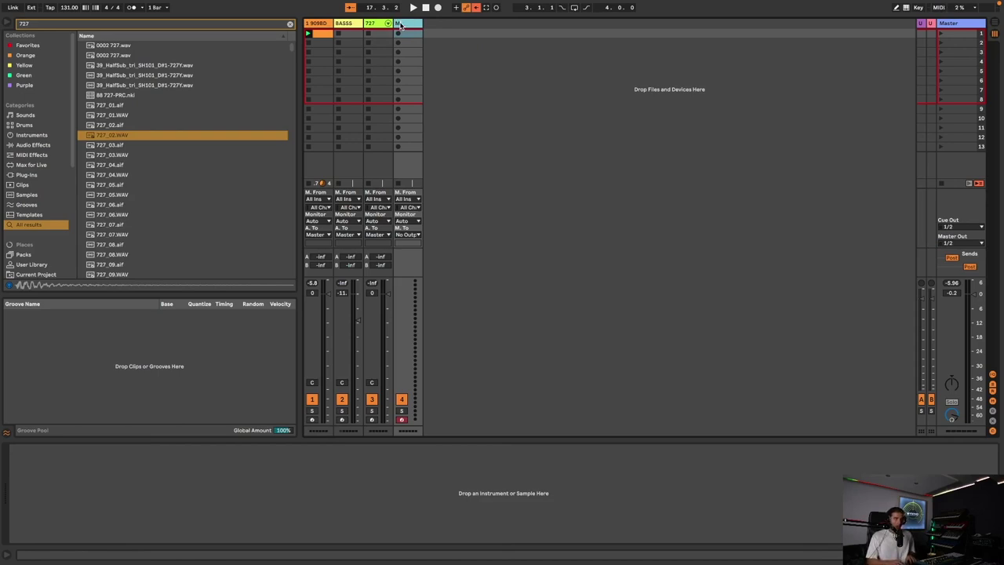
# Search the browser for "modular" and load Hihat Closed Modular.aif onto the modular percussion track.
pyautogui.press('super+f')
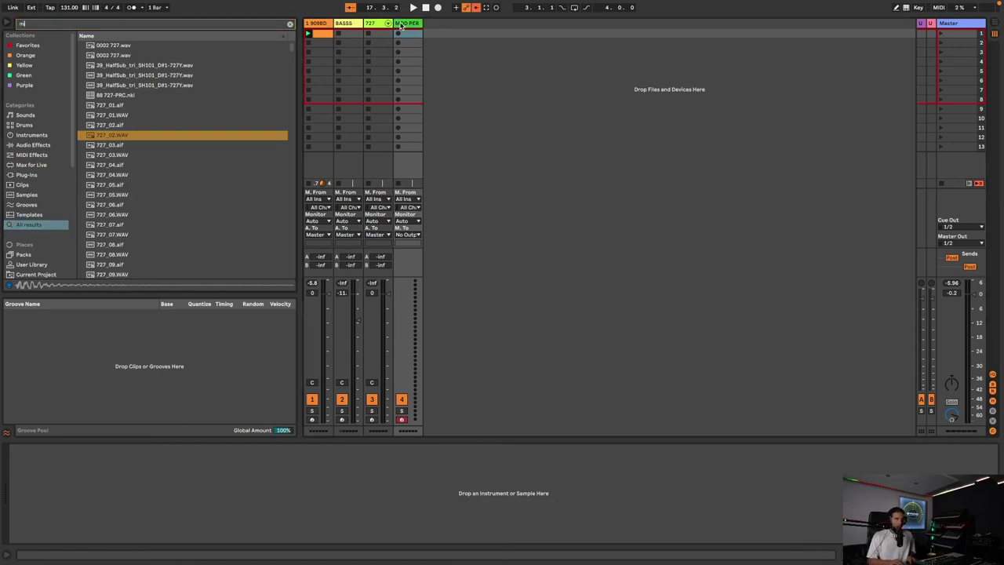
pyautogui.write('modular')
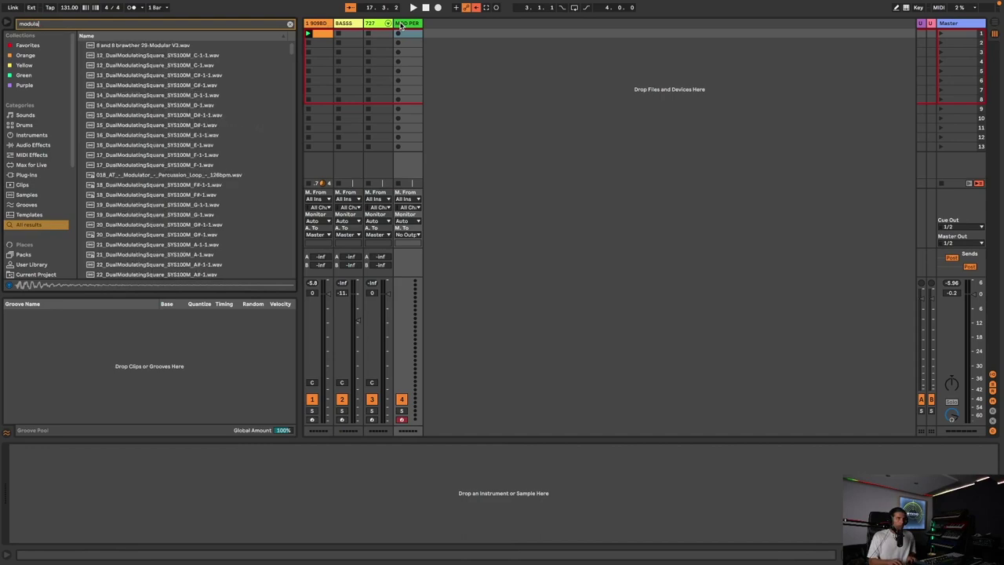
pyautogui.click(155, 195)
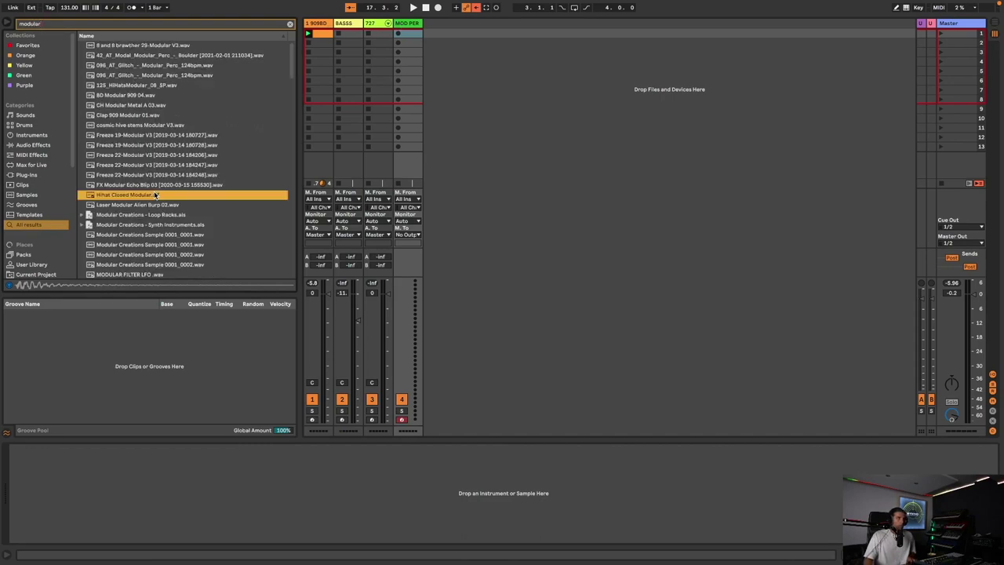
pyautogui.doubleClick(135, 196)
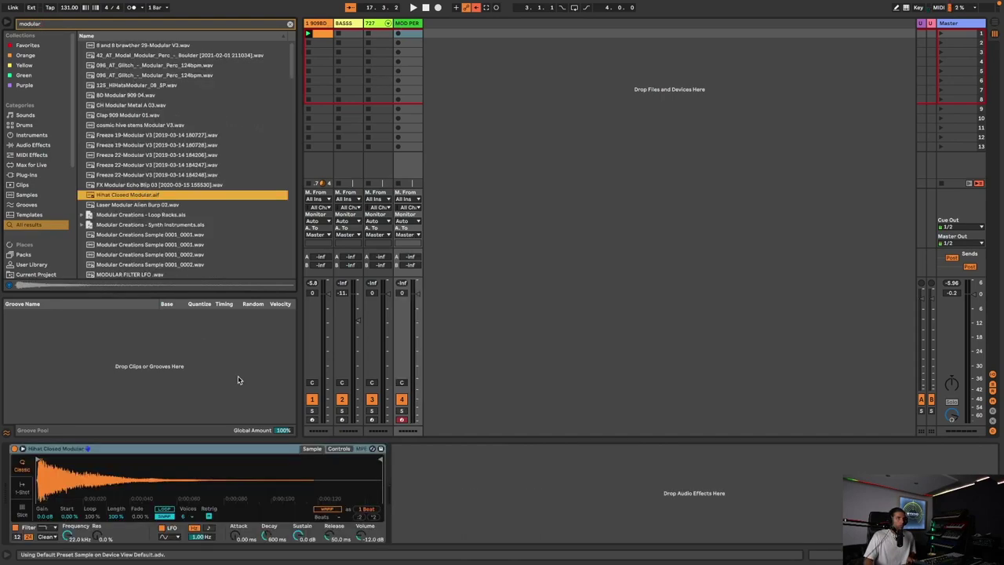
# Group the modular hi-hat into a Drum Rack and add Laser Modular Alien Burp 02.wav to the C#1 pad.
pyautogui.rightClick(229, 452)
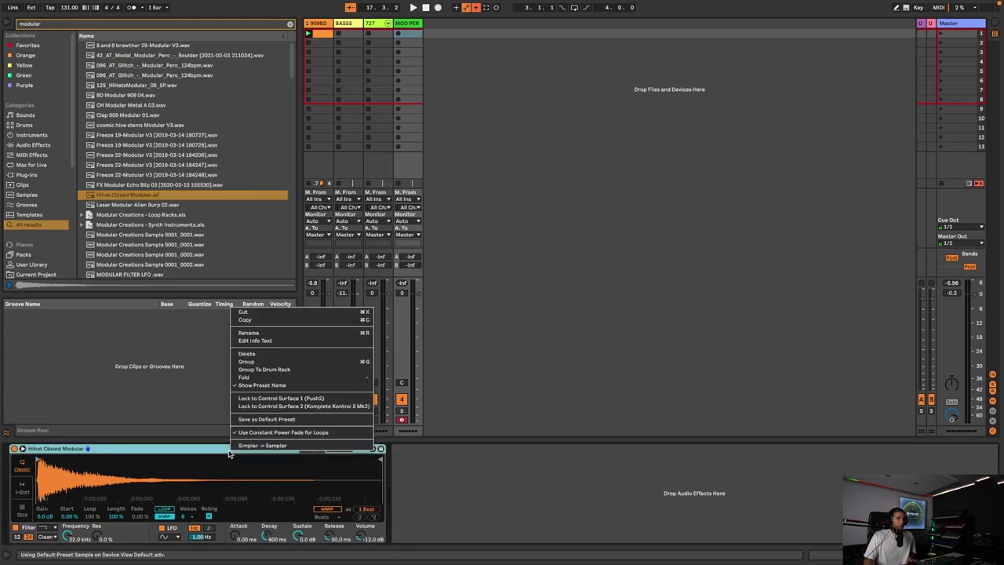
pyautogui.click(274, 372)
pyautogui.click(135, 186)
pyautogui.click(134, 205)
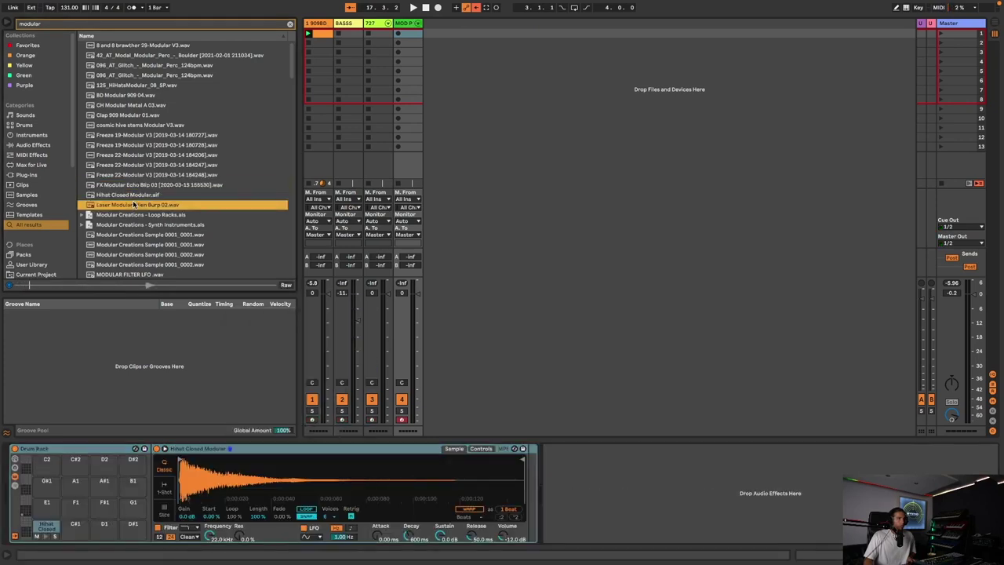
pyautogui.moveTo(131, 208); pyautogui.dragTo(69, 534)
# Audition more modular samples, adding Snare Modular 3.wav to pad D1 and SM_EED_127_Am_Modular_MsTake.wav to pad D#1.
pyautogui.scroll(-3, 176, 233)
pyautogui.scroll(-5, 176, 234)
pyautogui.click(167, 239)
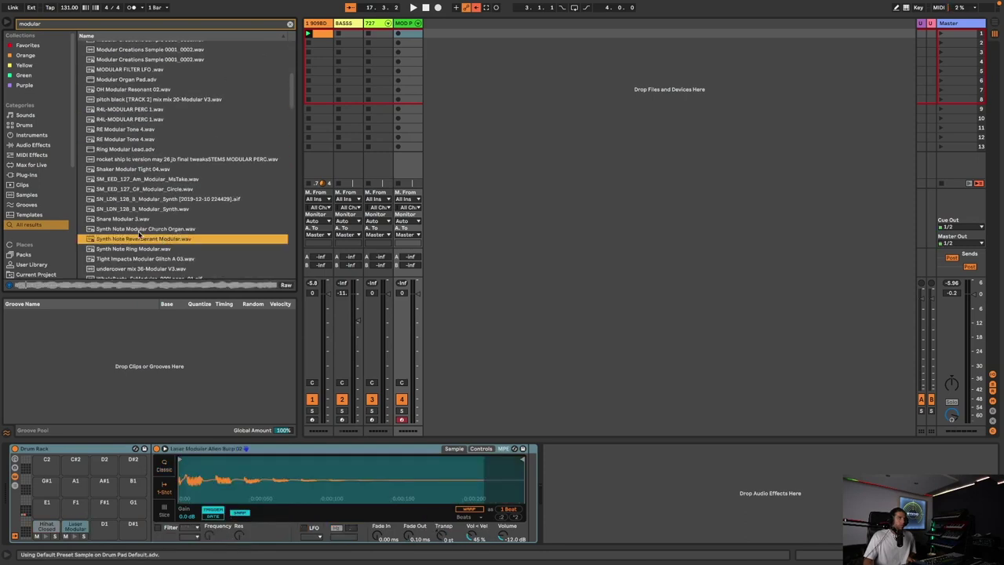
pyautogui.click(138, 219)
pyautogui.click(132, 200)
pyautogui.click(129, 181)
pyautogui.click(126, 230)
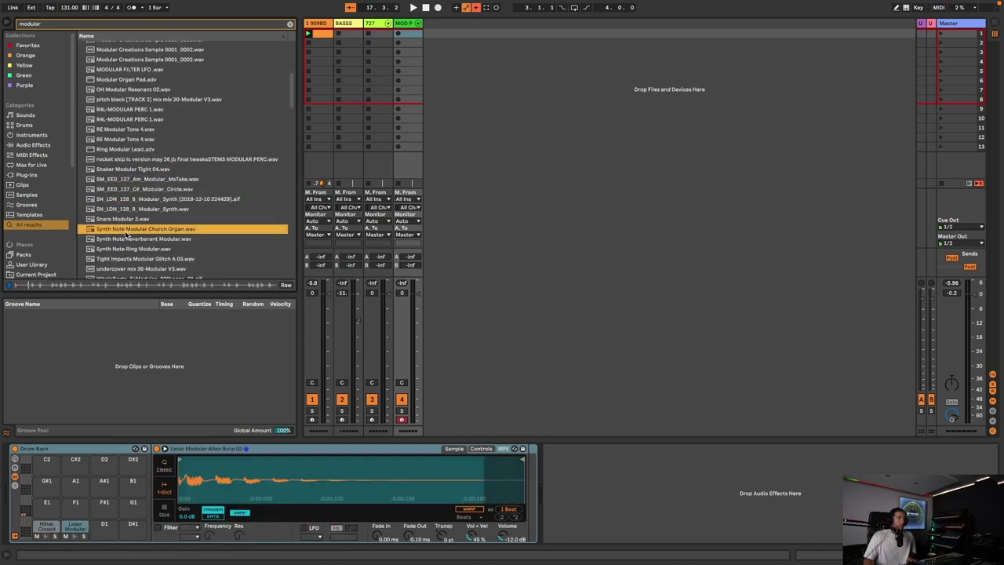
pyautogui.click(120, 221)
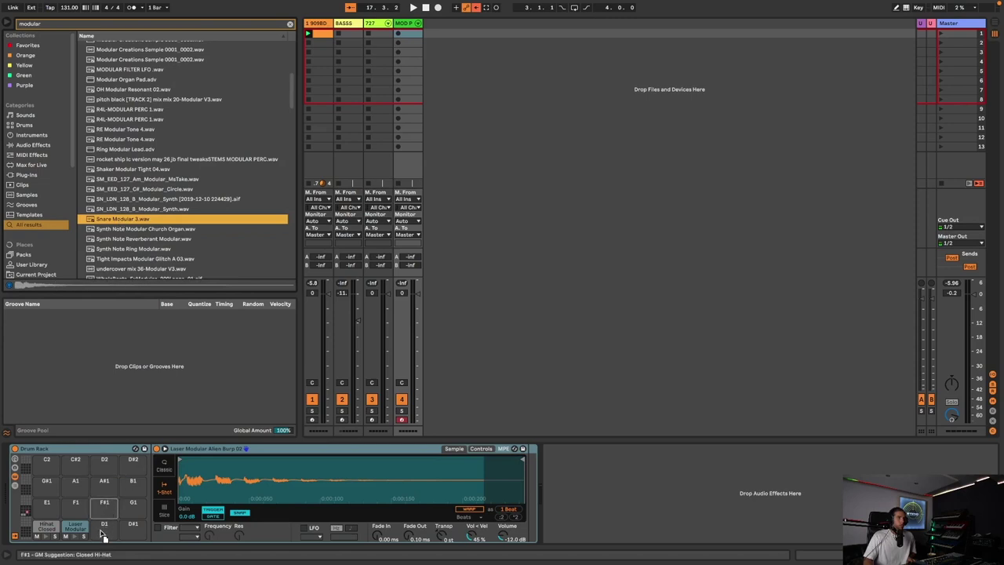
pyautogui.moveTo(108, 505); pyautogui.dragTo(104, 523)
pyautogui.click(139, 181)
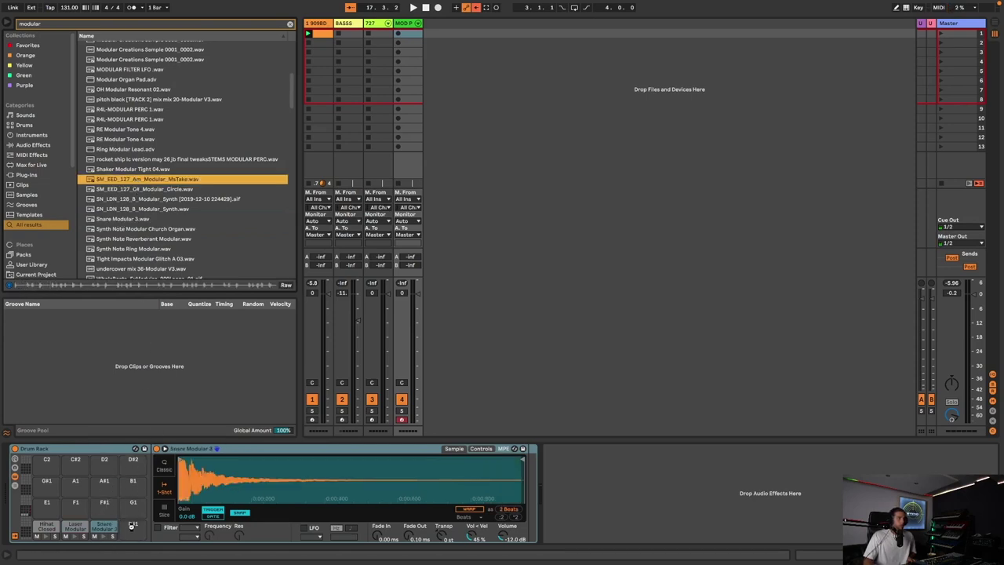
pyautogui.moveTo(131, 525); pyautogui.dragTo(132, 526)
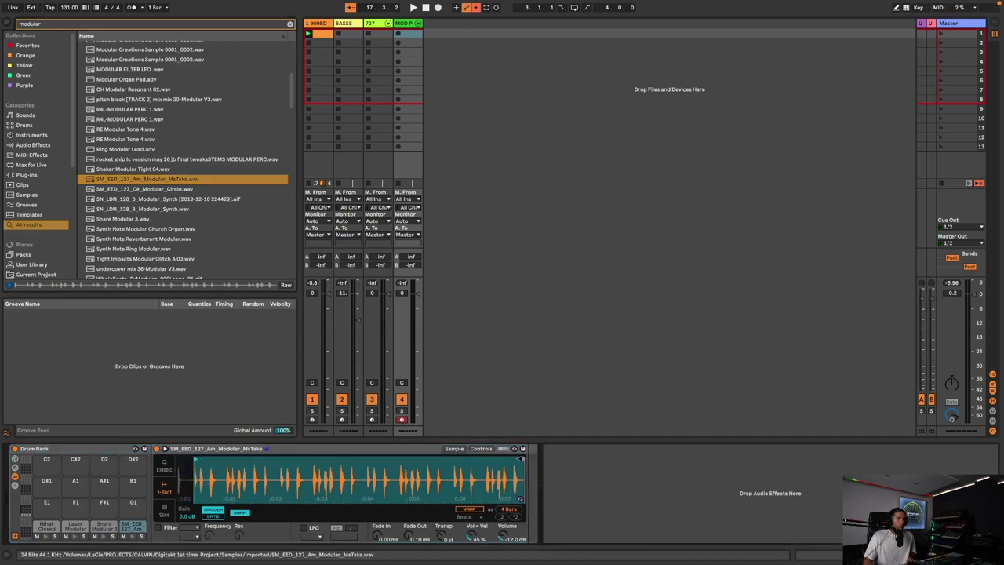
# Slice SM_EED_127_Am_Modular_MsTake.wav to a new MIDI track with 1/8 Note slices and the Built-in preset.
pyautogui.click(165, 181)
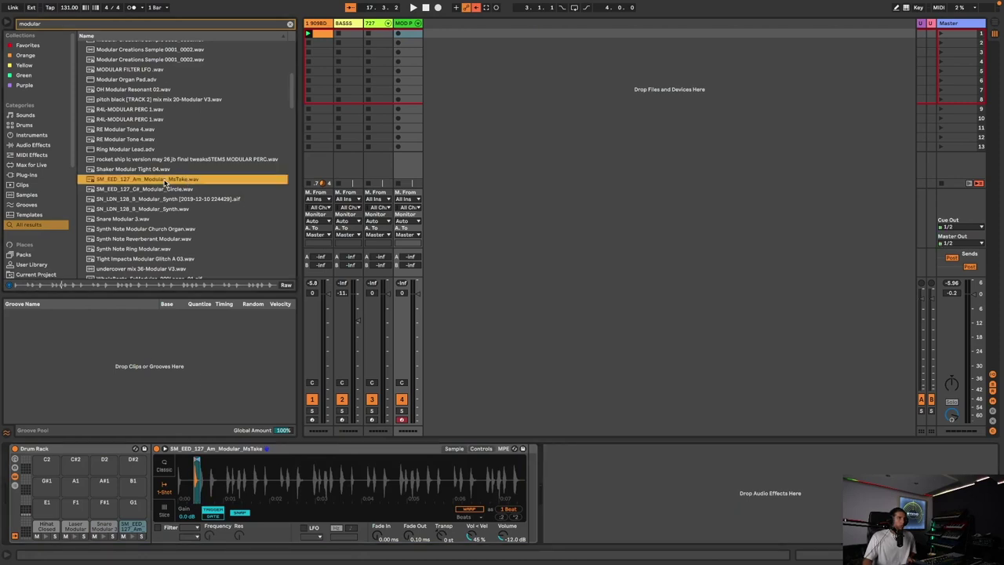
pyautogui.rightClick(163, 182)
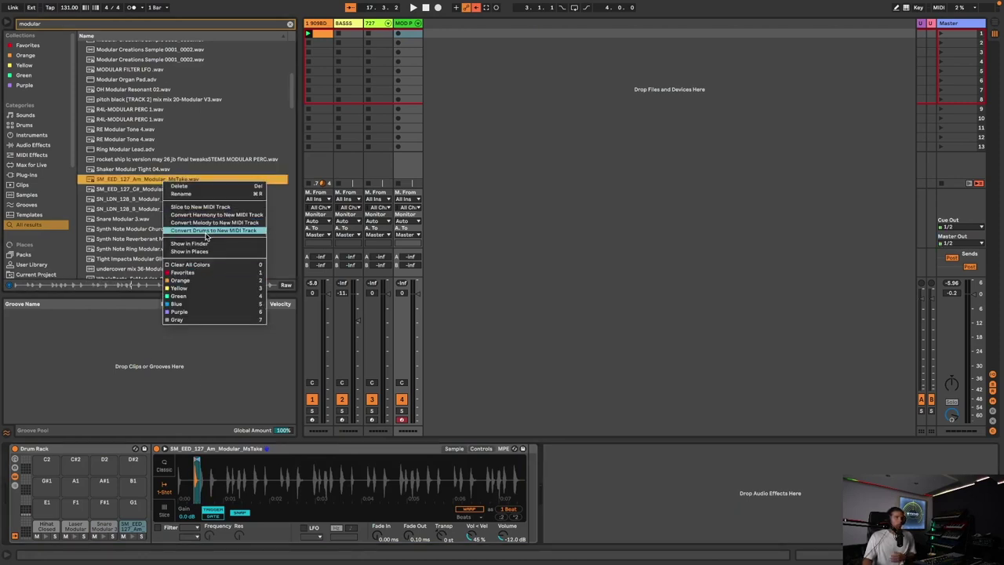
pyautogui.click(206, 207)
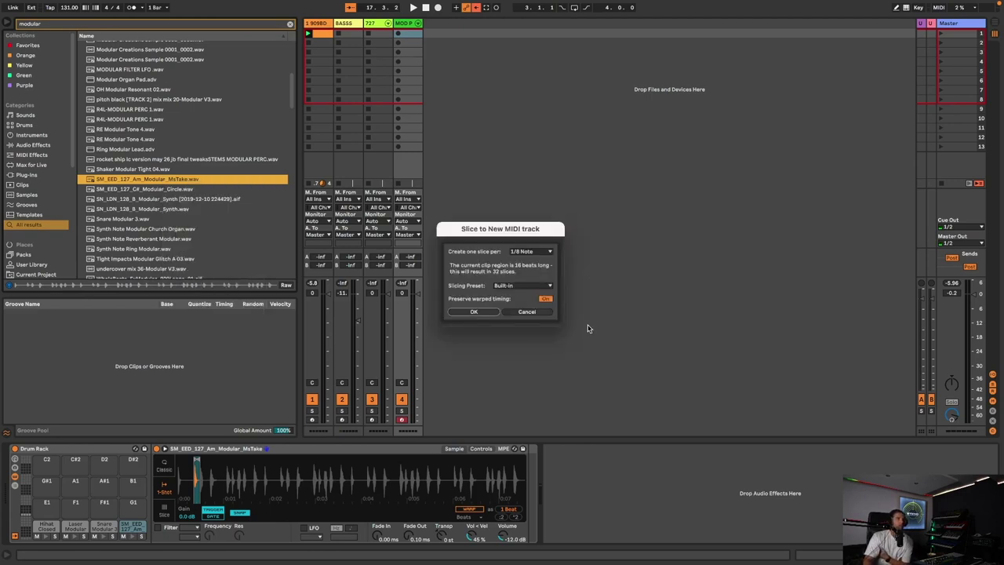
pyautogui.click(474, 312)
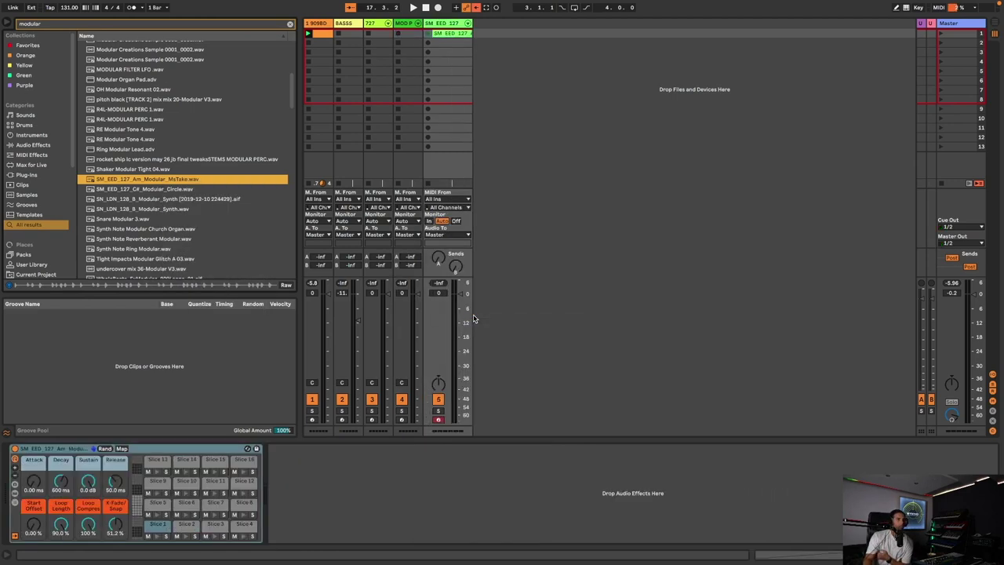
# Delete the MIDI clip generated on the sliced loop's track and narrow the track to match the others.
pyautogui.click(446, 36)
pyautogui.press('Delete')
pyautogui.click(460, 25)
pyautogui.moveTo(472, 23); pyautogui.dragTo(450, 23)
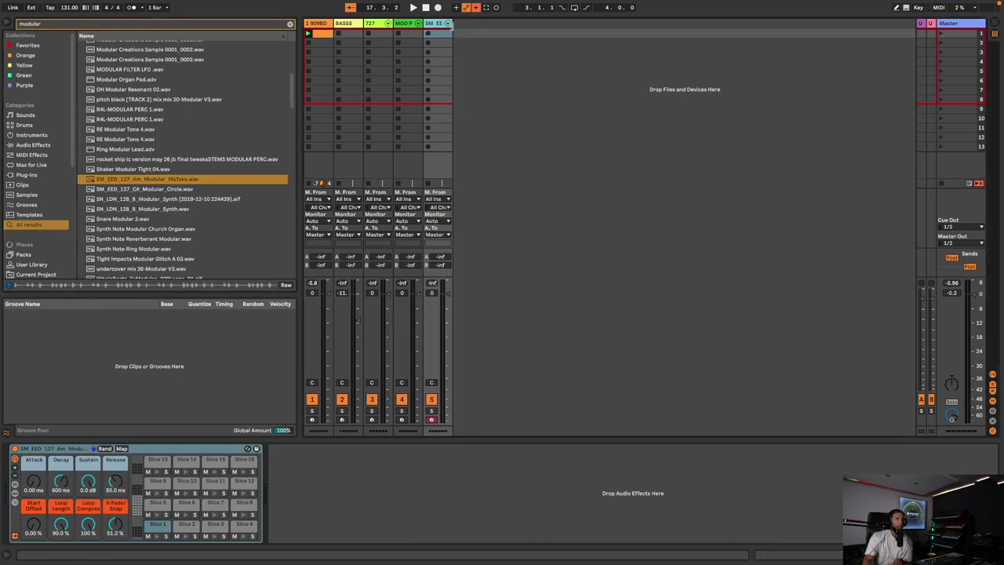
# Audition the slice pads and delete slices 3, 4, 6, 7, 13, 15 and 16 from the Drum Rack.
pyautogui.click(154, 538)
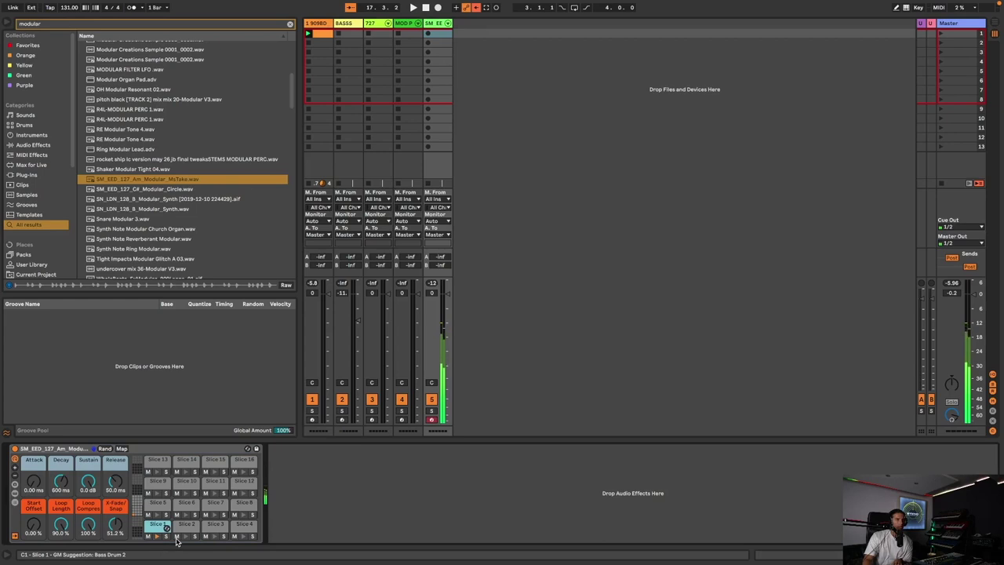
pyautogui.click(221, 527)
pyautogui.click(242, 537)
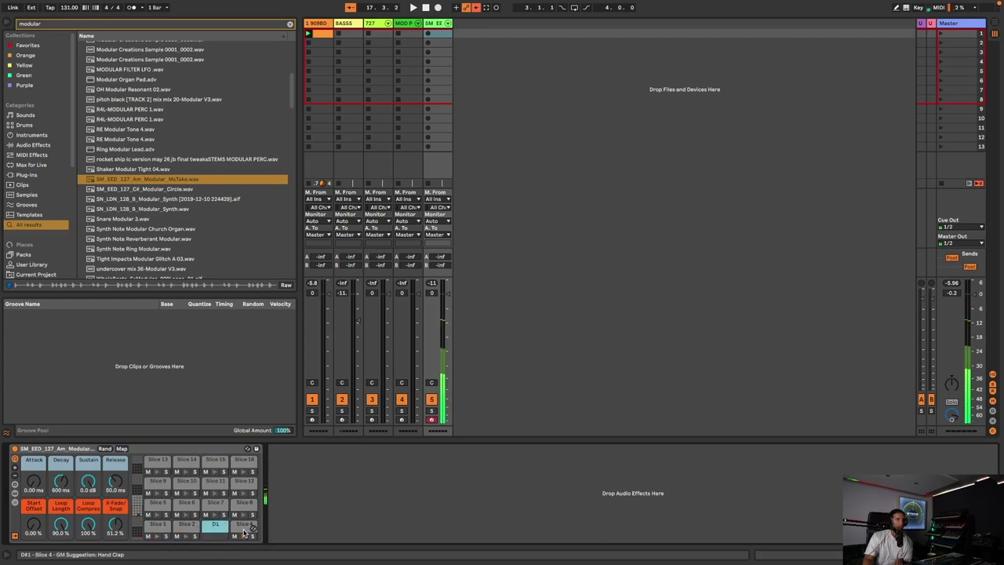
pyautogui.click(242, 528)
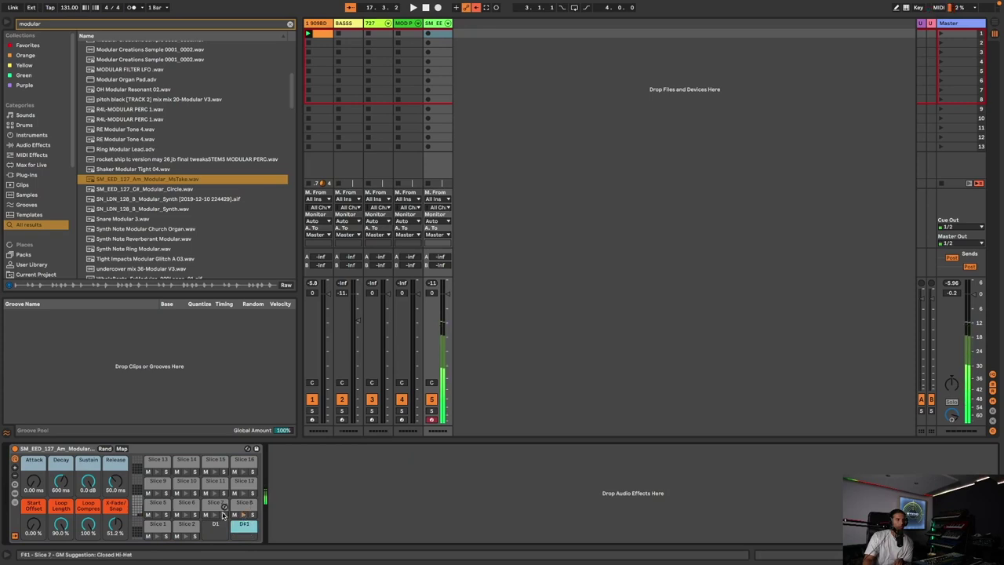
pyautogui.click(212, 515)
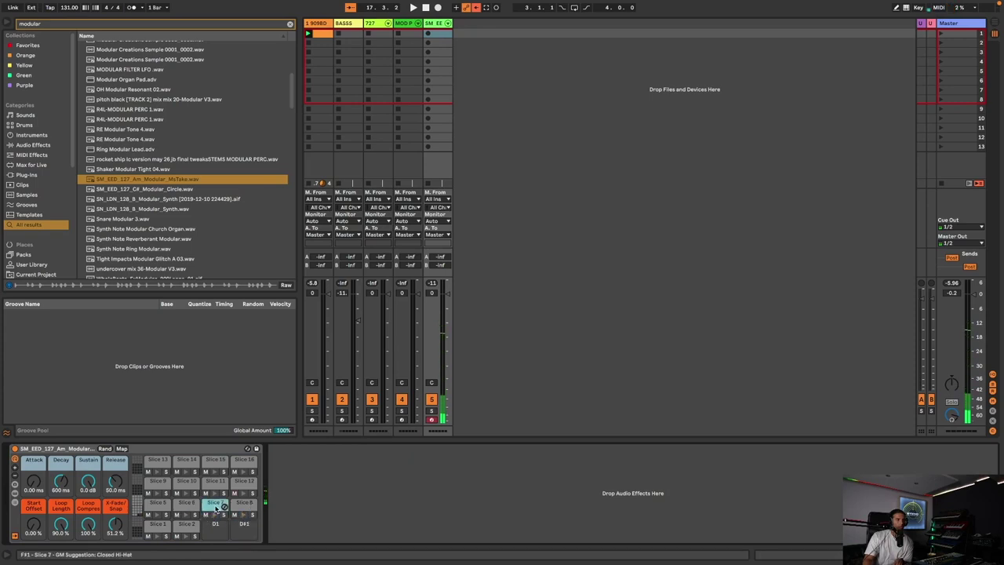
pyautogui.click(157, 471)
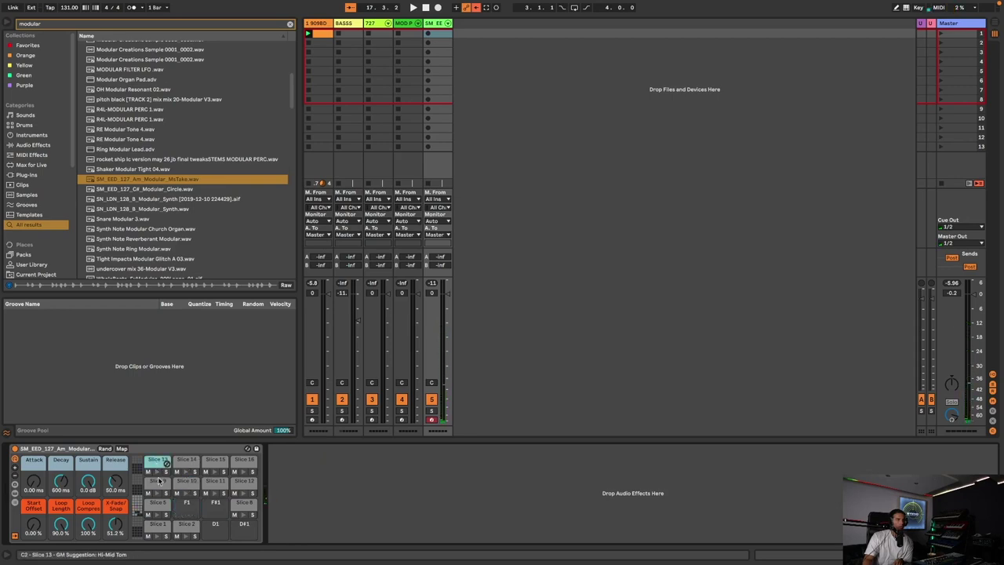
pyautogui.click(217, 470)
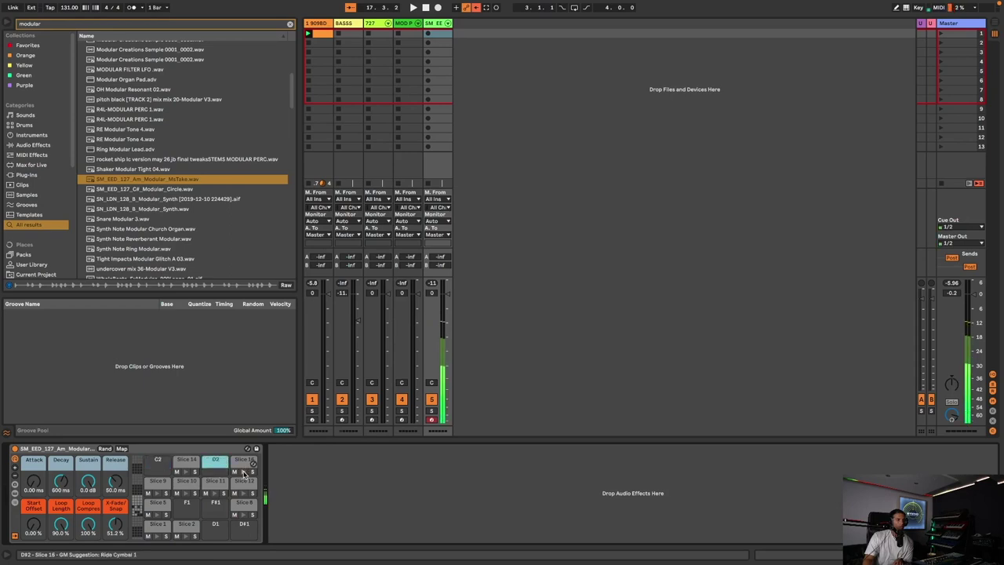
pyautogui.click(245, 473)
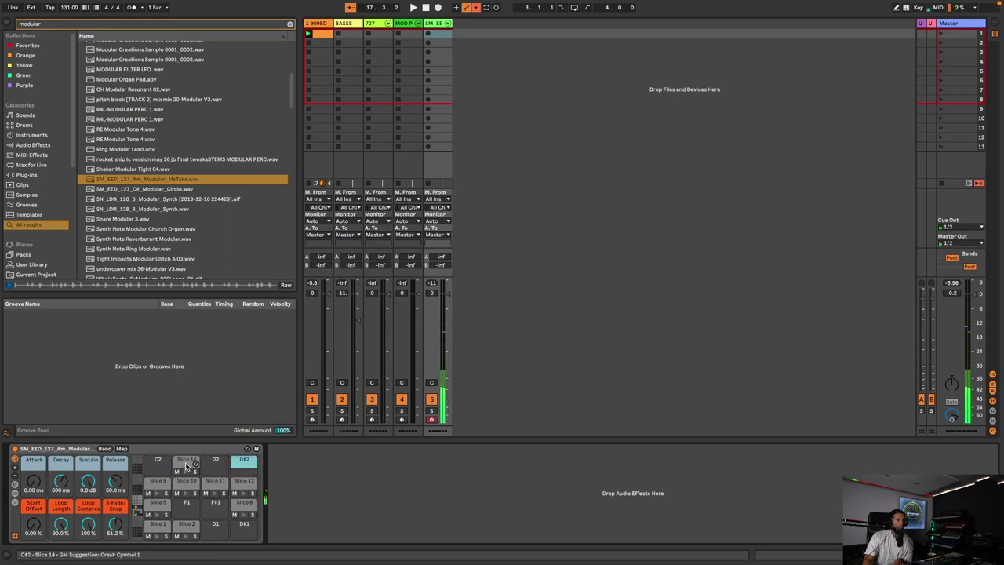
# Delete slice 14 and move slices 9, 10, 11 and 12 to pads F1, D1, F#1 and D#1.
pyautogui.click(163, 491)
pyautogui.moveTo(163, 491); pyautogui.dragTo(216, 531)
pyautogui.moveTo(221, 484); pyautogui.dragTo(242, 535)
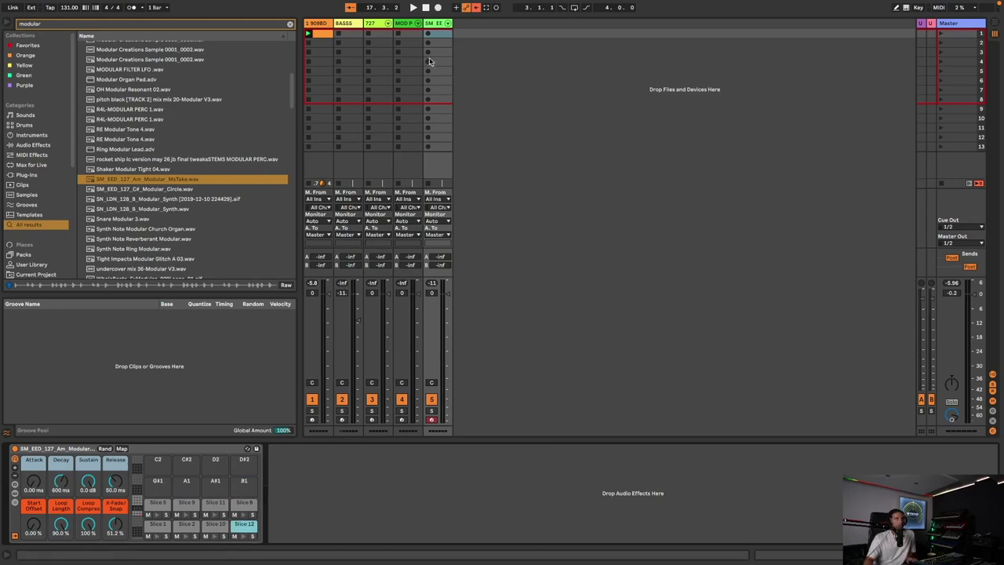
# Create a MIDI clip in the sliced track's first slot and add a Slice 26 note at 1.1.2.
pyautogui.doubleClick(434, 37)
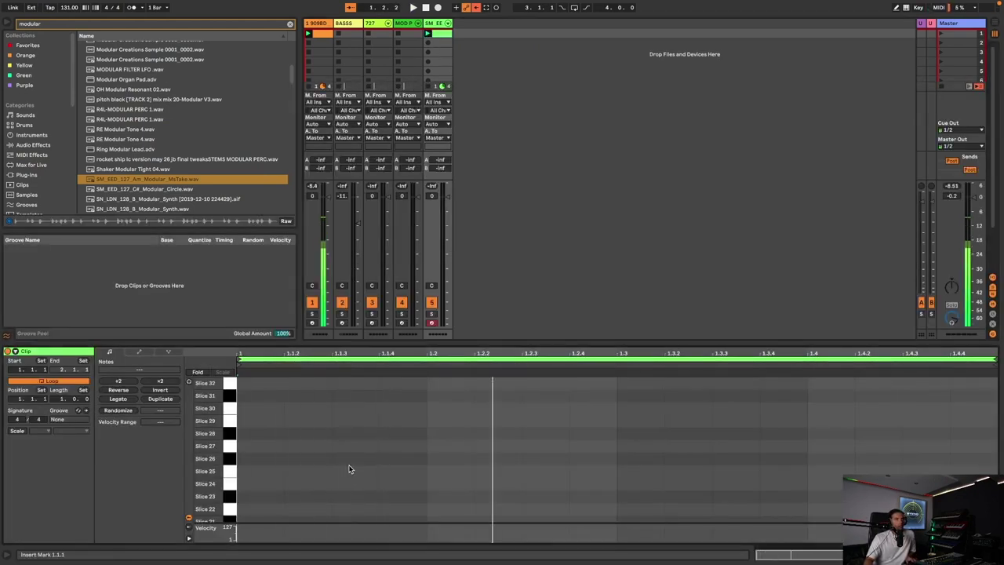
pyautogui.doubleClick(296, 463)
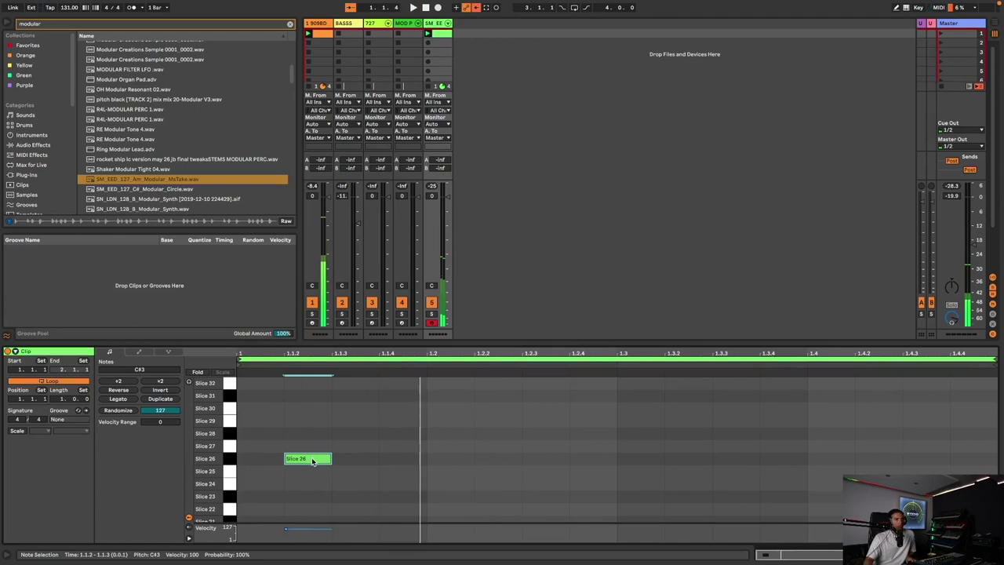
# Move the Slice 26 note at 1.1.2 down to the Slice 1 row.
pyautogui.press('Down')
pyautogui.press('Down')
pyautogui.press('Down')
pyautogui.press('Down')
pyautogui.press('Down')
pyautogui.press('Down')
pyautogui.press('Down')
pyautogui.press('Down')
pyautogui.press('Down')
pyautogui.press('Down')
pyautogui.press('Down')
pyautogui.press('Down')
pyautogui.press('Down')
pyautogui.press('Down')
pyautogui.press('Down')
pyautogui.press('Down')
pyautogui.press('Down')
pyautogui.press('Down')
pyautogui.press('Down')
pyautogui.press('Down')
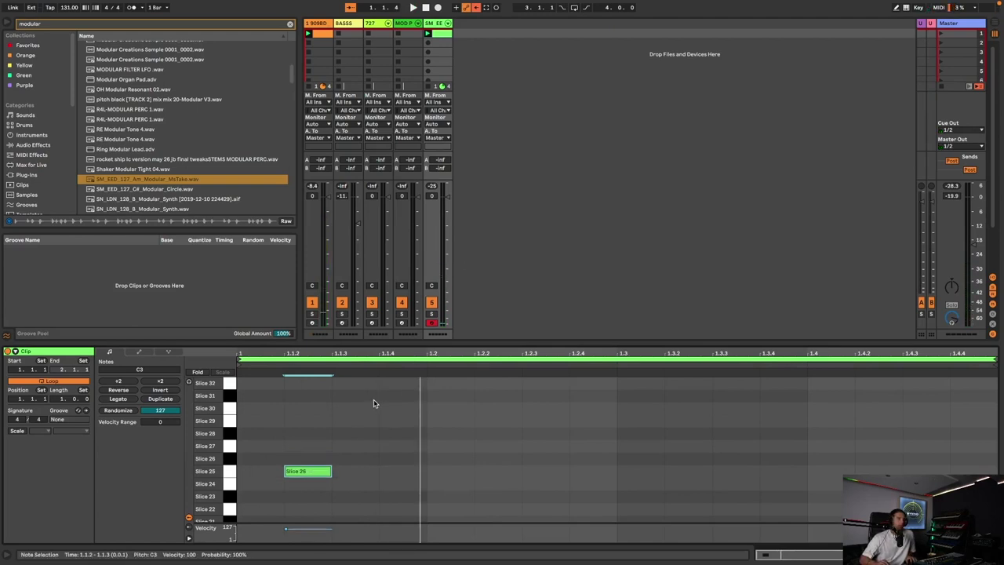
pyautogui.press('Down')
pyautogui.press('Down')
pyautogui.press('Down')
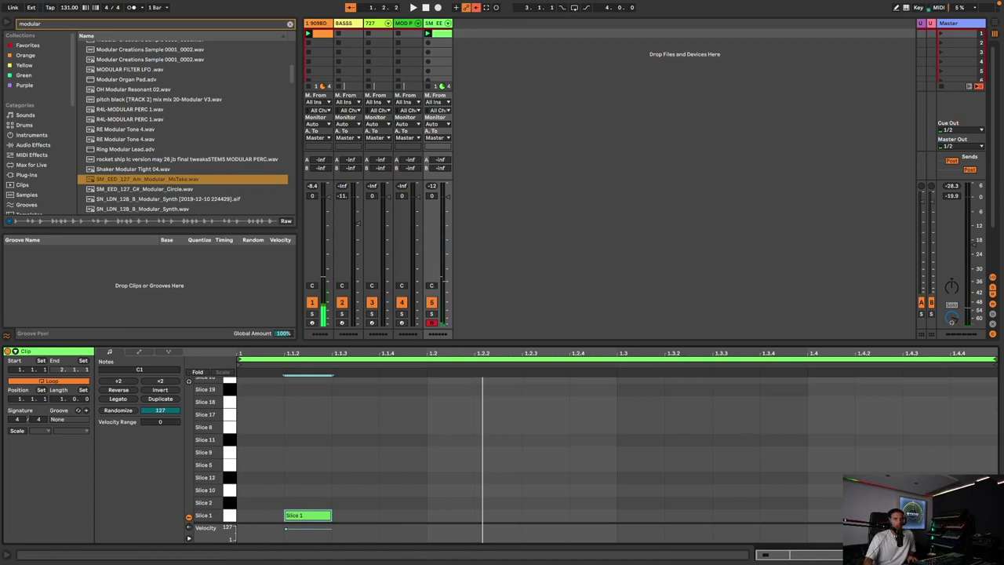
# Show the upper Drum Rack pads and delete slices 25 to 32.
pyautogui.hotkey('shift', 'Tab')
pyautogui.click(138, 504)
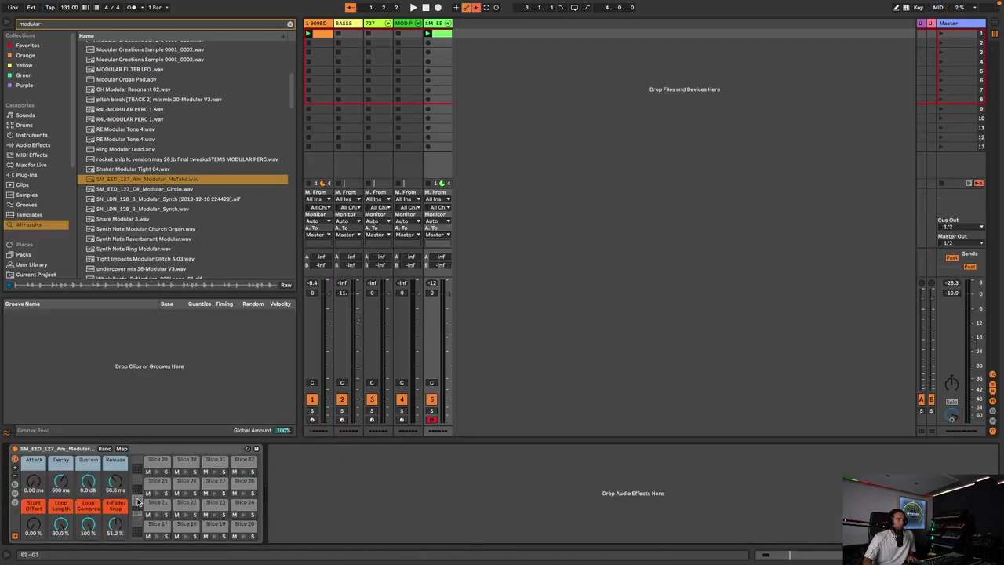
pyautogui.click(159, 461)
pyautogui.press('Delete')
pyautogui.click(186, 461)
pyautogui.press('Delete')
pyautogui.click(249, 461)
pyautogui.press('Delete')
pyautogui.click(186, 482)
pyautogui.press('Delete')
pyautogui.click(157, 482)
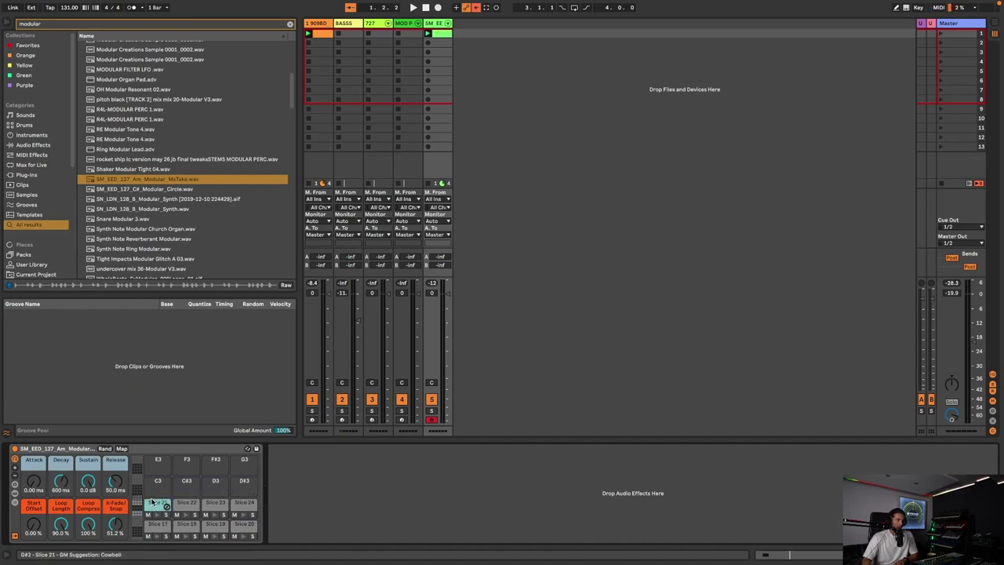
# Delete slices 17 to 24 from the Drum Rack and return to the pads starting at C1.
pyautogui.press('Delete')
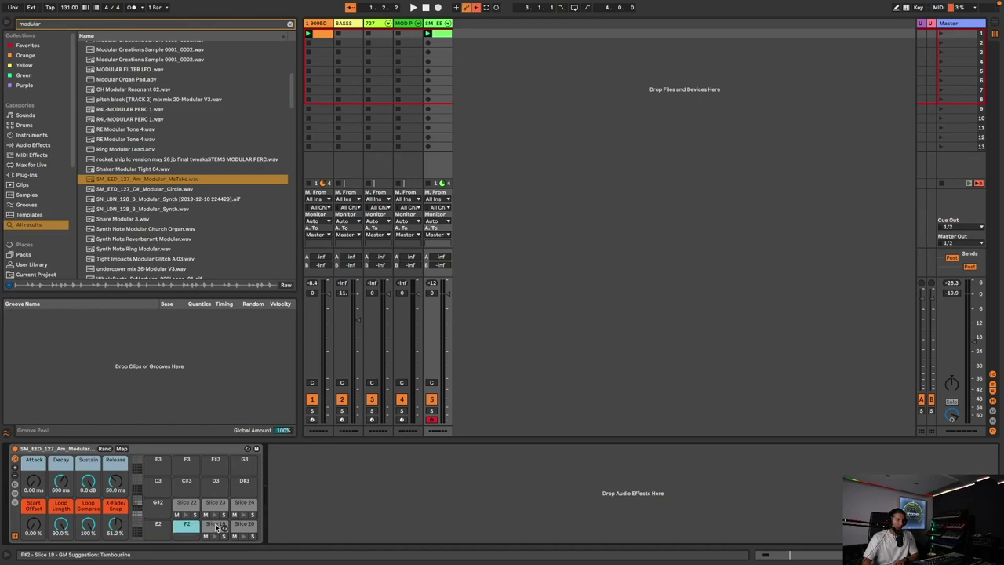
pyautogui.press('Delete')
pyautogui.click(241, 526)
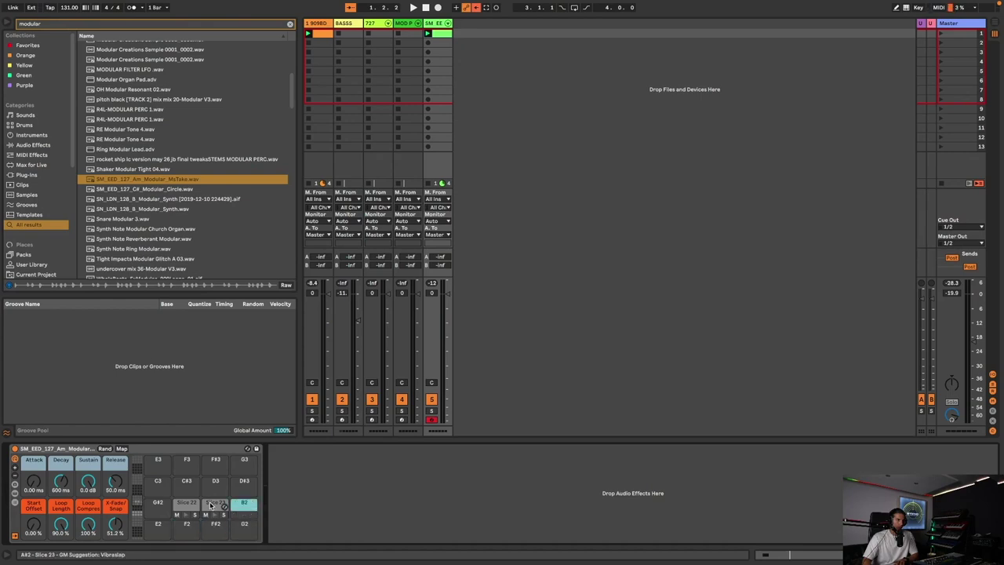
pyautogui.click(184, 505)
pyautogui.press('Delete')
pyautogui.click(137, 516)
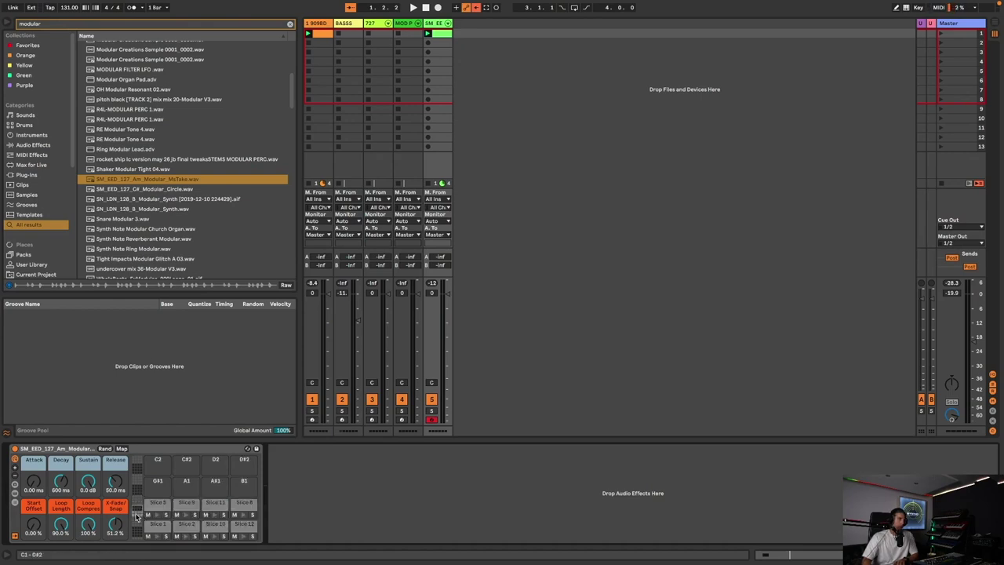
# During playback, lower the sliced track's volume to about -5.9 dB and reset the master volume to 0 dB.
pyautogui.press('space')
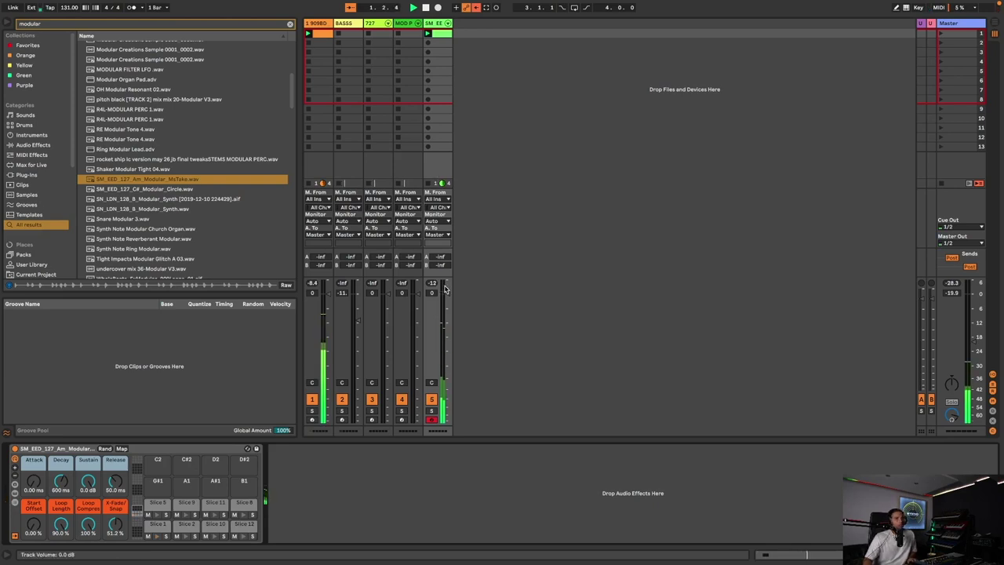
pyautogui.moveTo(442, 296); pyautogui.dragTo(441, 310)
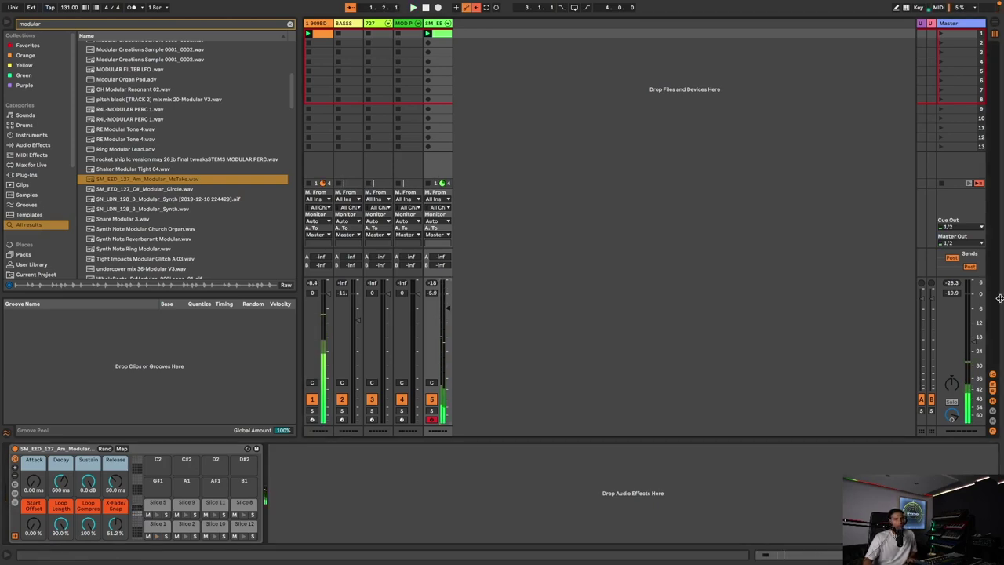
pyautogui.doubleClick(975, 341)
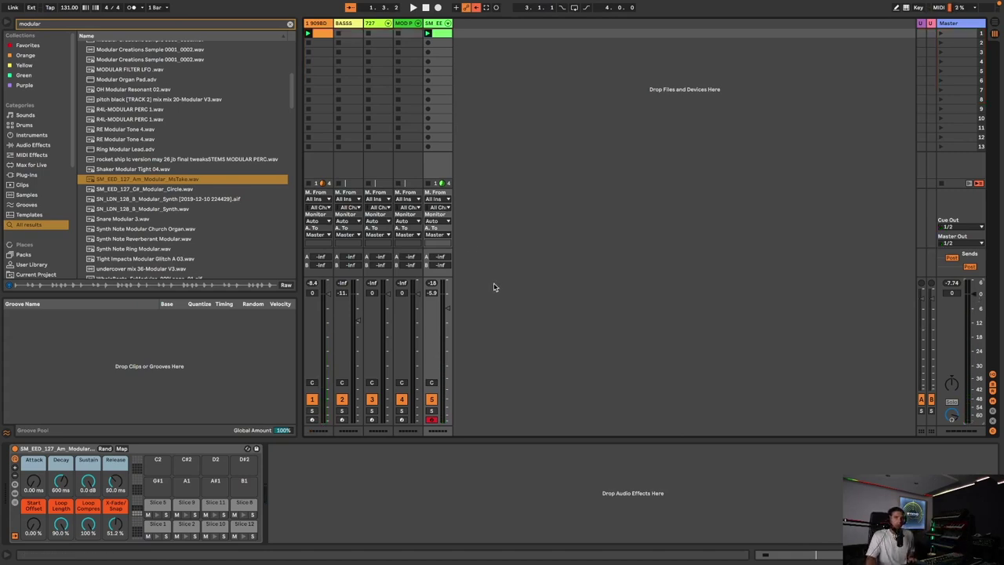
# In the sliced track's clip, move the Slice 1 note to 1.1.3 and add Slice 2 at 1.2.1, Slice 10 at 1.2.2 and Slice 5 at 1.2.4.
pyautogui.press('space')
pyautogui.doubleClick(439, 36)
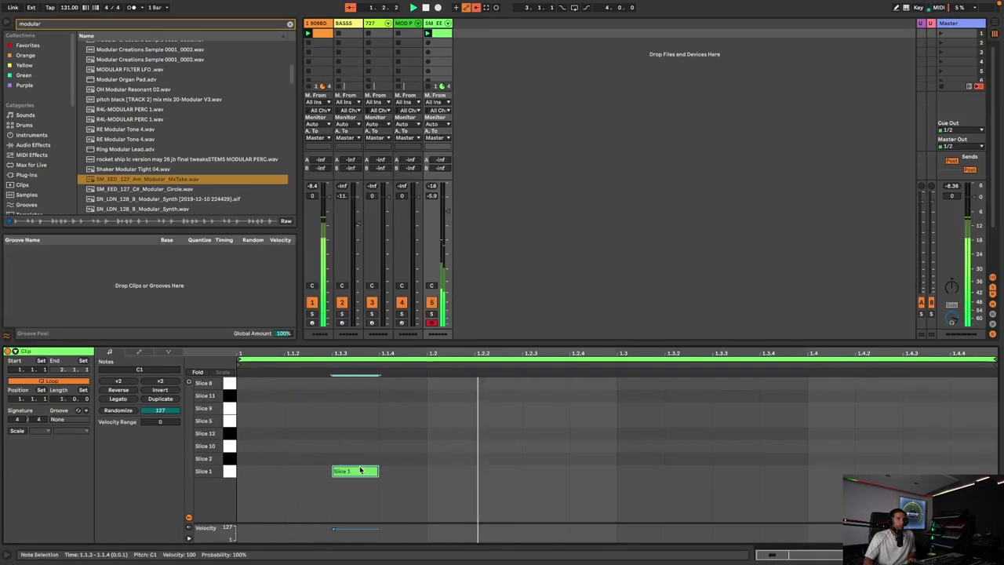
pyautogui.doubleClick(472, 461)
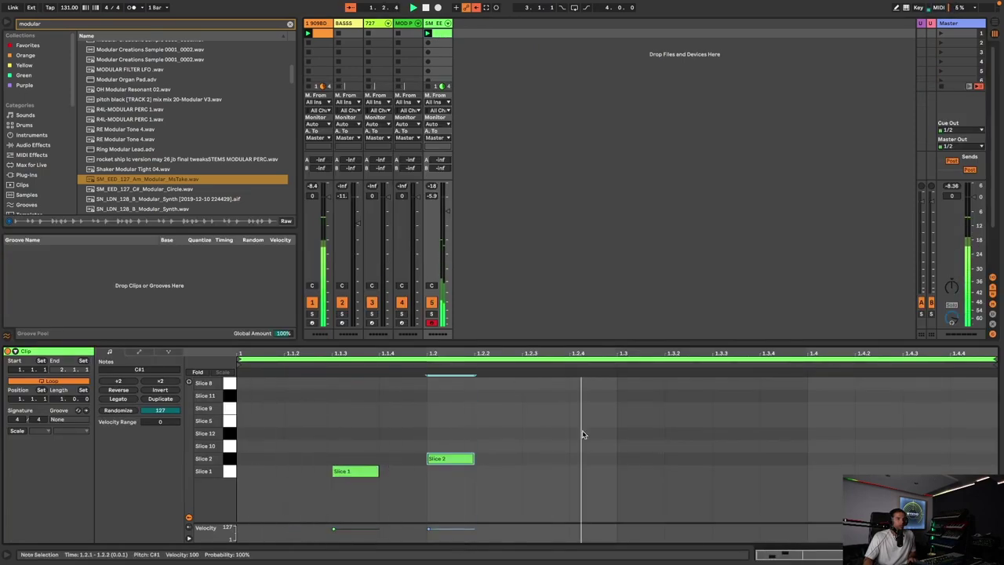
pyautogui.doubleClick(506, 445)
pyautogui.click(577, 424)
pyautogui.doubleClick(577, 422)
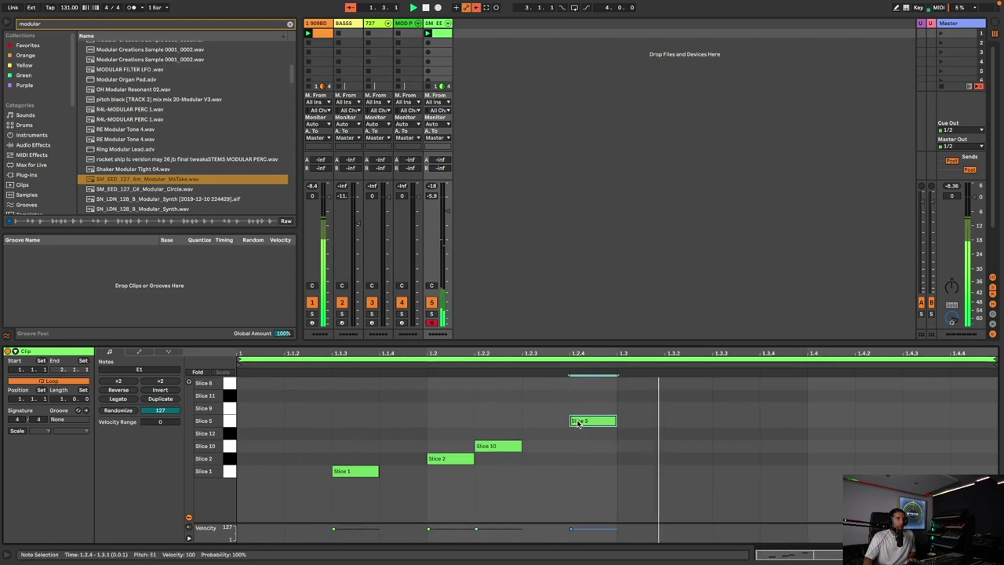
# Move the Slice 10 note to 1.2.3 and transpose it to the Slice 5 row.
pyautogui.moveTo(492, 451); pyautogui.dragTo(545, 452)
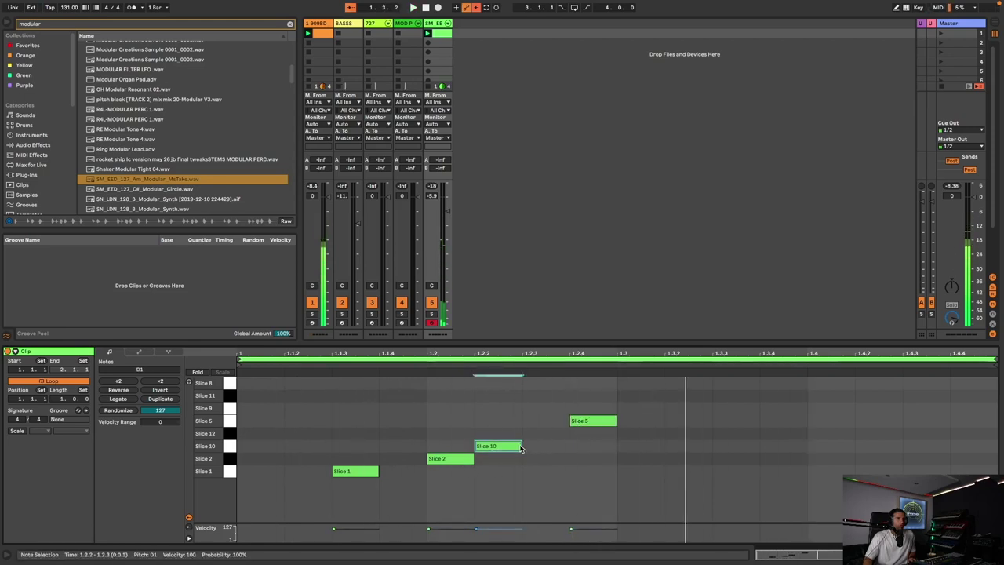
pyautogui.press('Right')
pyautogui.press('Up')
pyautogui.press('Up')
pyautogui.press('Up')
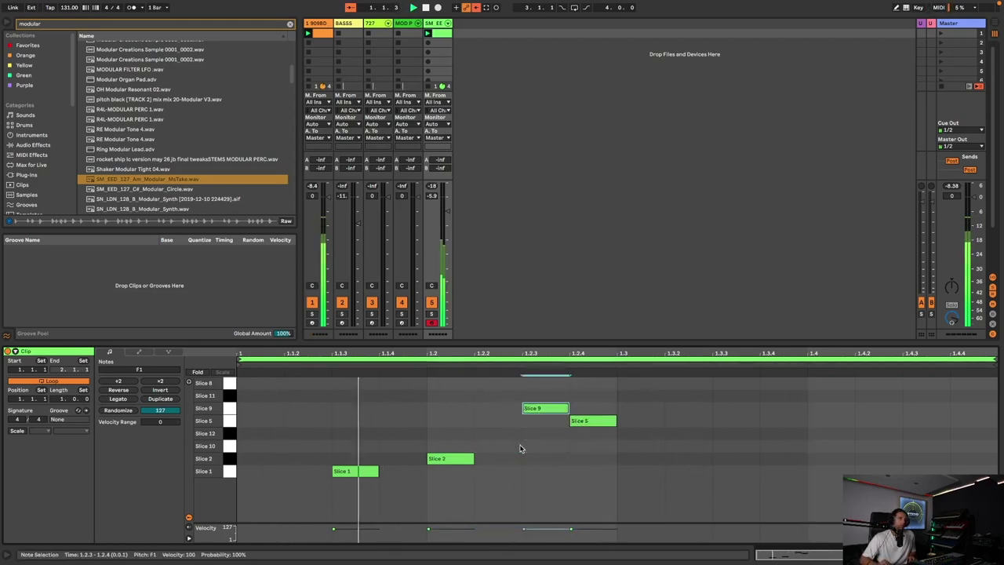
pyautogui.press('Down')
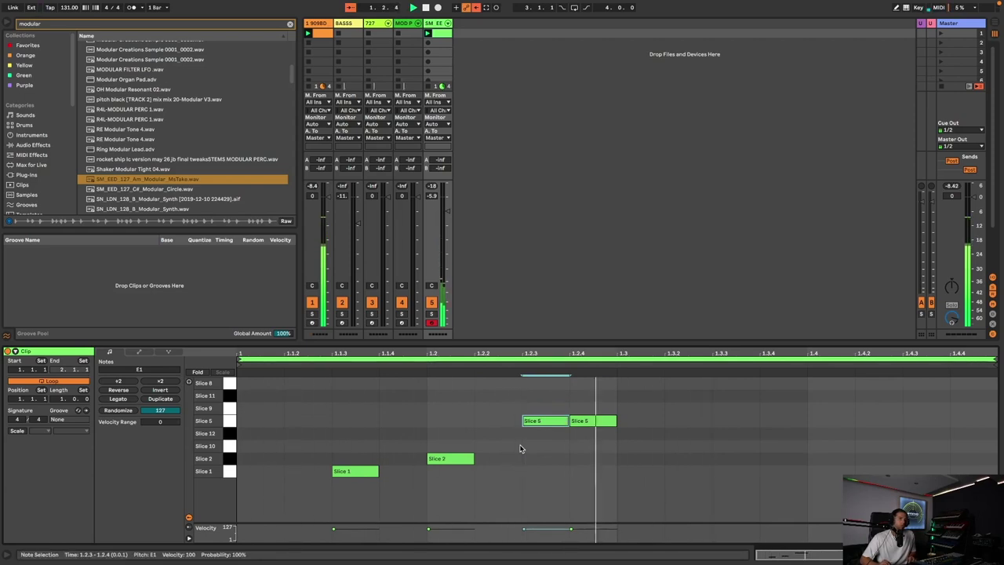
# Duplicate the 1.2.3 note, place the copy on Slice 1 at 1.3.2, and move the Slice 2 note to Slice 1 at 1.2.2.
pyautogui.hotkey('alt', 'Right')
pyautogui.press('Down')
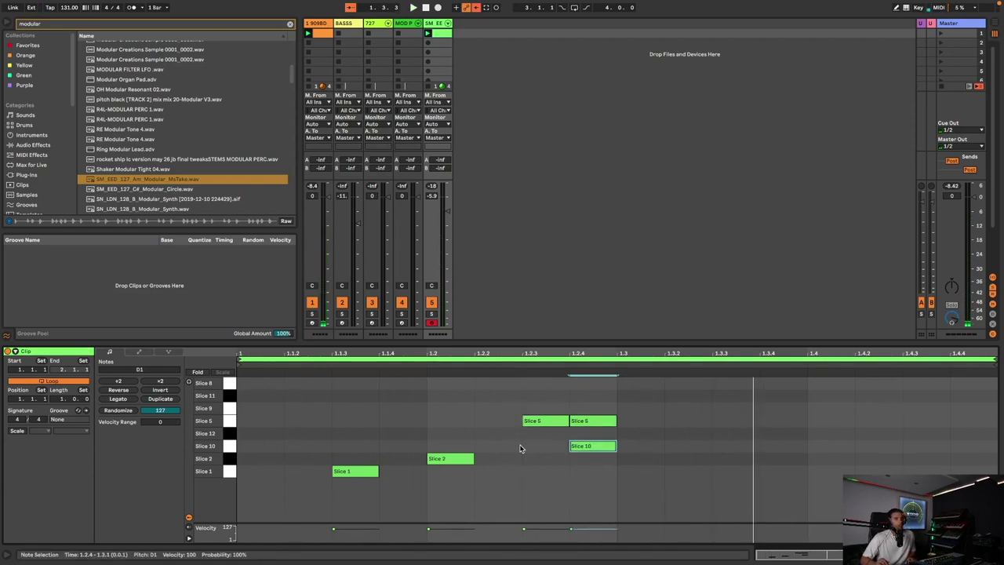
pyautogui.moveTo(455, 463); pyautogui.dragTo(504, 477)
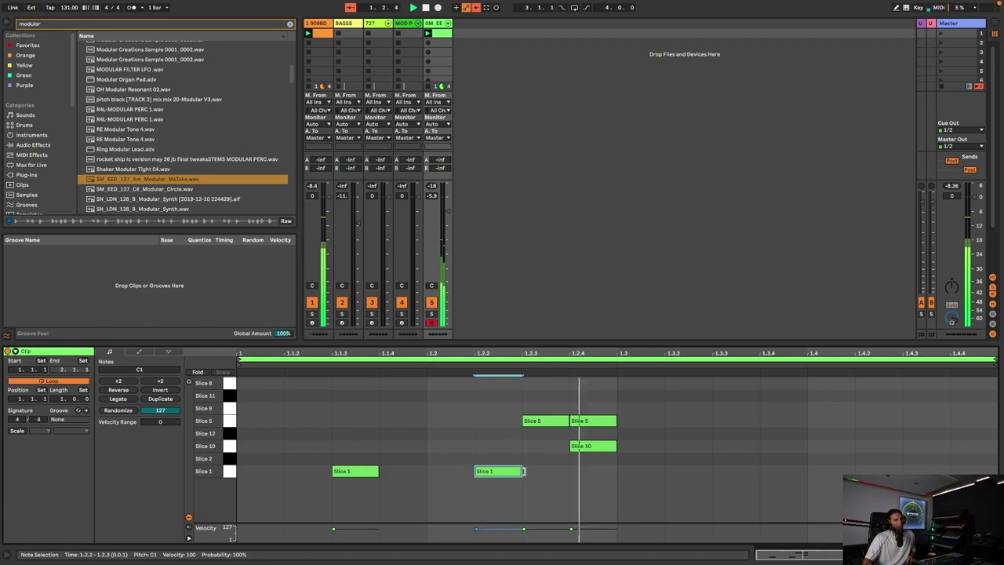
pyautogui.moveTo(598, 447); pyautogui.dragTo(696, 477)
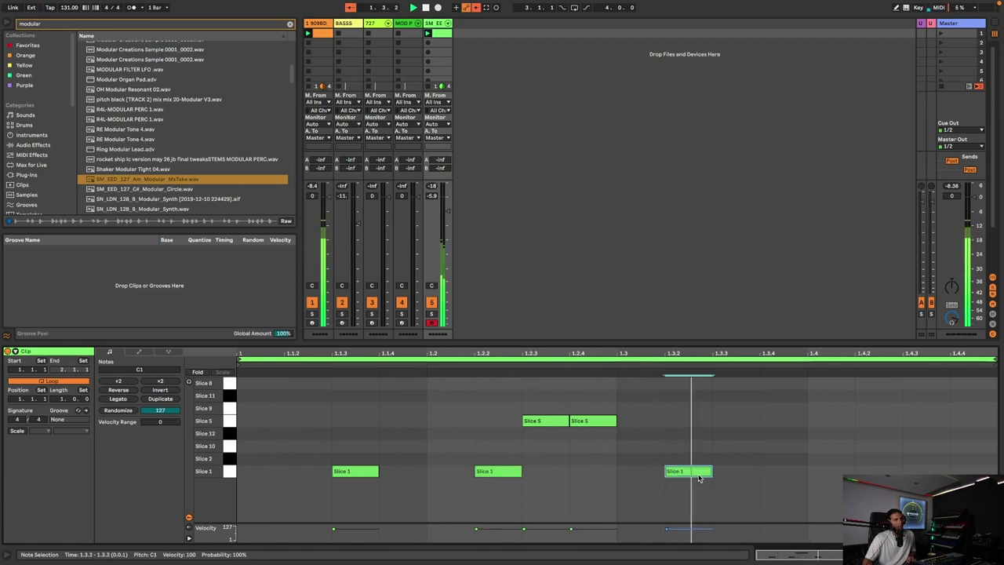
# Add Slice 2 notes at 1.3.4 and 1.4.3 and a Slice 11 note at 1.4.4, and transpose the three Slice 1 notes to Slice 2.
pyautogui.doubleClick(785, 458)
pyautogui.doubleClick(933, 457)
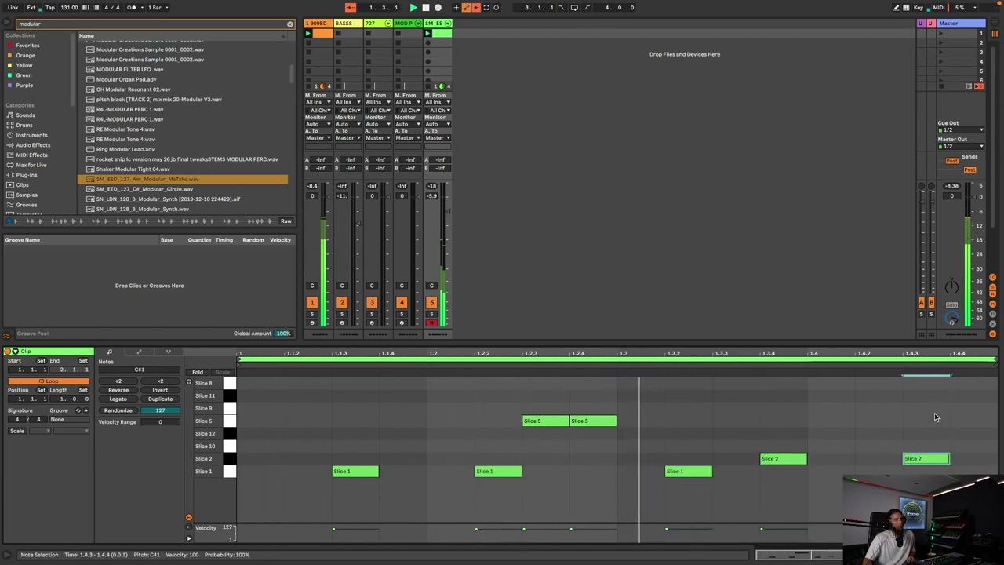
pyautogui.doubleClick(934, 411)
pyautogui.doubleClick(973, 398)
pyautogui.click(929, 412)
pyautogui.doubleClick(929, 412)
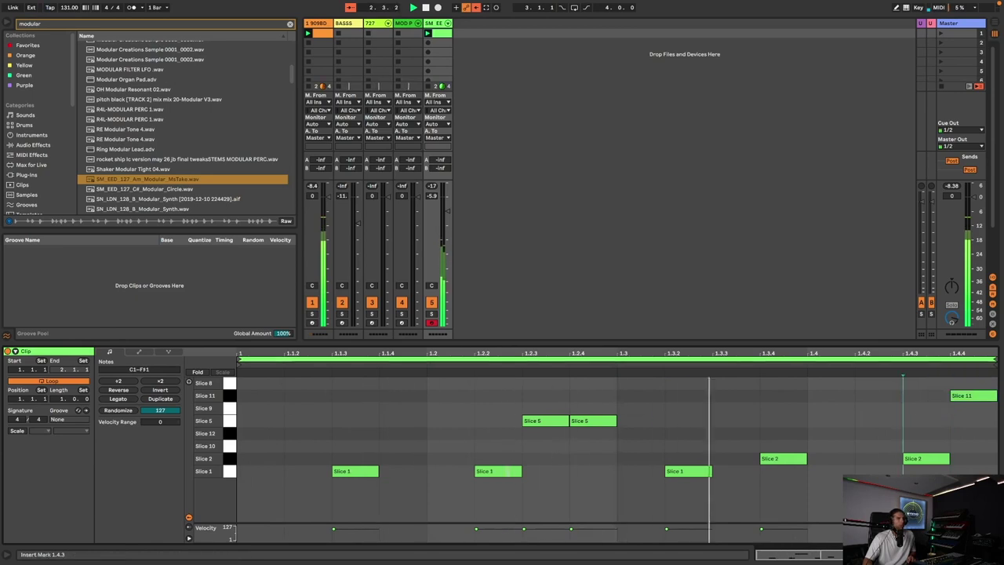
pyautogui.moveTo(856, 506); pyautogui.dragTo(340, 471)
pyautogui.press('Up')
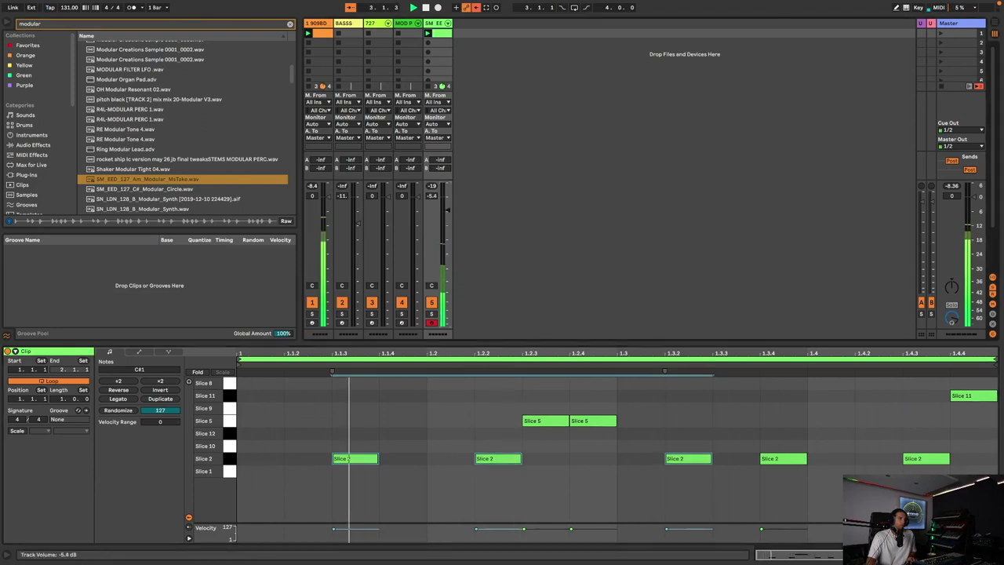
# Solo the sliced track and set its volume to about -2.4 dB, send A to -26.5 dB and send B to -47.0 dB.
pyautogui.click(432, 313)
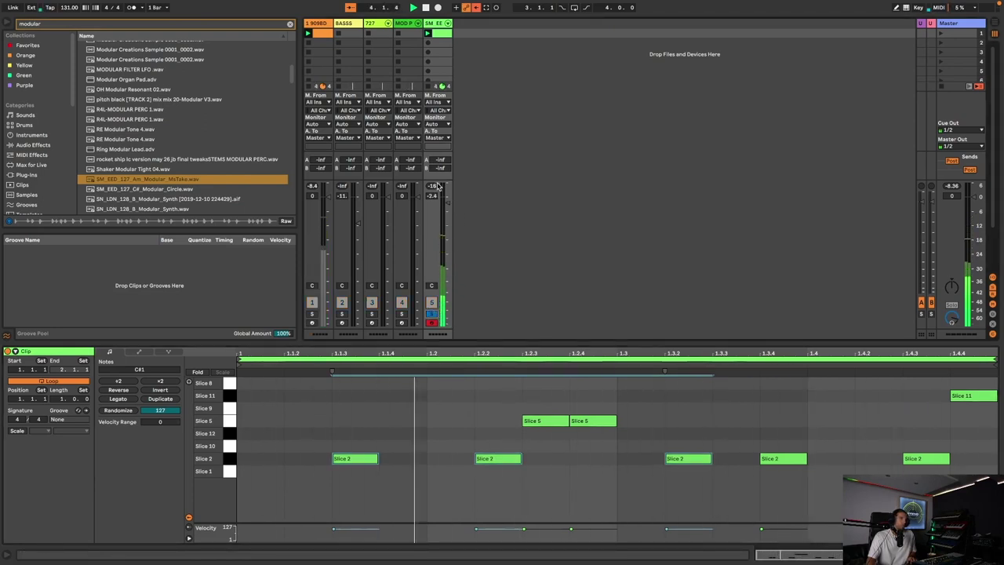
pyautogui.moveTo(440, 159); pyautogui.dragTo(439, 185)
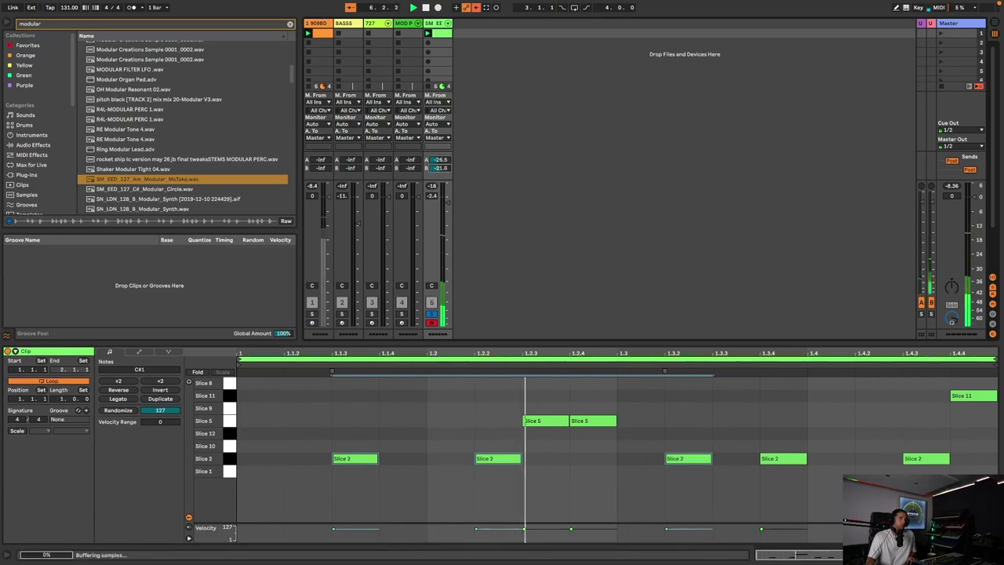
# Duplicate the clip's loop to two bars and add a Slice 9 note at 1.4.1 with velocity 20.
pyautogui.click(163, 399)
pyautogui.doubleClick(541, 408)
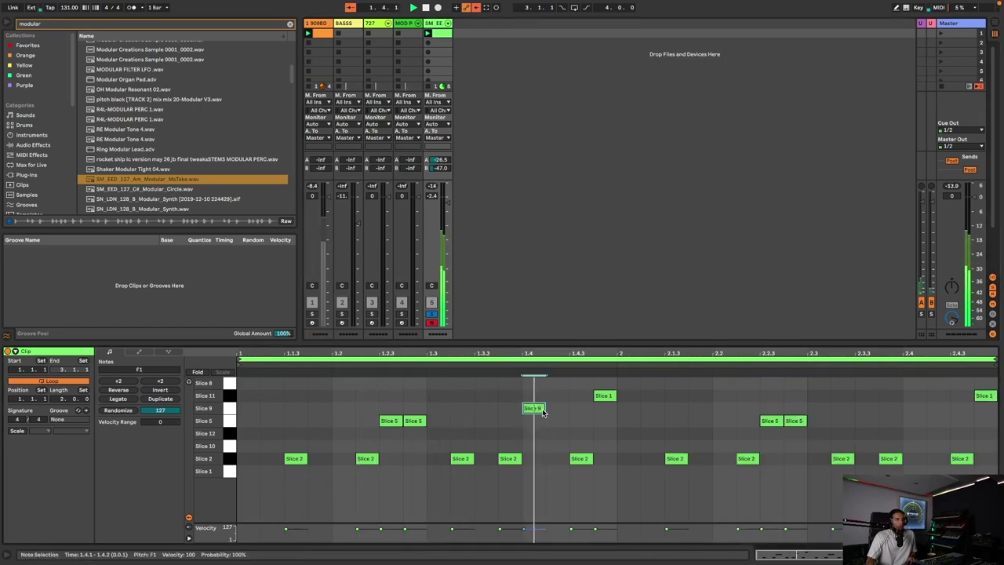
pyautogui.moveTo(546, 521); pyautogui.dragTo(547, 538)
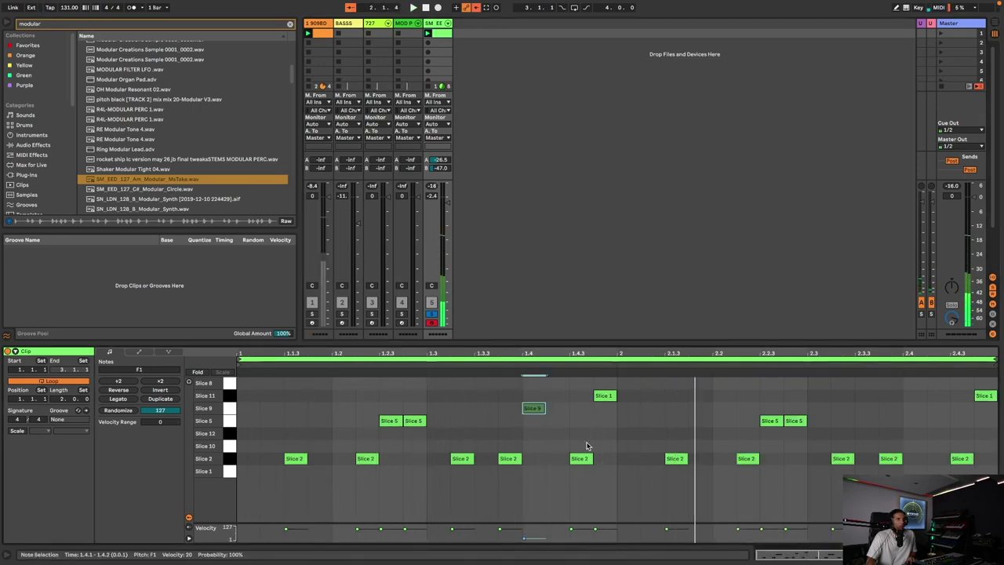
# Add a Slice 10 note at 1.4.2 with velocity 17 and duplicate the first bar's notes into bar 2.
pyautogui.click(554, 455)
pyautogui.doubleClick(554, 451)
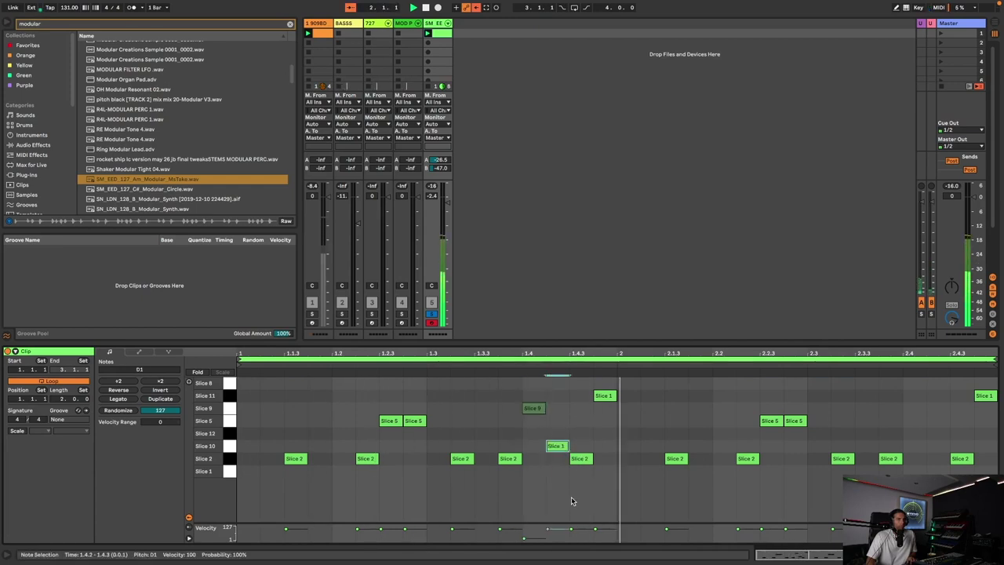
pyautogui.moveTo(548, 529); pyautogui.dragTo(548, 539)
pyautogui.moveTo(613, 480); pyautogui.dragTo(237, 377)
pyautogui.hotkey('ctrl', 'd')
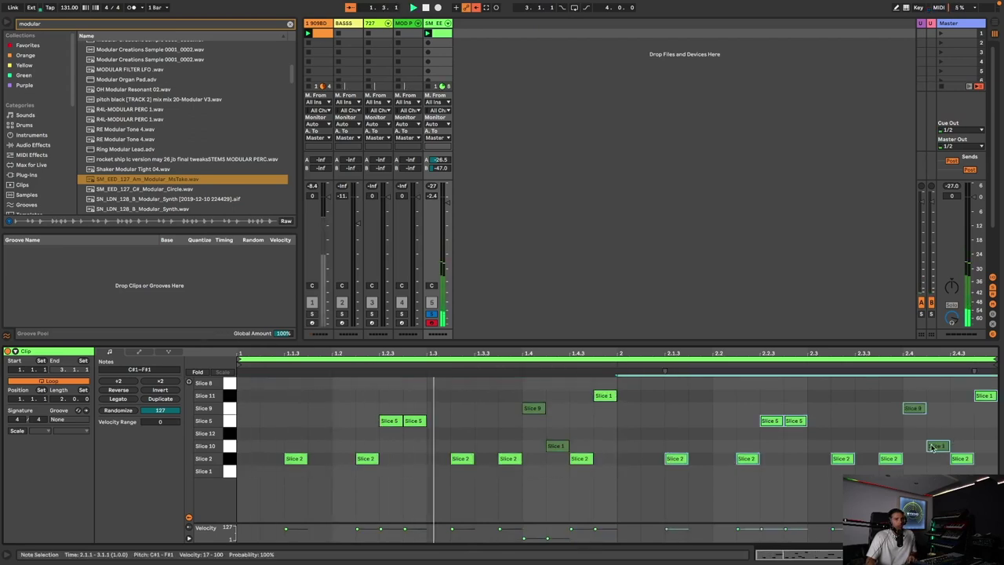
# Add a softer Slice 10 note at 2.3.3 and place a copy on Slice 8 at 2.4.3 with velocity 58.
pyautogui.doubleClick(864, 434)
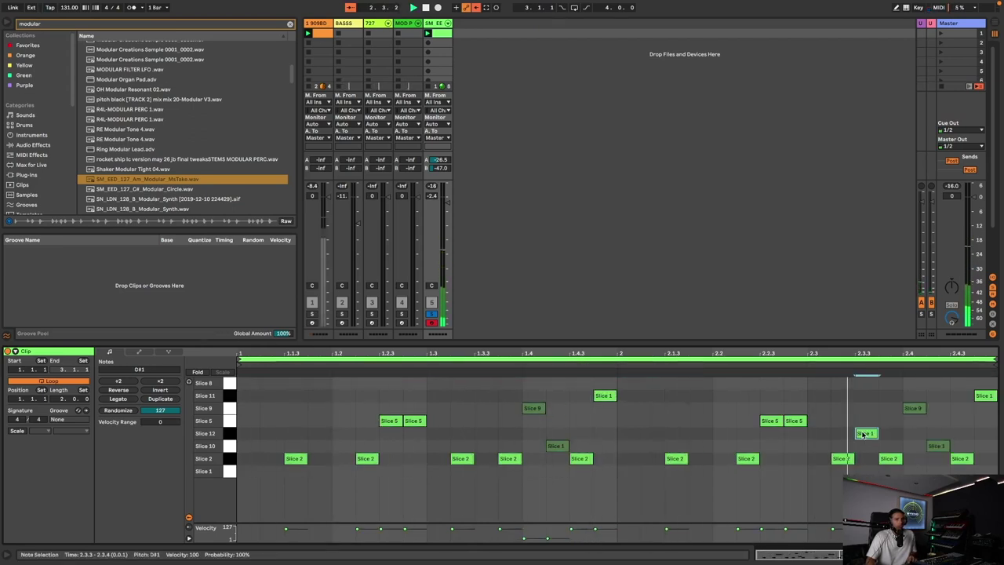
pyautogui.press('Down')
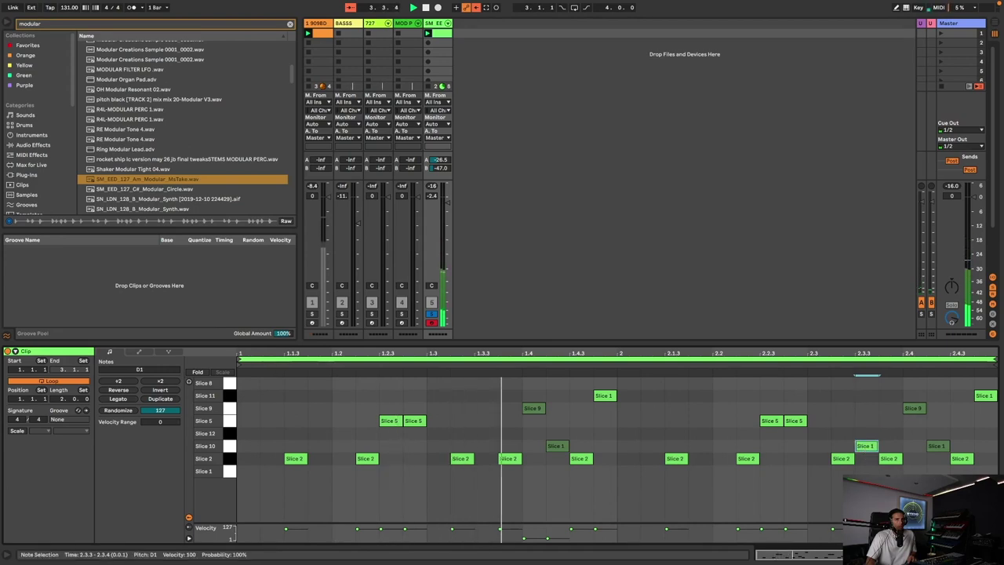
pyautogui.hotkey('ctrl', 'd')
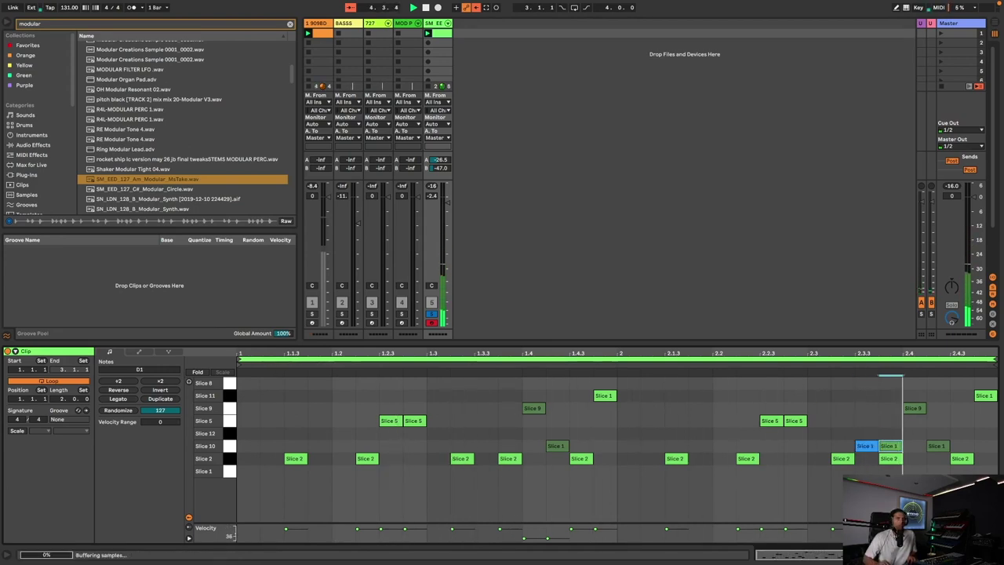
pyautogui.click(912, 412)
pyautogui.click(891, 447)
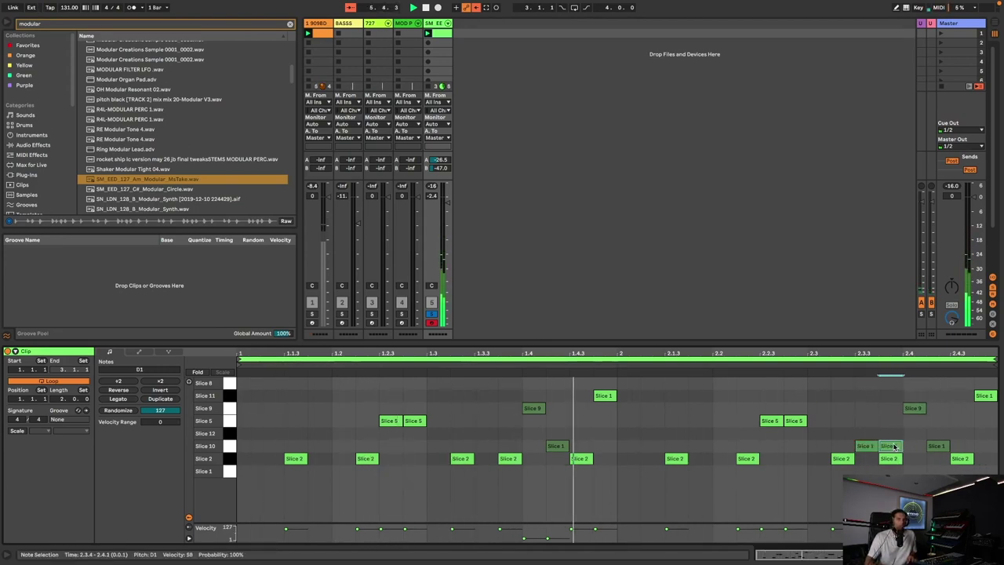
pyautogui.moveTo(892, 447); pyautogui.dragTo(959, 387)
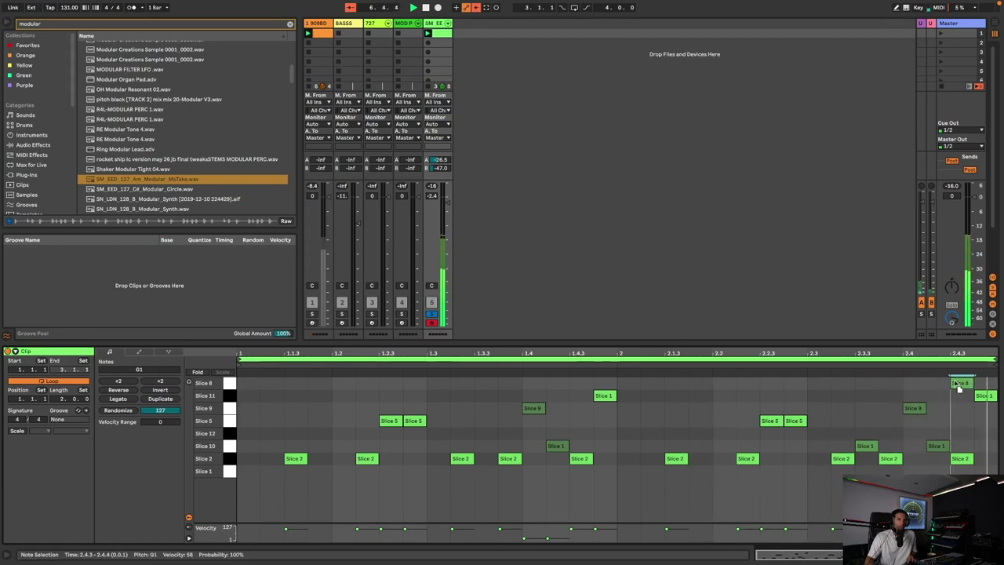
# Duplicate the clip's loop to four bars and delete the Slice 2 note at 4.4.3.
pyautogui.click(168, 400)
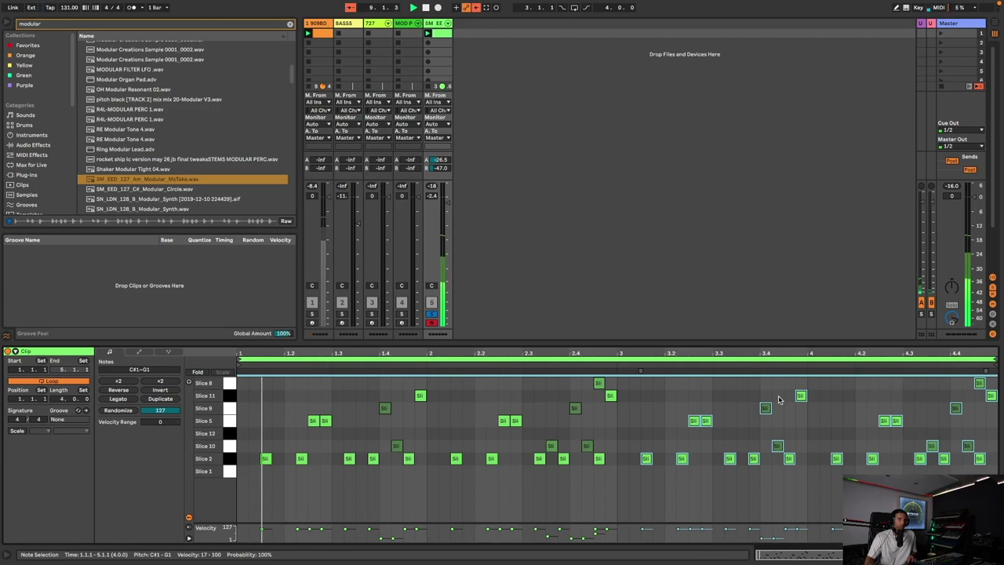
pyautogui.click(930, 471)
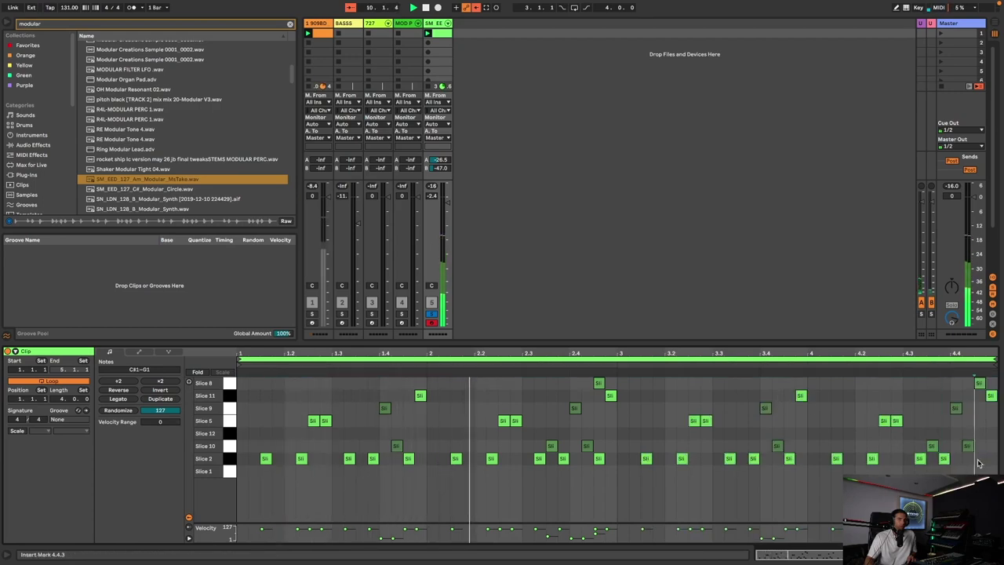
# Delete the Slice 2 note at 2.4.3 and set the Slice 8 note there to velocity 10.
pyautogui.click(598, 454)
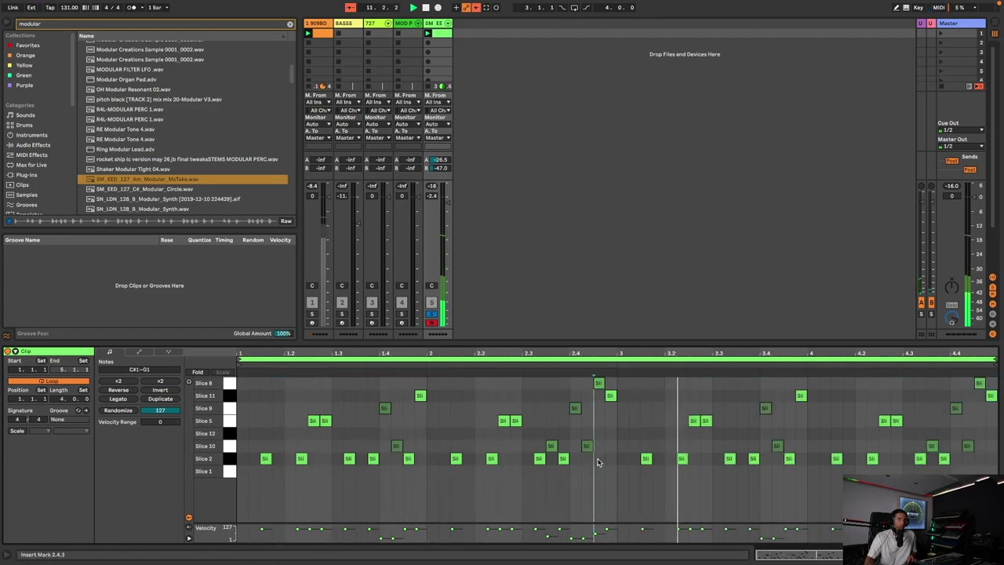
pyautogui.click(599, 383)
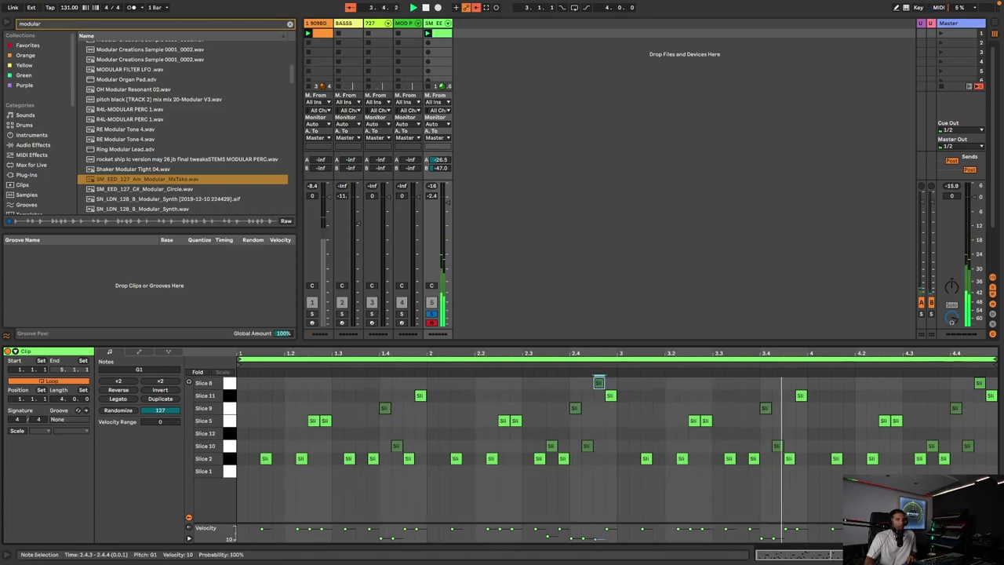
# Search the browser for PhaseMistress and load the plug-in onto the sliced modular loop track.
pyautogui.hotkey('shift', 'Tab')
pyautogui.press('super+f')
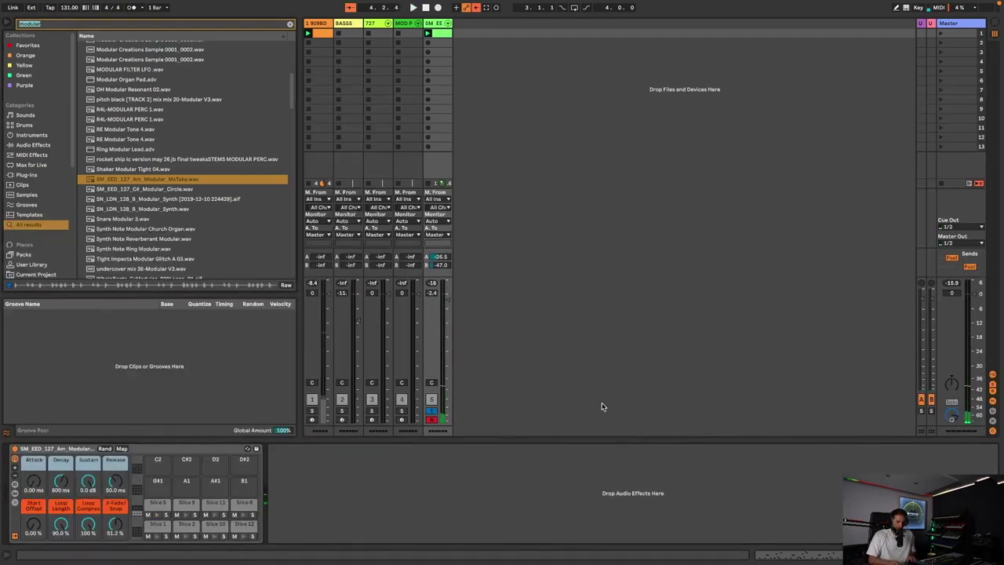
pyautogui.write('phasemis')
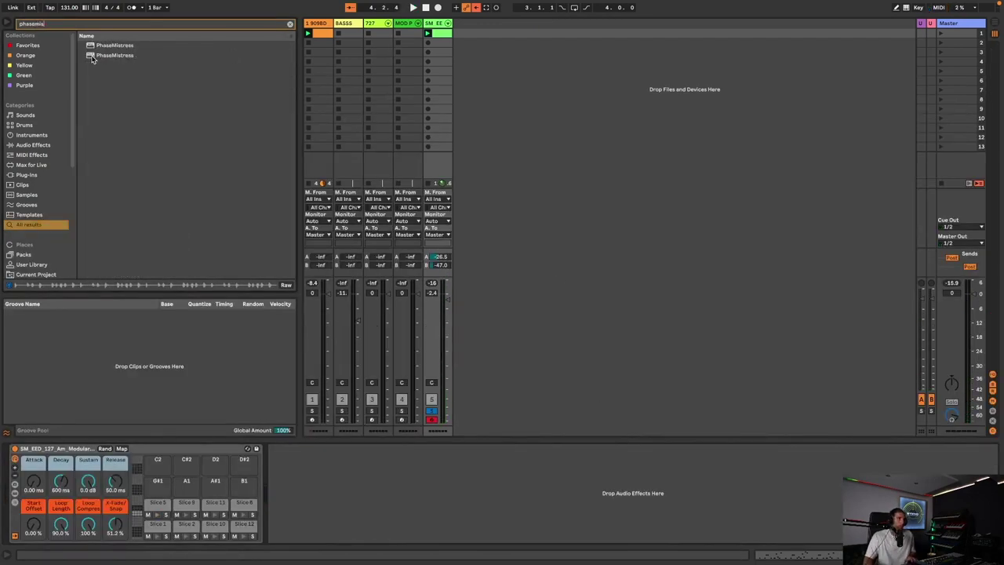
pyautogui.doubleClick(106, 58)
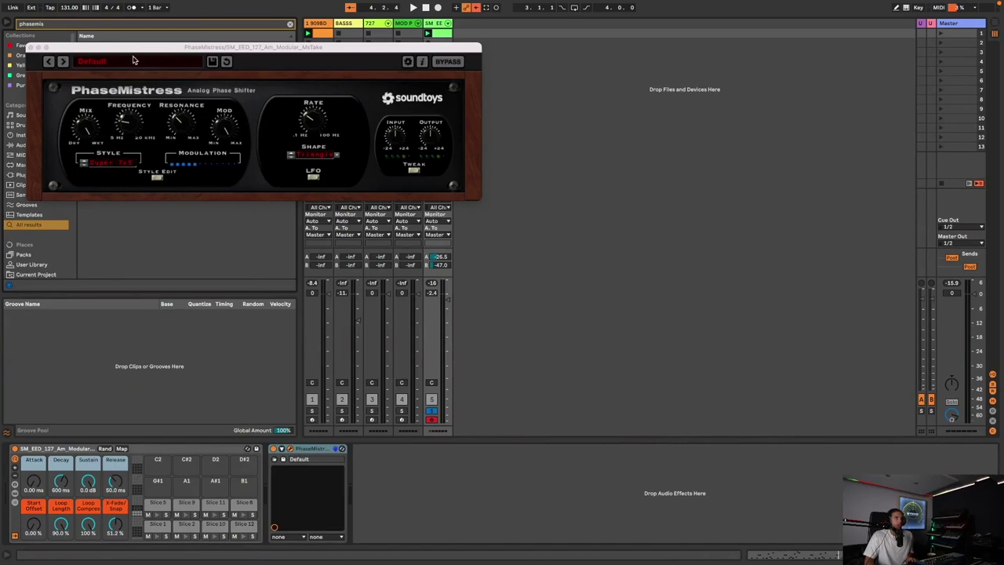
# Browse the PhaseMistress presets during playback, load a Groove preset, and close the plug-in window.
pyautogui.click(129, 62)
pyautogui.moveTo(133, 91)
pyautogui.click(243, 91)
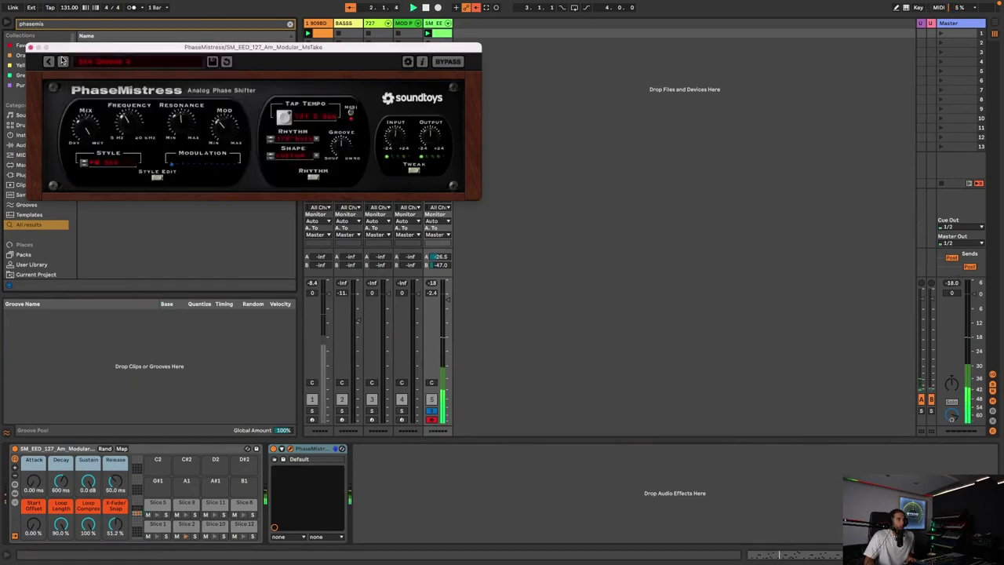
pyautogui.click(62, 61)
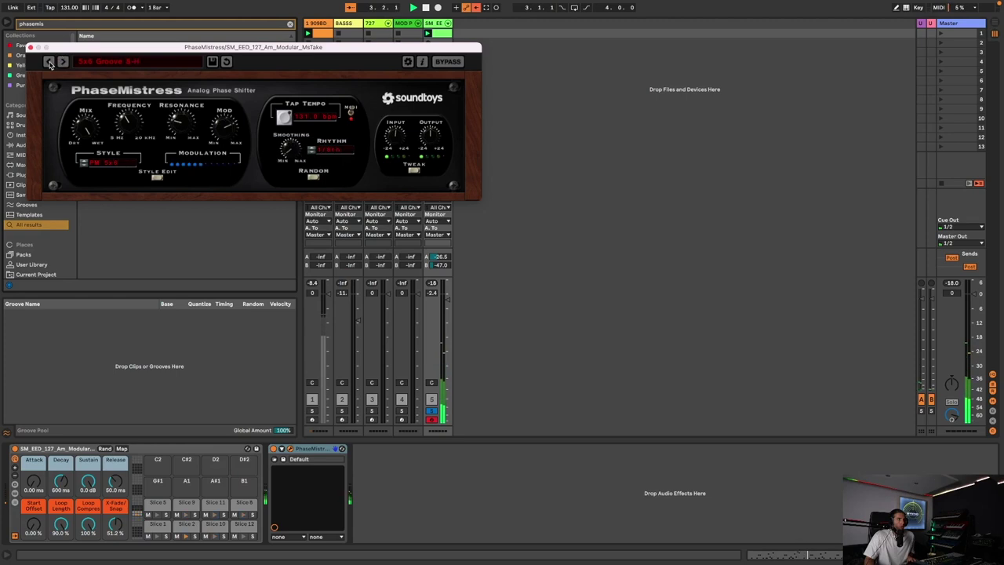
pyautogui.click(30, 47)
# Find the Mono.adv preset in the browser and add it after PhaseMistress on the sliced loop track.
pyautogui.press('super+f')
pyautogui.write('mono ed')
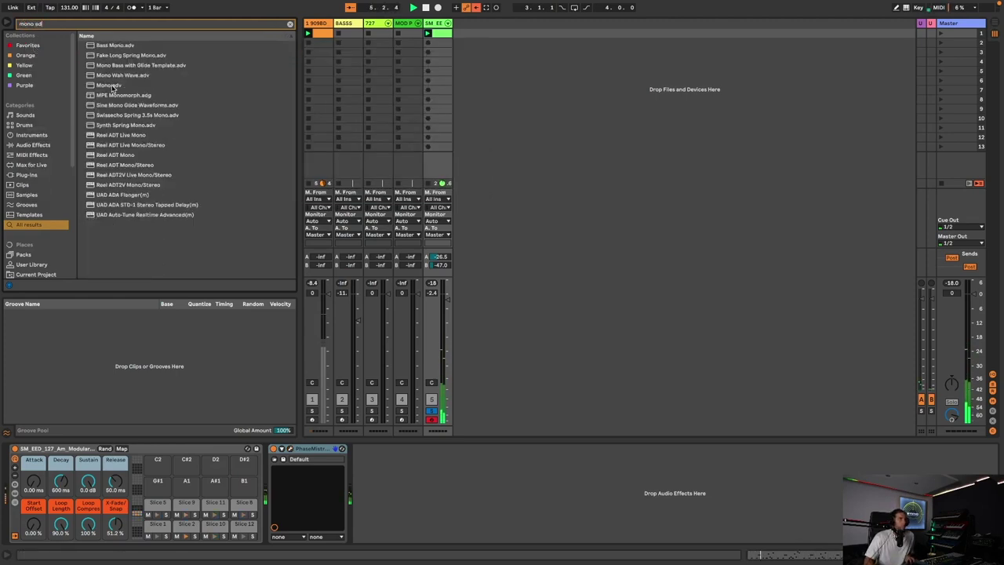
pyautogui.doubleClick(110, 85)
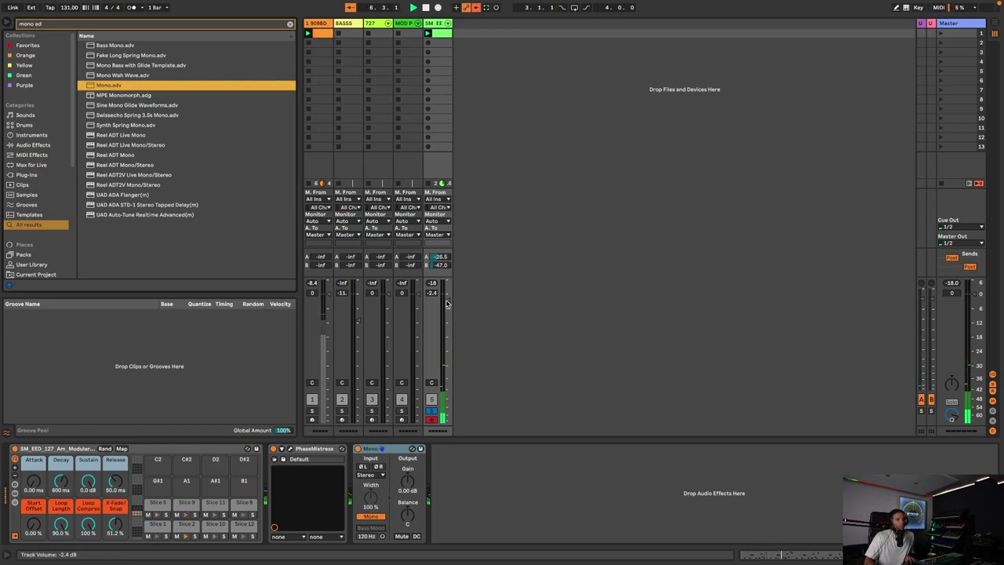
# Unsolo the sliced loop track and balance it against the kick, with the loop at 0.3 dB and the kick at -3.7 dB.
pyautogui.moveTo(447, 304); pyautogui.dragTo(447, 295)
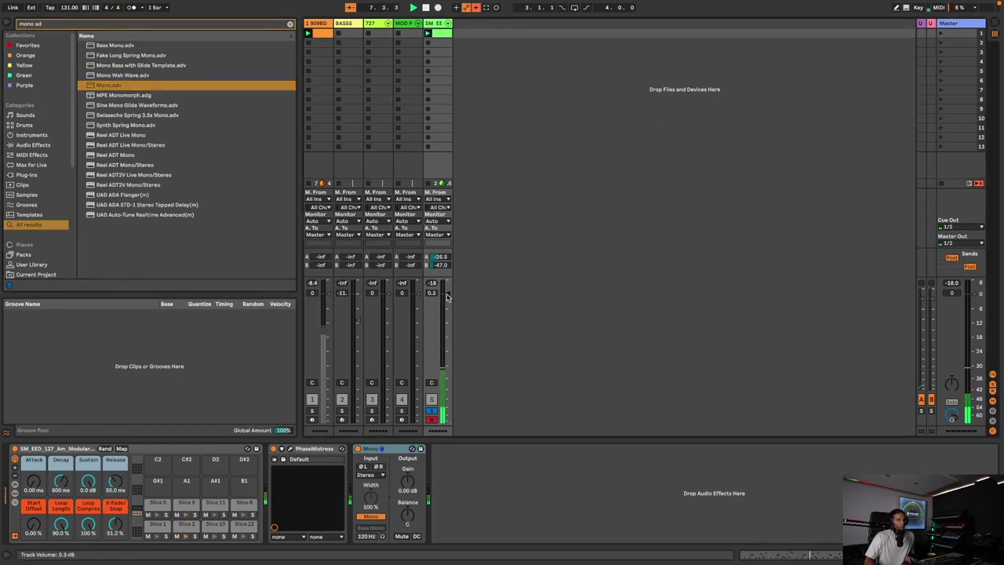
pyautogui.click(434, 413)
pyautogui.moveTo(451, 295); pyautogui.dragTo(449, 285)
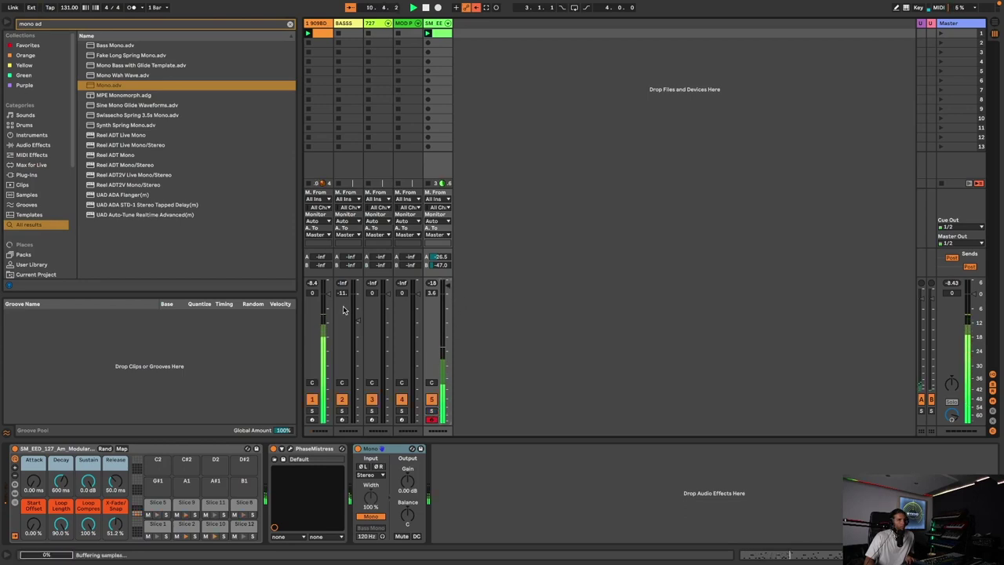
pyautogui.moveTo(329, 294); pyautogui.dragTo(329, 303)
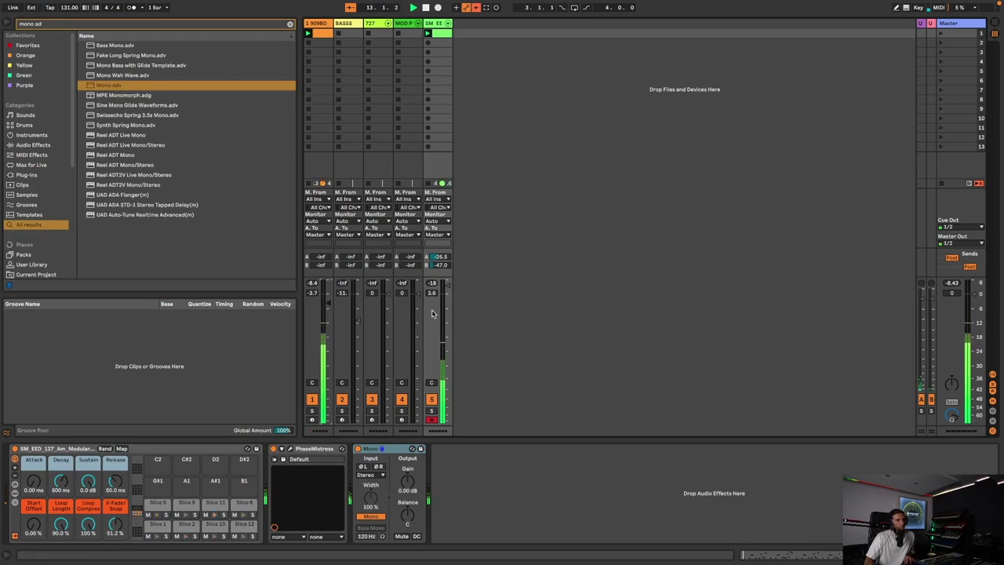
pyautogui.moveTo(448, 295); pyautogui.dragTo(448, 293)
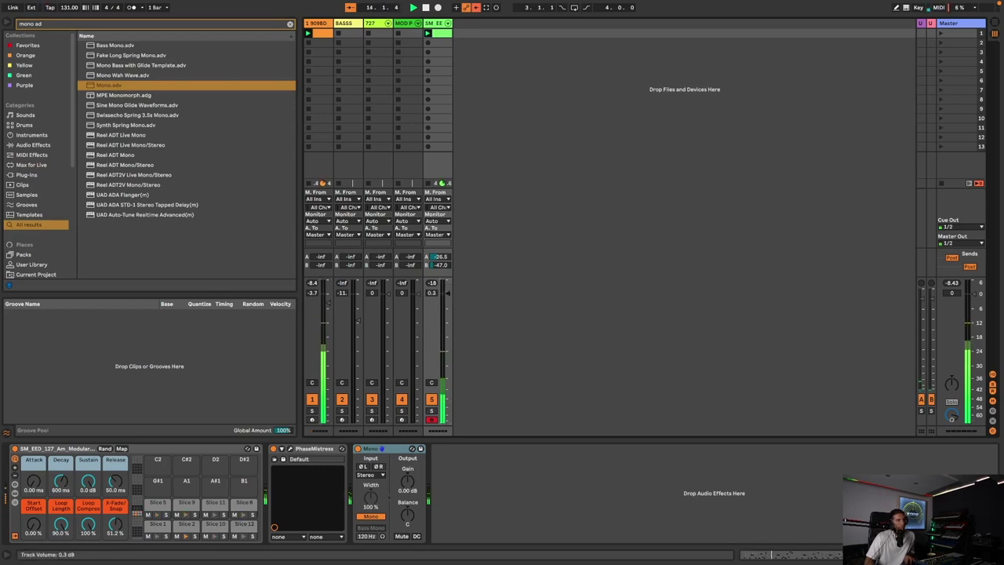
# Create a clip in the modular percussion track's first slot and place a Snare Modular 3 note at 1.2.1.
pyautogui.doubleClick(404, 40)
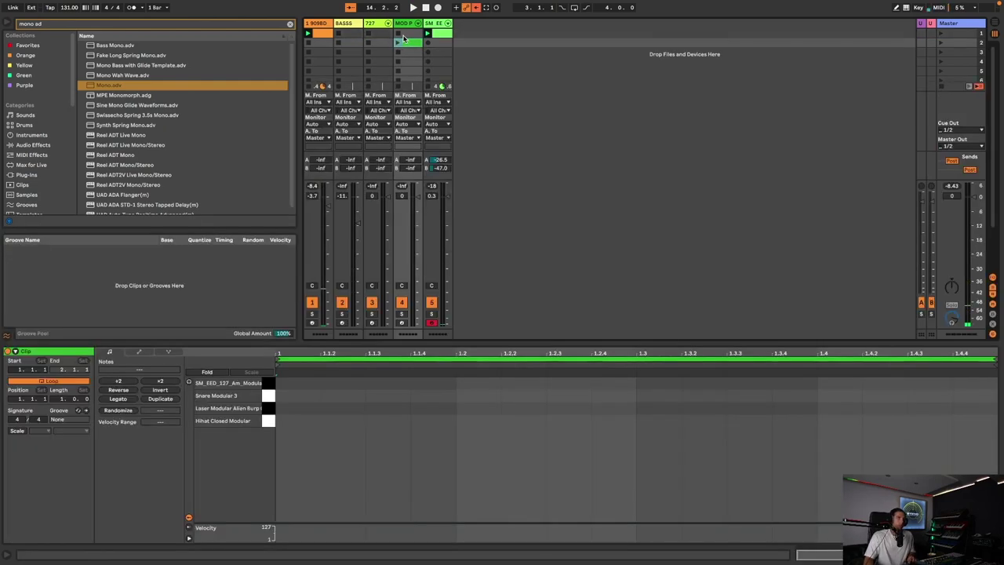
pyautogui.press('space')
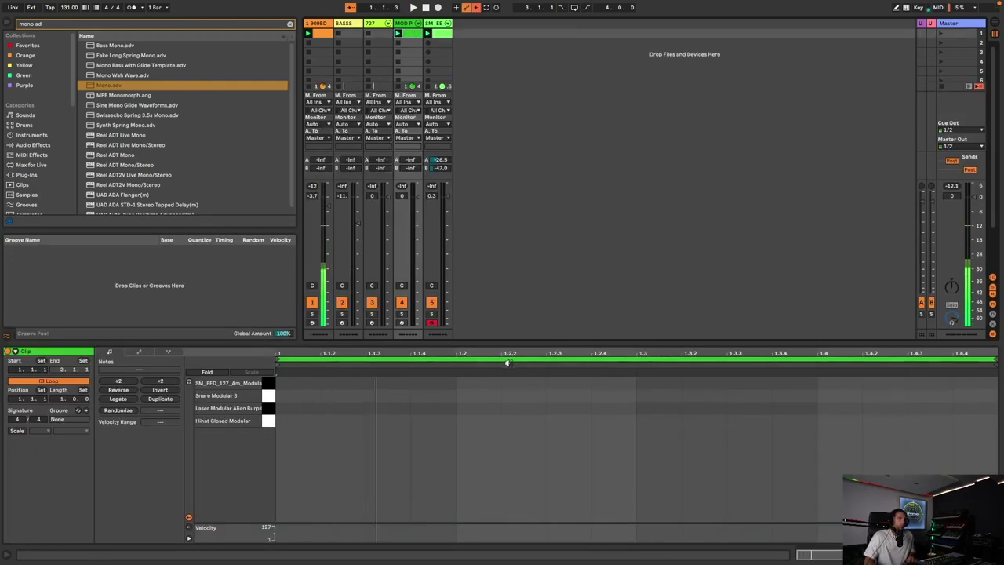
pyautogui.doubleClick(502, 399)
pyautogui.moveTo(502, 400); pyautogui.dragTo(457, 400)
# Switch Snare Modular 3 to Classic mode with sustain -64 dB and release 762 ms, and lower its track to -5.2 dB.
pyautogui.hotkey('shift', 'Tab')
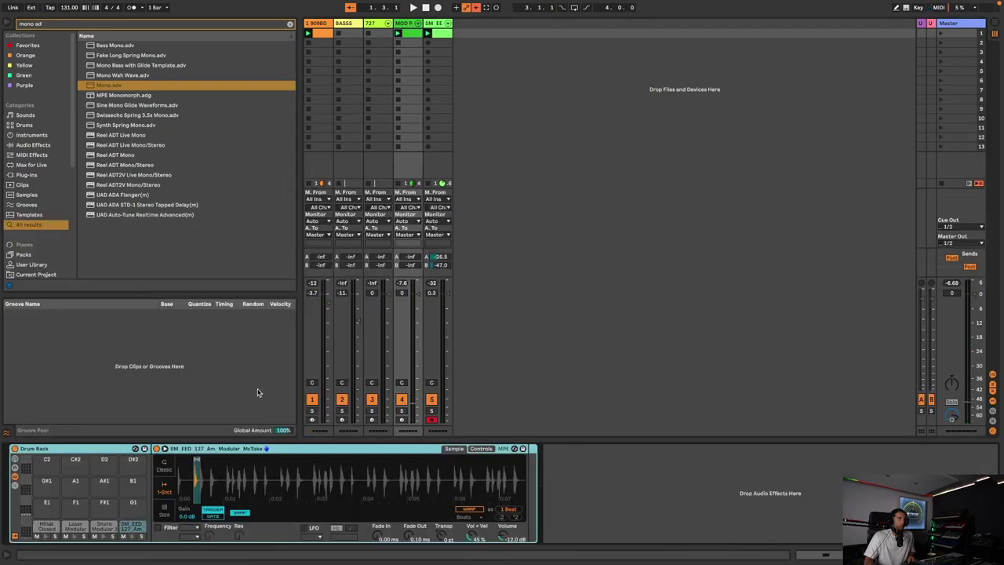
pyautogui.click(106, 531)
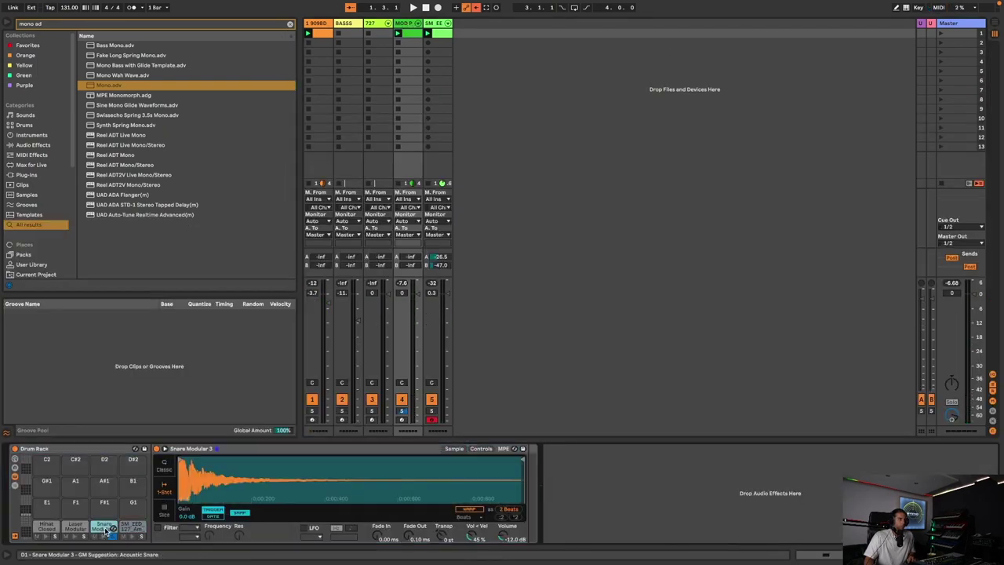
pyautogui.click(115, 538)
pyautogui.click(165, 466)
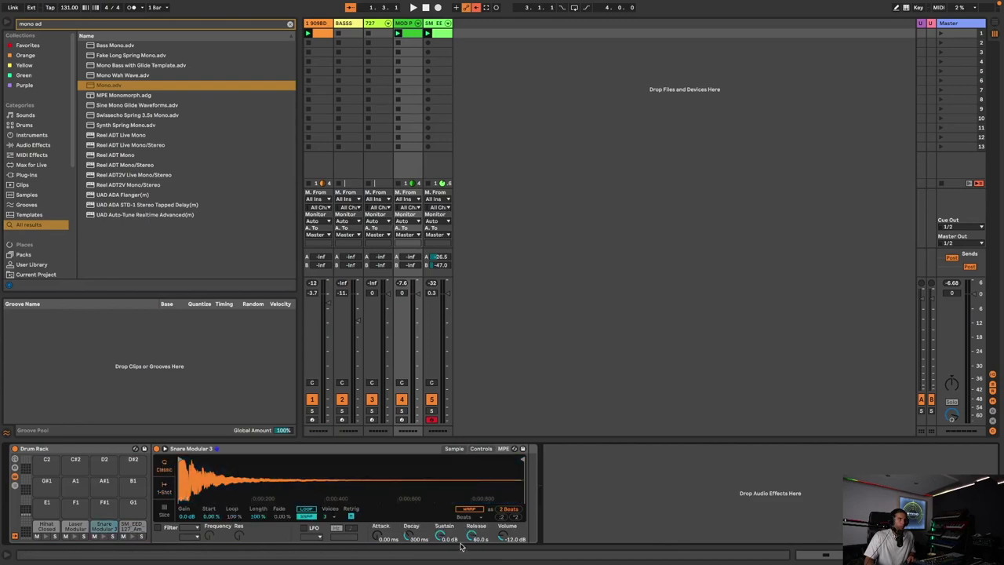
pyautogui.moveTo(441, 537); pyautogui.dragTo(441, 557)
pyautogui.moveTo(415, 299); pyautogui.dragTo(414, 306)
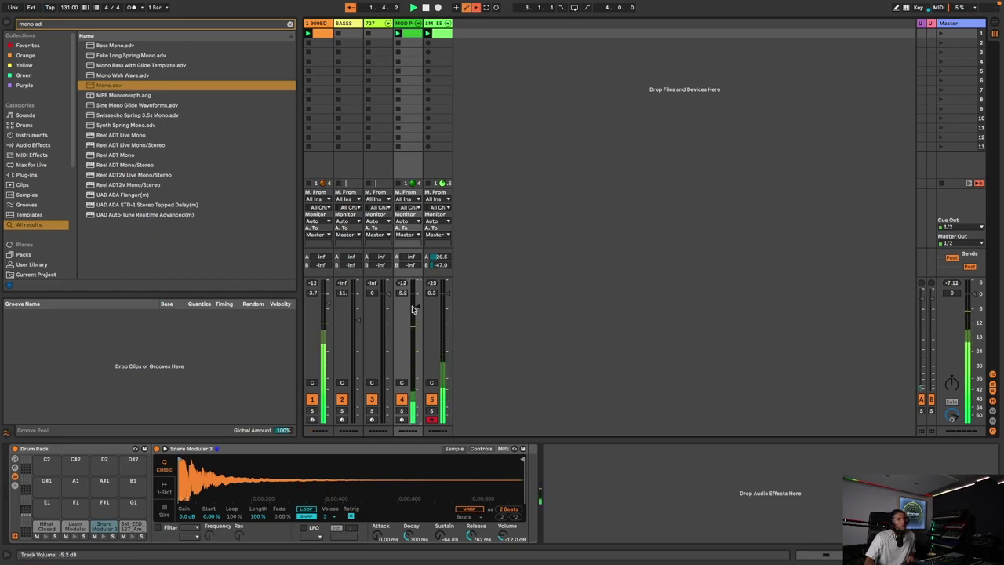
# Add a second Snare Modular 3 note at 1.4.1 and shorten the snare's decay to 188 ms.
pyautogui.click(413, 34)
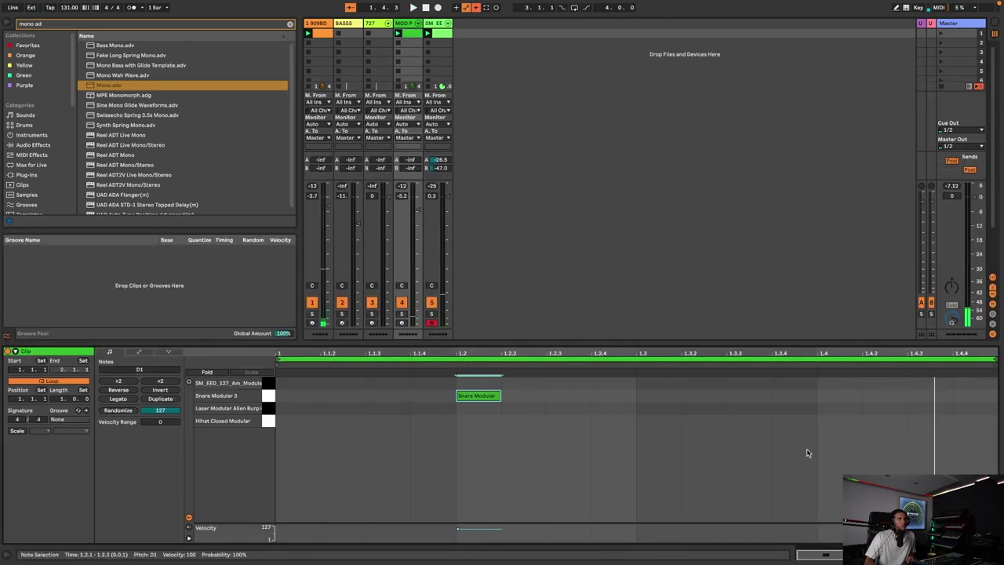
pyautogui.doubleClick(835, 402)
pyautogui.hotkey('shift', 'Tab')
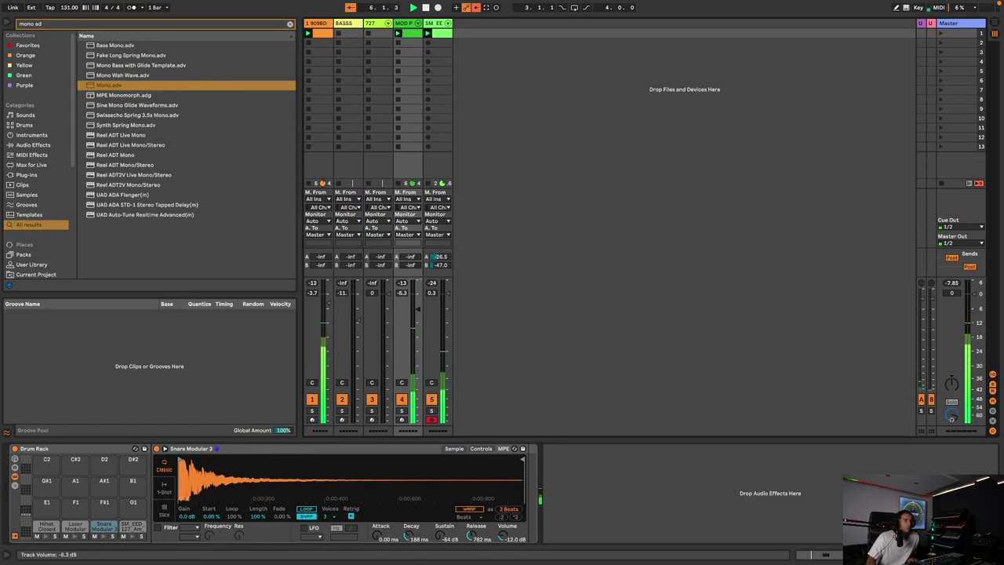
# Lower the modular percussion track's volume to -7.0 dB and set its send A to -28.0 dB.
pyautogui.moveTo(417, 311); pyautogui.dragTo(418, 311)
pyautogui.moveTo(410, 257); pyautogui.dragTo(410, 197)
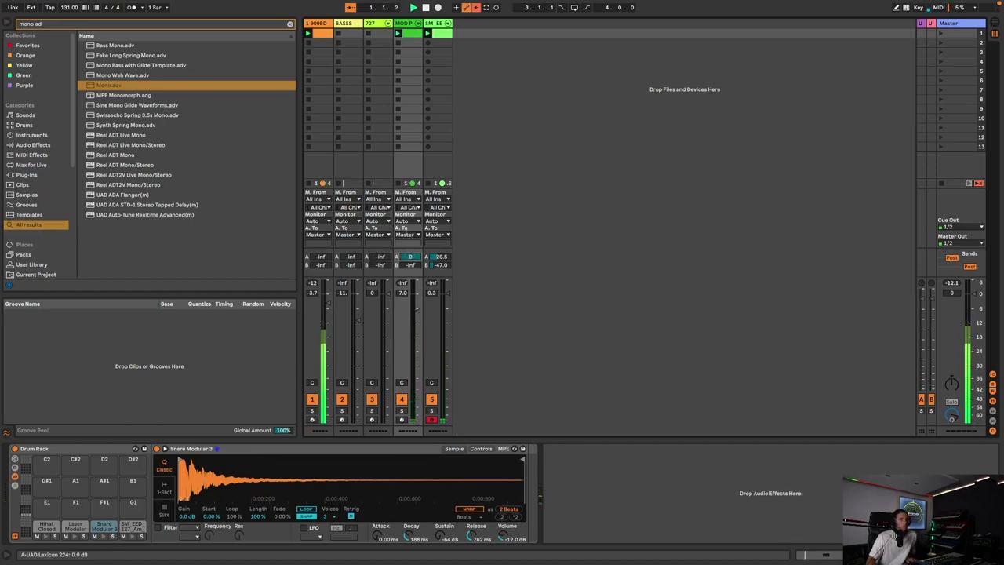
pyautogui.moveTo(411, 256); pyautogui.dragTo(411, 264)
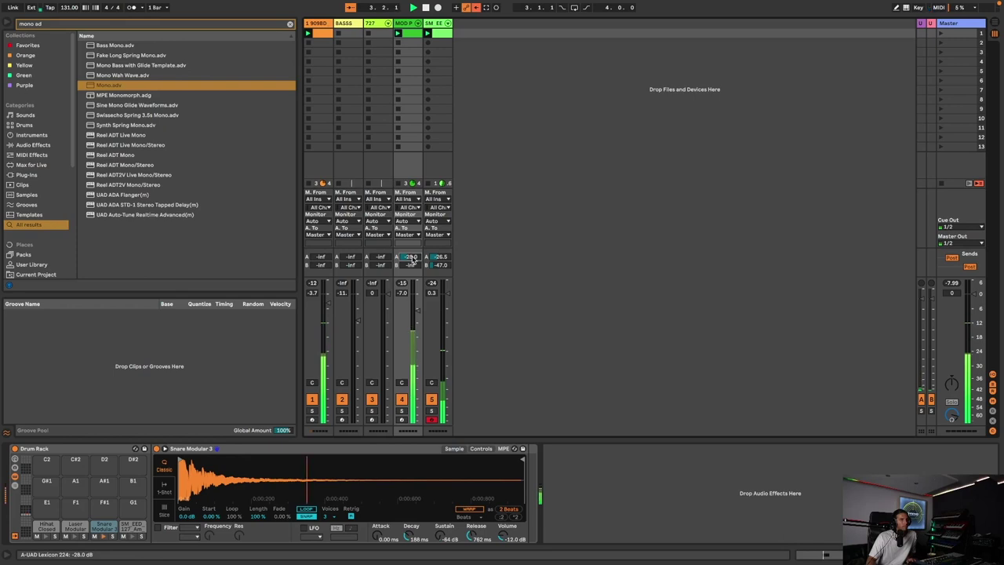
# Load the CZ-Snare Plate preset in the UAD Lexicon reverb on return track A and listen to it.
pyautogui.click(921, 23)
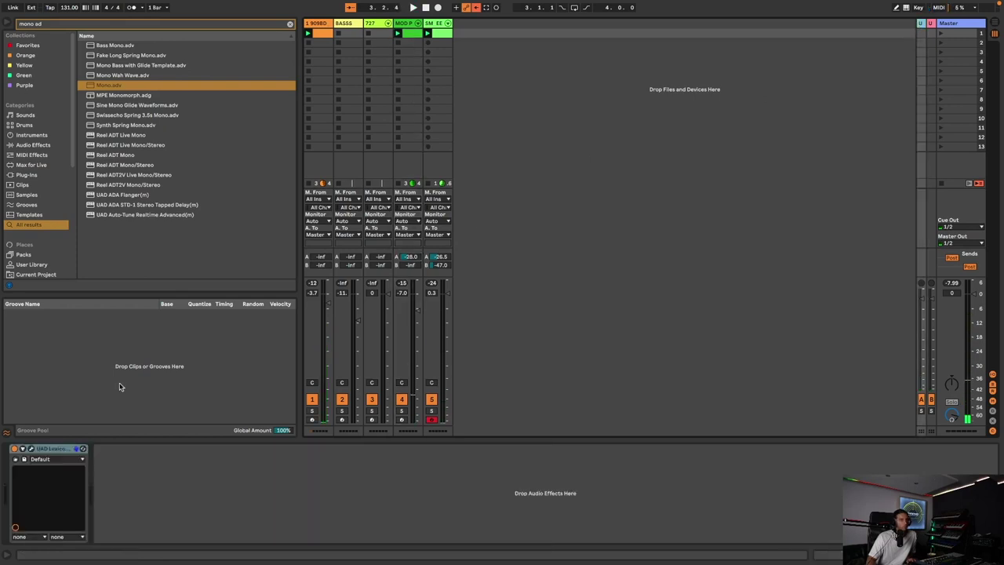
pyautogui.click(43, 463)
pyautogui.click(78, 399)
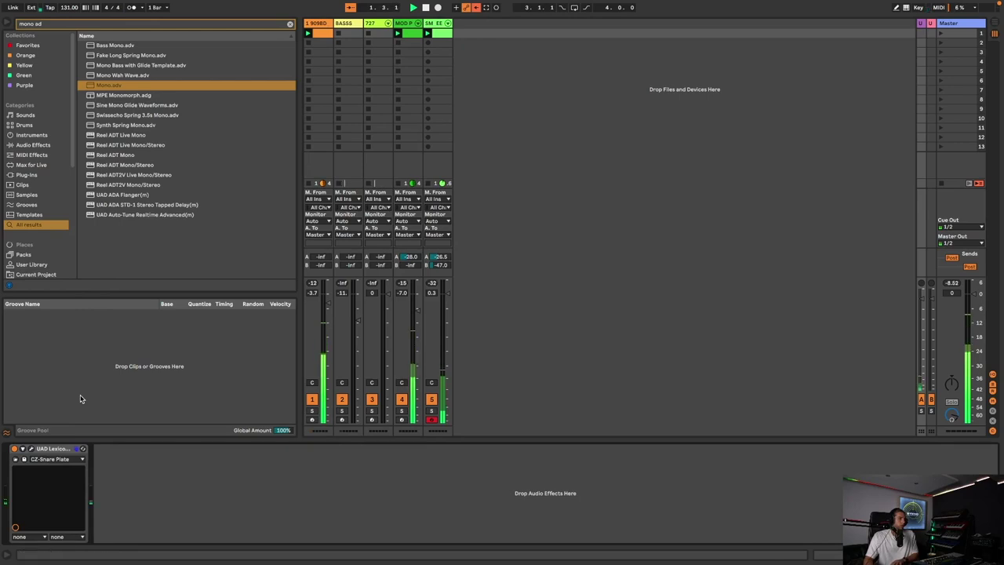
pyautogui.press('space')
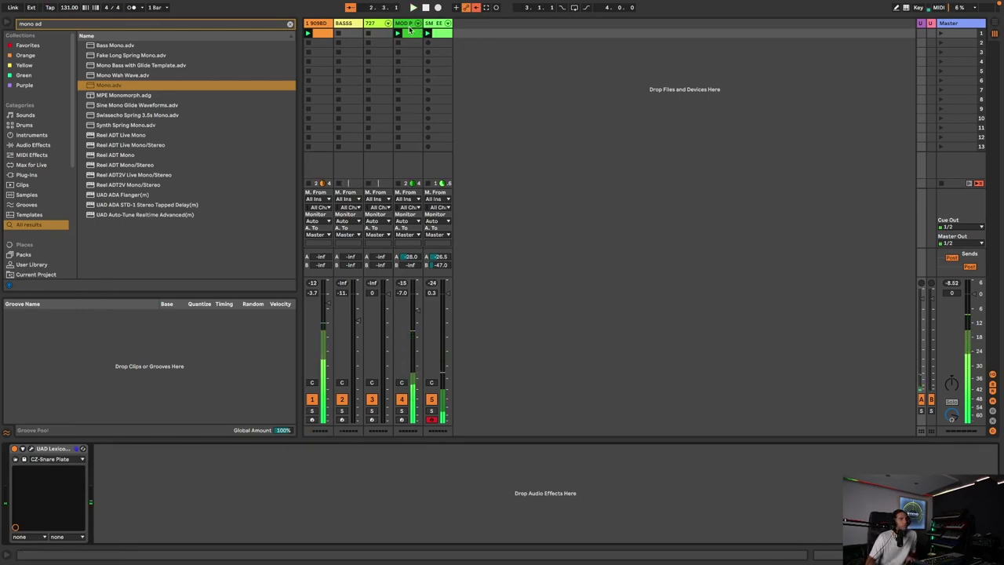
# Add a note to the modular percussion clip and move it to Hihat Closed Modular at 1.1.3.
pyautogui.doubleClick(410, 33)
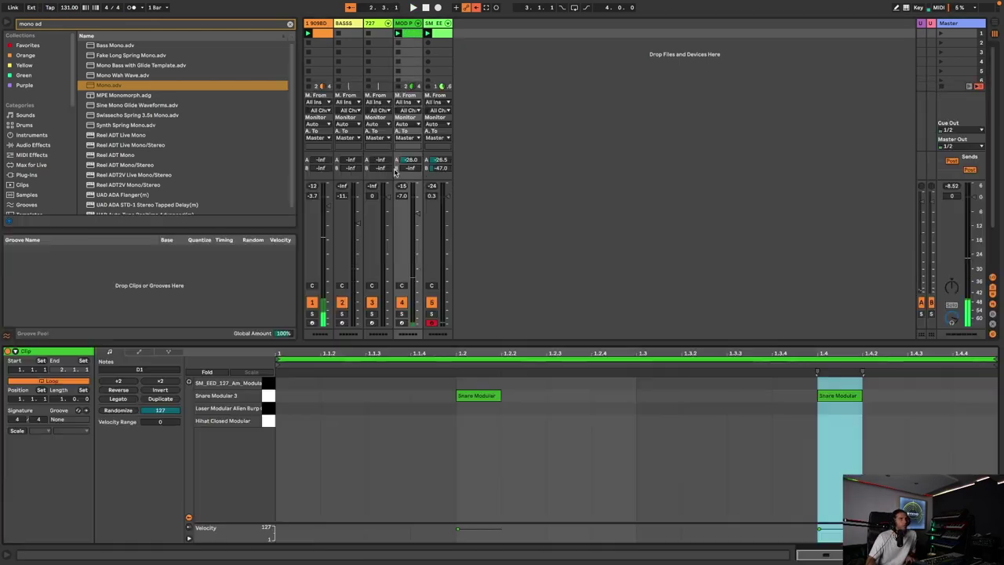
pyautogui.doubleClick(343, 383)
pyautogui.press('space')
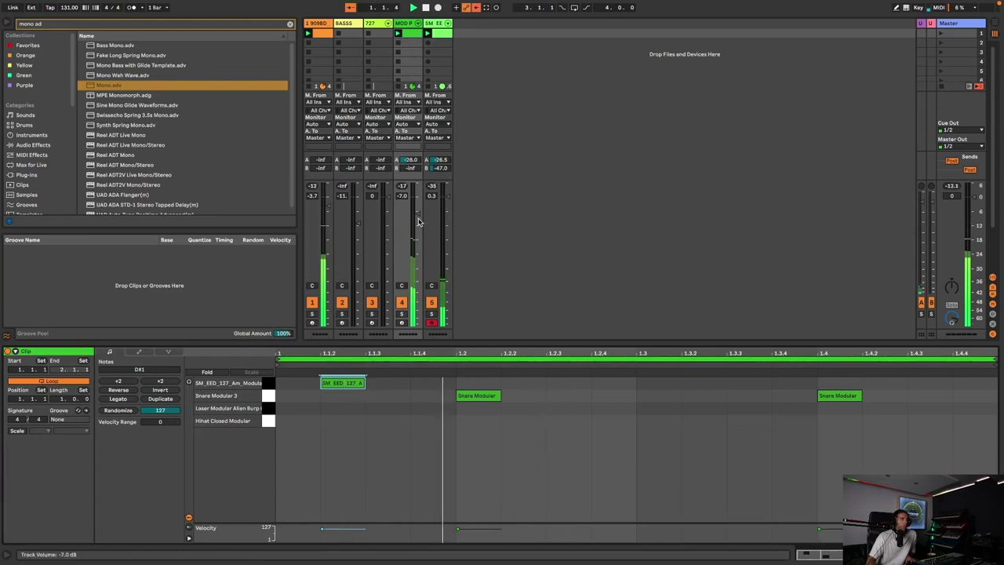
pyautogui.moveTo(353, 384); pyautogui.dragTo(369, 424)
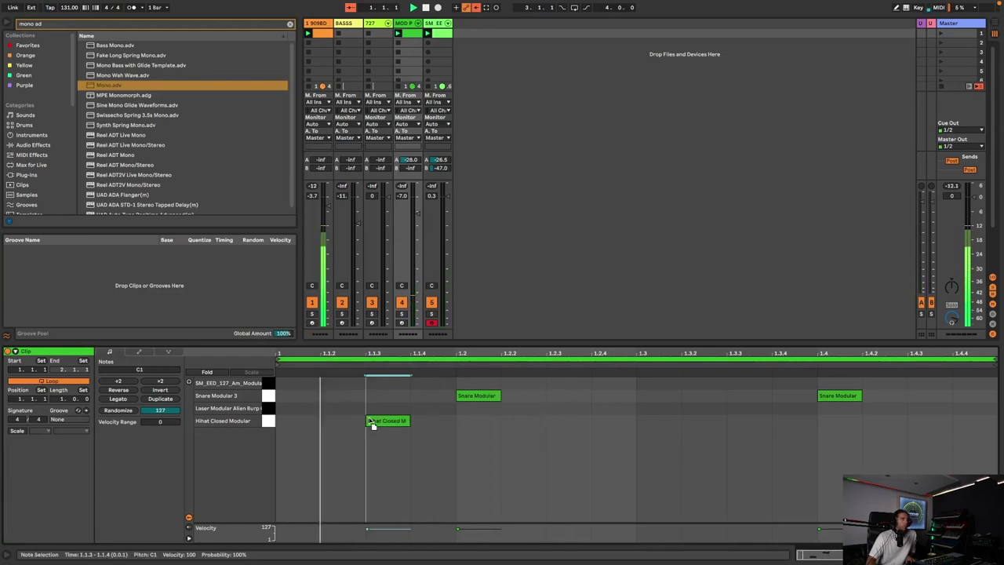
# Add a Hihat Closed Modular note at 1.2.3 and duplicate both hi-hat notes to 1.3.3 and 1.4.3.
pyautogui.doubleClick(590, 423)
pyautogui.moveTo(639, 426); pyautogui.dragTo(241, 420)
pyautogui.press('super+d')
pyautogui.press('space')
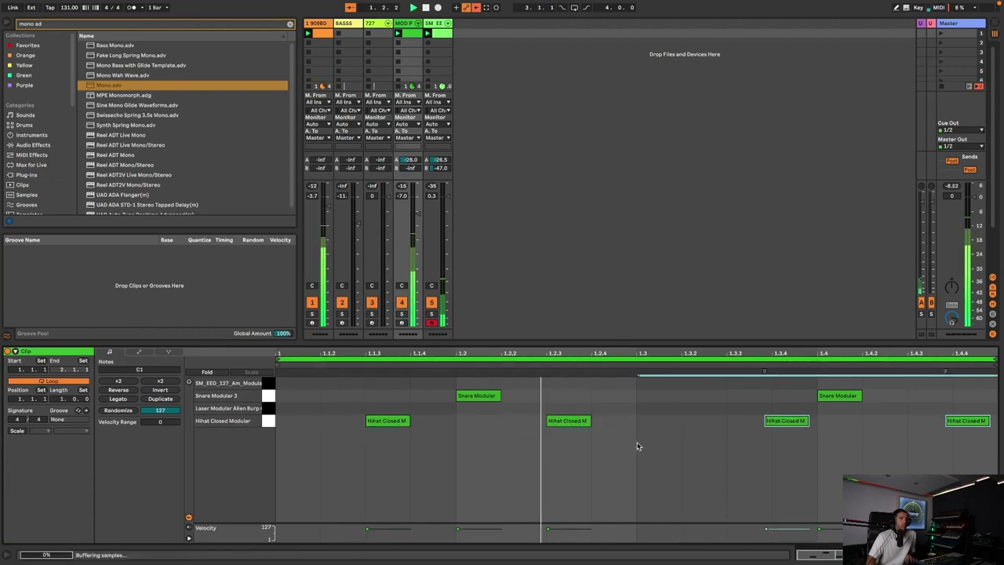
pyautogui.press('Left')
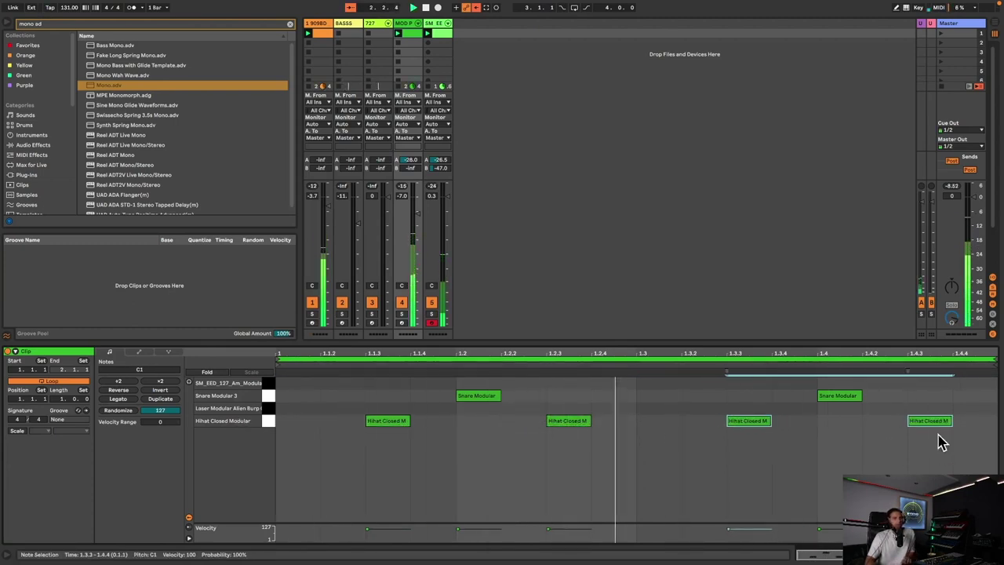
# Add a softer hi-hat note at 1.4.4, duplicate the loop to two bars, and move the last hi-hat note to 2.3.4.
pyautogui.doubleClick(973, 421)
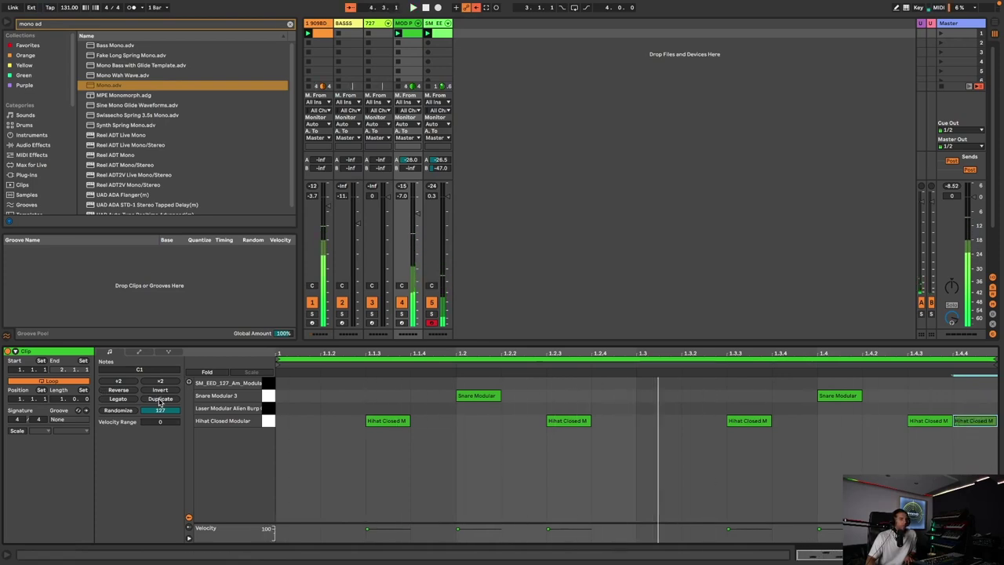
pyautogui.click(160, 399)
pyautogui.moveTo(990, 428); pyautogui.dragTo(924, 428)
pyautogui.press('Left')
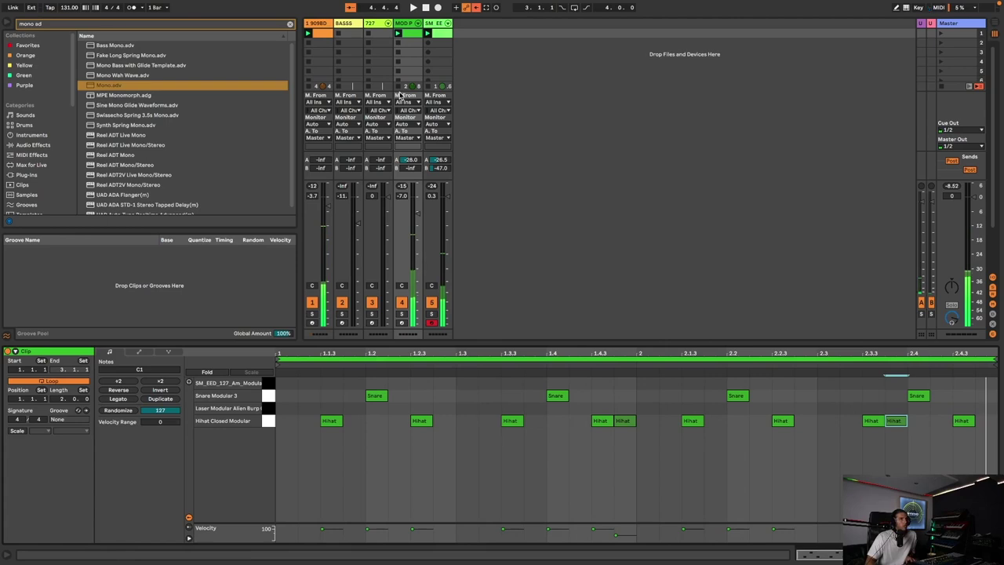
# On the modular percussion track, set the Hihat Closed Modular sample's sustain to -inf dB and its transposition to -4 st.
pyautogui.click(407, 24)
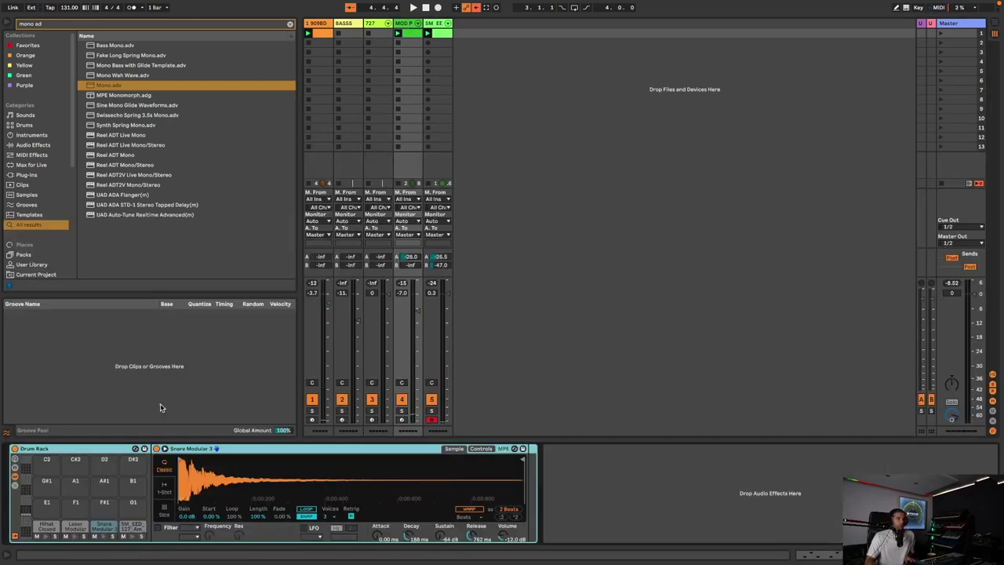
pyautogui.click(47, 527)
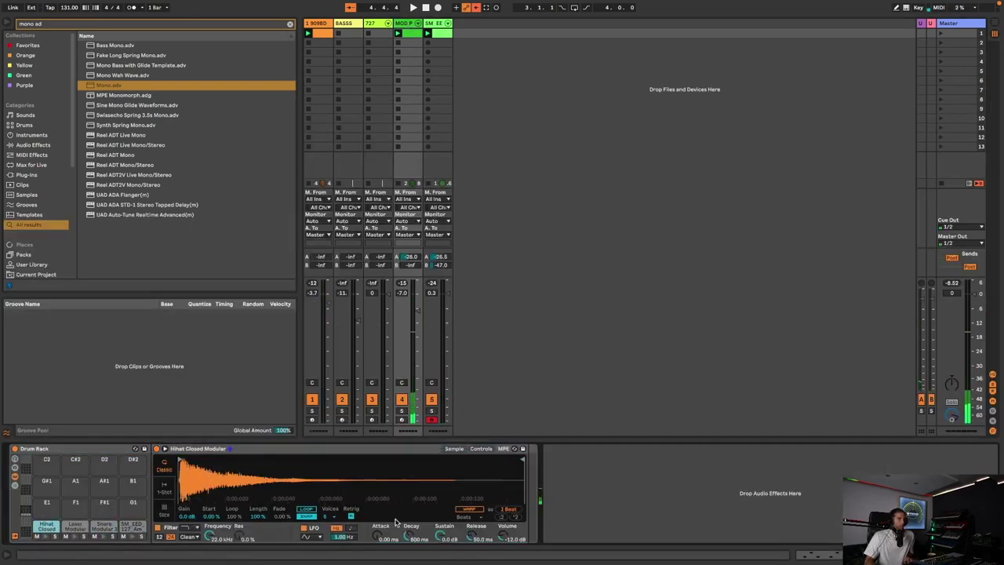
pyautogui.click(47, 537)
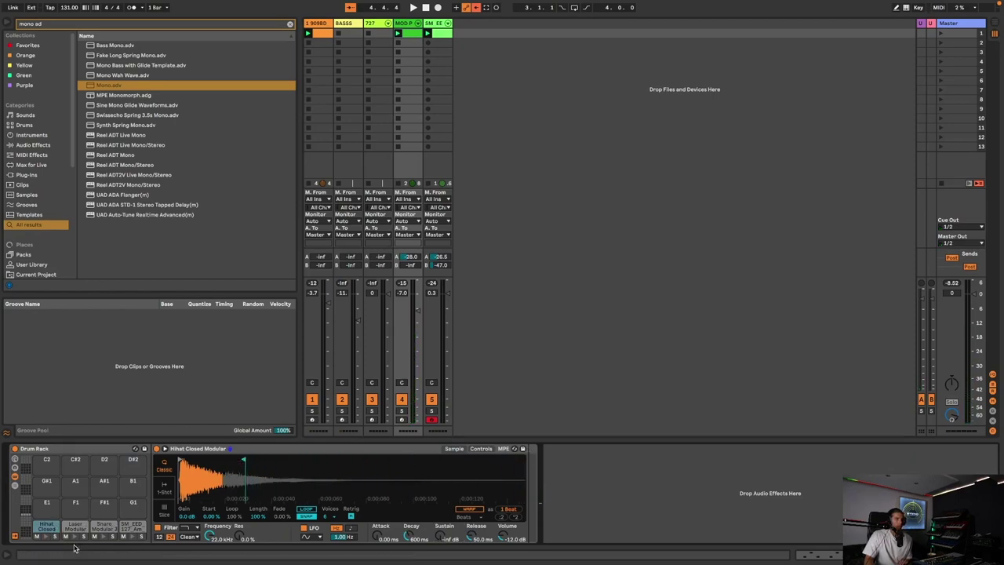
pyautogui.click(40, 537)
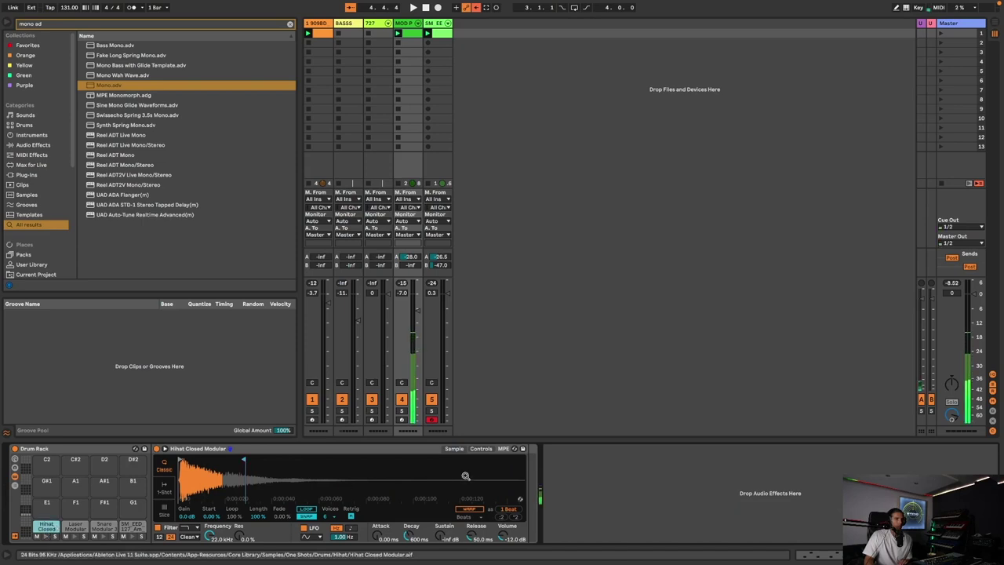
pyautogui.click(481, 449)
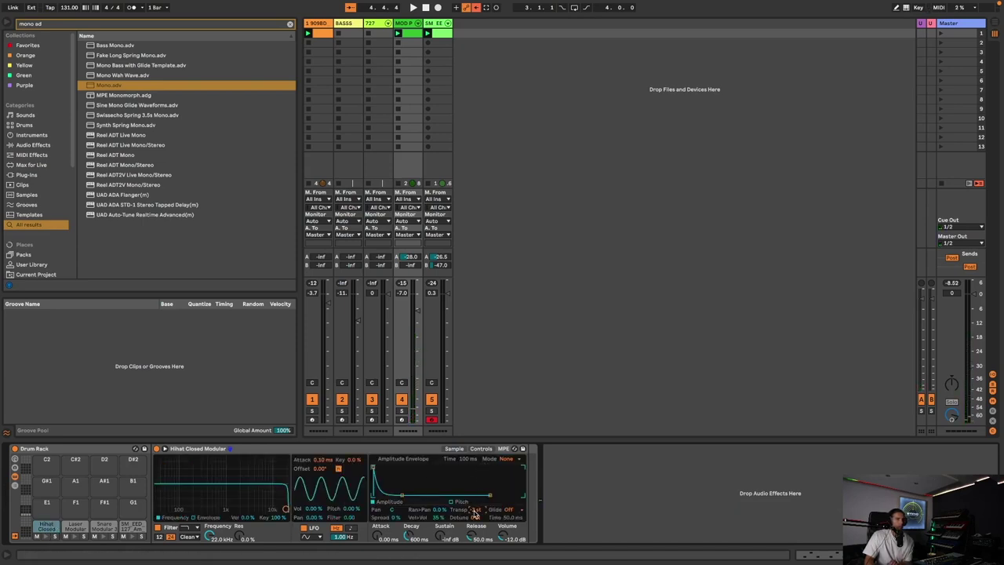
pyautogui.press('space')
pyautogui.moveTo(474, 514); pyautogui.dragTo(474, 510)
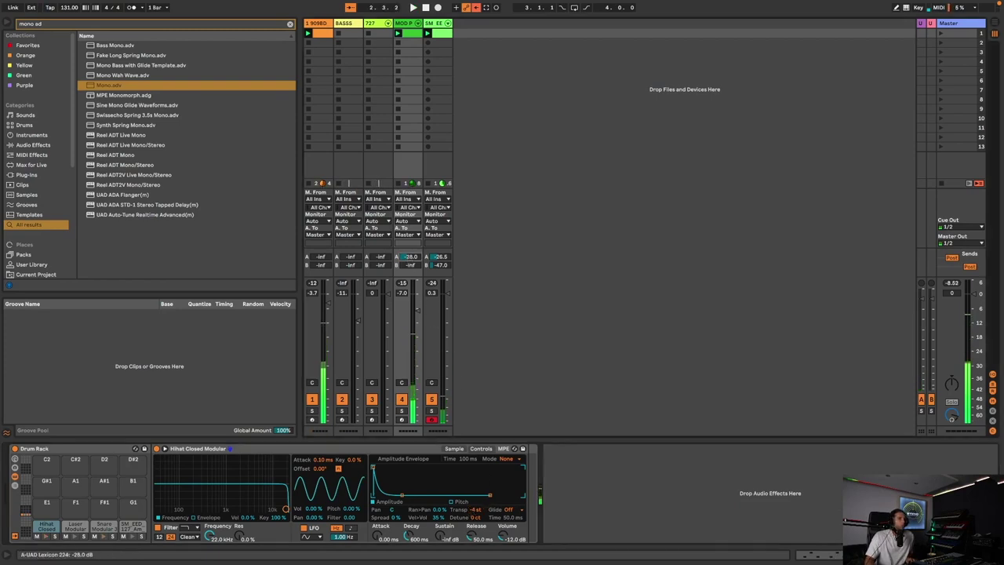
# Reset Send A to -inf on the modular percussion and sliced loop tracks and listen to the groove.
pyautogui.doubleClick(442, 258)
pyautogui.press('space')
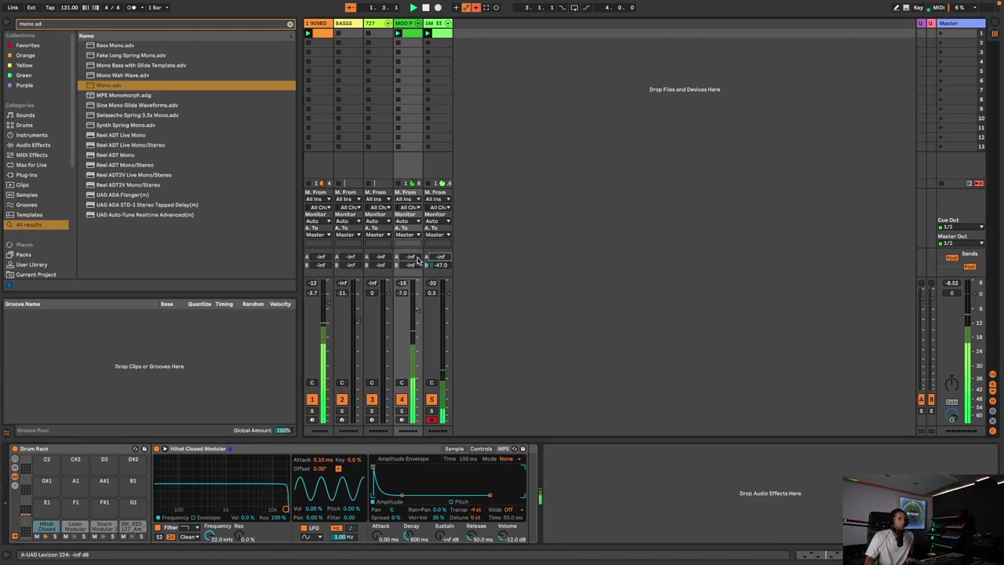
# Add the Snorz preset to the closed hi-hat chain at 3.29 kHz and amount 163, and set the hi-hat volume to -22.8 dB.
pyautogui.hotkey('ctrl', 'f')
pyautogui.write('snor')
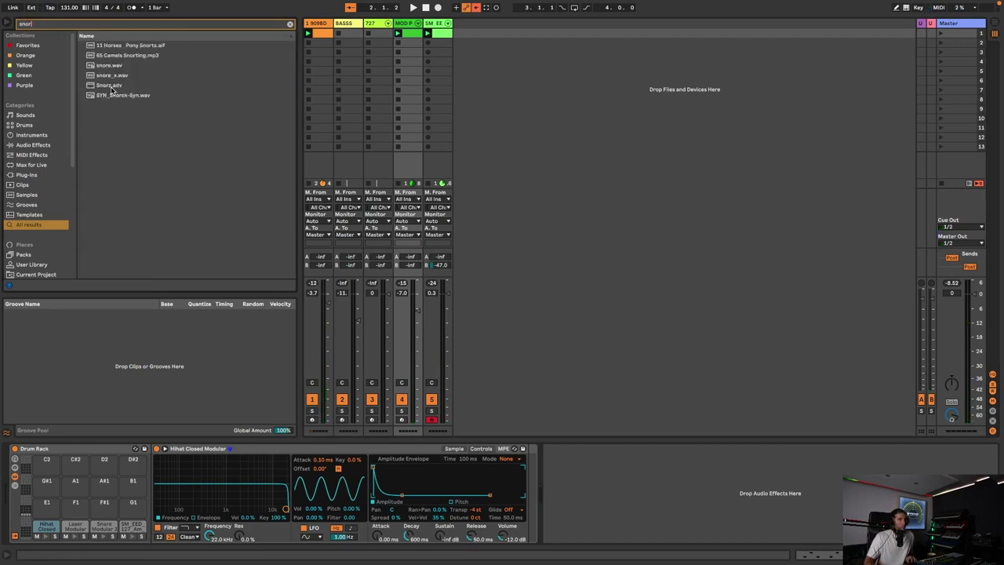
pyautogui.moveTo(110, 88); pyautogui.dragTo(554, 511)
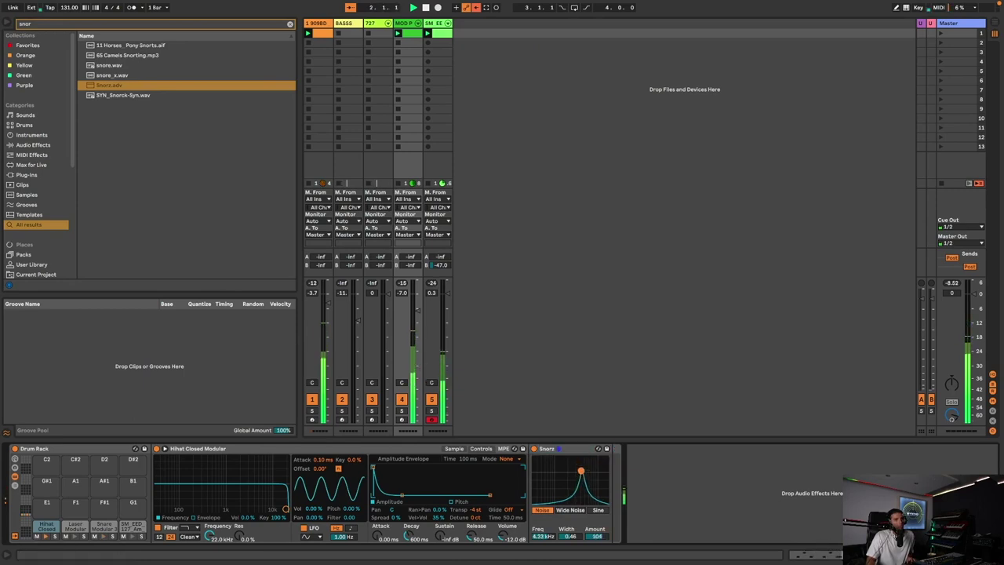
pyautogui.moveTo(502, 537); pyautogui.dragTo(502, 555)
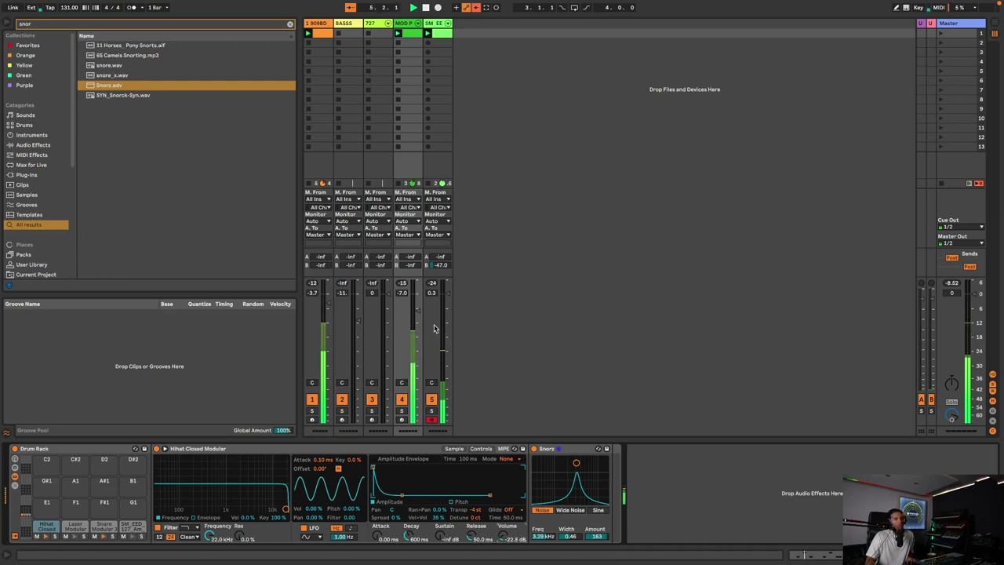
# Search the browser for "crystal" and load the Crystallizer plug-in after Mono on the sliced modular loop track.
pyautogui.click(430, 24)
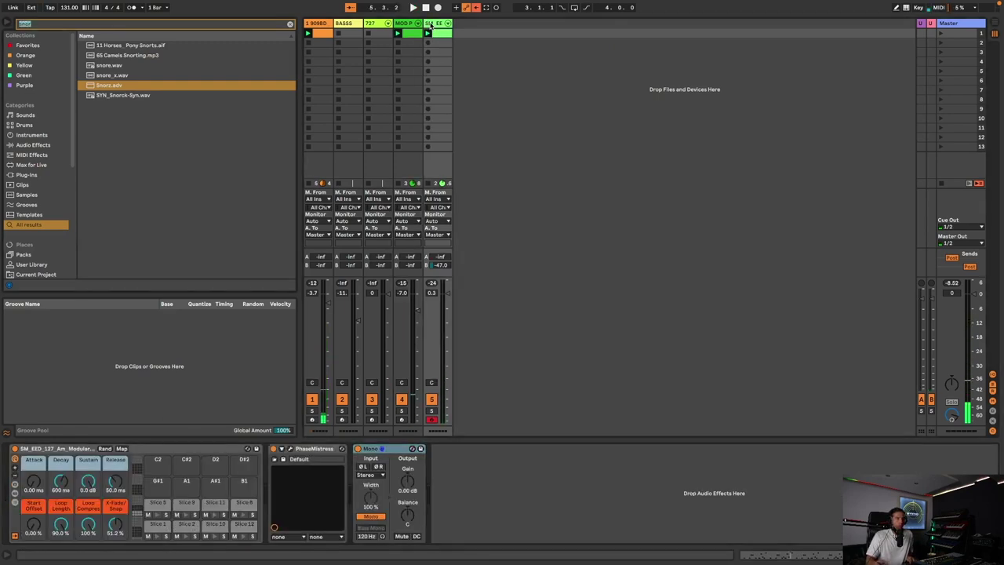
pyautogui.press('super+f')
pyautogui.write('crystal')
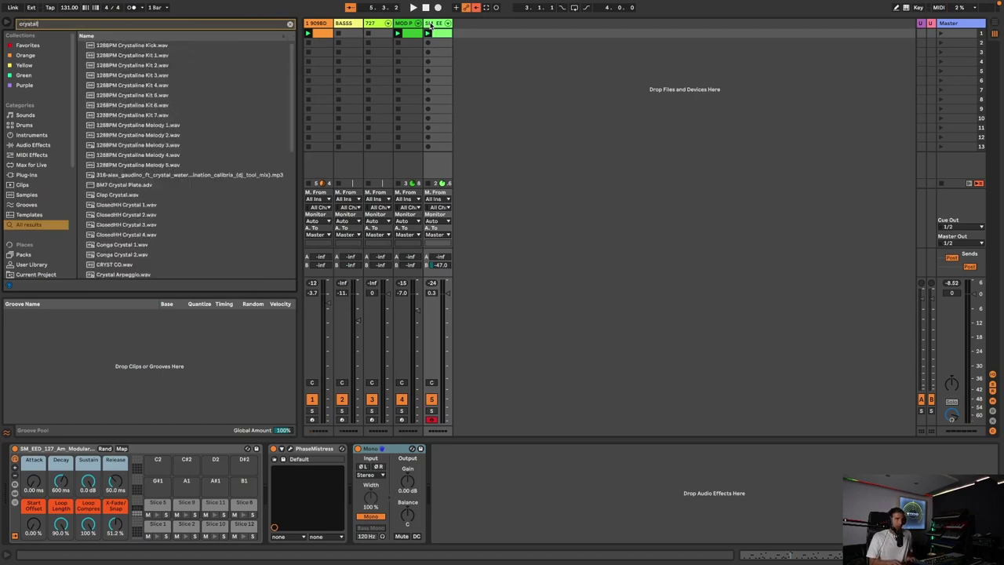
pyautogui.scroll(-15, 143, 84)
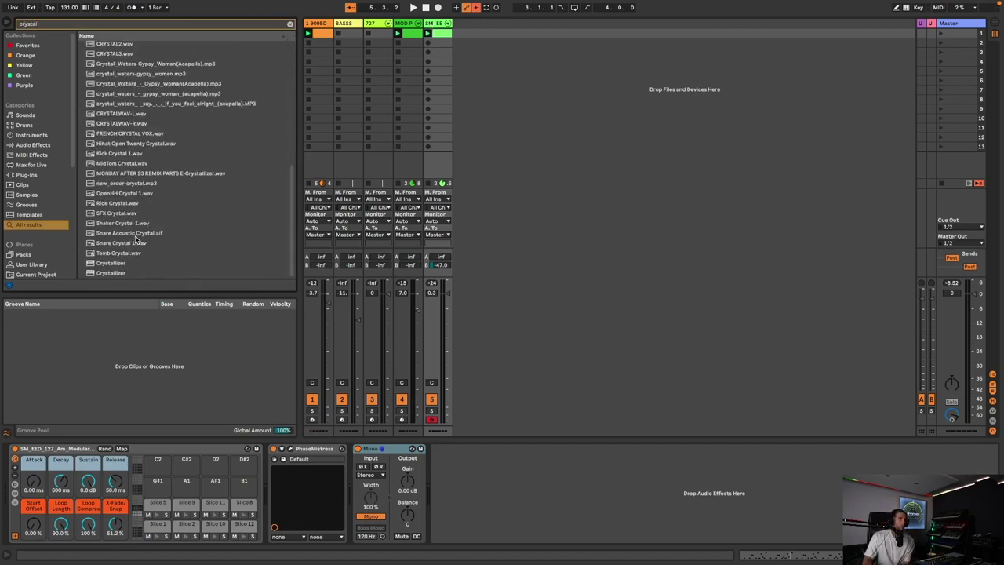
pyautogui.click(107, 273)
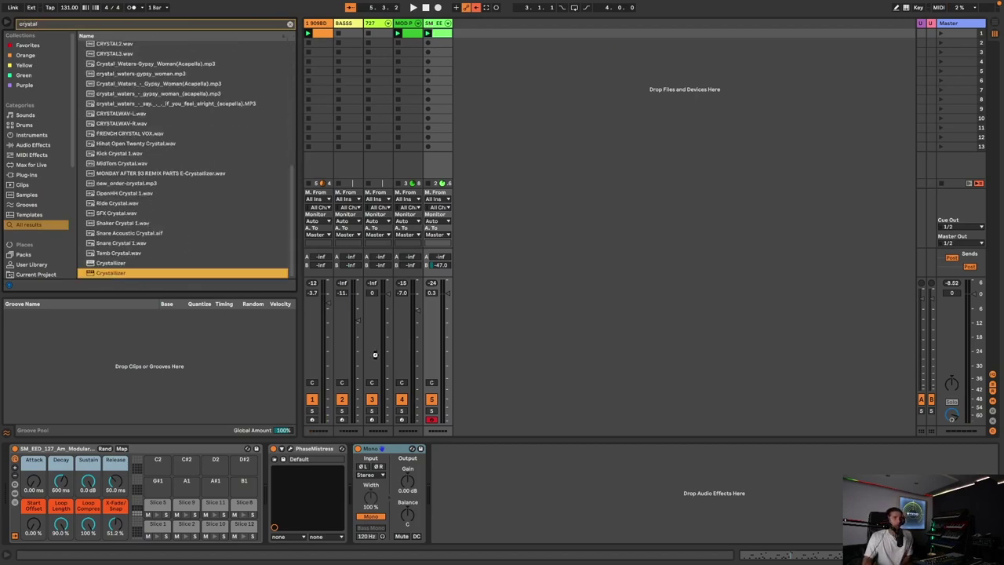
pyautogui.press('Return')
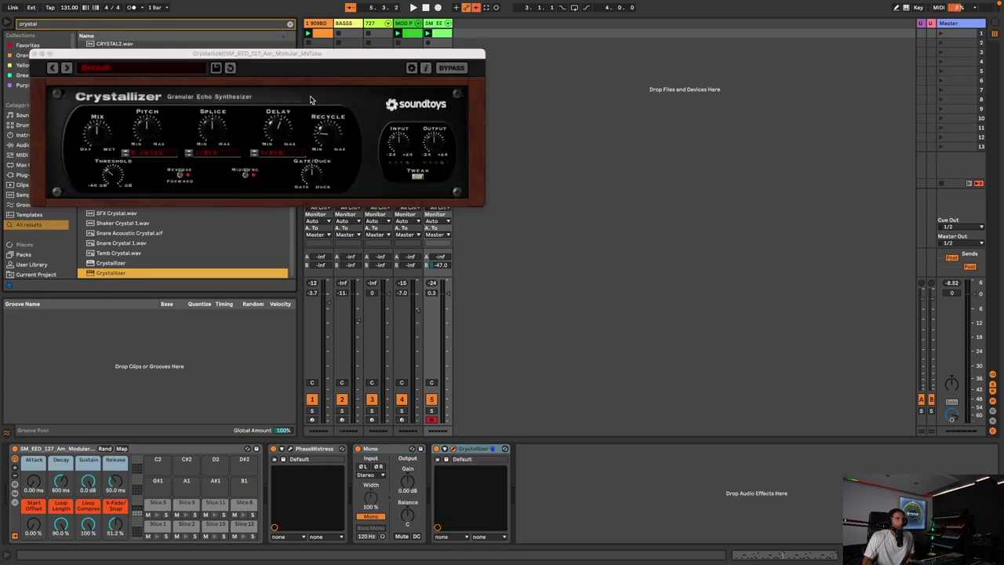
# Solo the sliced loop, audition Crystallizer's CoolDrums preset, switch to 80s Drum Sound, and close the plug-in window.
pyautogui.click(131, 71)
pyautogui.moveTo(120, 89)
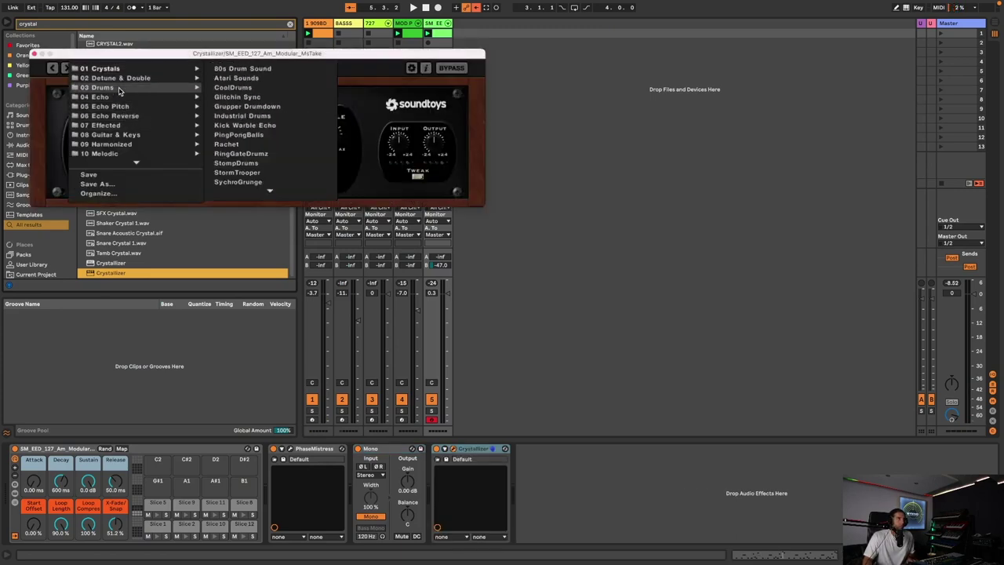
pyautogui.click(233, 87)
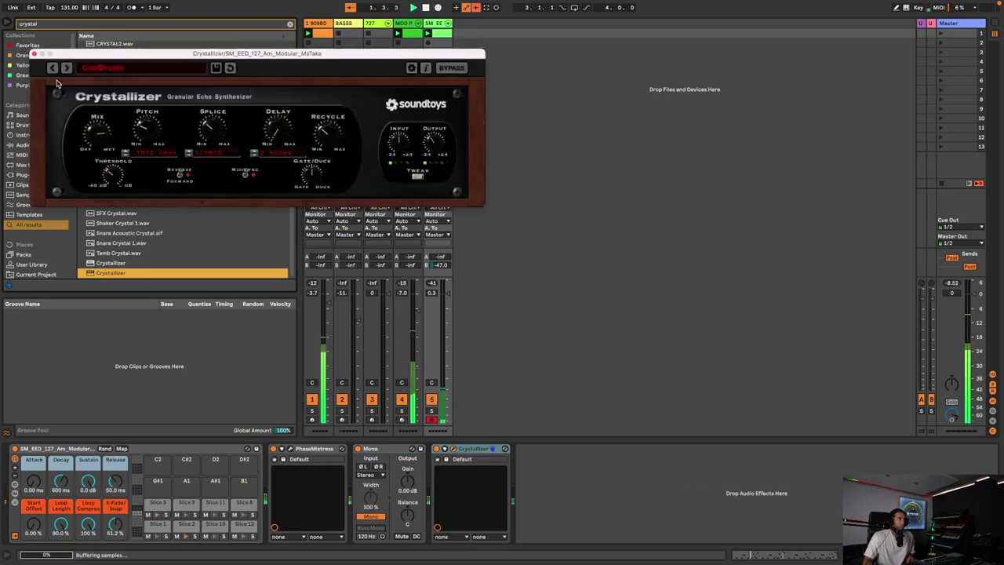
pyautogui.click(367, 367)
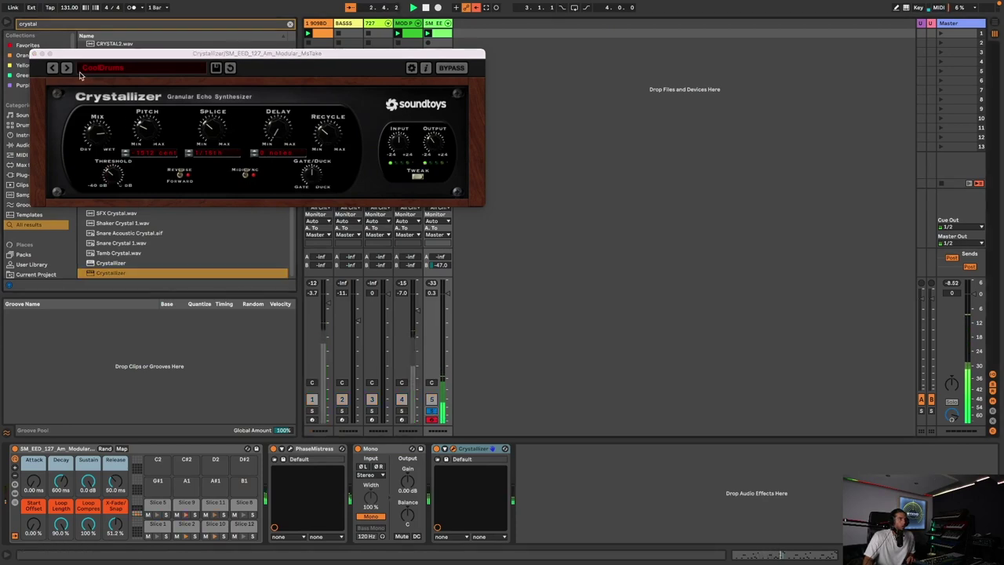
pyautogui.click(53, 69)
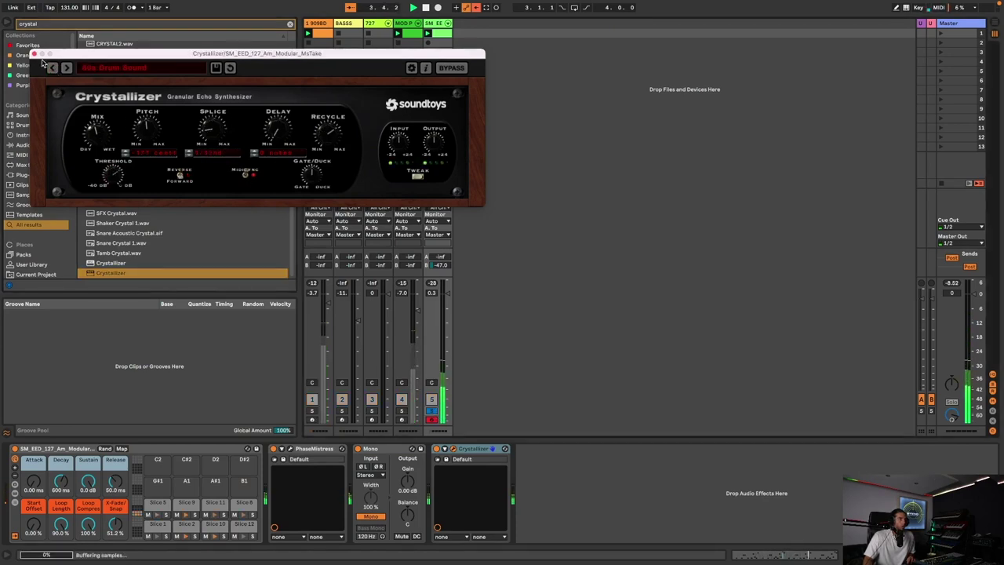
pyautogui.click(34, 54)
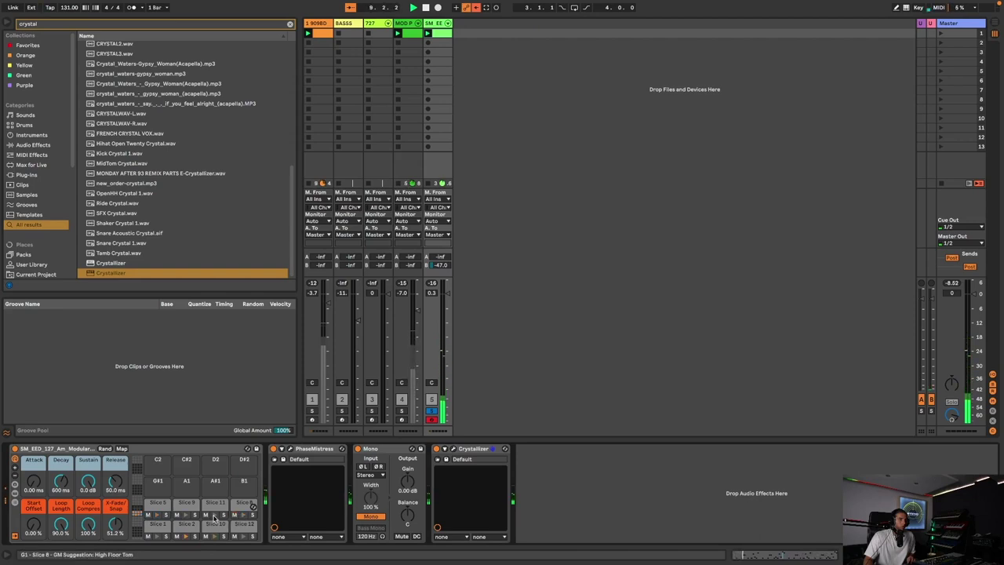
# Audition muting individual slices, leave Slice 11 muted, and bring the loop back into the full mix at 2.0 dB.
pyautogui.click(178, 515)
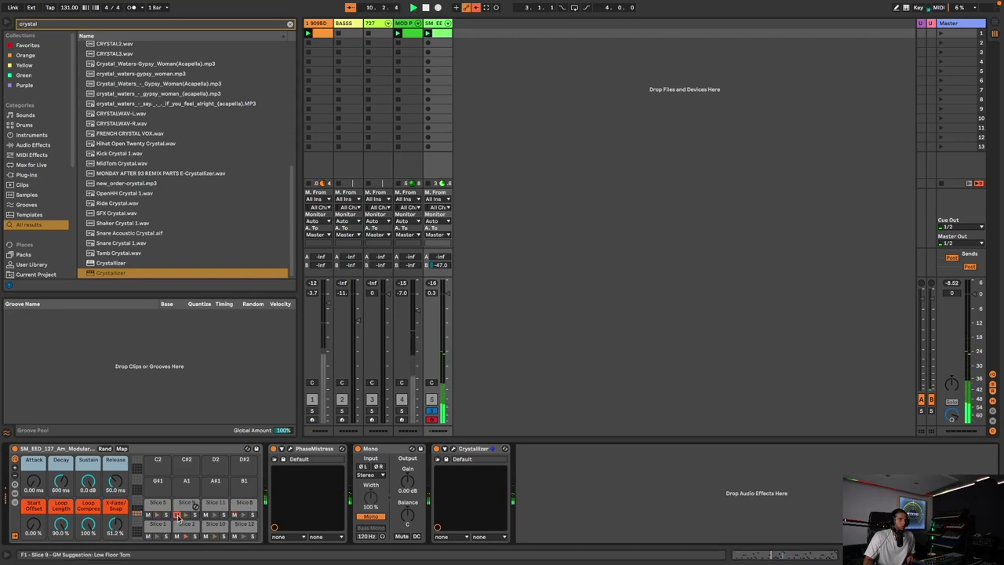
pyautogui.click(181, 516)
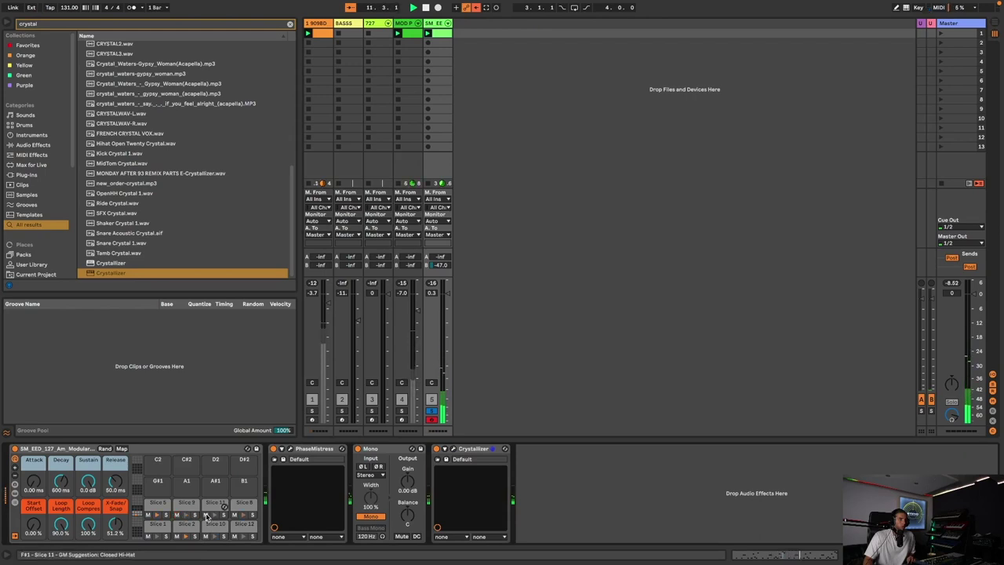
pyautogui.click(430, 411)
pyautogui.moveTo(449, 295); pyautogui.dragTo(449, 293)
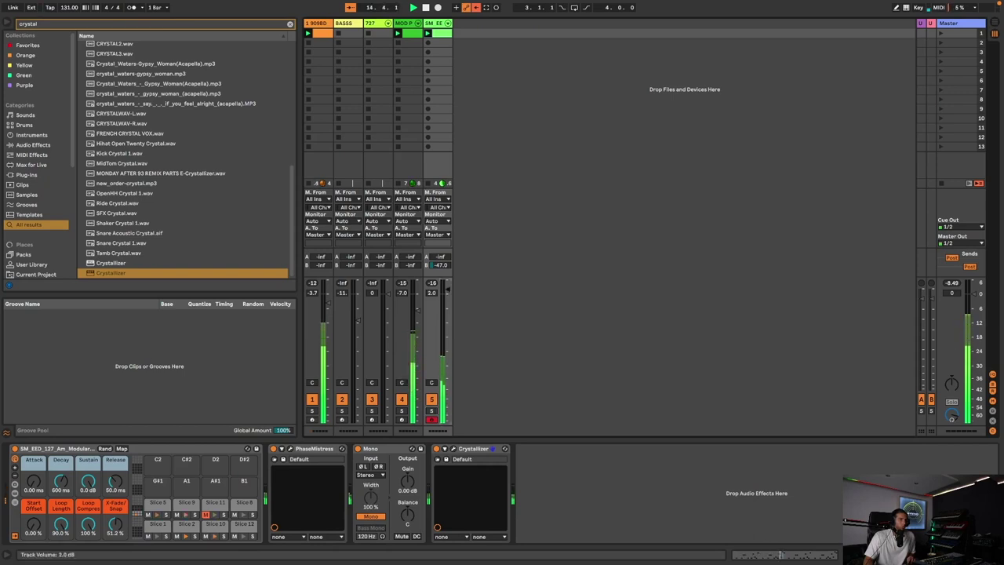
# Add EQ Eight to the sliced loop track and set its first band to a gentler low cut at about 225 Hz.
pyautogui.press('super+f')
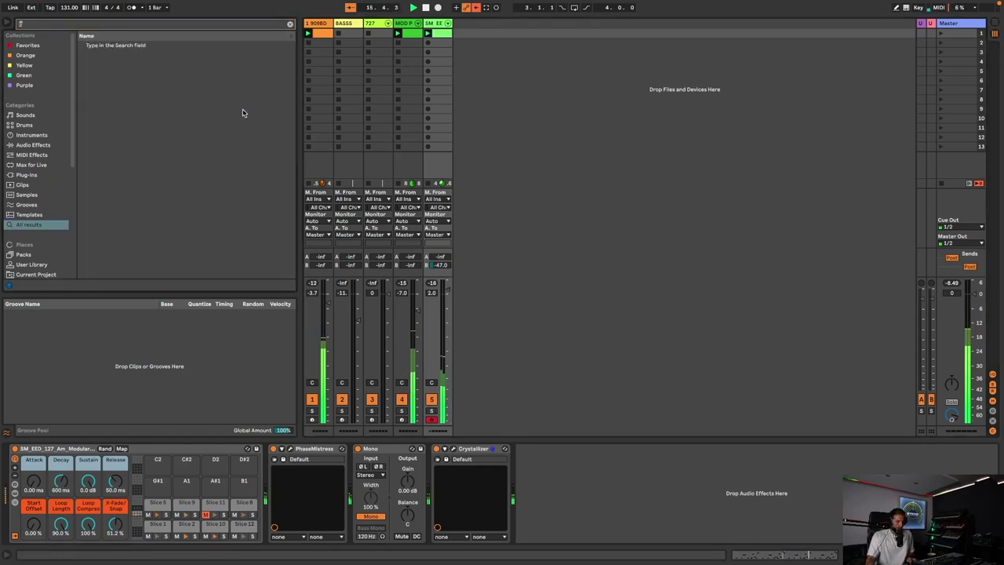
pyautogui.write('eq')
pyautogui.doubleClick(99, 57)
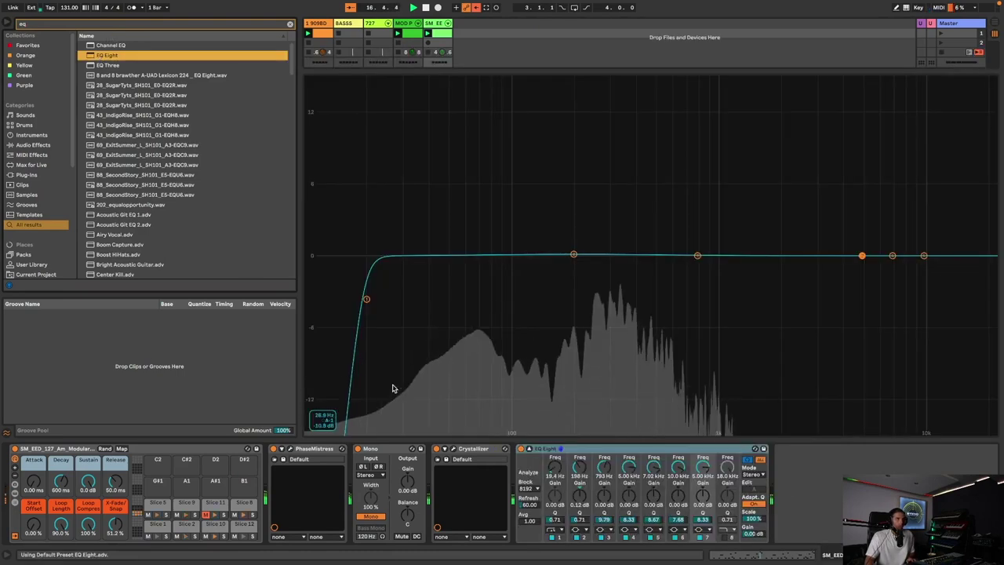
pyautogui.click(556, 532)
pyautogui.click(555, 476)
pyautogui.moveTo(556, 469); pyautogui.dragTo(555, 430)
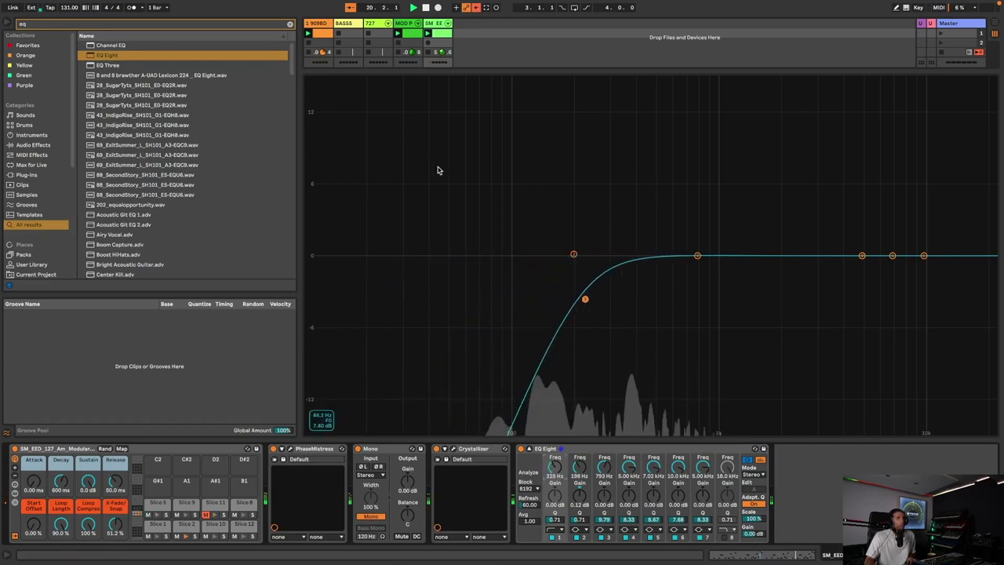
# Open Trilian on the bass track, arm the track to audition the Pulsing 101 Subs patch, and close the plug-in window.
pyautogui.click(348, 24)
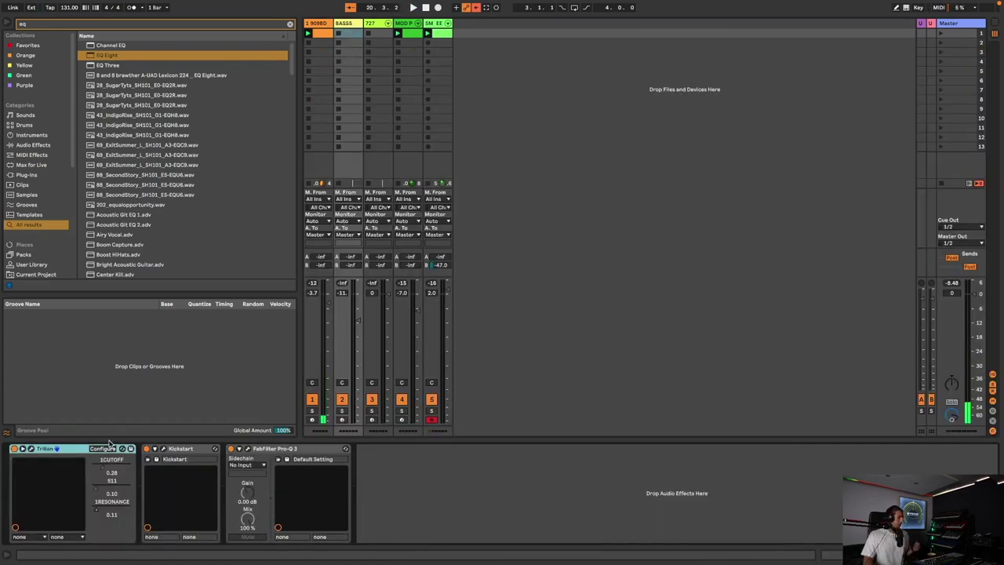
pyautogui.click(32, 451)
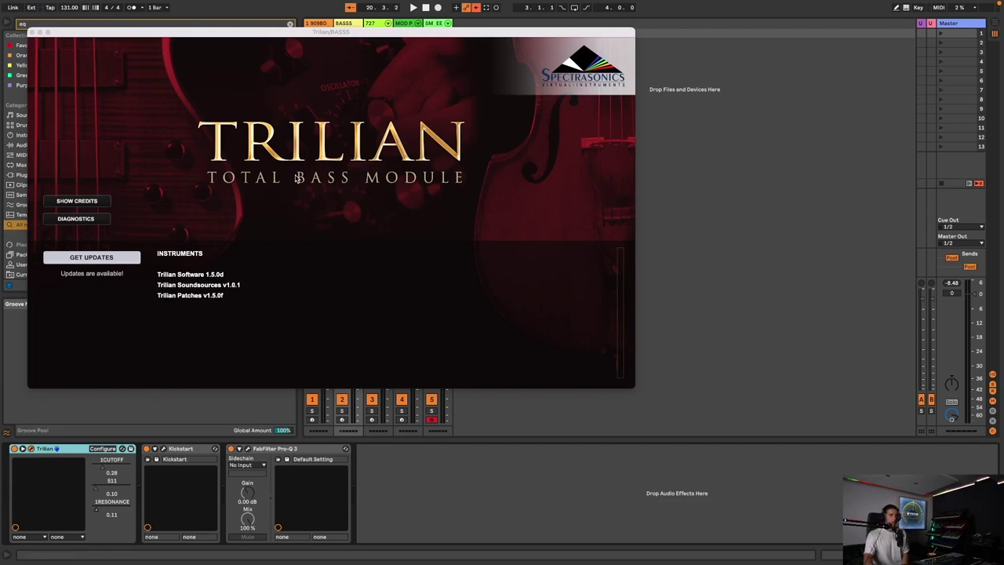
pyautogui.click(297, 179)
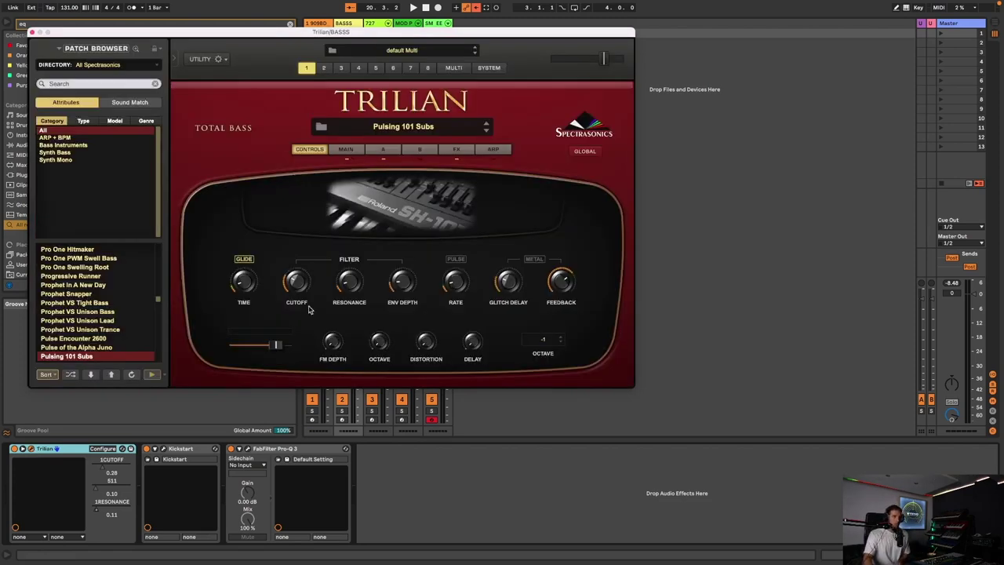
pyautogui.click(343, 419)
pyautogui.click(343, 420)
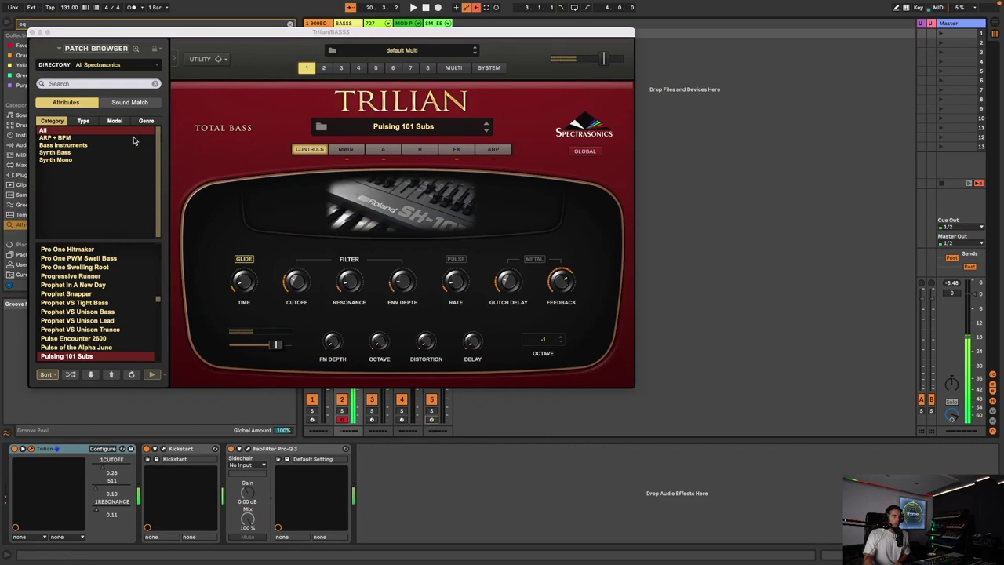
pyautogui.click(32, 33)
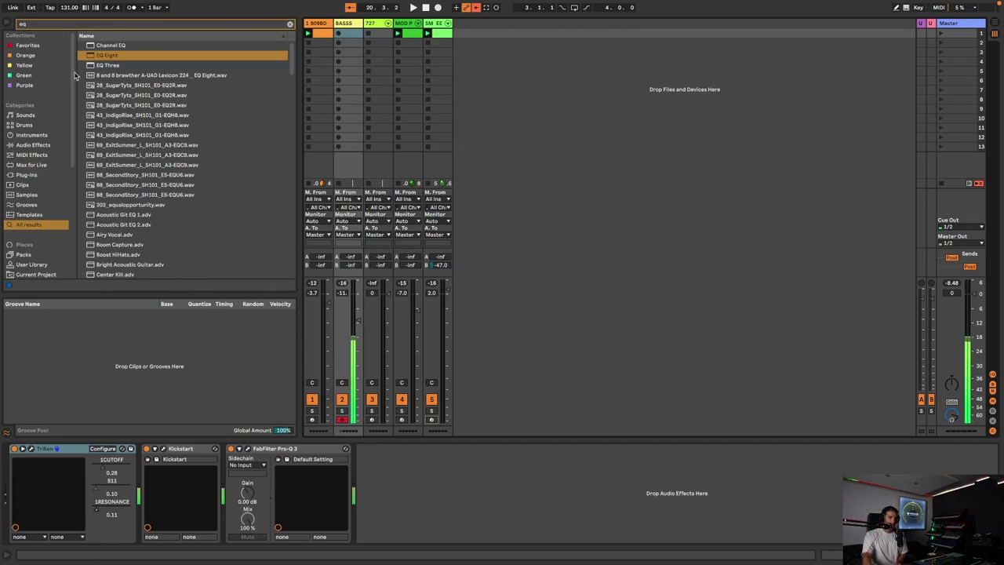
# In a clip on the bass track's first slot, add a D#2 note and extend it from 1.1.1 to 1.2.3.
pyautogui.doubleClick(353, 36)
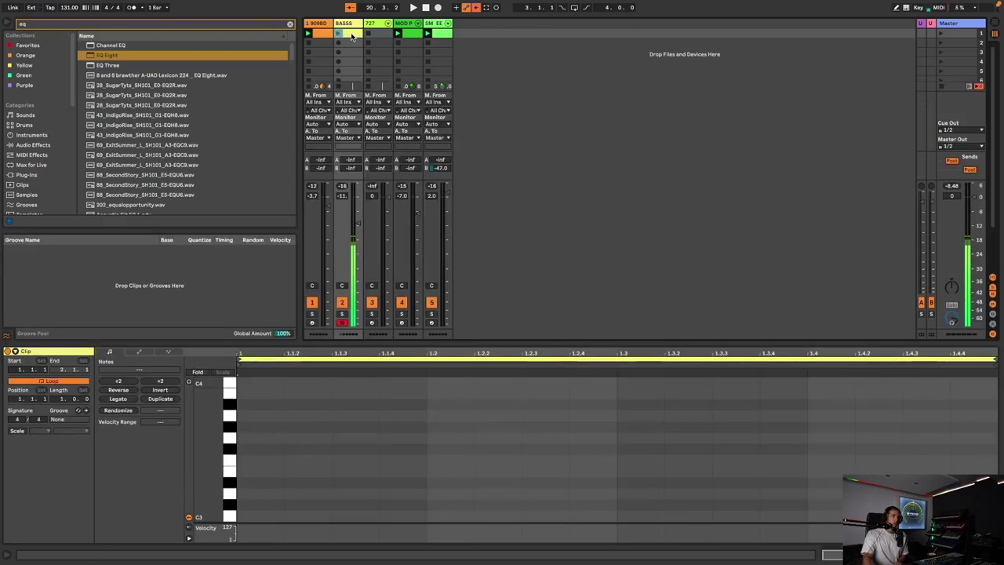
pyautogui.scroll(-3, 325, 471)
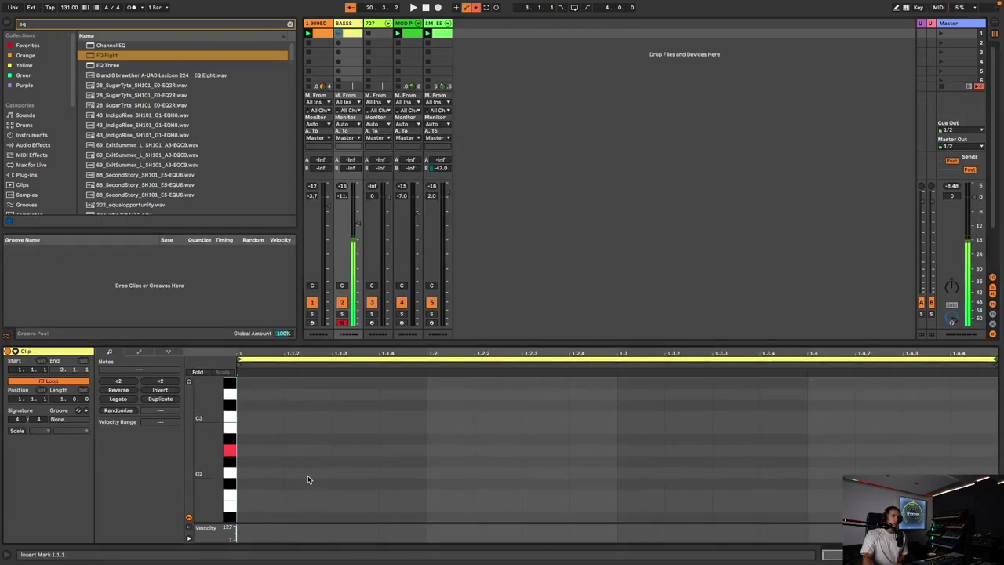
pyautogui.doubleClick(267, 517)
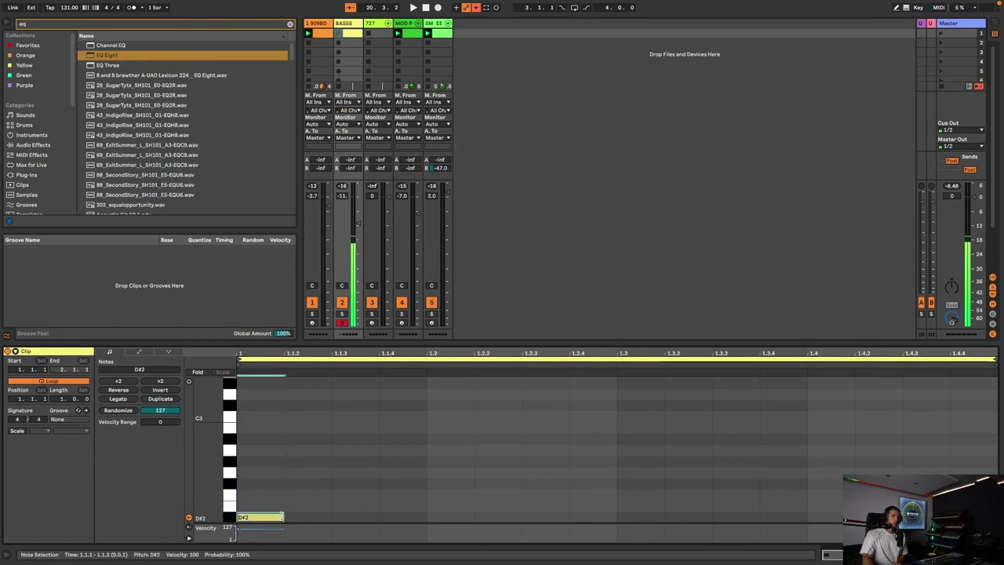
pyautogui.moveTo(284, 517); pyautogui.dragTo(524, 514)
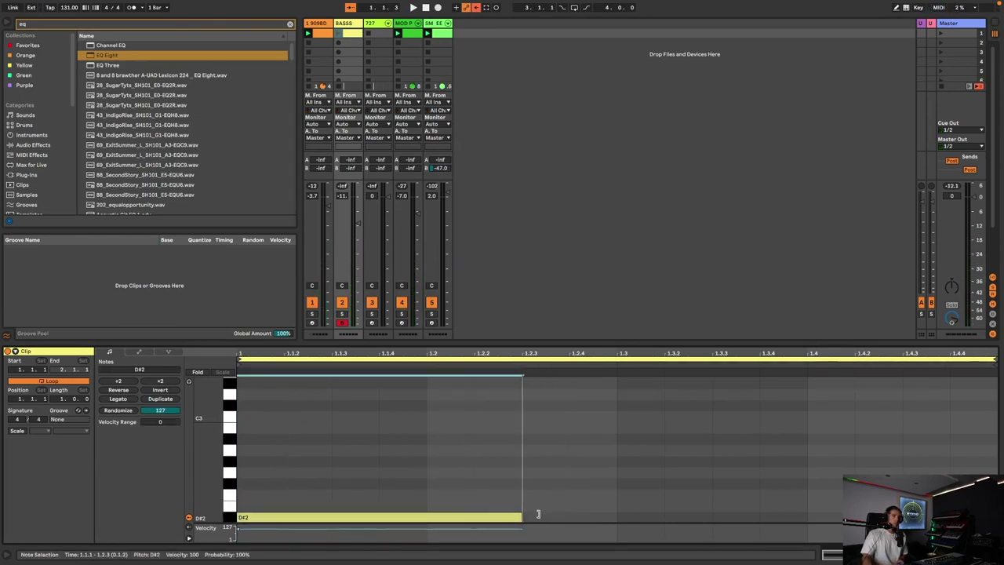
# Audition the bass clip and add D#2 notes at 1.3.1 and 1.3.4 and an A2 note at 1.4.3.
pyautogui.click(339, 35)
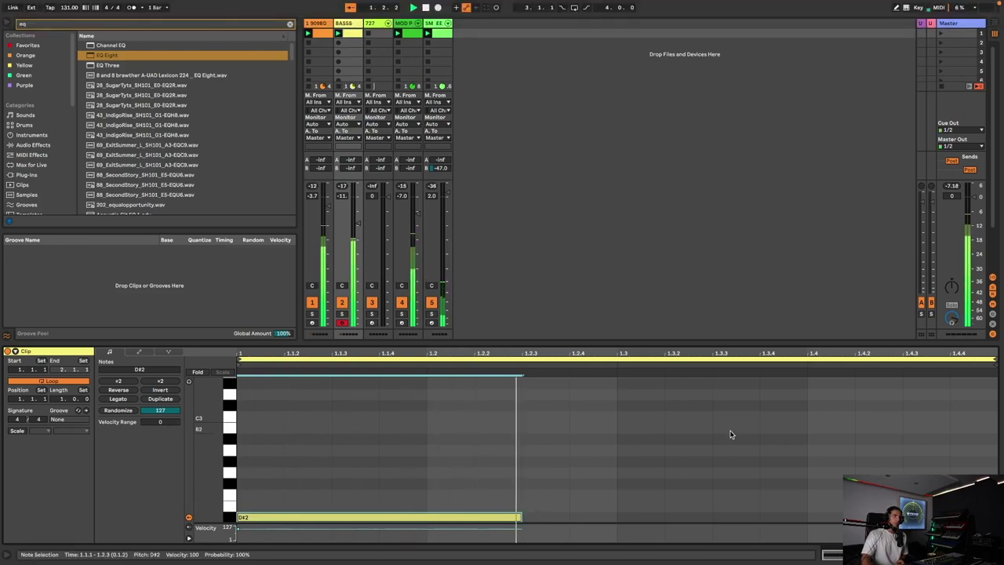
pyautogui.press('space')
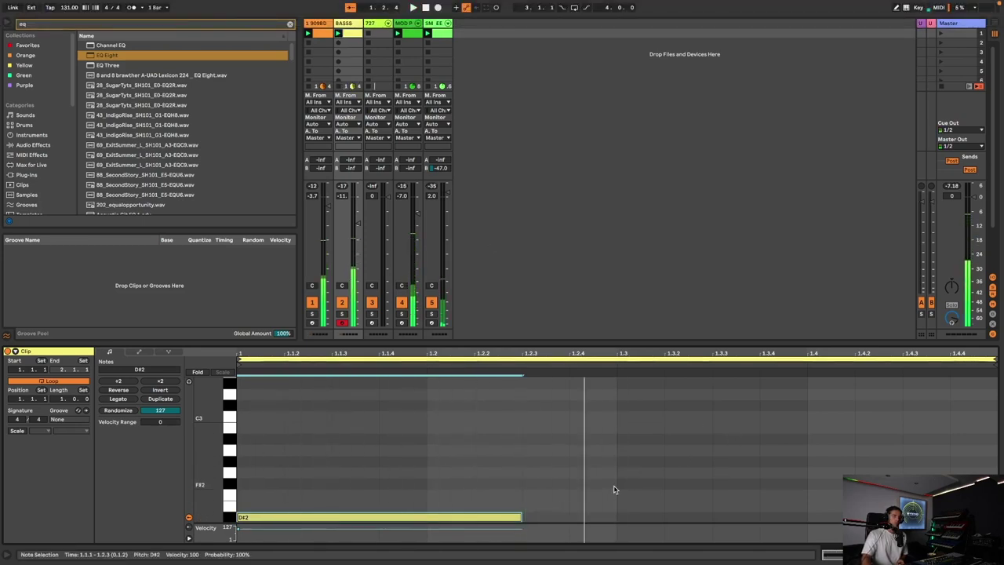
pyautogui.doubleClick(641, 452)
pyautogui.press('space')
pyautogui.moveTo(636, 451); pyautogui.dragTo(944, 456)
pyautogui.doubleClick(663, 516)
pyautogui.doubleClick(800, 518)
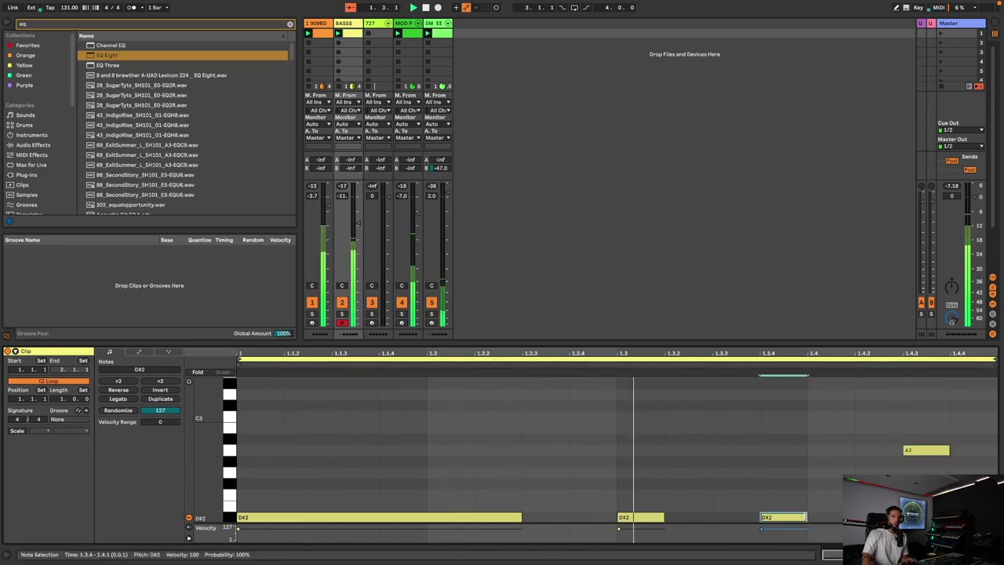
# Lengthen the first D#2 note to 1.2.4, and duplicate the bass loop to two bars with the copied notes raised two semitones.
pyautogui.click(520, 518)
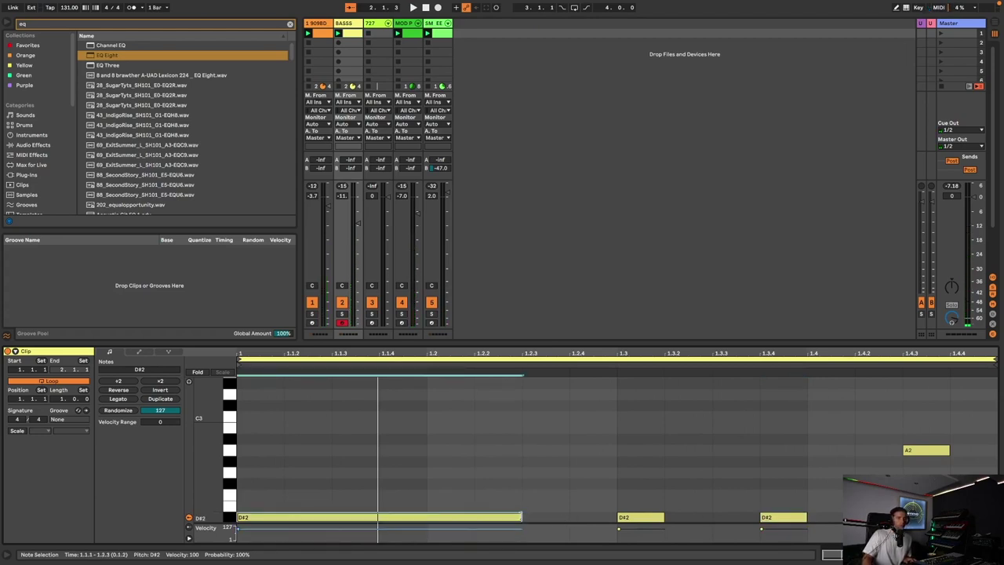
pyautogui.moveTo(521, 517); pyautogui.dragTo(571, 518)
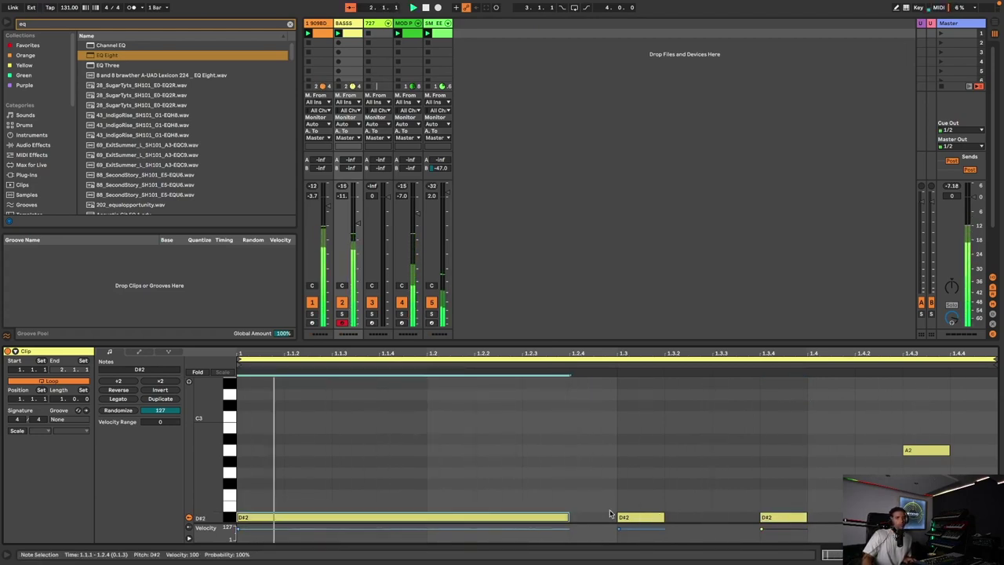
pyautogui.click(160, 398)
pyautogui.moveTo(685, 516); pyautogui.dragTo(685, 494)
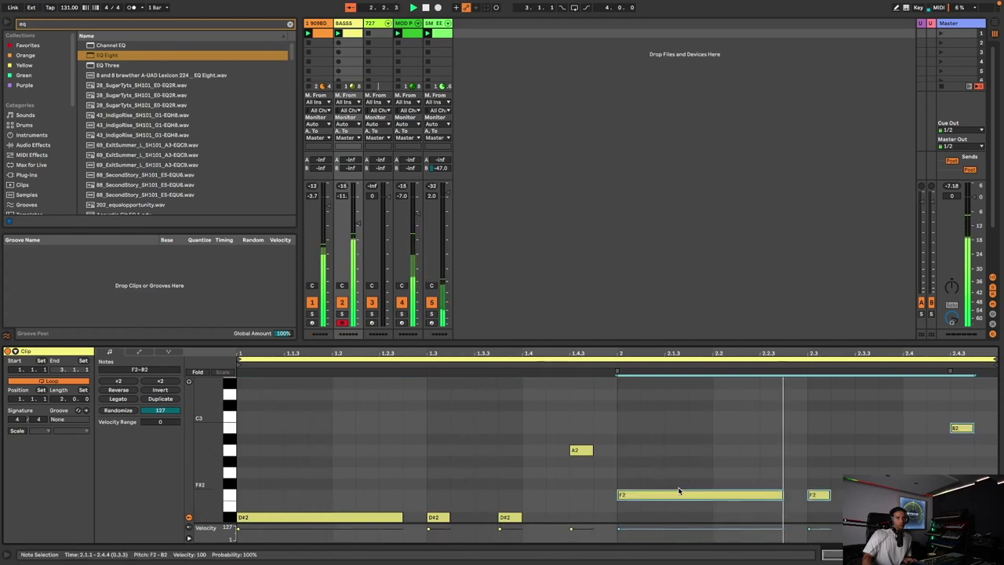
# Move the second bar's long F2 note to F#2 at 1.4.4 and shorten it to end at 2.1.1.
pyautogui.click(677, 493)
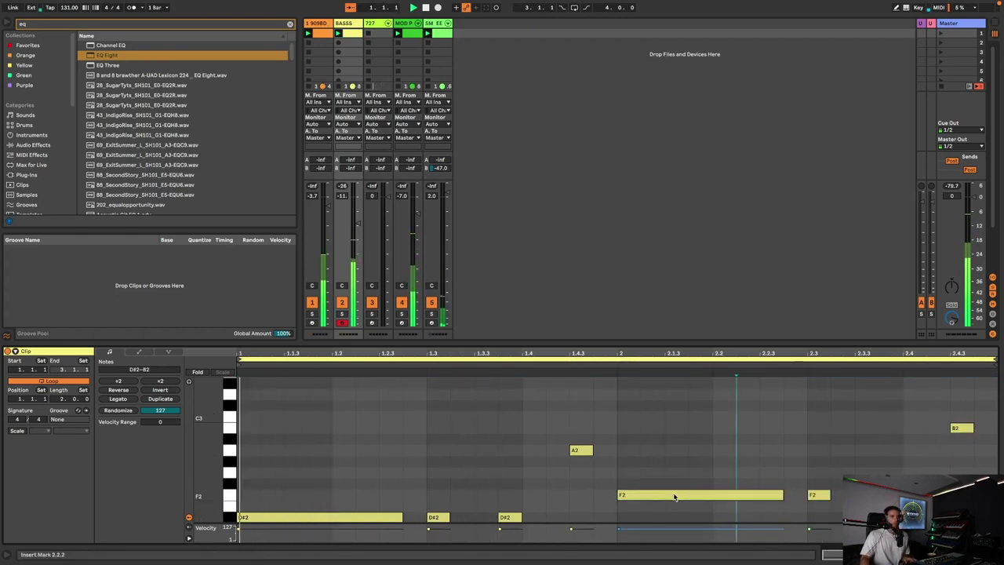
pyautogui.press('Up')
pyautogui.press('Left')
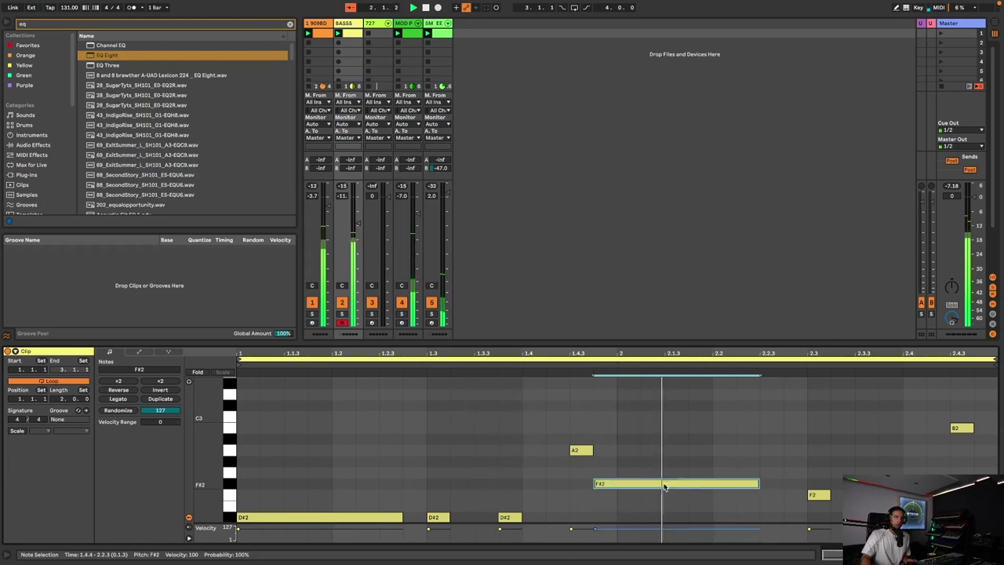
pyautogui.moveTo(760, 483); pyautogui.dragTo(623, 484)
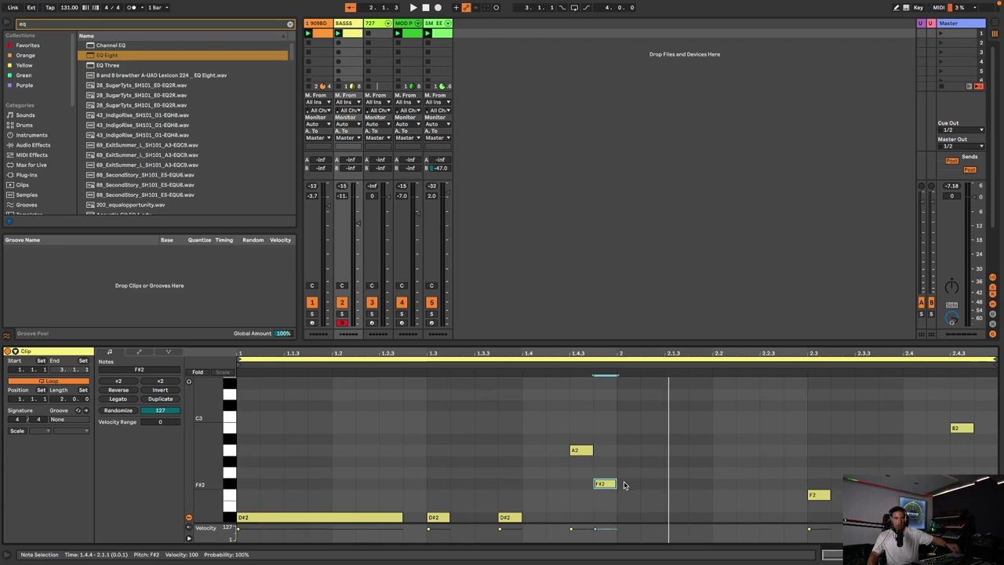
# Audition the D#2 notes and the two-bar bass pattern, and deactivate the F#2 note at 1.4.4.
pyautogui.hotkey('shift', 'Tab')
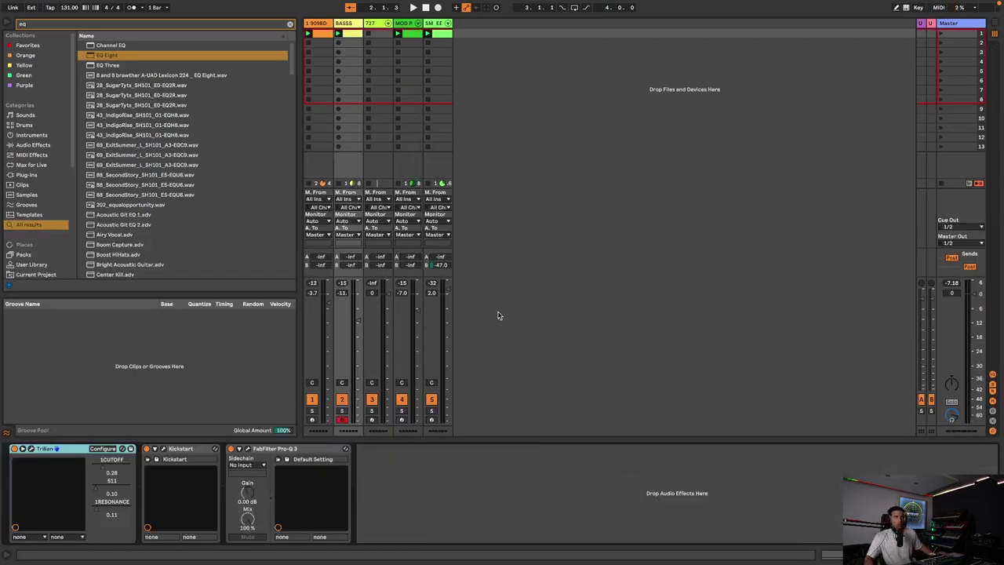
pyautogui.hotkey('shift', 'Tab')
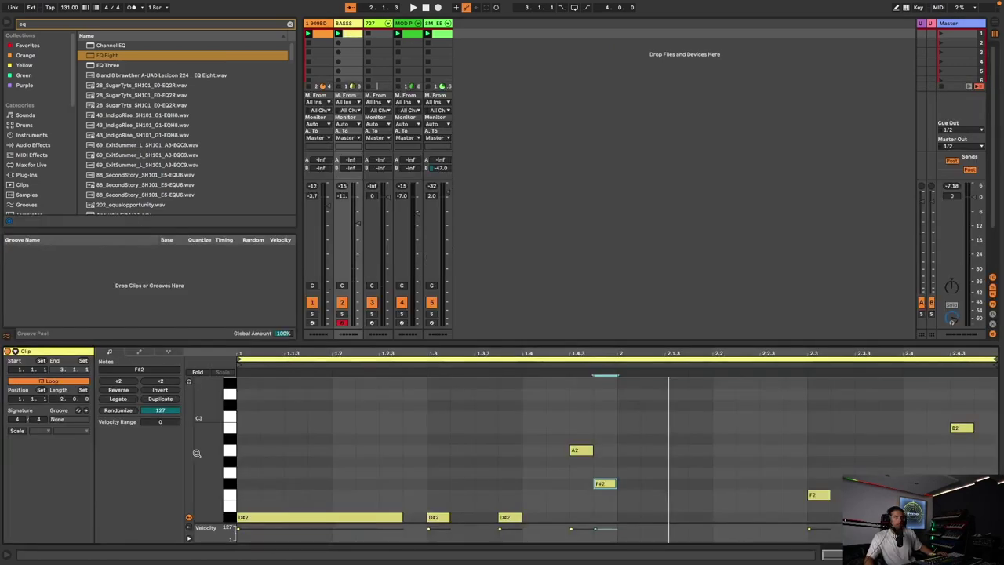
pyautogui.click(229, 519)
pyautogui.click(227, 519)
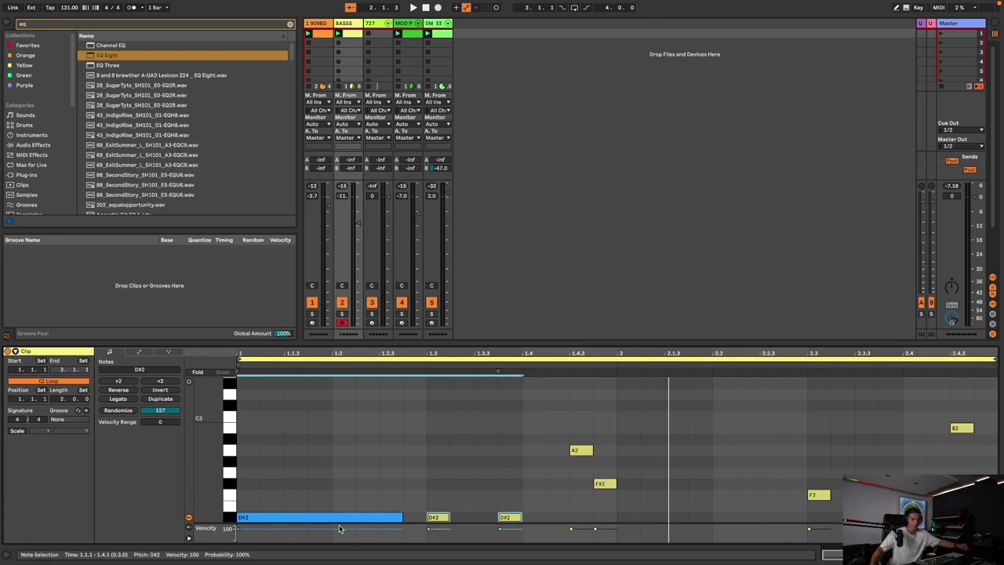
pyautogui.press('space')
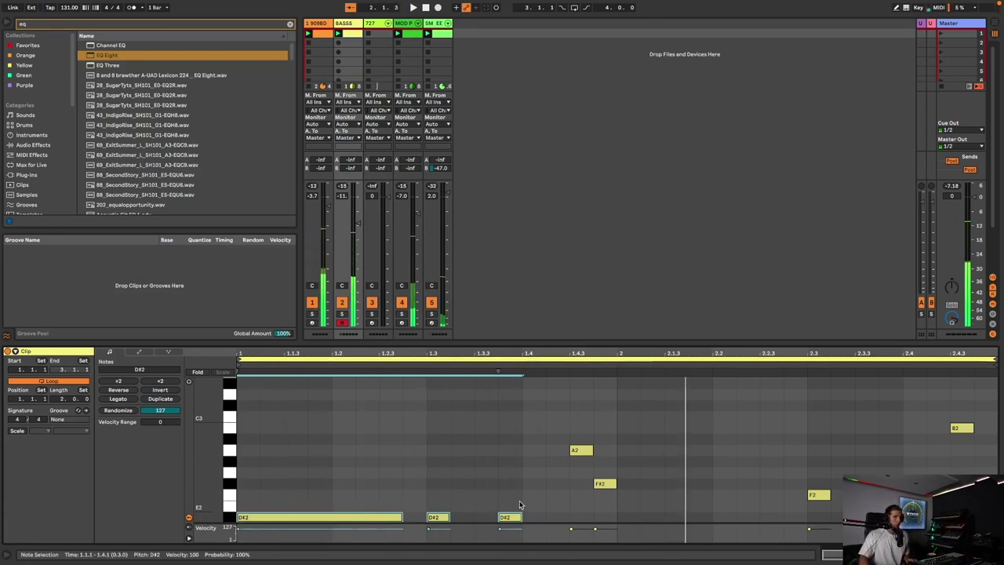
pyautogui.click(614, 484)
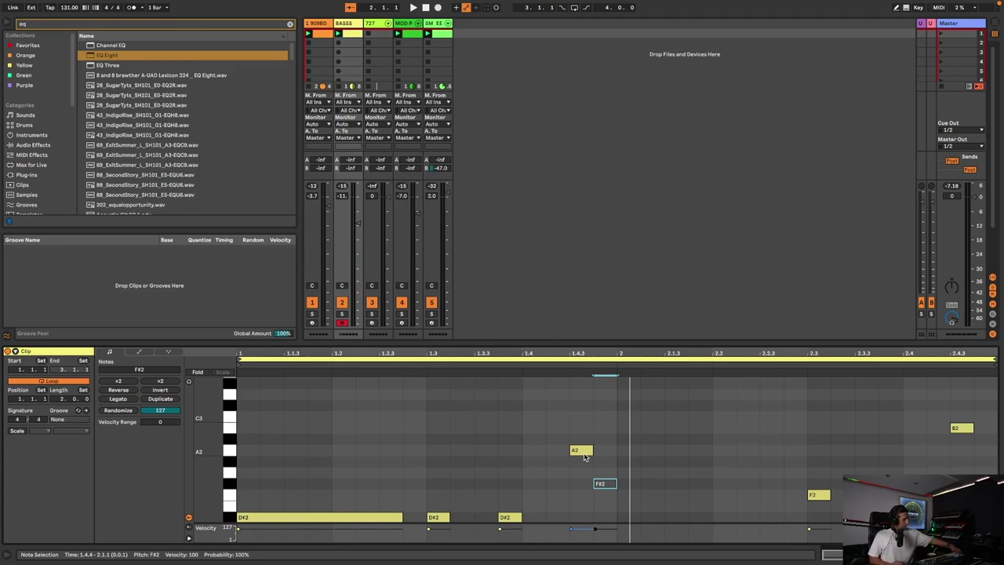
pyautogui.press('space')
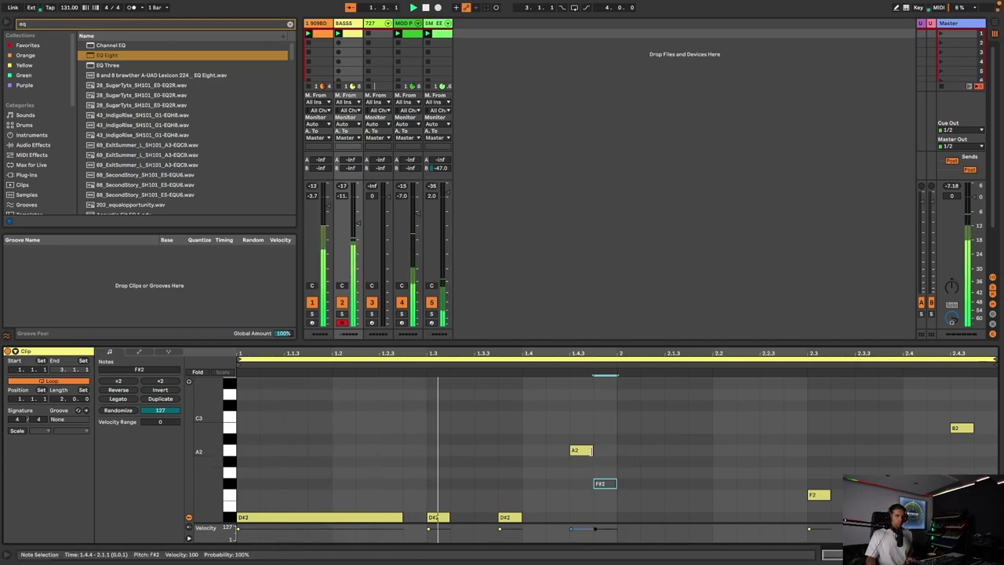
# Lengthen the A2 note at 1.4.3 to 2.1.3 and add short notes A2 at 2.2.1 and G#2 at 2.2.3.
pyautogui.moveTo(593, 452); pyautogui.dragTo(667, 451)
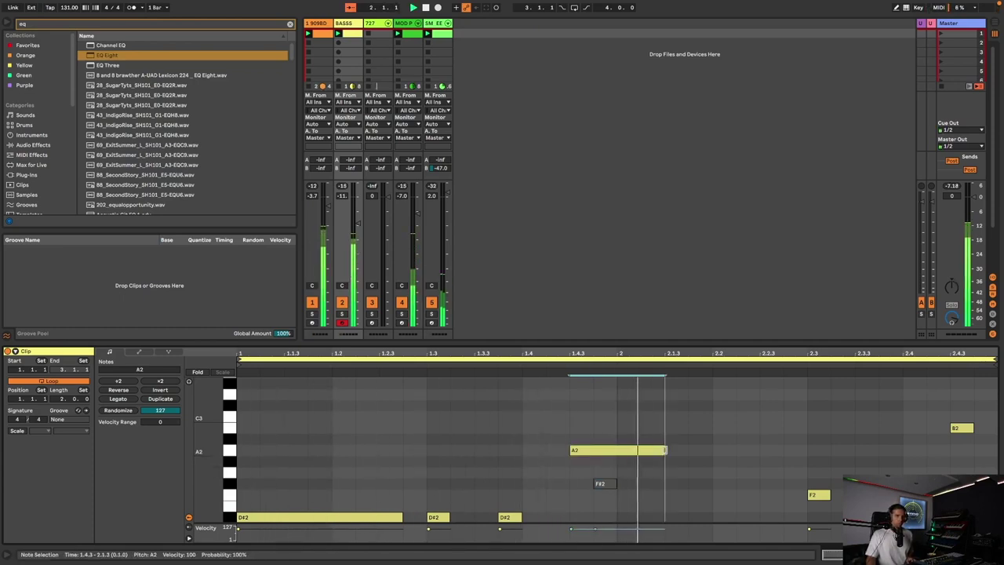
pyautogui.doubleClick(721, 451)
pyautogui.doubleClick(772, 406)
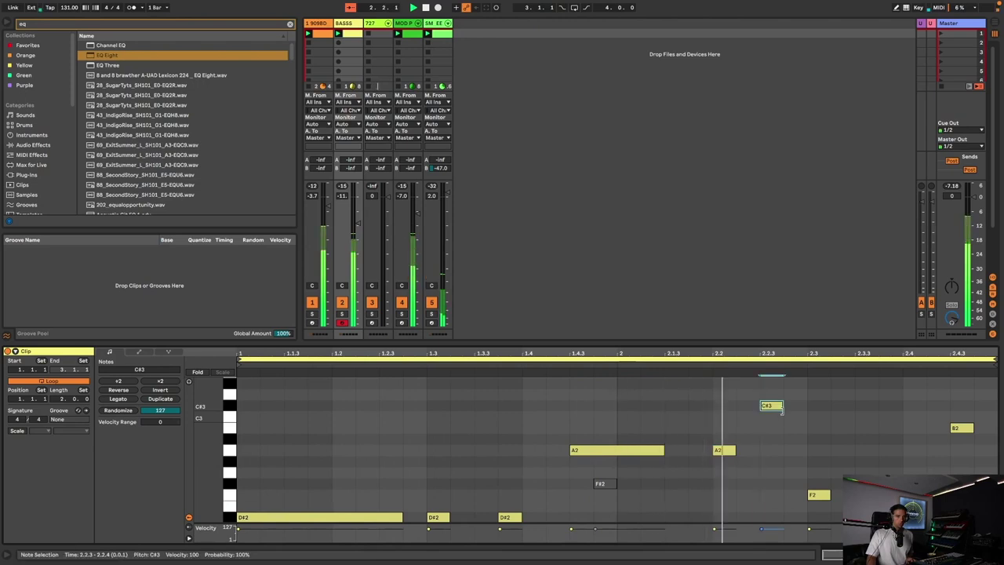
pyautogui.moveTo(781, 409); pyautogui.dragTo(781, 449)
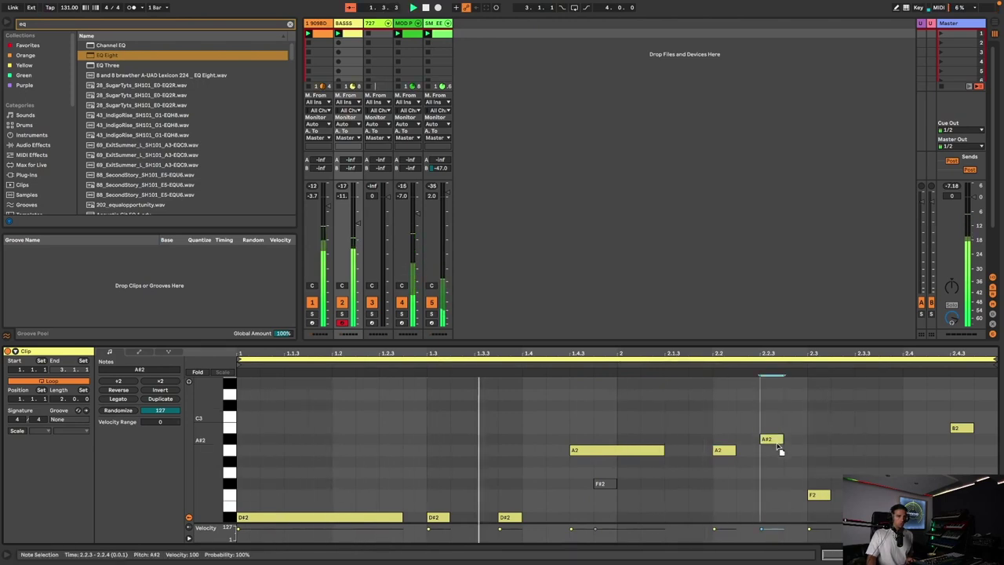
pyautogui.moveTo(778, 445); pyautogui.dragTo(781, 471)
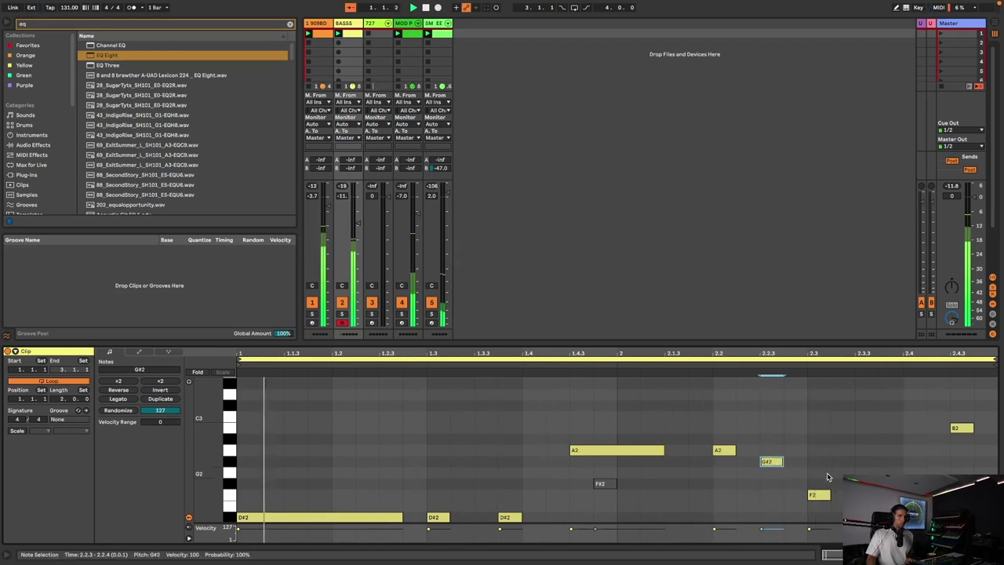
# Close the gaps between notes by extending the long A2 to 2.2.1, the short A2 to 2.2.3 and the G#2 to 2.3.1.
pyautogui.moveTo(735, 450); pyautogui.dragTo(810, 462)
pyautogui.click(783, 463)
pyautogui.moveTo(663, 450); pyautogui.dragTo(715, 449)
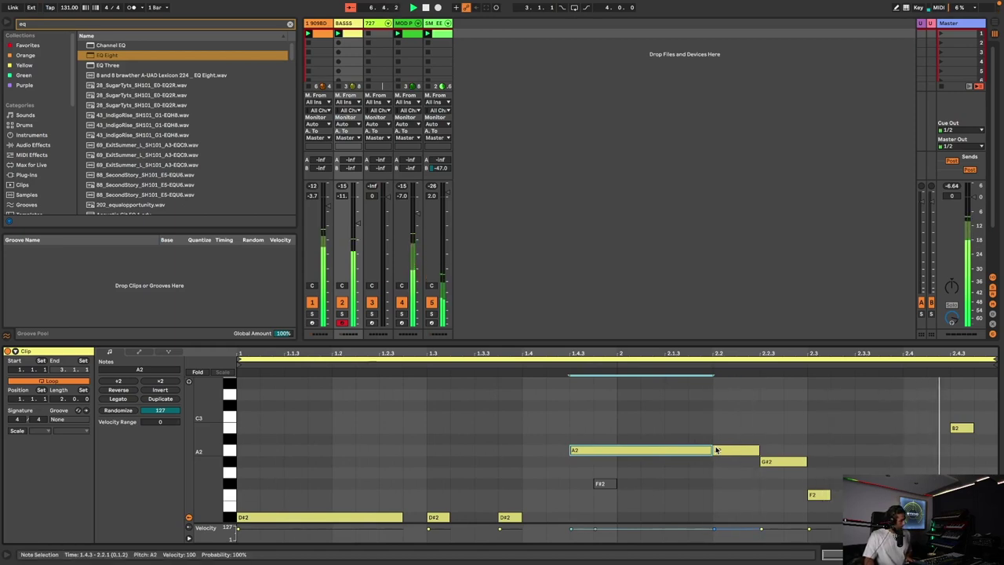
# Add a second short F2 note at 2.3.4, raise it and the one at 2.3.1 to F#2, and try lengthening them.
pyautogui.moveTo(881, 495); pyautogui.dragTo(927, 495)
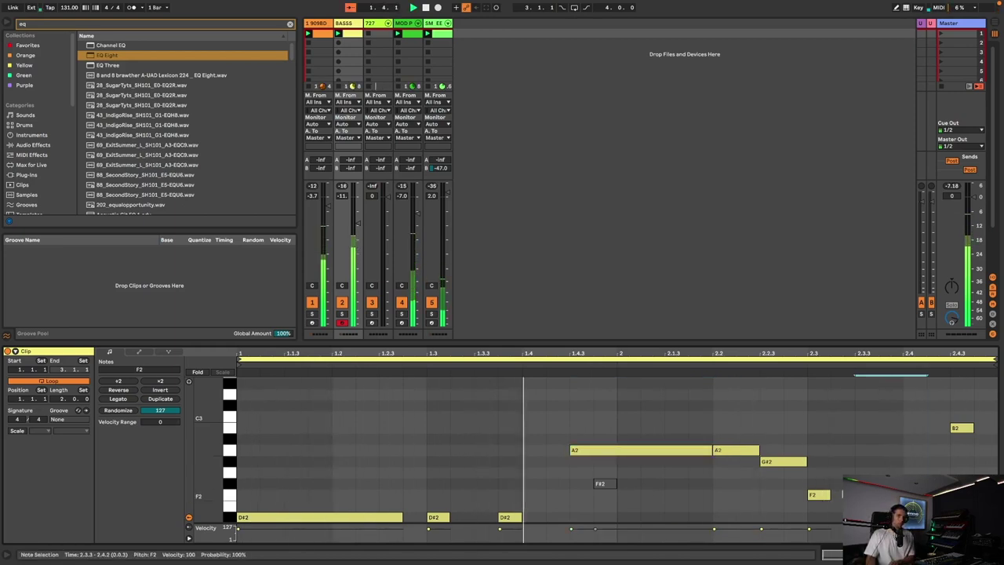
pyautogui.click(823, 494)
pyautogui.press('Up')
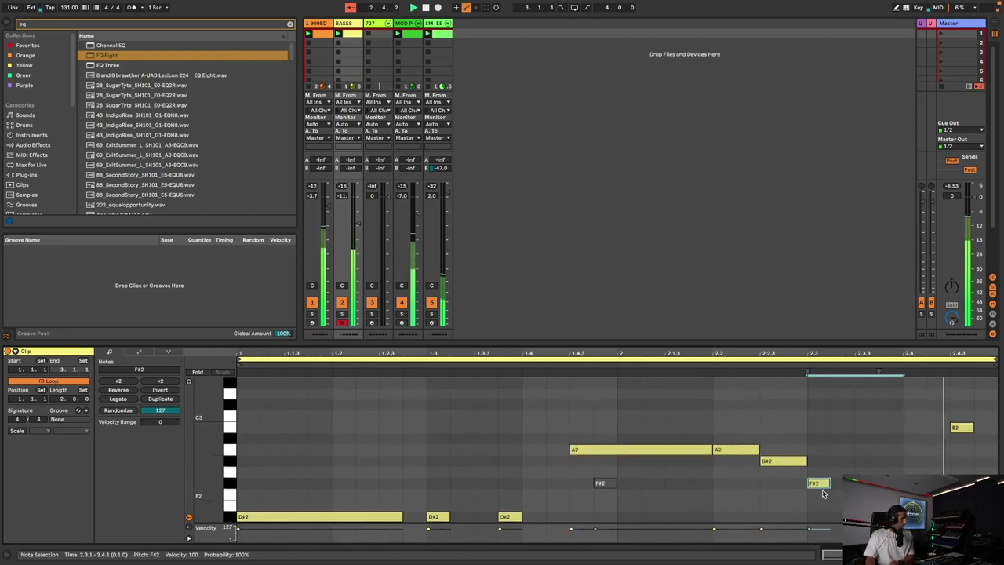
pyautogui.hotkey('shift', 'Right')
pyautogui.hotkey('shift', 'Right')
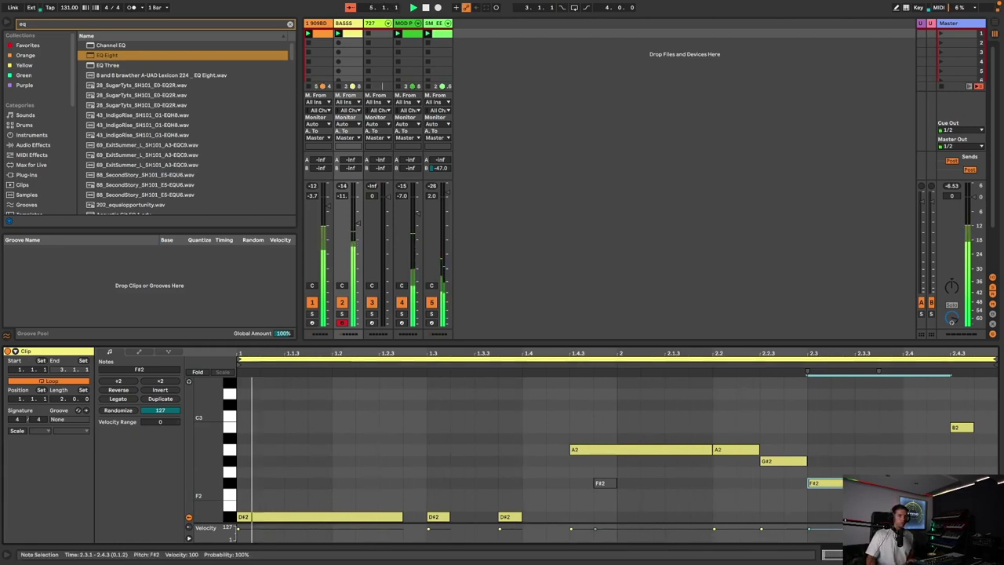
# Duplicate the bass loop to four bars, stretch its last F#2 from 4.3.3 to 4.4.3, and extend the final B2 to 5.1.1.
pyautogui.click(602, 418)
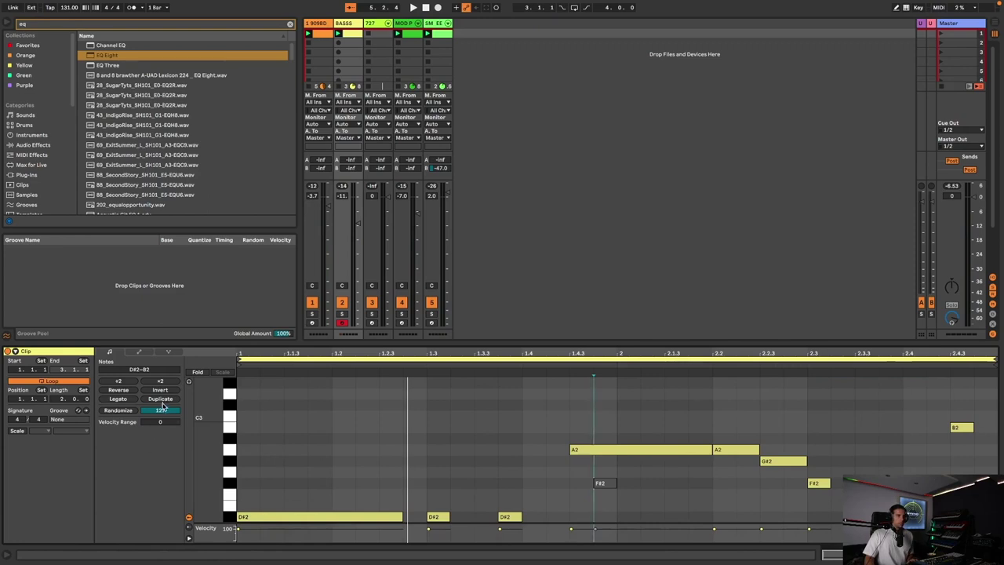
pyautogui.click(160, 398)
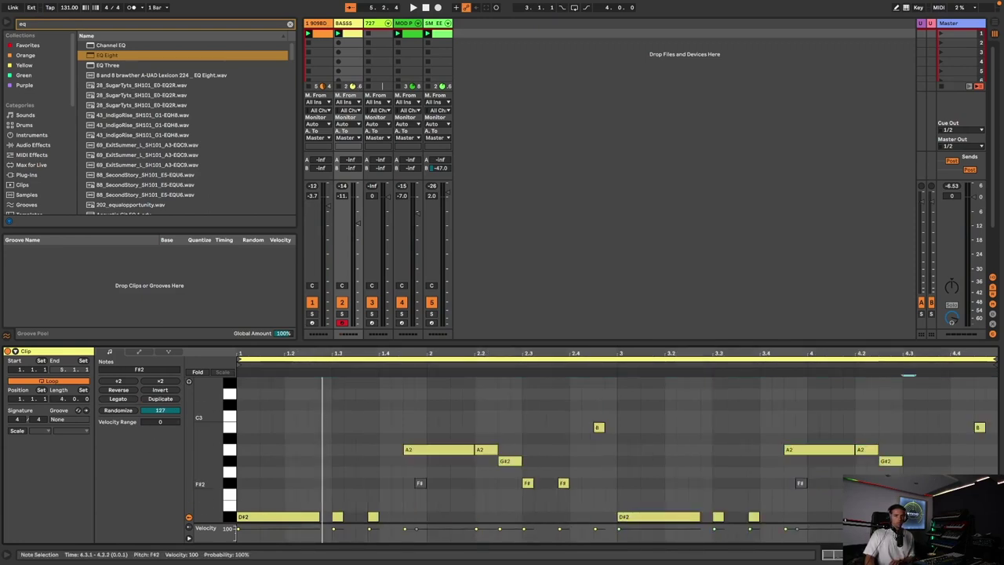
pyautogui.hotkey('shift', 'Right')
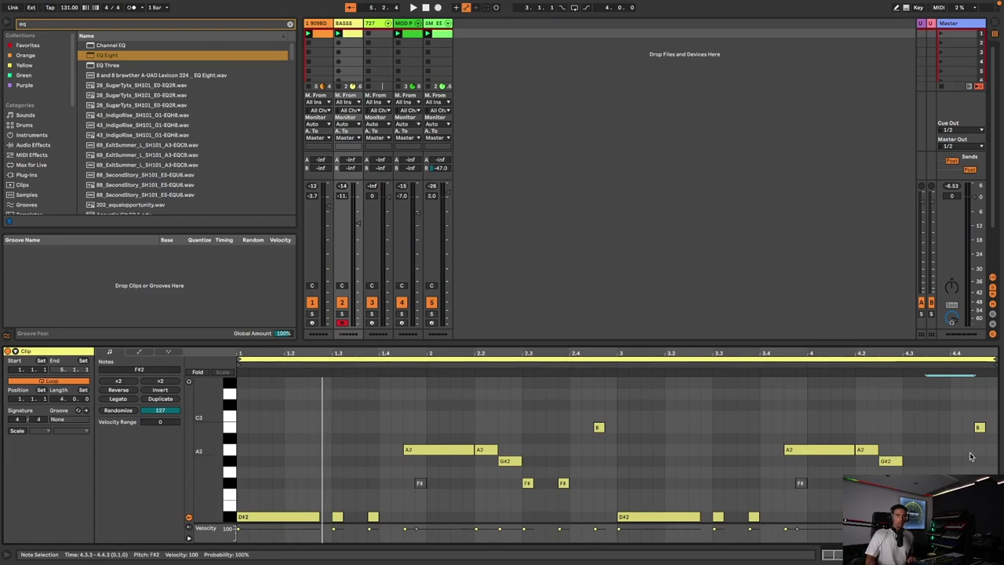
pyautogui.click(980, 428)
pyautogui.press('space')
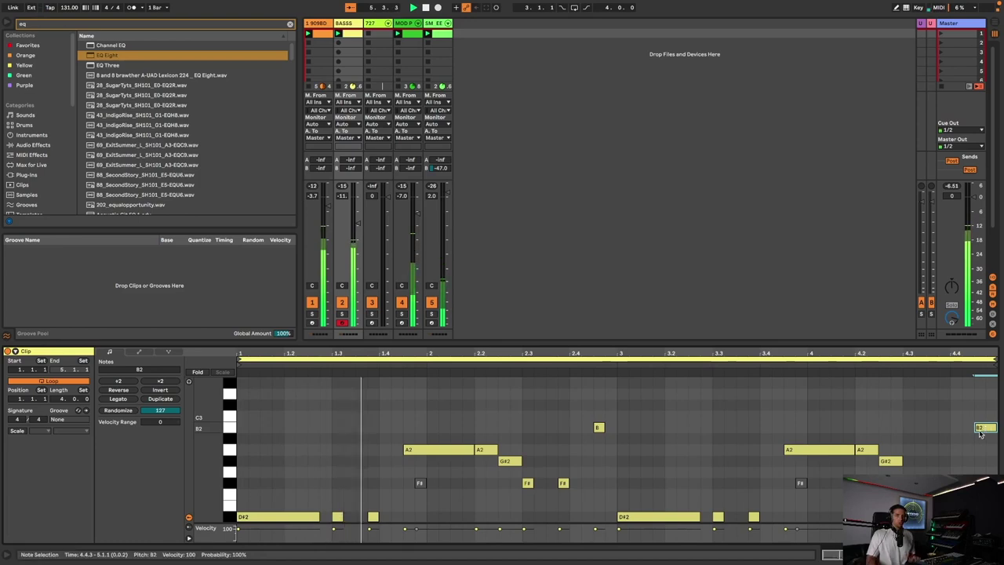
# Add a short F#2 note at 4.3.1 and set the last F#2 note to run from 4.3.4 to 4.4.3.
pyautogui.click(915, 440)
pyautogui.doubleClick(910, 484)
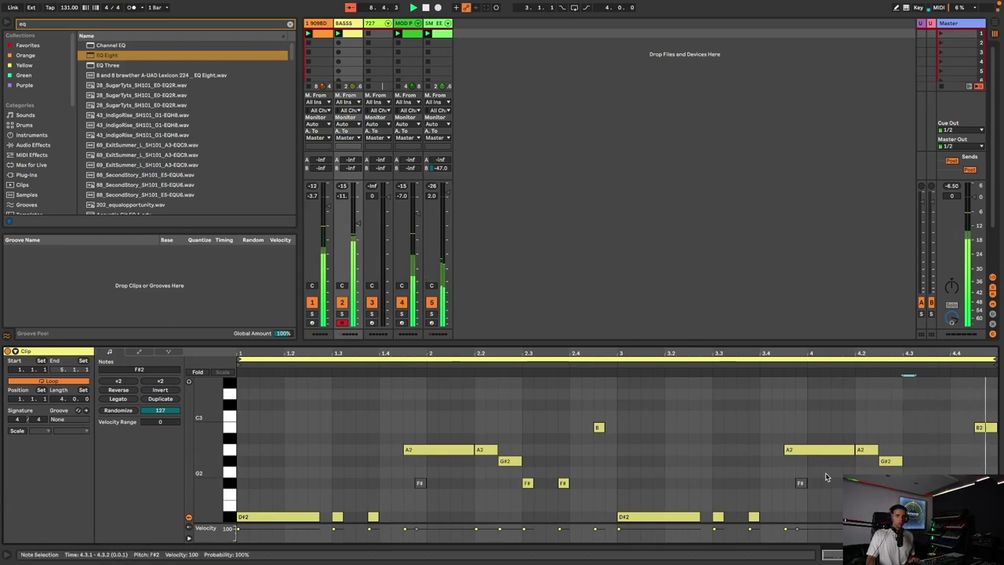
pyautogui.click(940, 472)
pyautogui.click(945, 481)
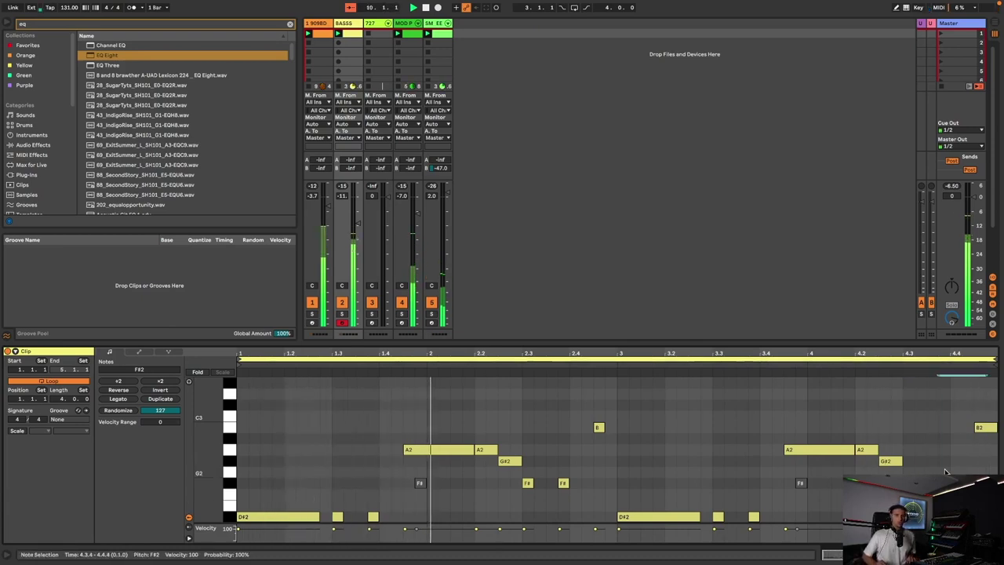
pyautogui.hotkey('shift', 'Left')
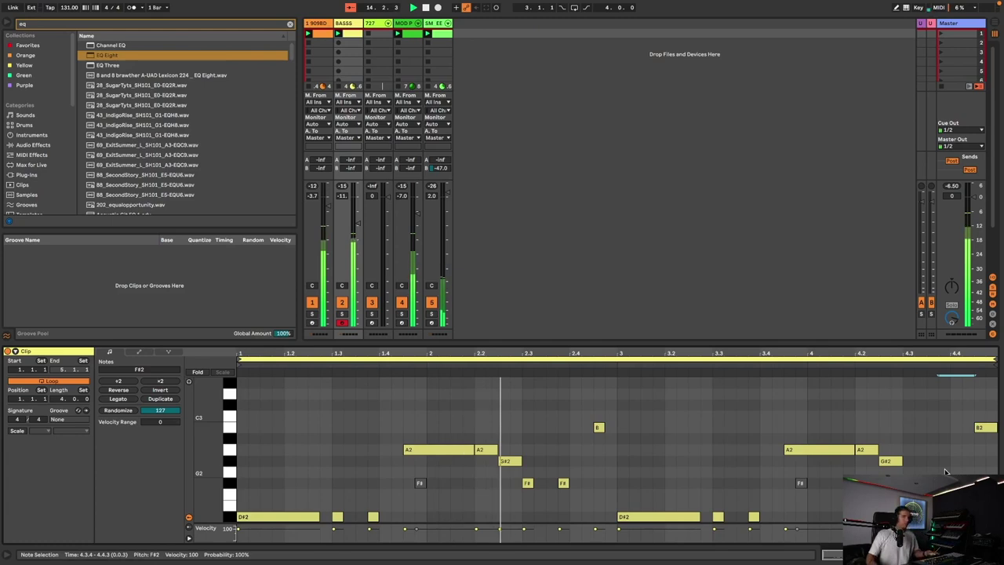
# Hide the clip's note editor and raise the bass track's volume to -9.4 dB.
pyautogui.click(995, 555)
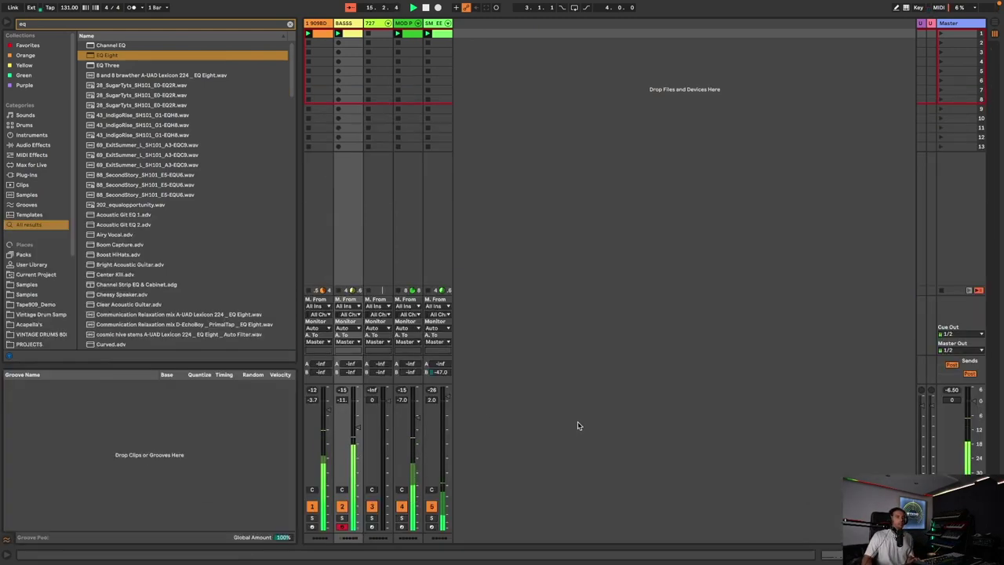
pyautogui.moveTo(359, 428); pyautogui.dragTo(358, 423)
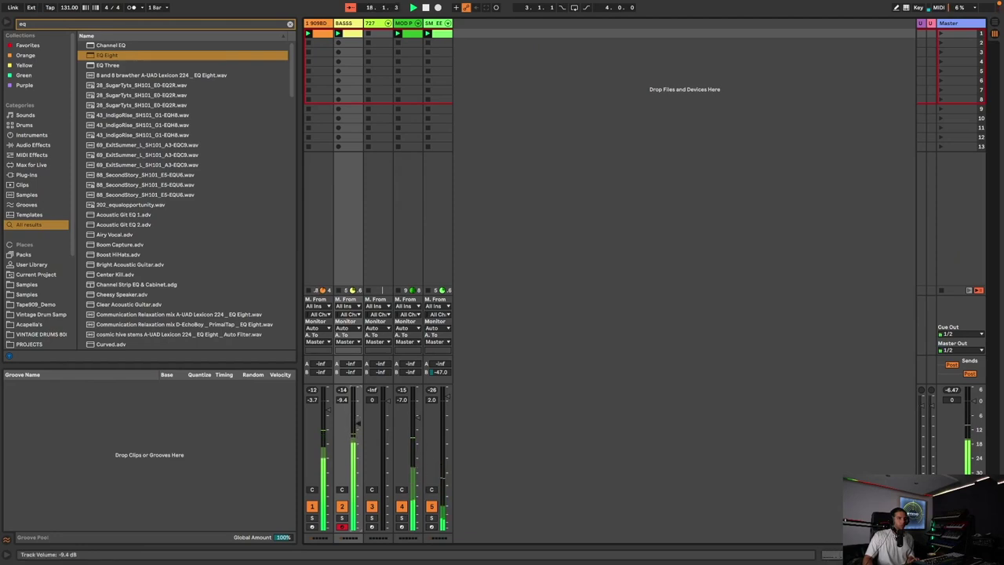
# Create a one-bar clip on the 727 track with a 727_01 hit at 1.1.3 and set the track's volume to -10 dB.
pyautogui.doubleClick(367, 34)
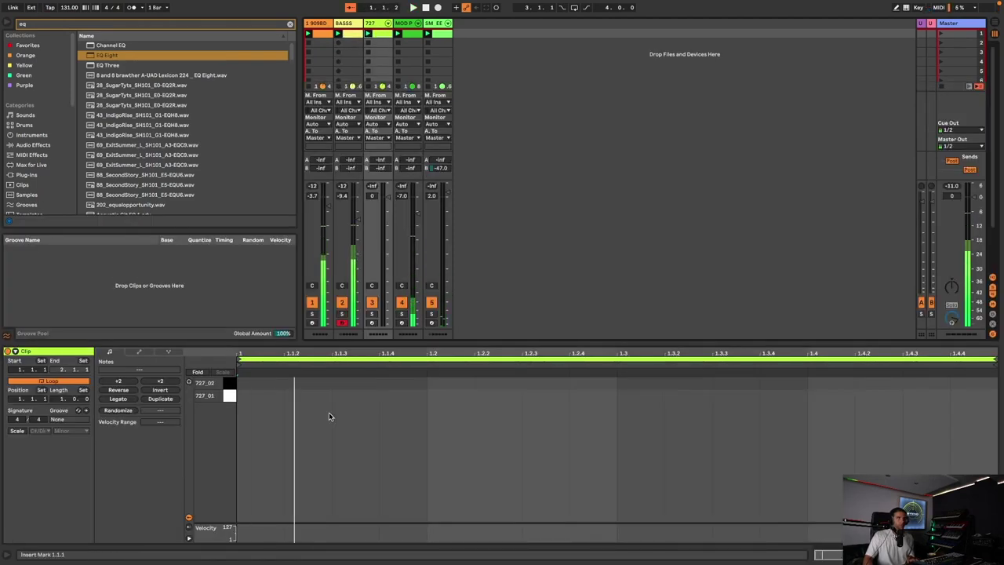
pyautogui.doubleClick(310, 383)
pyautogui.moveTo(311, 384); pyautogui.dragTo(359, 399)
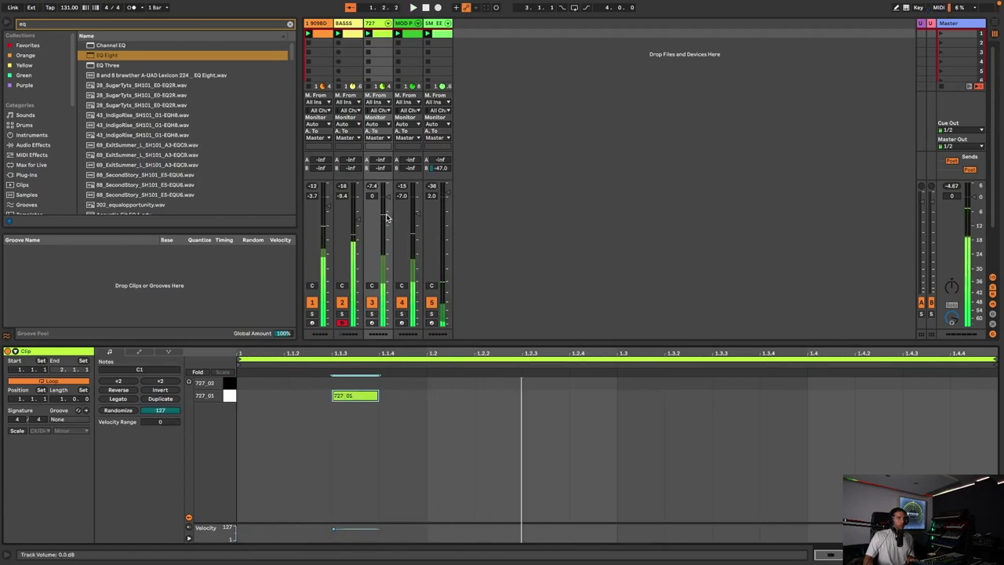
# Add 727_01 hits at 1.2.1, 1.2.4 and 1.3.3, and raise the 727 track's send A to -39 dB.
pyautogui.click(451, 400)
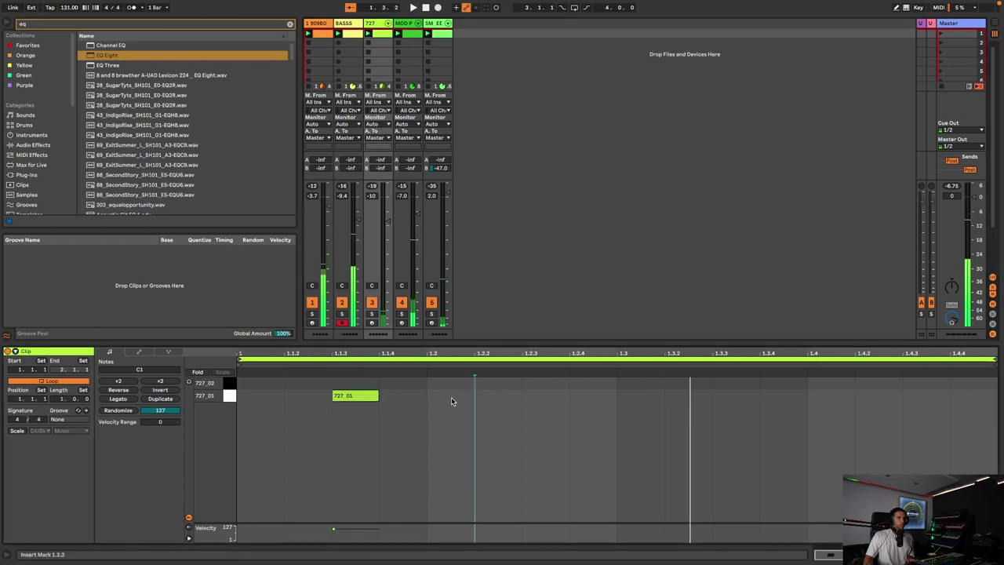
pyautogui.doubleClick(451, 397)
pyautogui.doubleClick(590, 397)
pyautogui.click(462, 397)
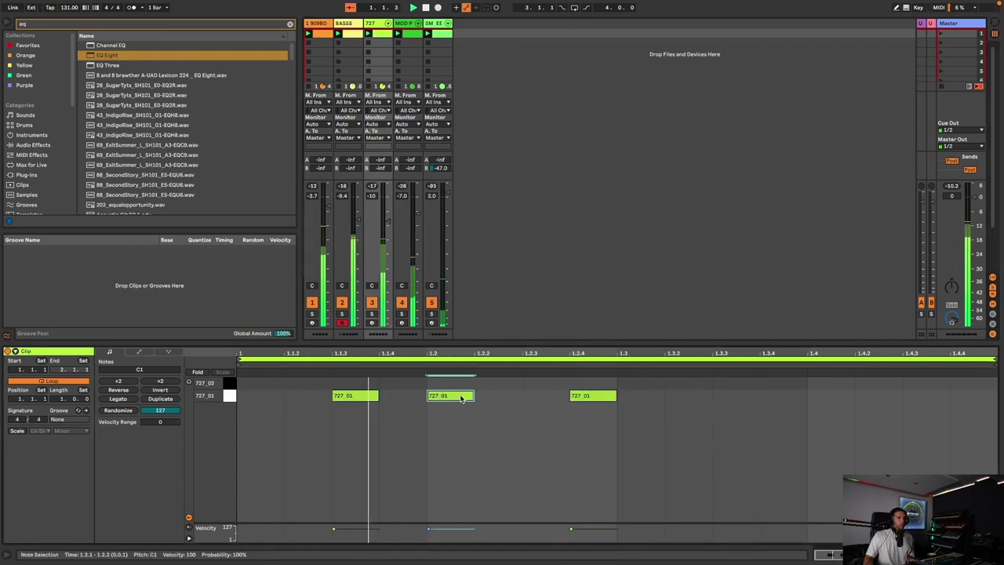
pyautogui.doubleClick(728, 397)
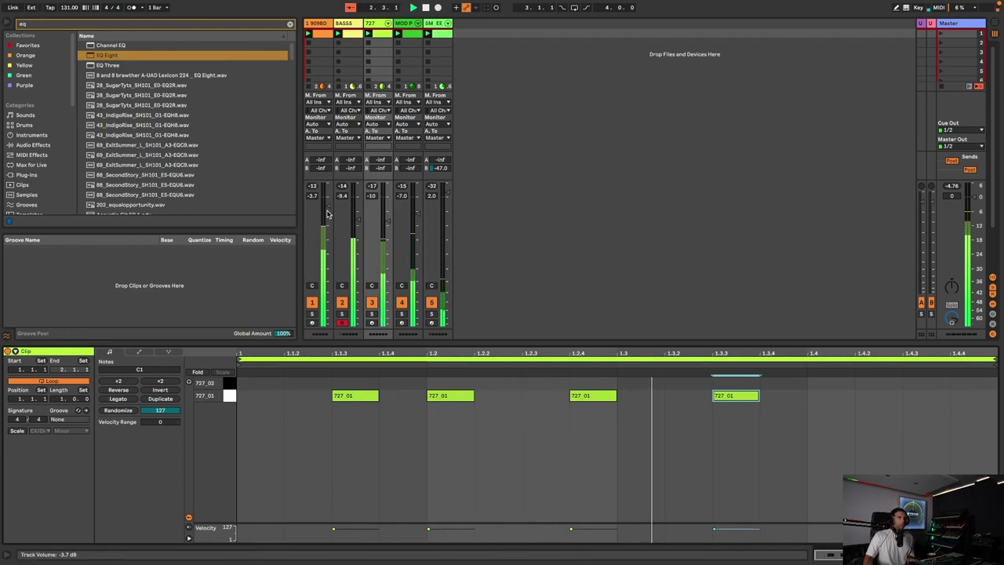
pyautogui.moveTo(380, 159)
pyautogui.mouseDown()
pyautogui.moveTo(380, 145)
pyautogui.moveTo(380, 155)
pyautogui.mouseUp()
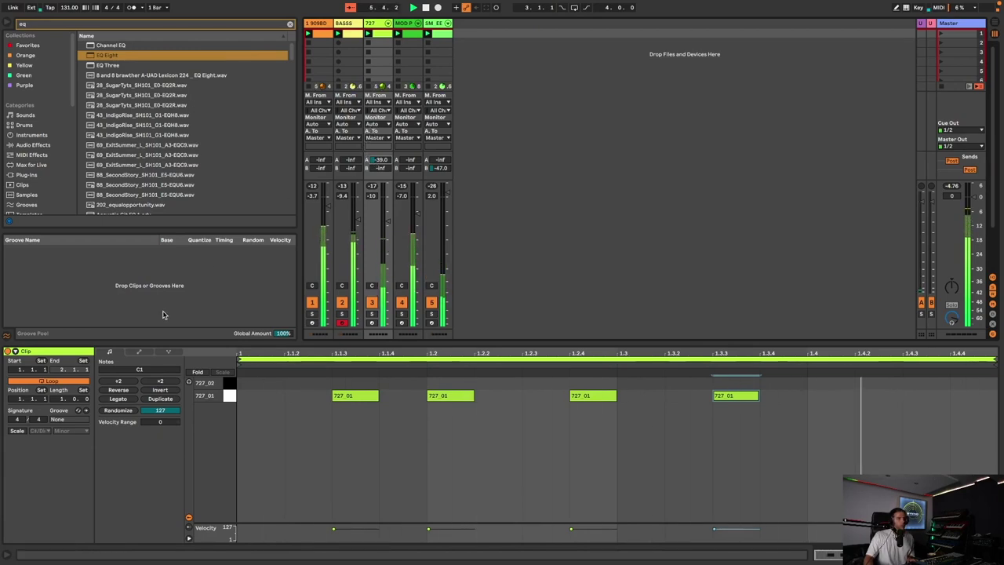
# Duplicate the 727 loop to two bars and add 727_01 hits at 1.4.3 and 2.4.3.
pyautogui.click(170, 399)
pyautogui.doubleClick(534, 383)
pyautogui.moveTo(540, 388); pyautogui.dragTo(584, 397)
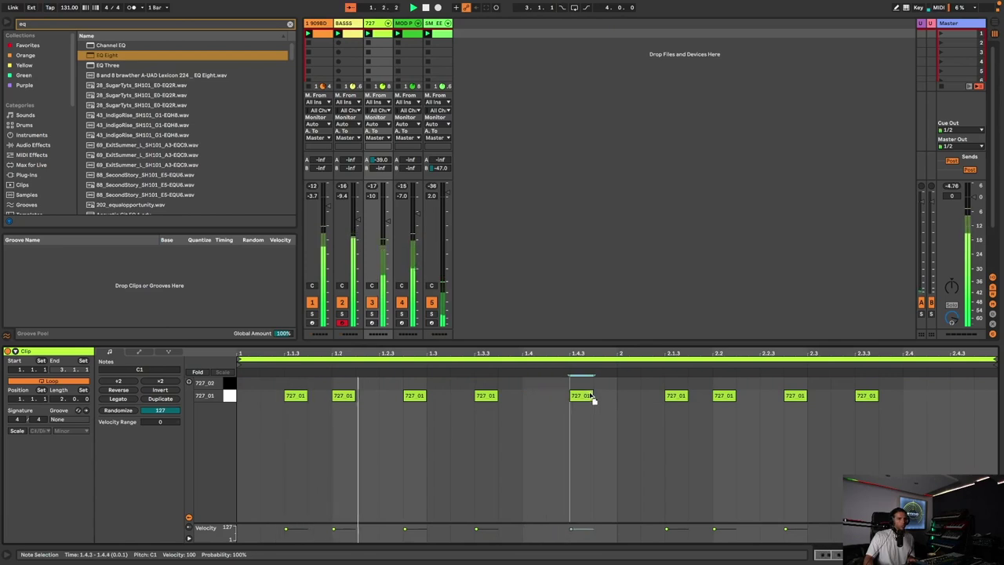
pyautogui.doubleClick(962, 395)
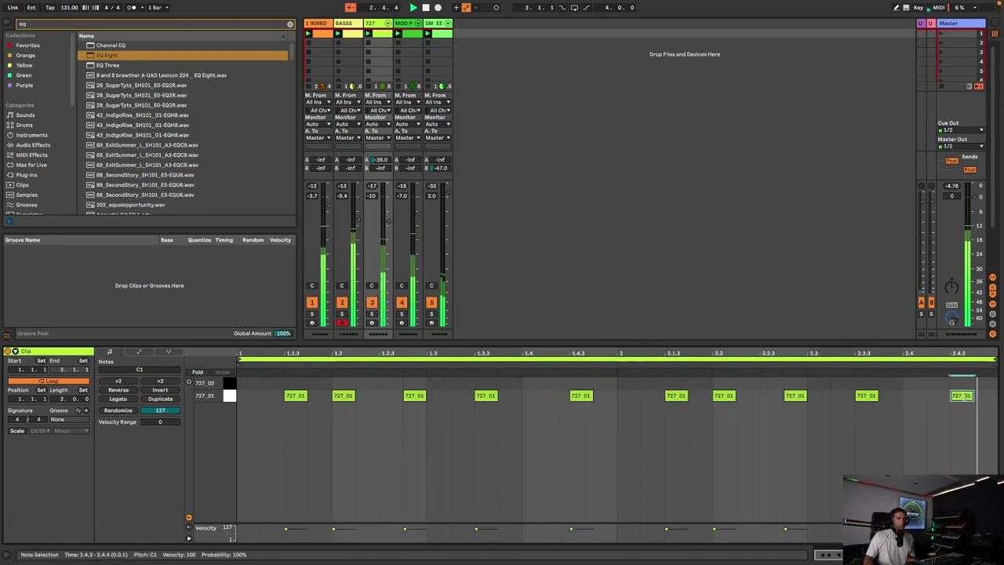
# Duplicate the 727 loop to four bars and add quieter 727_01 hits at 4.4.1, 4.4.2 and 4.4.3 with velocity 40.
pyautogui.click(161, 399)
pyautogui.doubleClick(956, 395)
pyautogui.moveTo(953, 529); pyautogui.dragTo(954, 539)
pyautogui.press('super+d')
pyautogui.press('super+d')
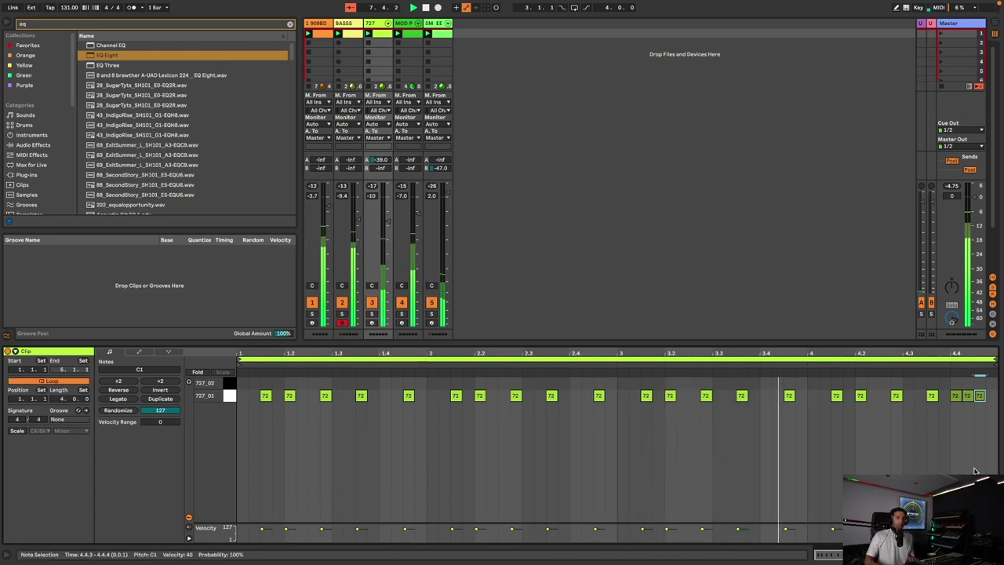
# Try lengthening the last 727_01 hit at 4.4.3 to 5.1.1.
pyautogui.moveTo(984, 395); pyautogui.dragTo(995, 381)
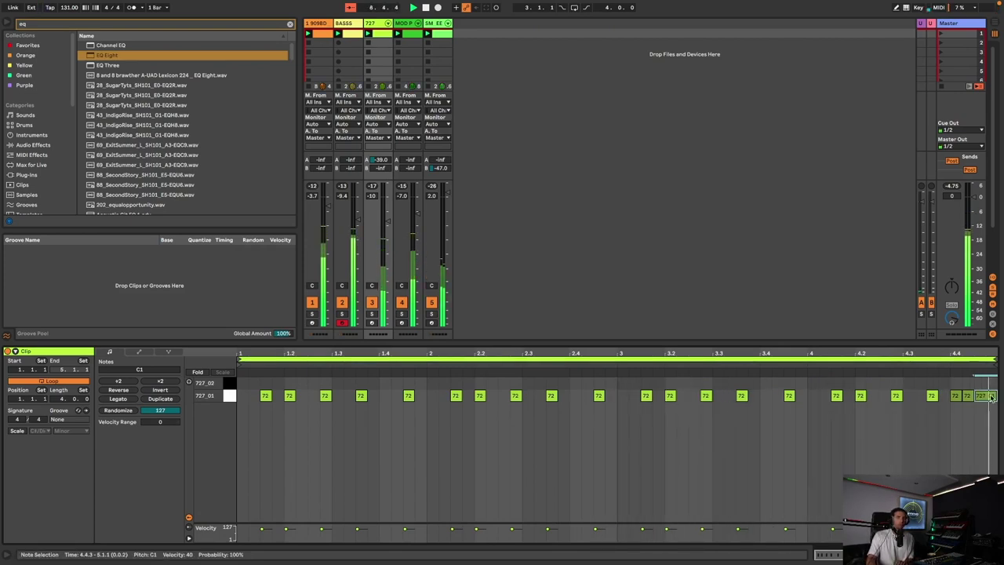
pyautogui.click(932, 395)
pyautogui.click(981, 396)
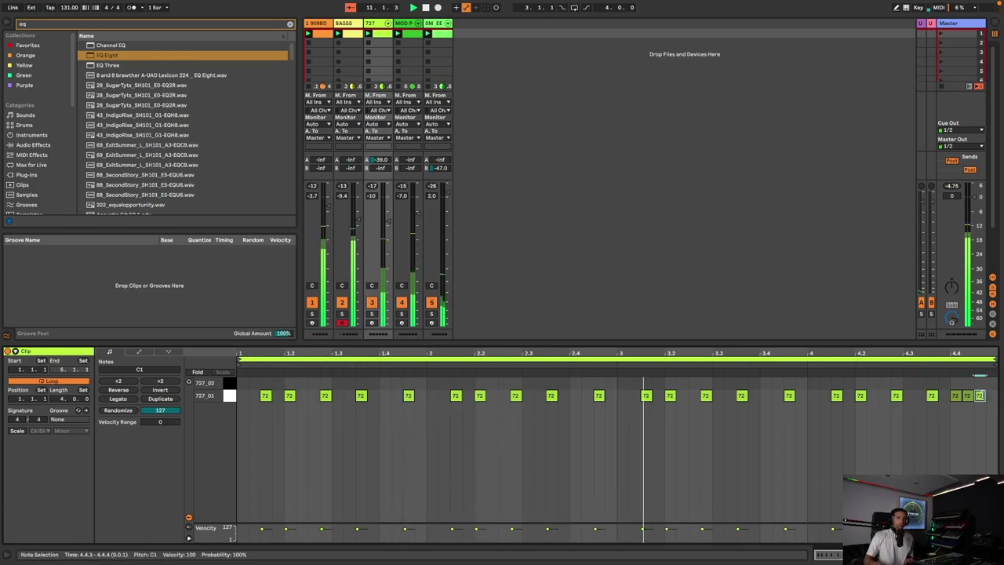
# Add a 727_02 hit at 4.3.1 with velocity 71 and duplicate it to 4.3.4.
pyautogui.doubleClick(909, 382)
pyautogui.moveTo(909, 383); pyautogui.dragTo(909, 406)
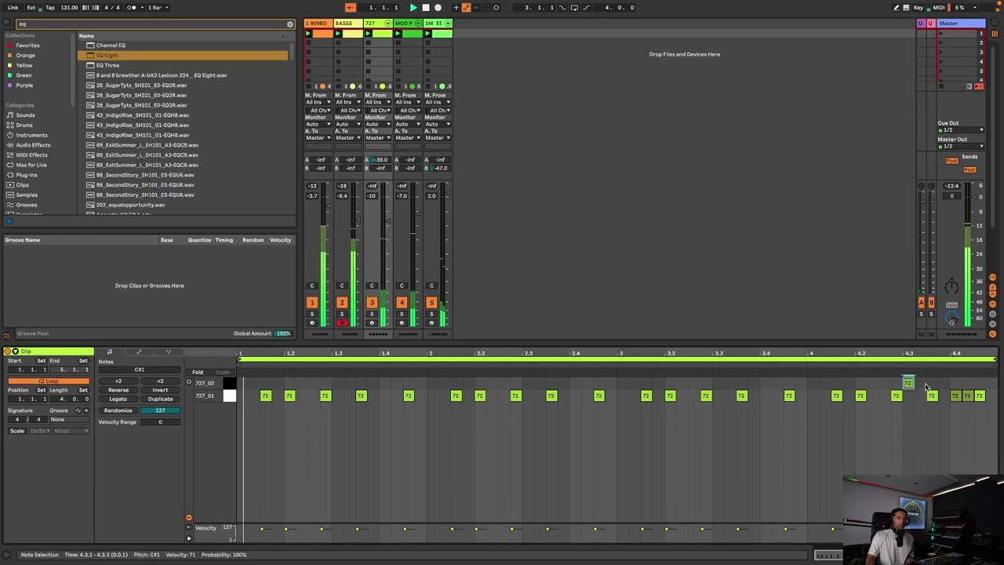
pyautogui.press('super+d')
pyautogui.press('Right')
pyautogui.press('Right')
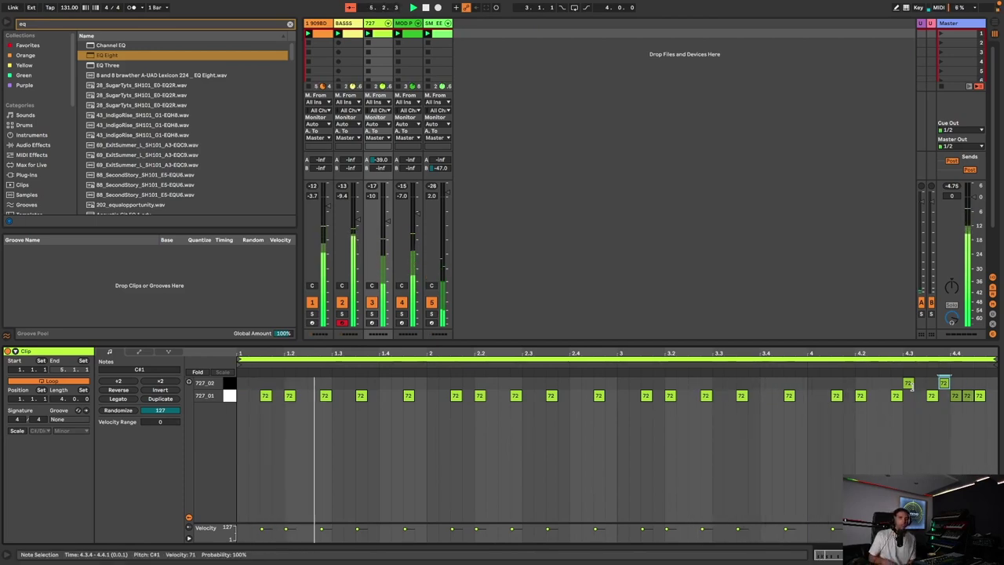
# Apply the Swing 16ths 57 groove to the 727 clip and restart playback.
pyautogui.click(78, 410)
pyautogui.scroll(-20, 129, 119)
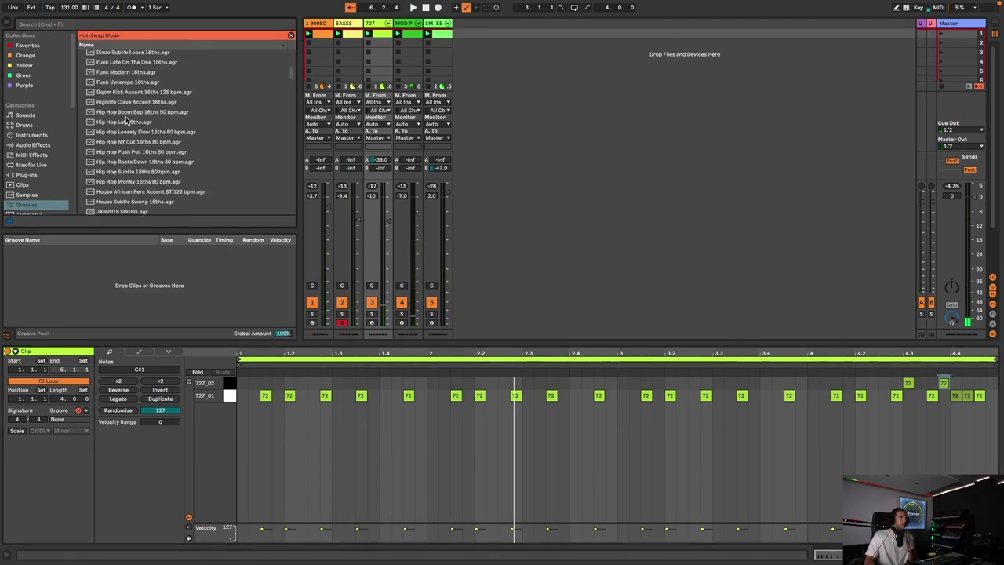
pyautogui.scroll(-1, 133, 122)
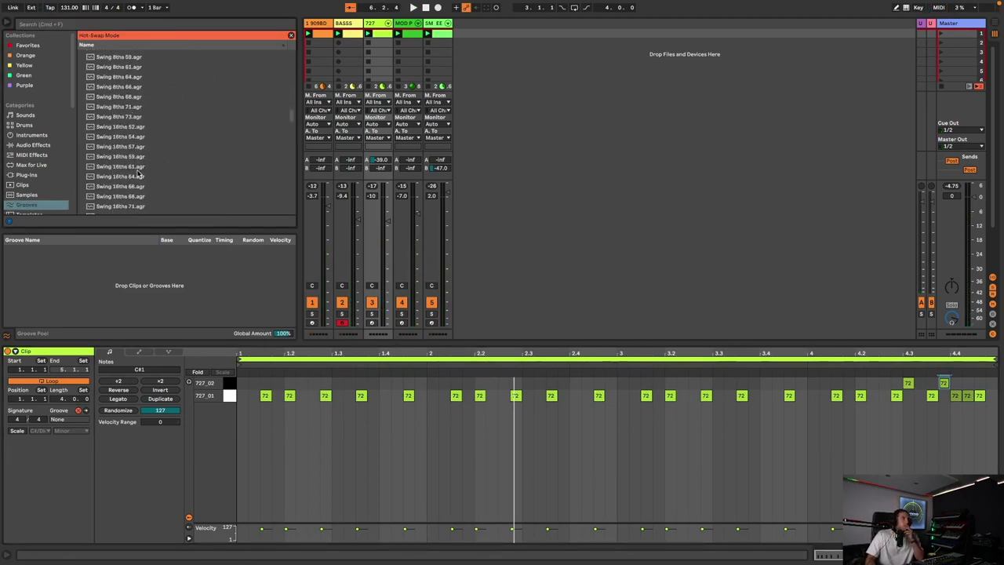
pyautogui.doubleClick(131, 146)
pyautogui.press('space')
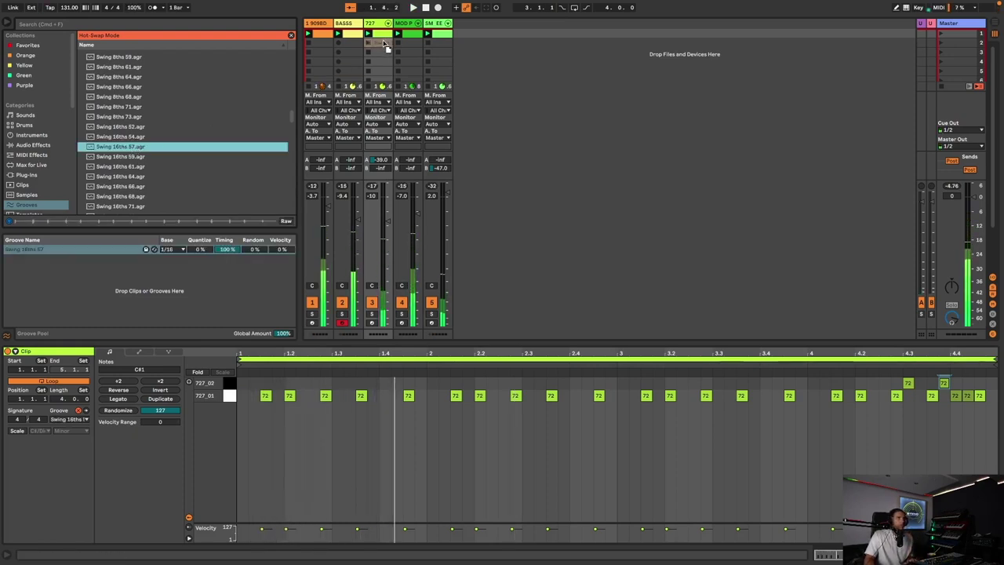
pyautogui.press('space')
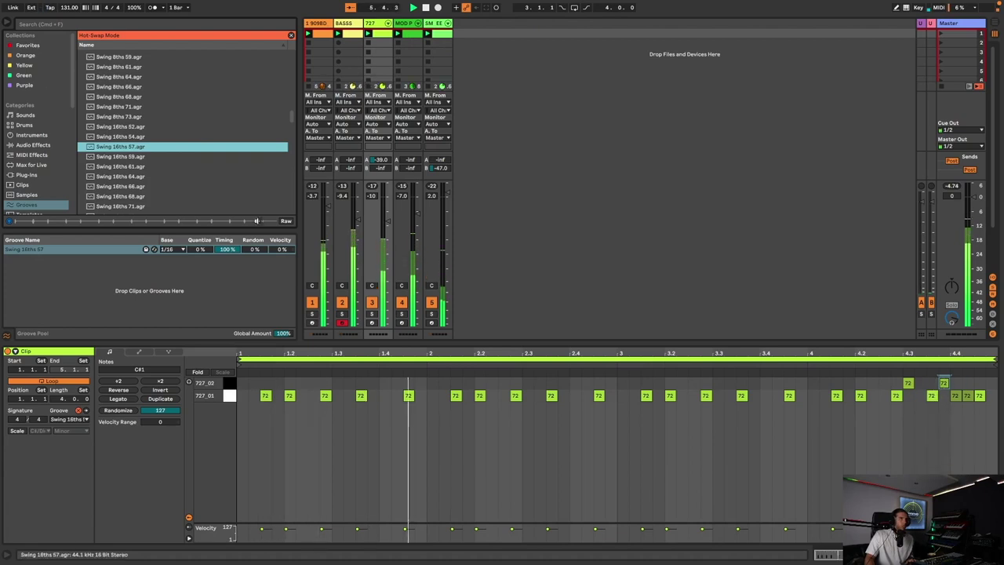
# Mute the SM_EE, 727 and MOD P tracks so only kick and bass play.
pyautogui.click(431, 303)
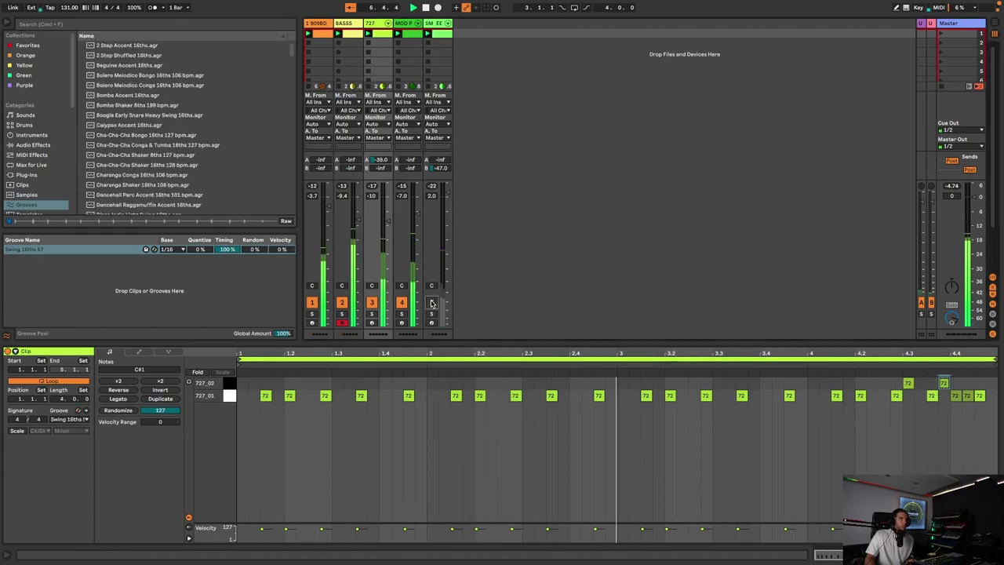
pyautogui.click(373, 303)
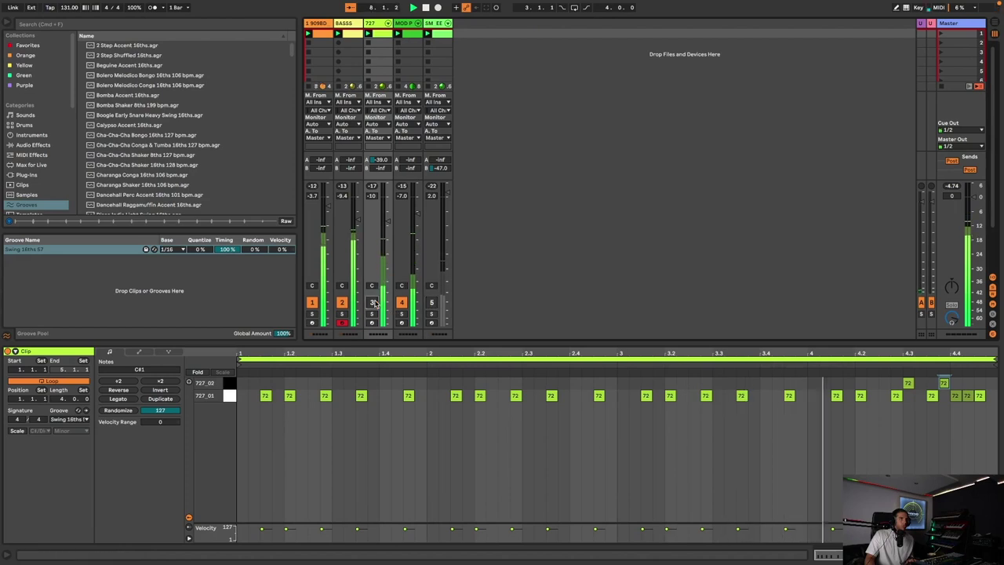
pyautogui.click(402, 303)
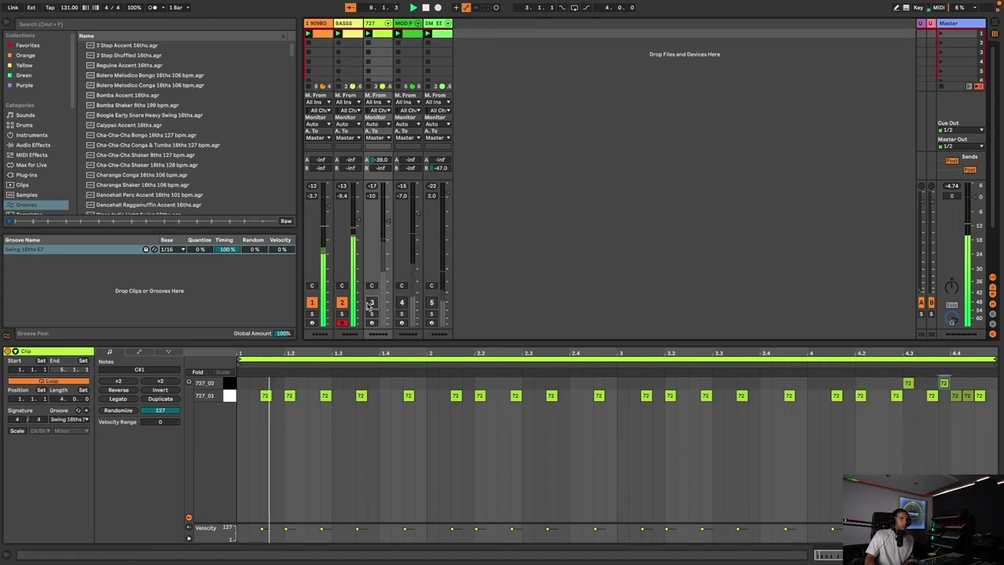
# Hide the browser and clip editor and insert a new MIDI track after the SM_EE track.
pyautogui.click(7, 23)
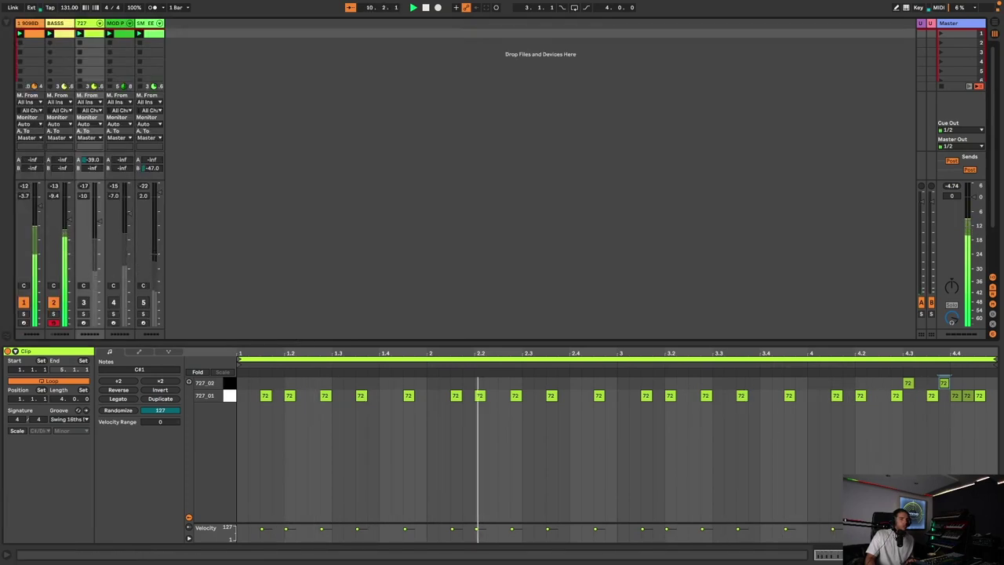
pyautogui.press('super+alt+l')
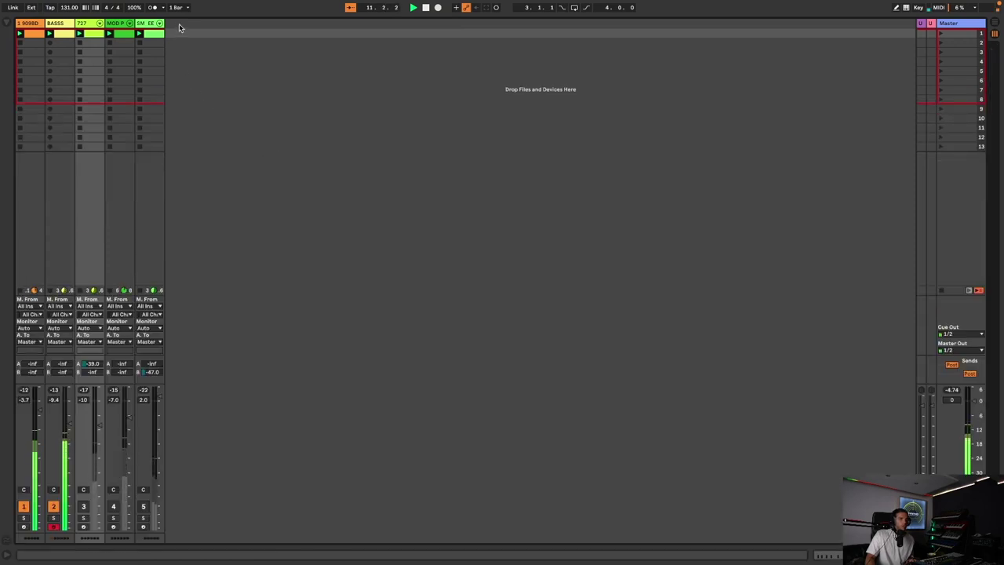
pyautogui.rightClick(182, 23)
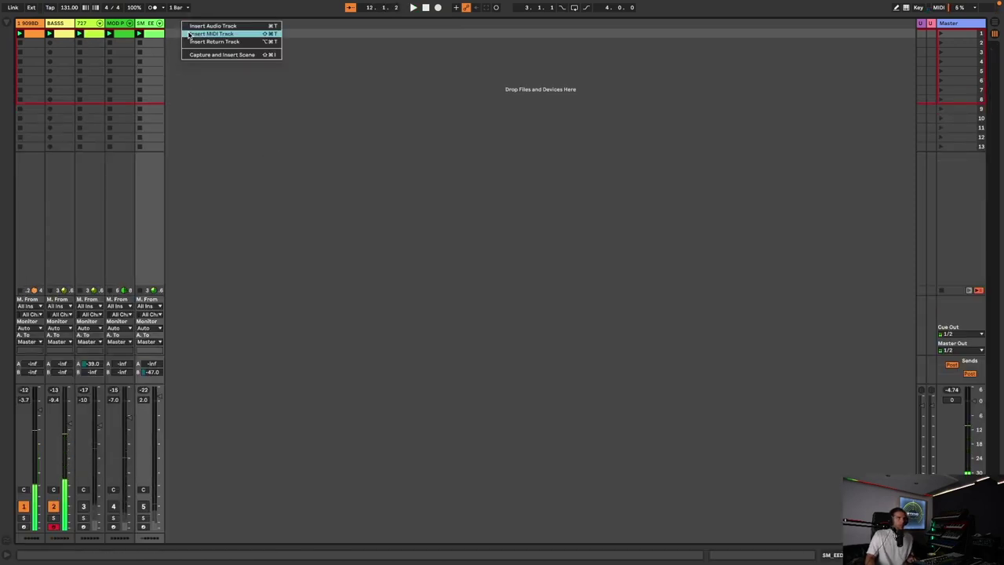
pyautogui.click(188, 35)
# Search the browser for "909 clap", audition several samples and load 909CLAP.WAV onto the new MIDI track.
pyautogui.press('super+f')
pyautogui.write('909 clap')
pyautogui.click(160, 195)
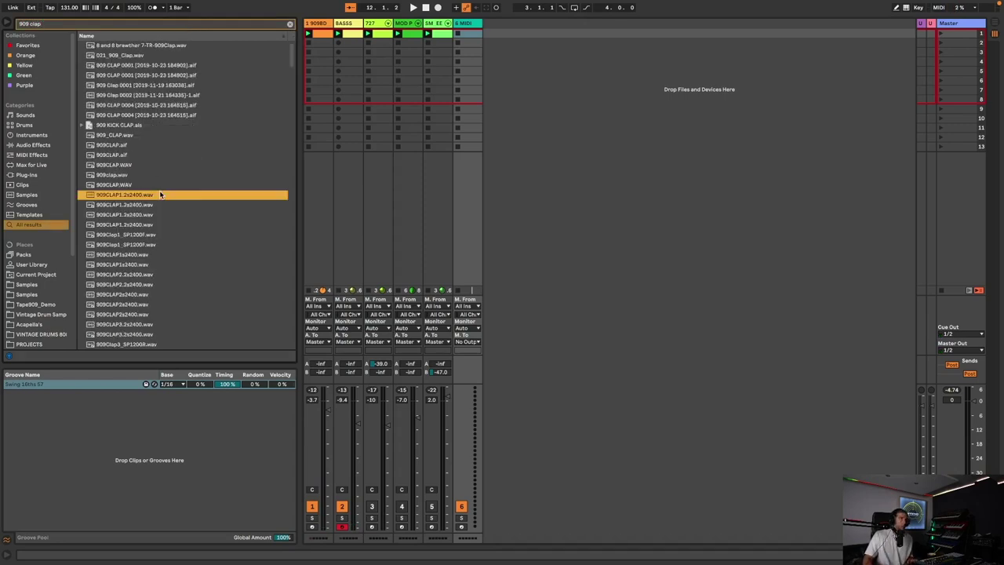
pyautogui.click(137, 186)
pyautogui.press('Up')
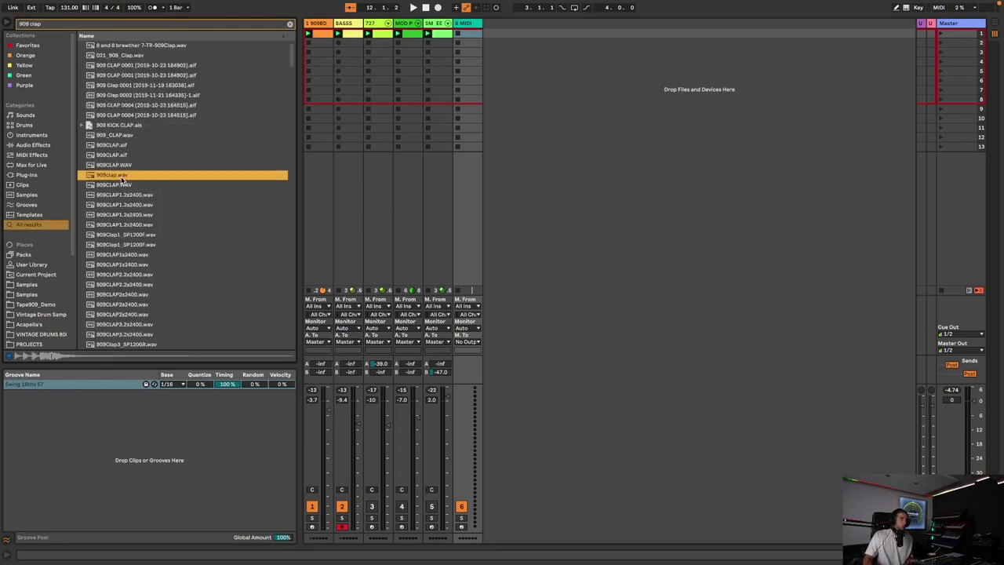
pyautogui.press('Up')
pyautogui.press('Up')
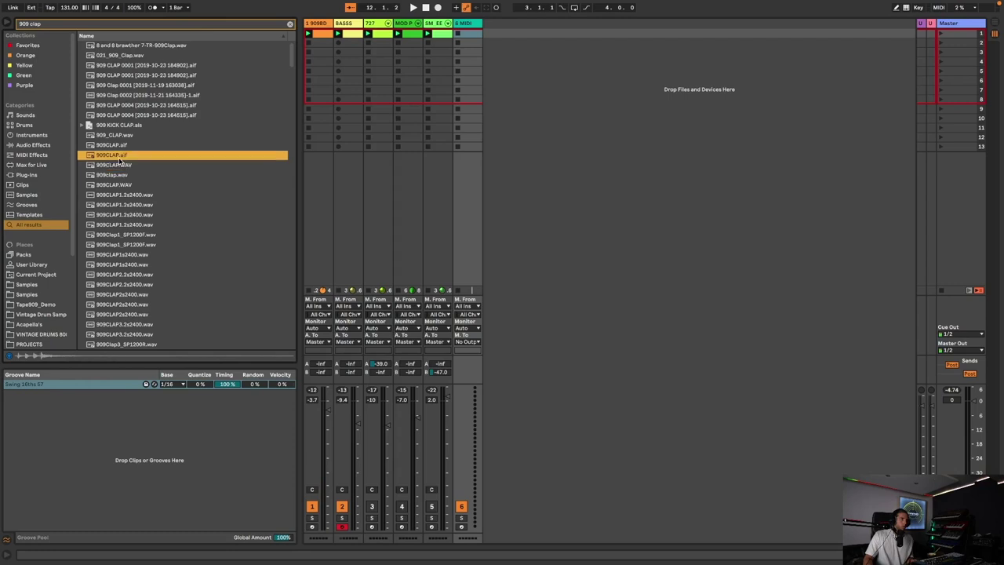
pyautogui.click(116, 164)
pyautogui.doubleClick(117, 164)
pyautogui.press('space')
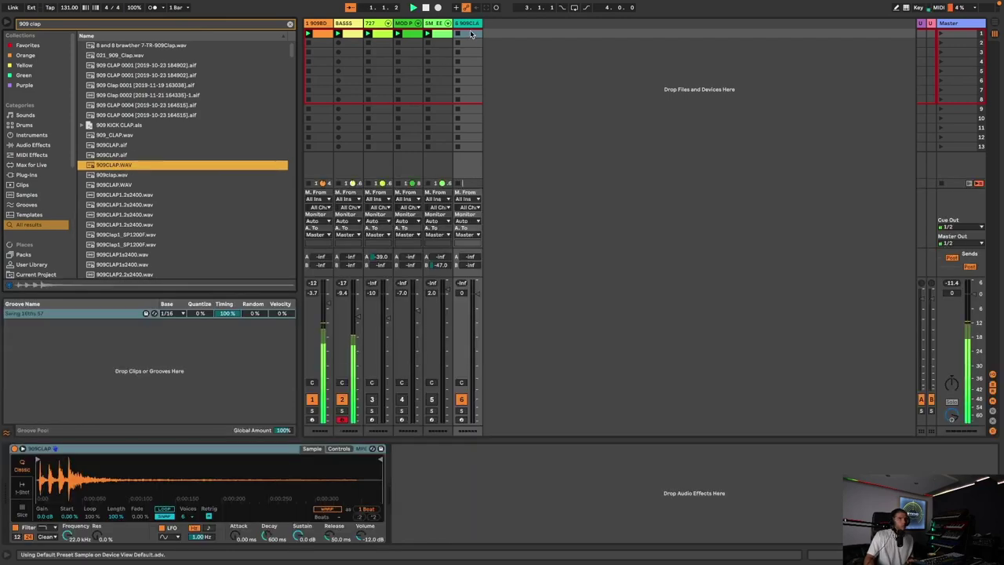
# Create a one-bar clip on the clap track with a B2 note running from 1.2.1 to 1.3.1.
pyautogui.doubleClick(468, 34)
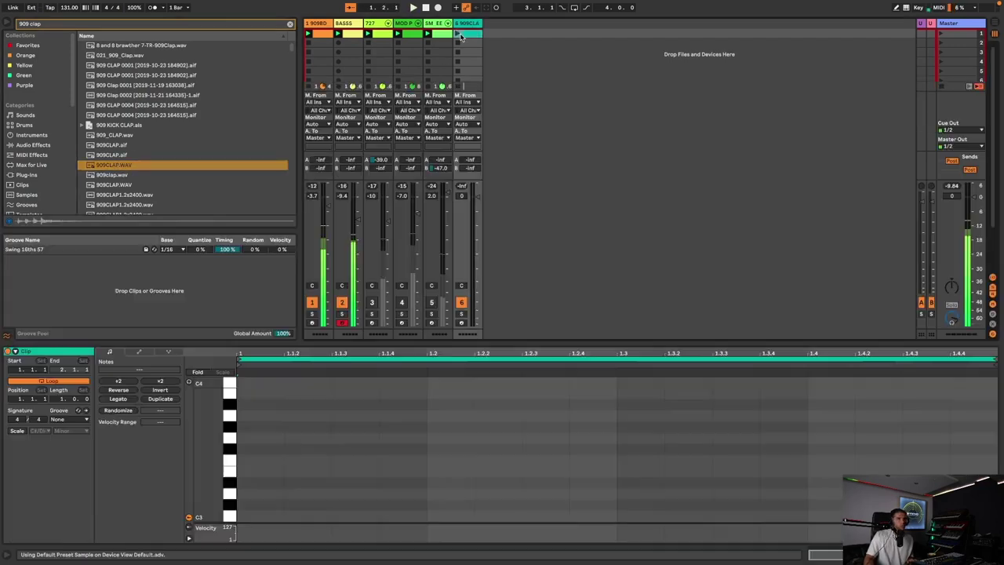
pyautogui.doubleClick(439, 517)
pyautogui.press('Down')
pyautogui.hotkey('shift', 'Right')
pyautogui.hotkey('shift', 'Right')
pyautogui.hotkey('shift', 'Right')
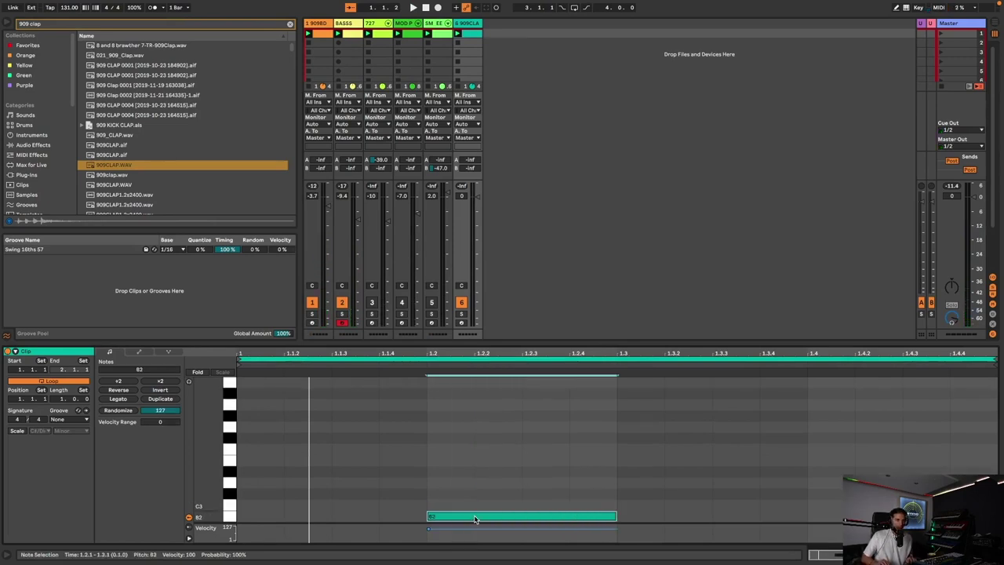
# Duplicate the clap's B2 note and move the copy to 1.4.1.
pyautogui.hotkey('ctrl', 'd')
pyautogui.press('Right')
pyautogui.press('Right')
pyautogui.press('Right')
pyautogui.press('Right')
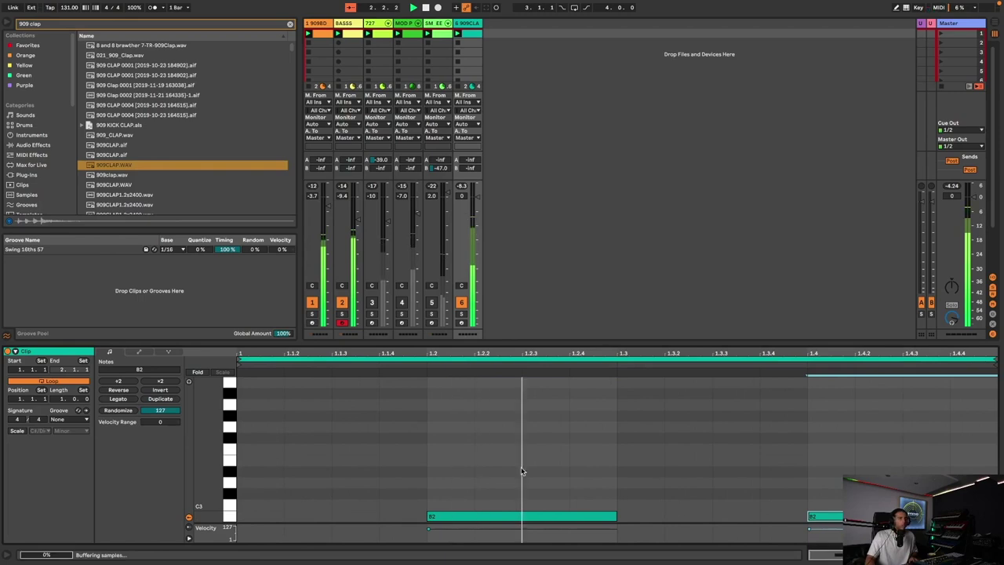
# Unmute the MOD P track, keep 727 muted after a brief listen, and set the clap track's volume to -2.6 dB.
pyautogui.hotkey('shift', 'Tab')
pyautogui.click(371, 401)
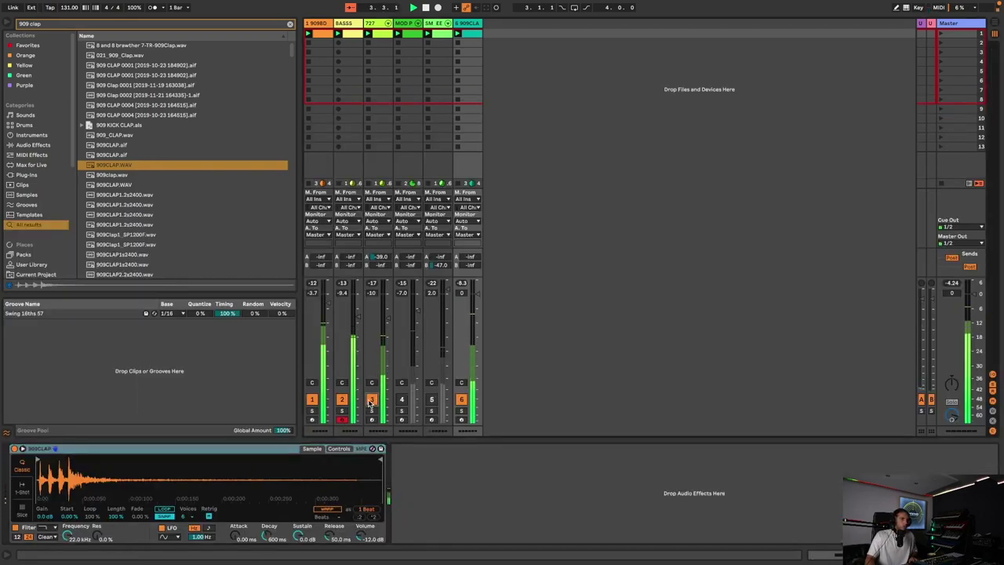
pyautogui.click(401, 400)
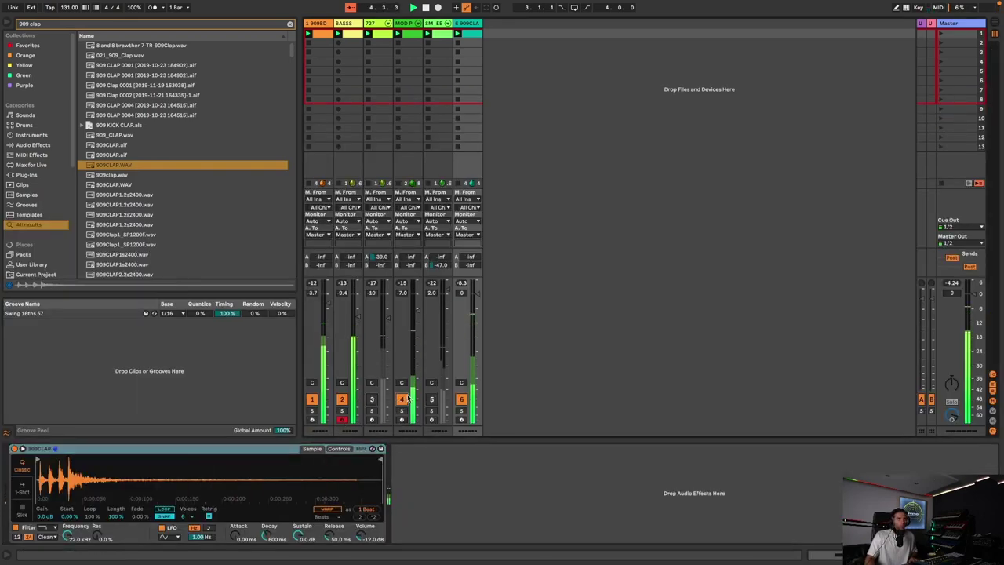
pyautogui.moveTo(478, 292); pyautogui.dragTo(477, 299)
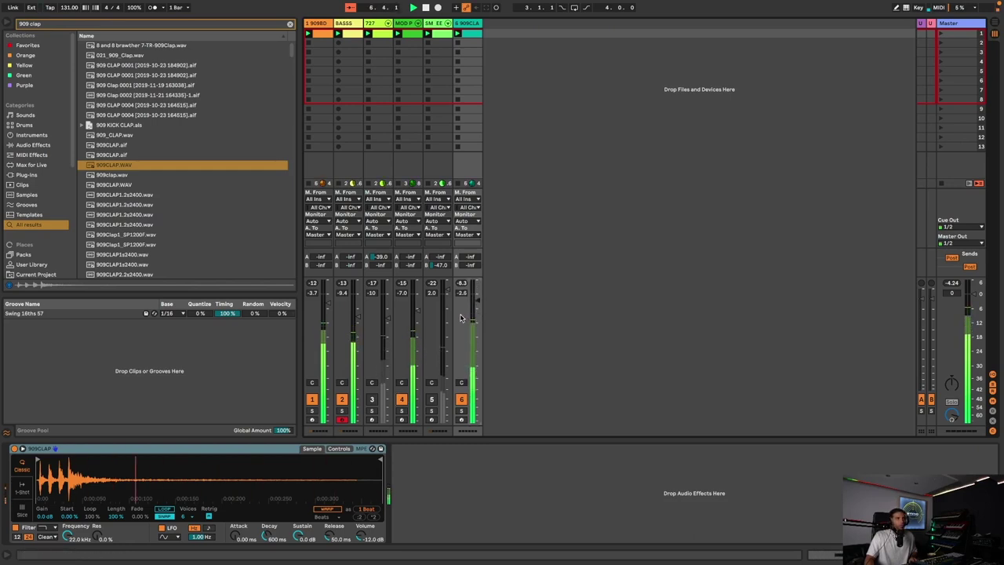
# Solo the MOD P and clap tracks and raise MOD P's send A to -22 dB.
pyautogui.click(401, 411)
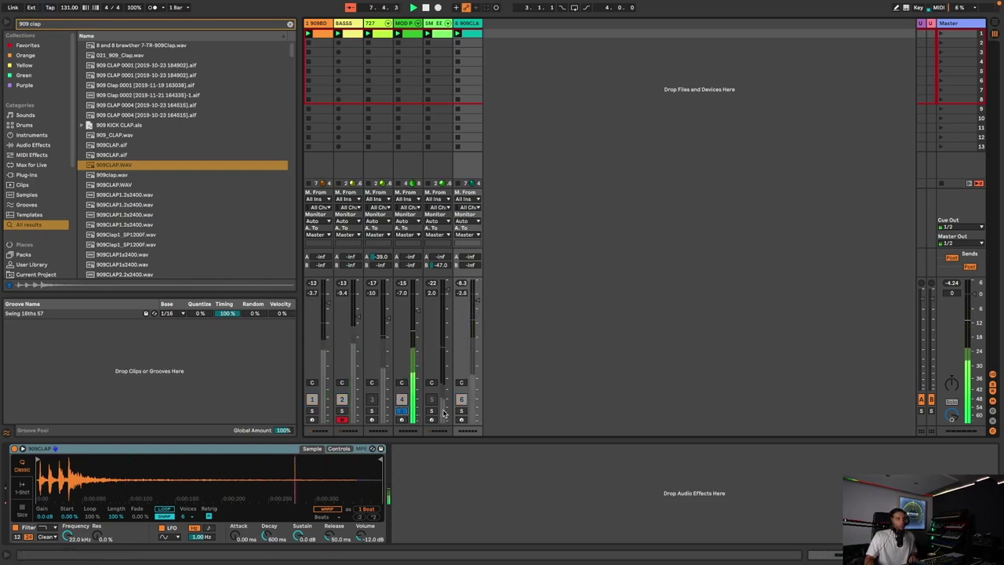
pyautogui.moveTo(407, 256); pyautogui.dragTo(407, 254)
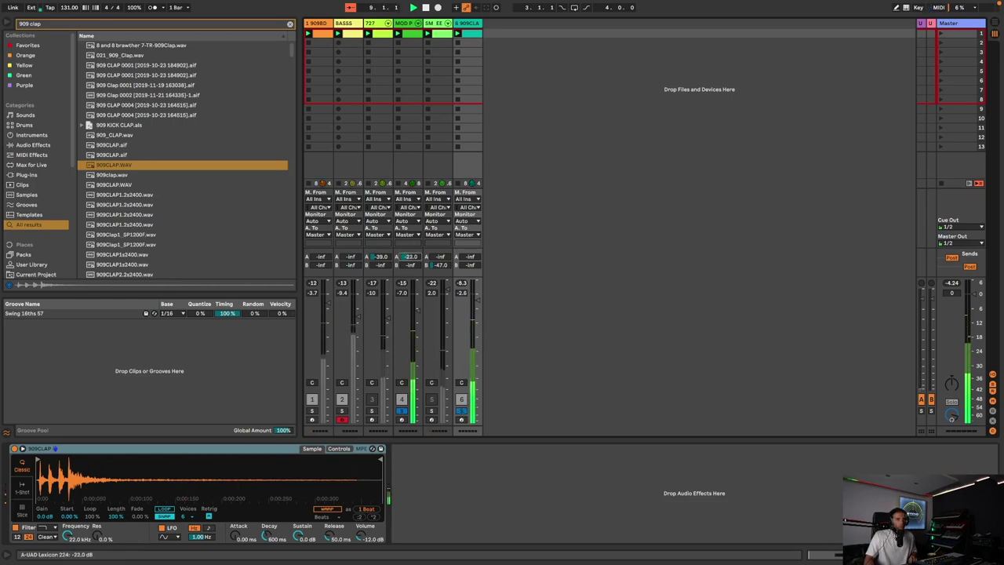
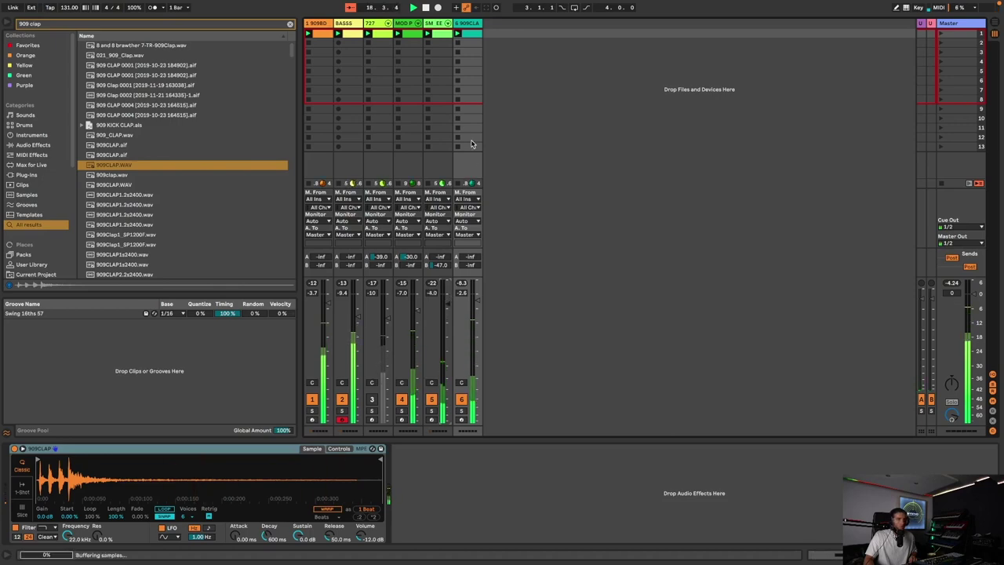
# Rename the SM_EED sliced loop track as MODULAR.
pyautogui.doubleClick(447, 35)
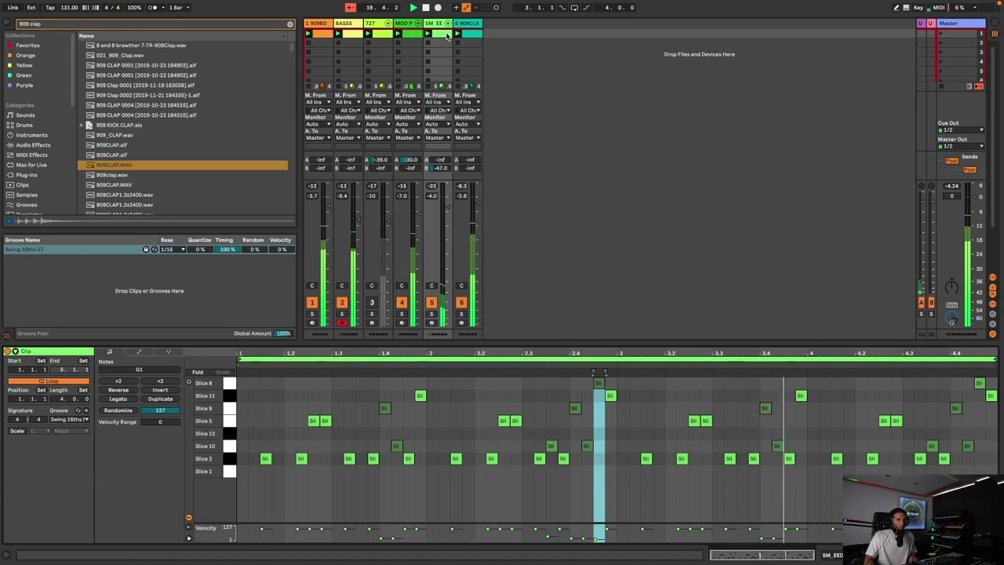
pyautogui.click(441, 24)
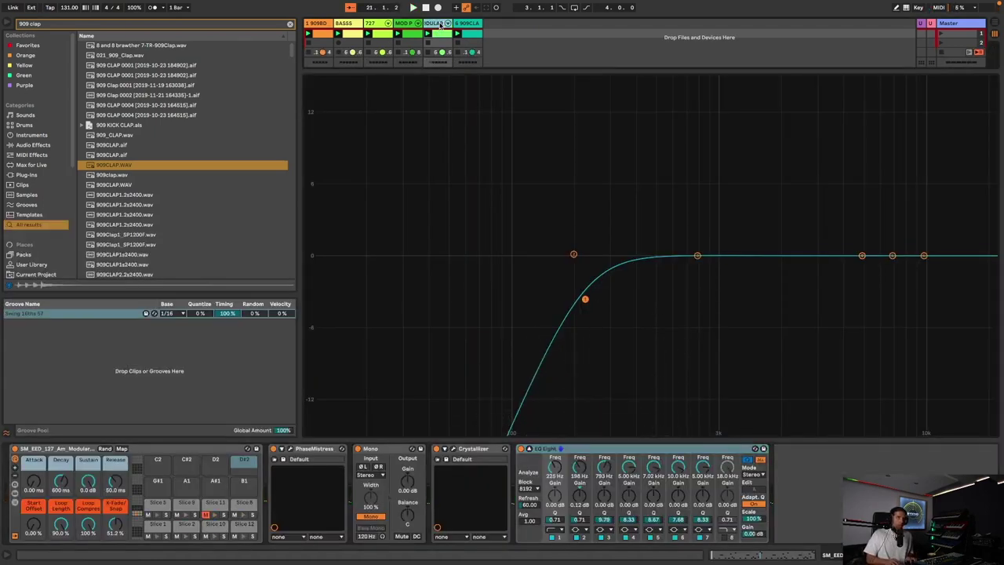
# Search the browser for "voc" and preview the sample raplines_and_vocals-26.wav.
pyautogui.hotkey('ctrl', 'f')
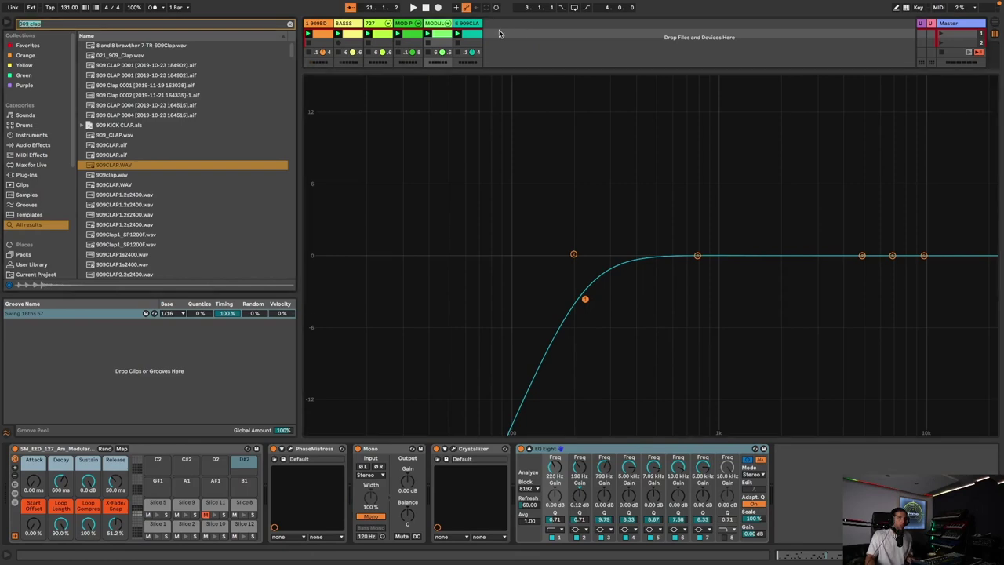
pyautogui.write('voc')
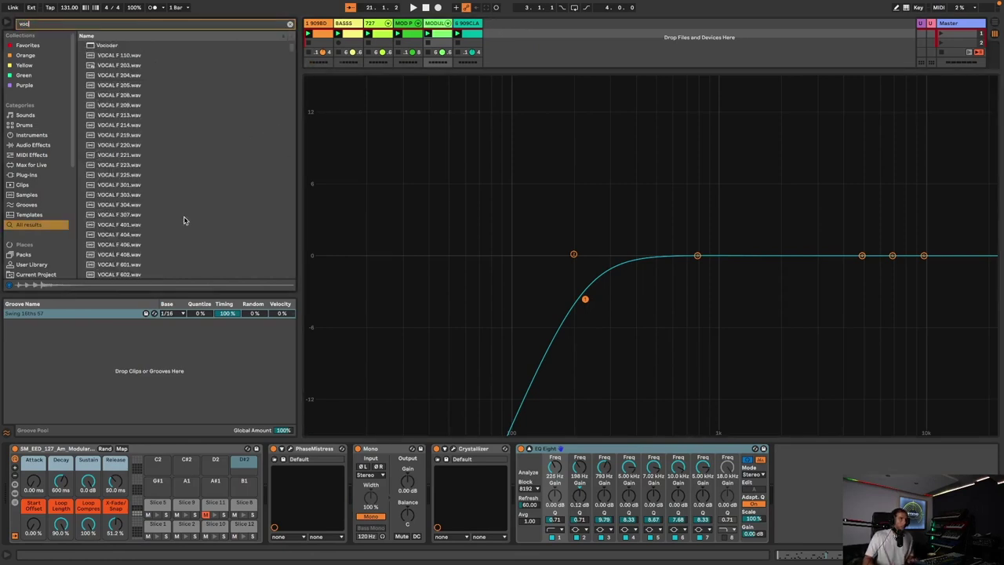
pyautogui.moveTo(293, 52); pyautogui.dragTo(291, 193)
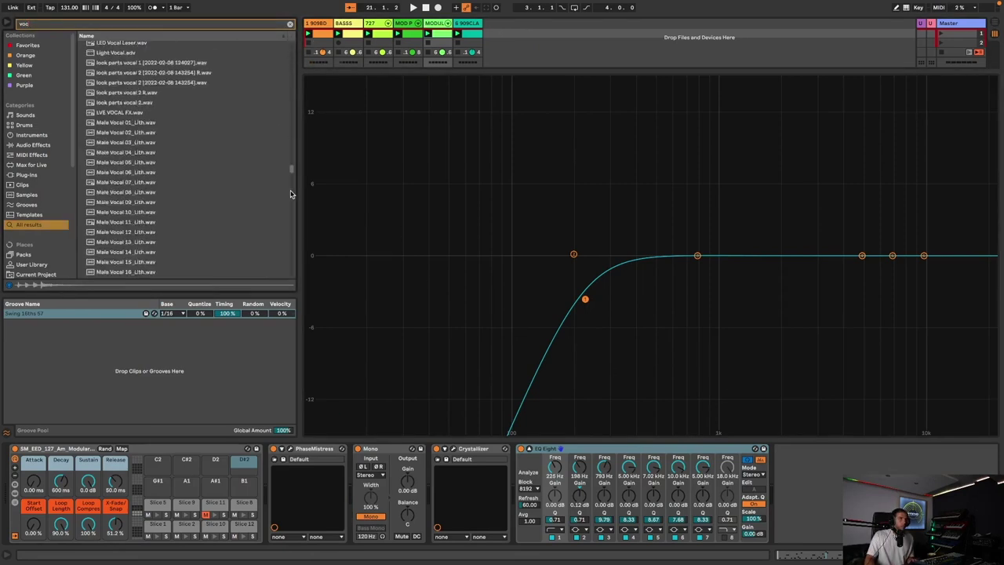
pyautogui.press('Tab')
pyautogui.click(168, 215)
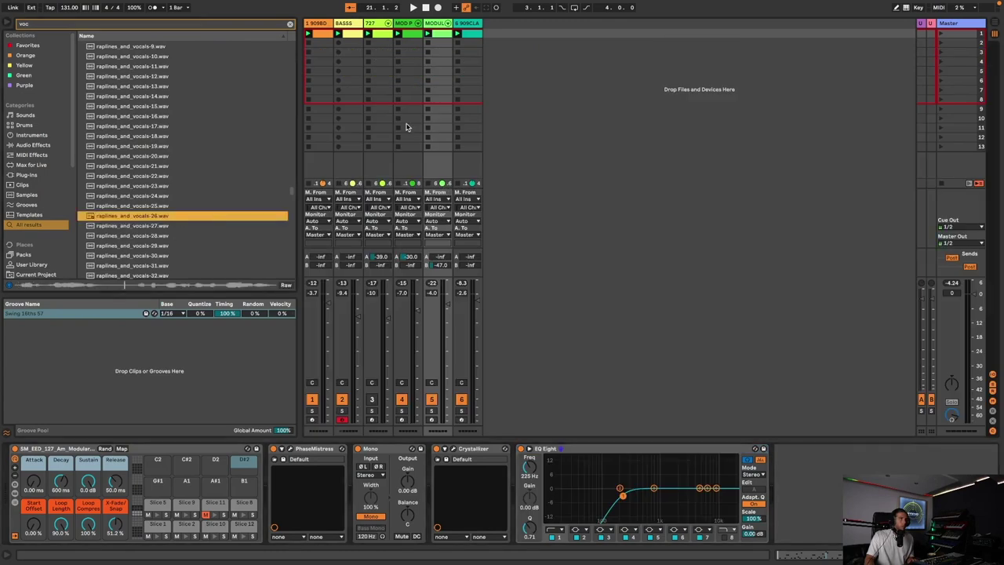
# Load raplines_and_vocals-26.wav onto a new MIDI track and arm that track for recording.
pyautogui.rightClick(507, 28)
pyautogui.click(511, 39)
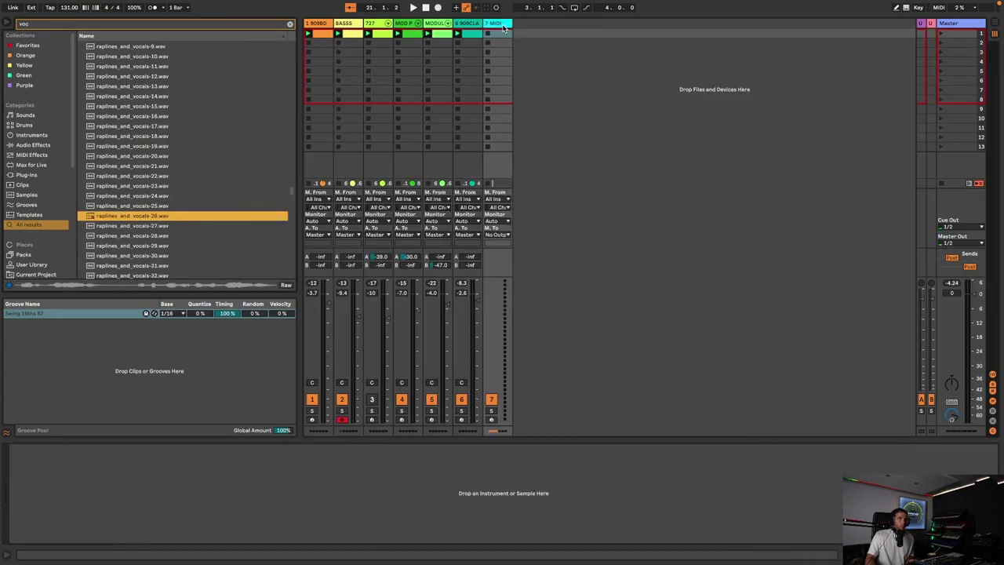
pyautogui.doubleClick(166, 218)
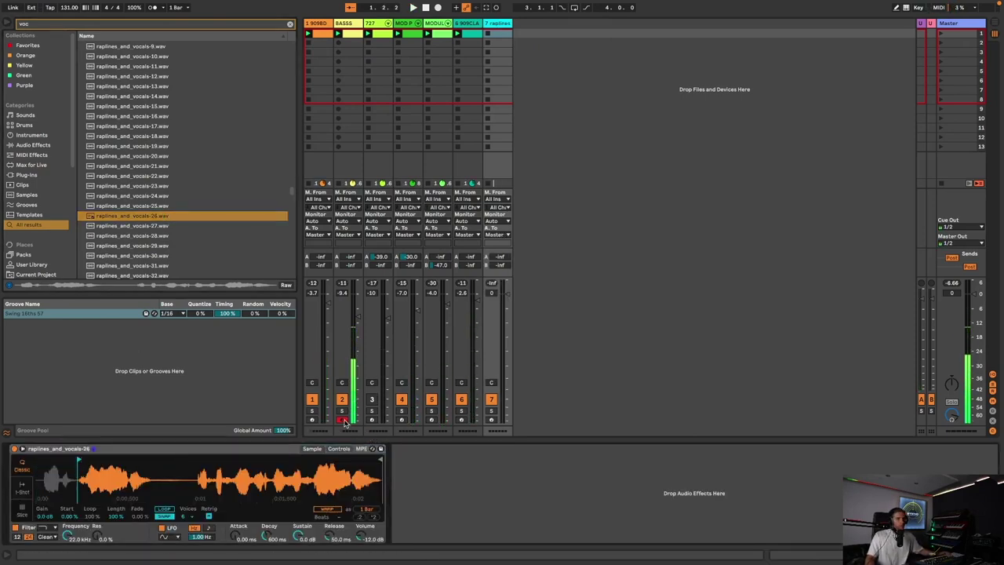
pyautogui.click(491, 420)
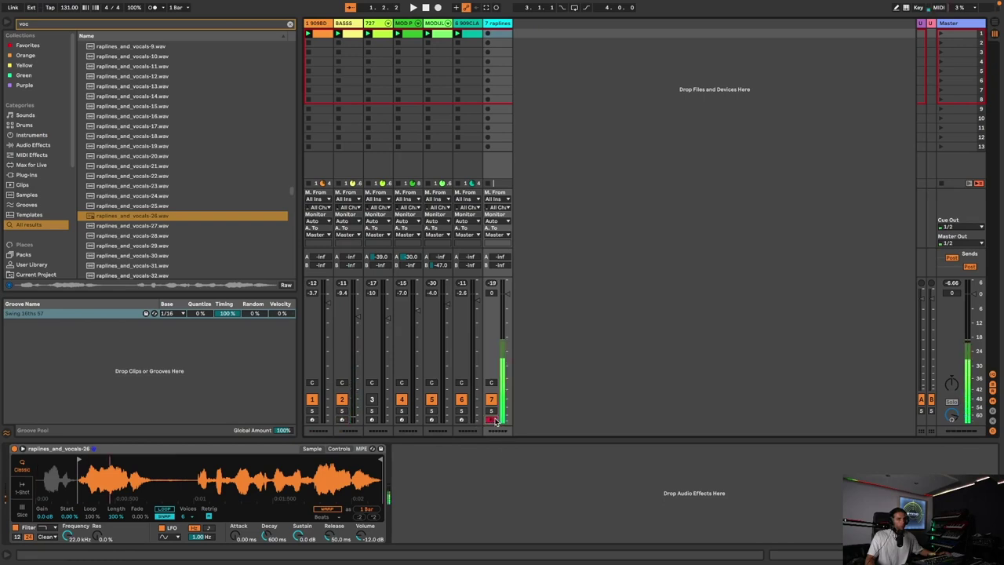
# Discard the empty clip and record C#3 vocal hits into the vocal track's first slot.
pyautogui.doubleClick(502, 37)
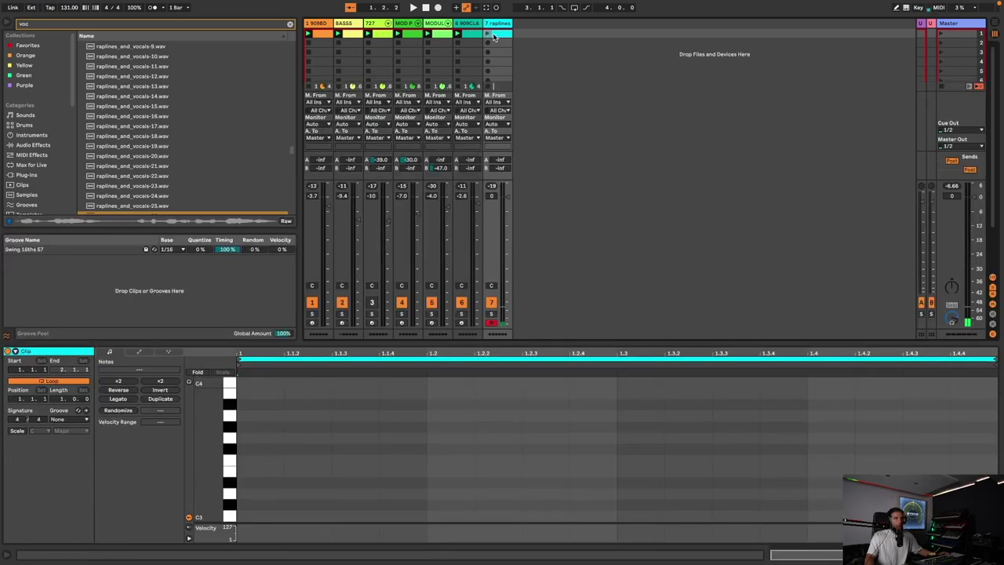
pyautogui.press('Delete')
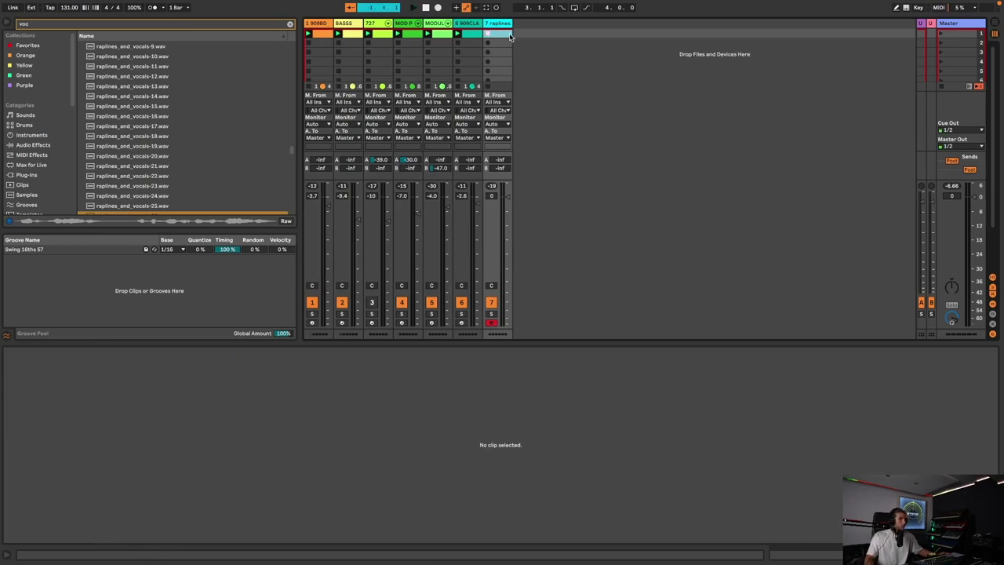
pyautogui.click(510, 36)
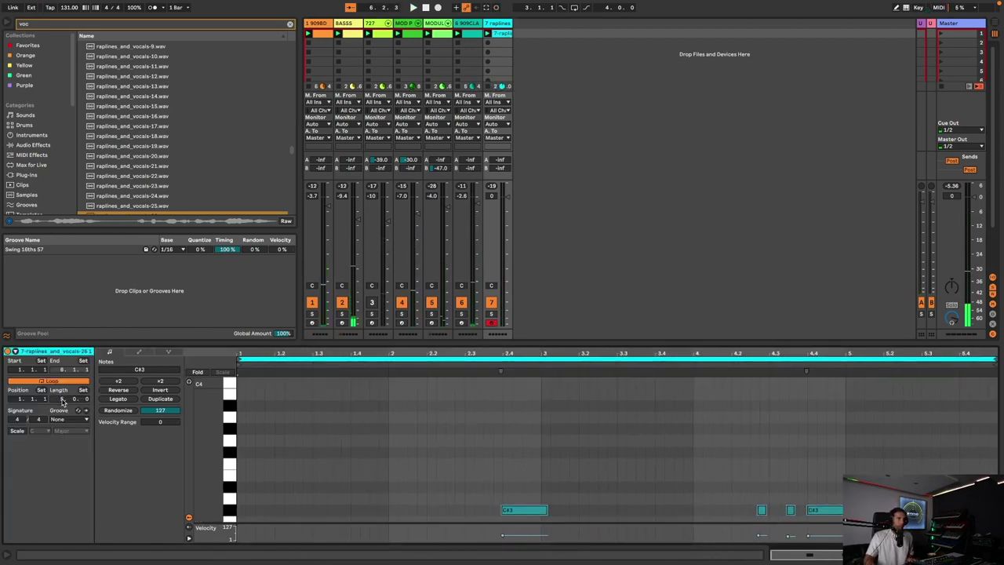
# Set the recorded vocal clip's loop length to 4 bars and quantize all of its notes.
pyautogui.moveTo(63, 401); pyautogui.dragTo(62, 406)
pyautogui.press('space')
pyautogui.press('super+a')
pyautogui.press('super+u')
pyautogui.scroll(-1, 521, 508)
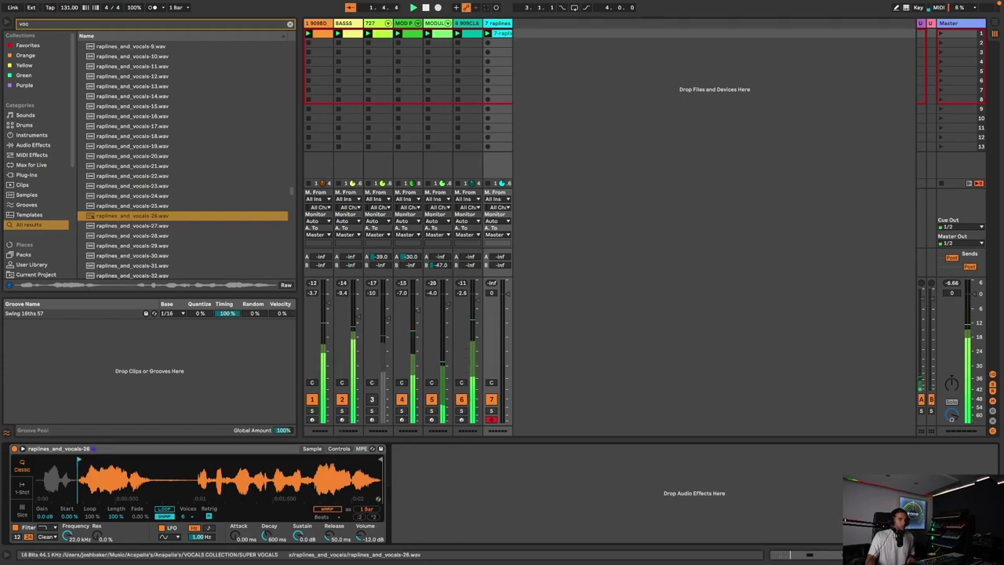
# Try the vocal track with send B at -15 dB, volume at -2.1 dB and a late sample start point.
pyautogui.moveTo(79, 466); pyautogui.dragTo(79, 469)
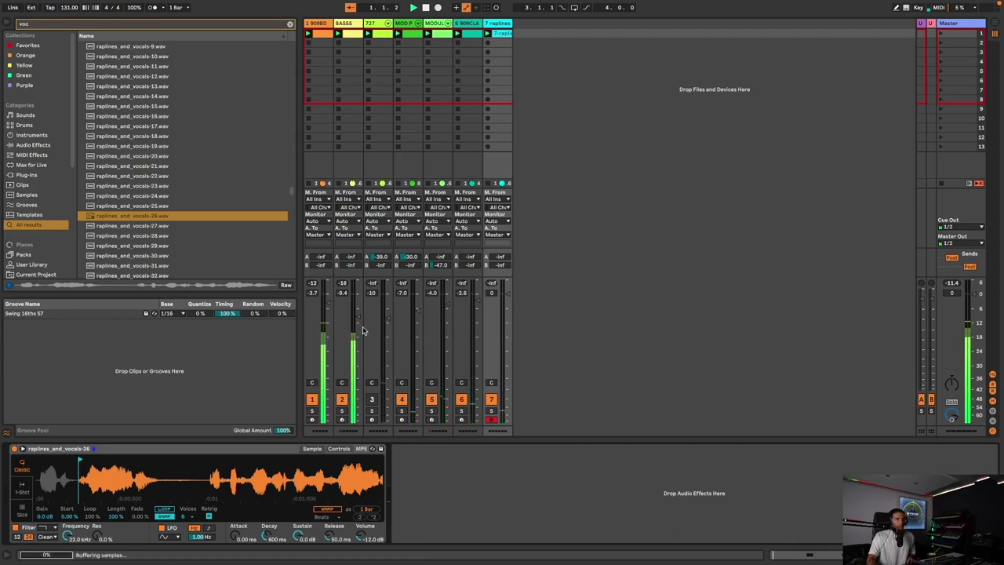
pyautogui.moveTo(503, 267); pyautogui.dragTo(503, 235)
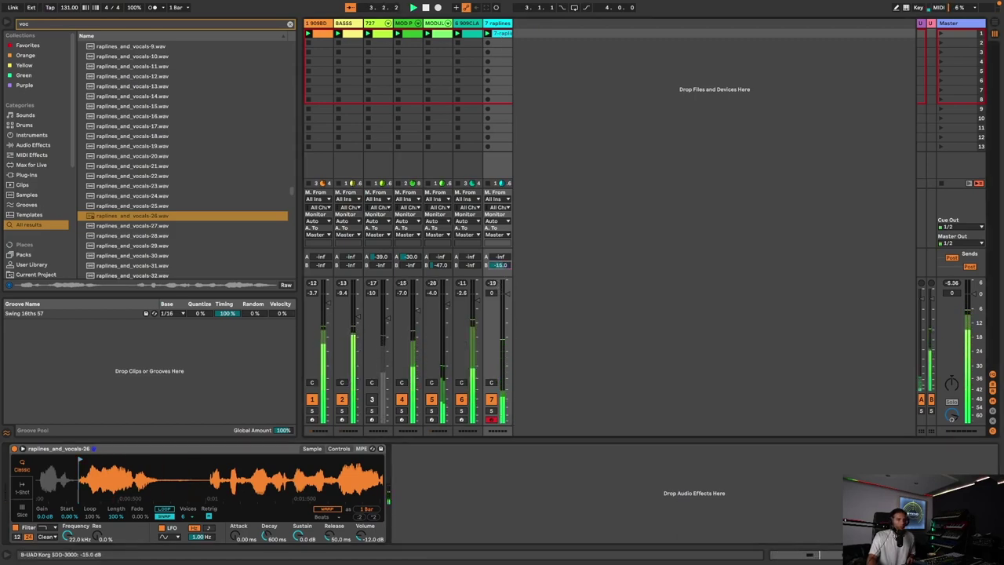
pyautogui.moveTo(507, 295); pyautogui.dragTo(507, 295)
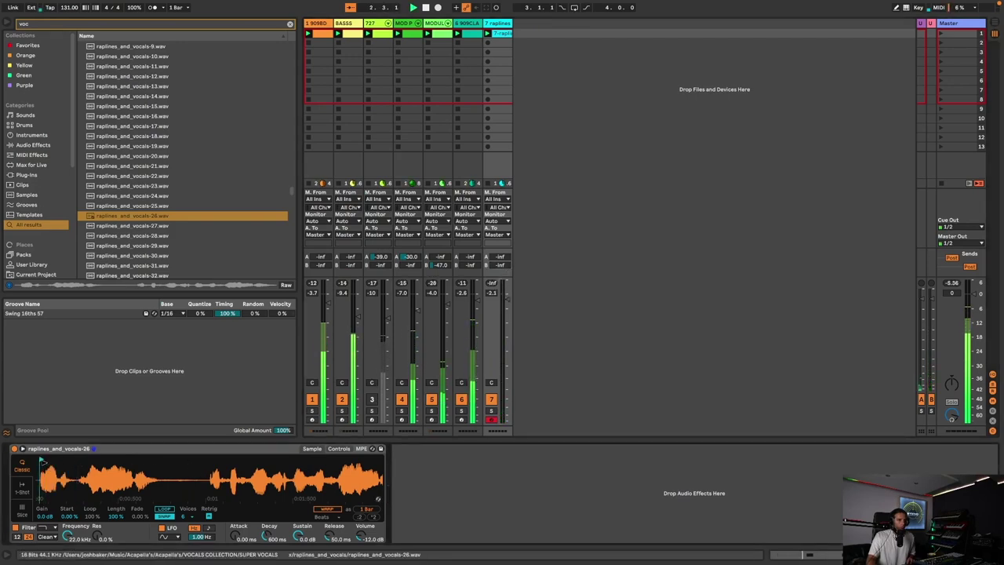
pyautogui.moveTo(43, 463)
pyautogui.mouseDown()
pyautogui.moveTo(371, 464)
pyautogui.moveTo(298, 463)
pyautogui.mouseUp()
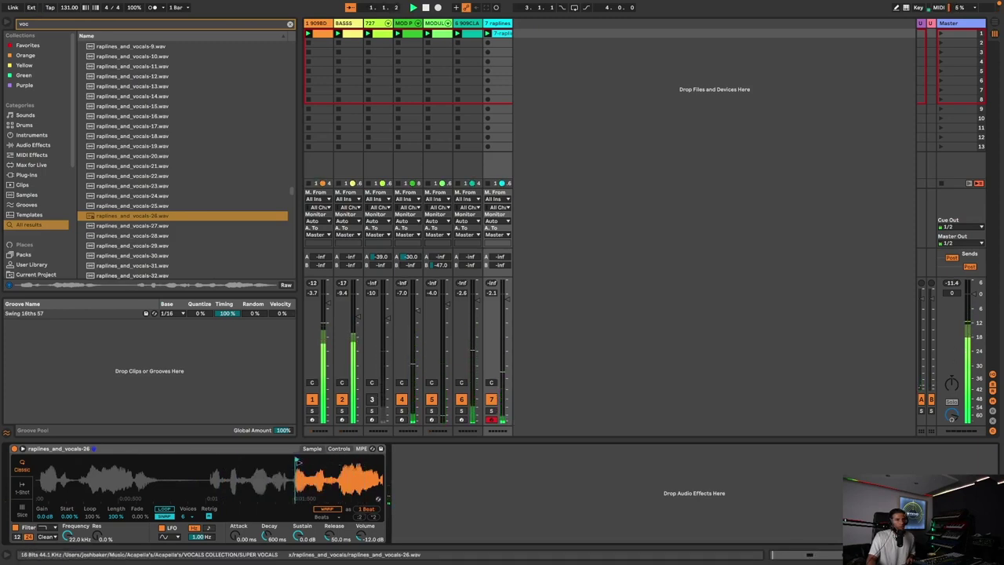
# Add a one-bar C#3 note at the start of the vocal clip and try it a semitone lower at C3.
pyautogui.click(498, 34)
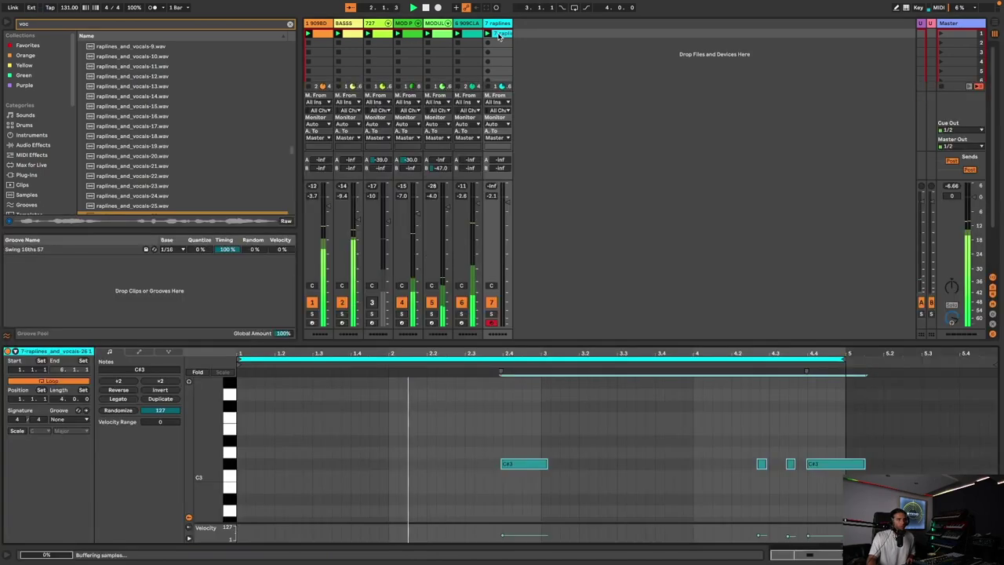
pyautogui.doubleClick(242, 464)
pyautogui.press('space')
pyautogui.moveTo(242, 464); pyautogui.dragTo(388, 467)
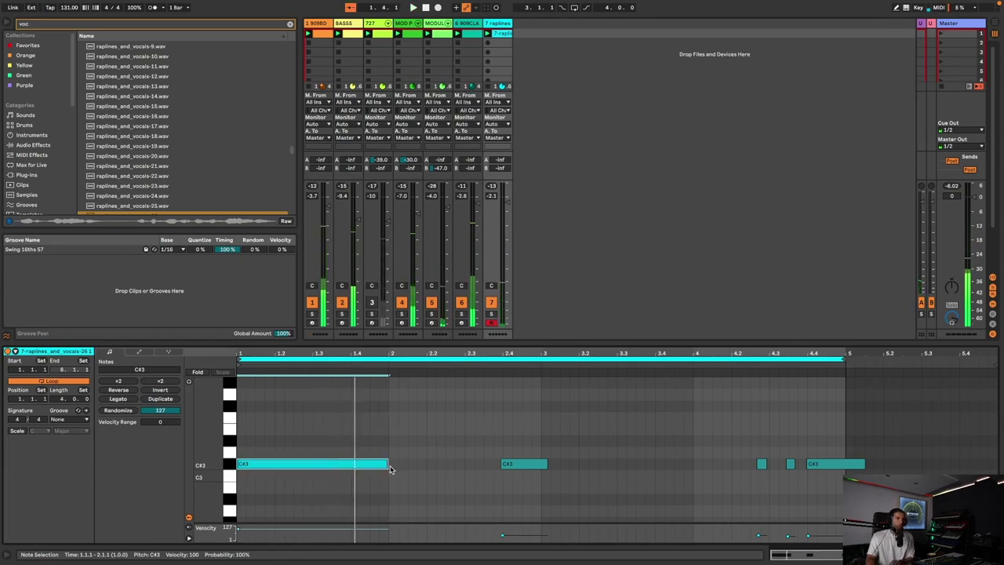
pyautogui.press('Down')
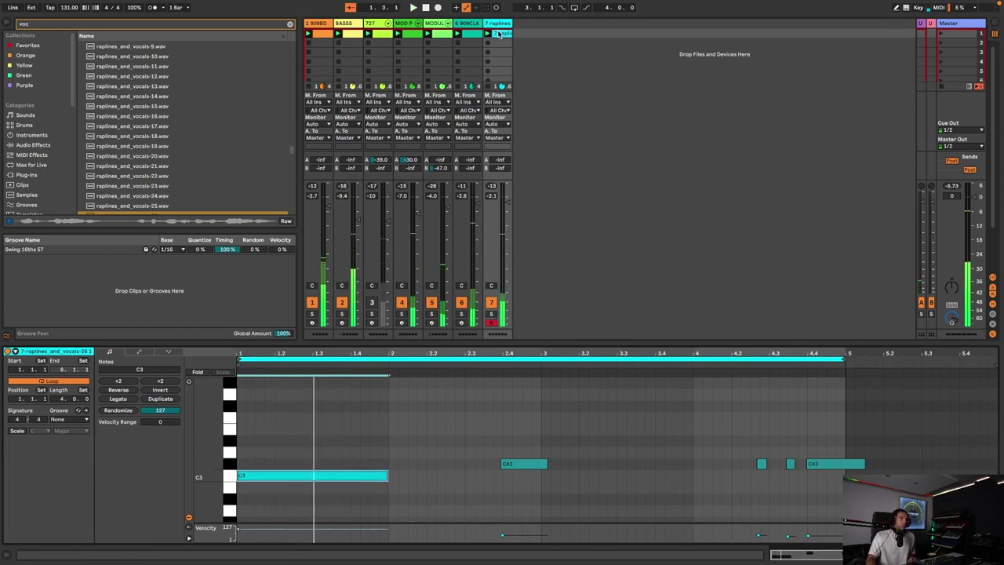
pyautogui.press('Up')
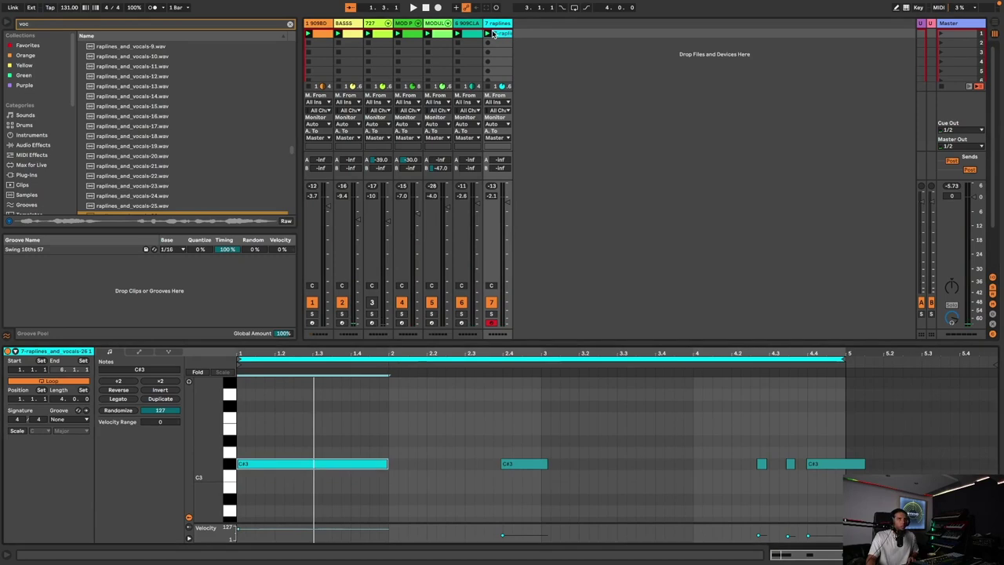
# Undo the added note and the vocal track's volume and sample start changes, and replay the vocal clip.
pyautogui.press('super+z')
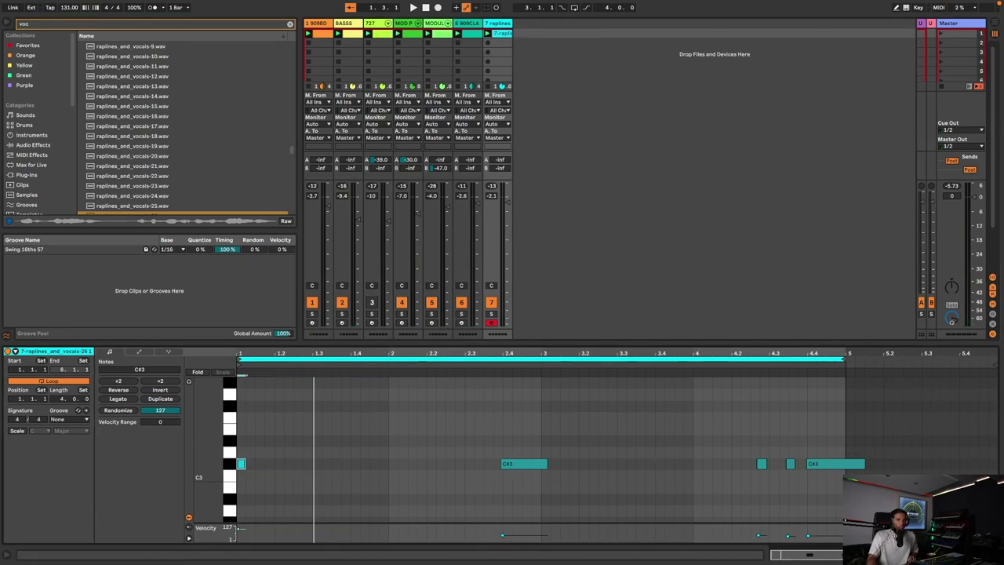
pyautogui.hotkey('shift', 'Tab')
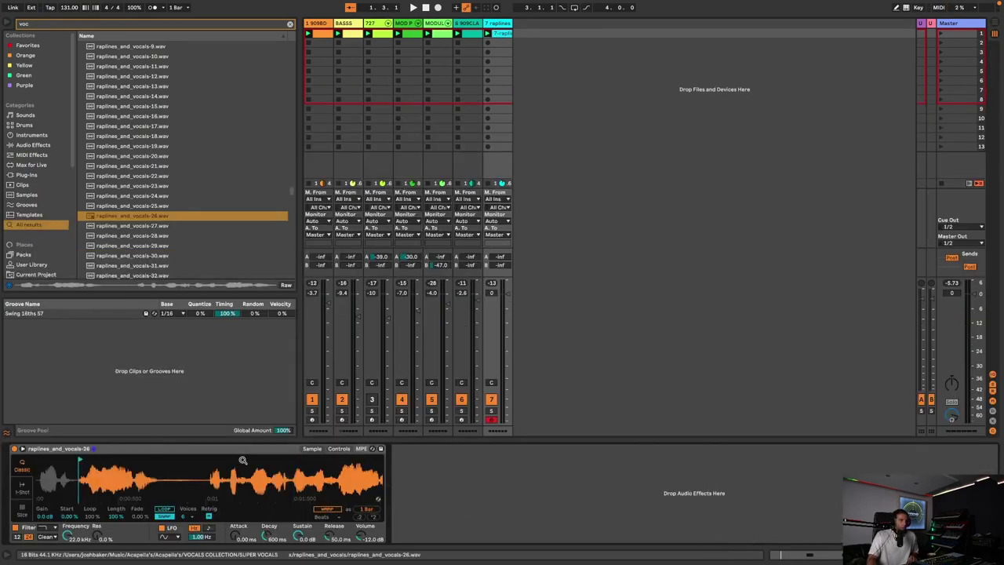
pyautogui.press('space')
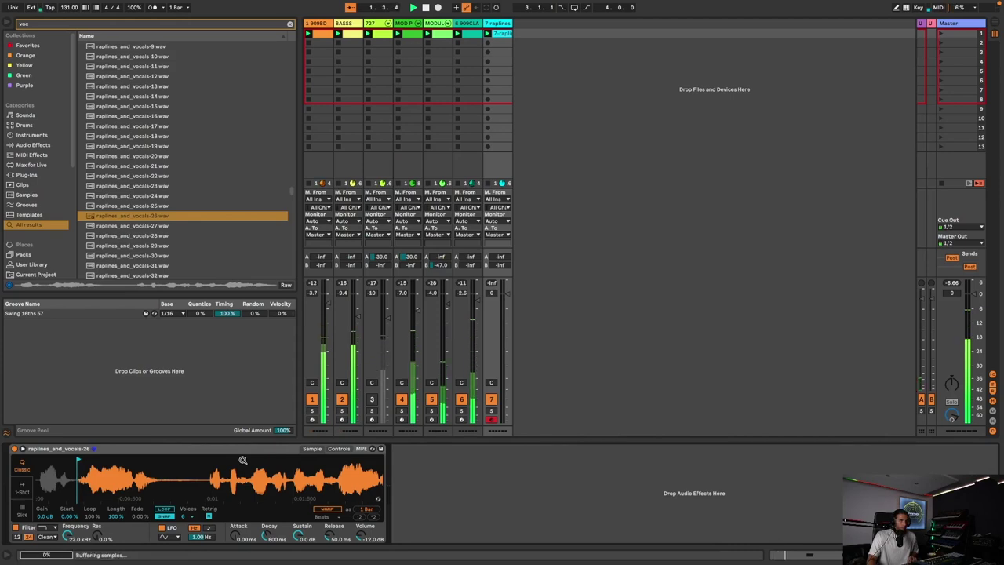
pyautogui.click(488, 34)
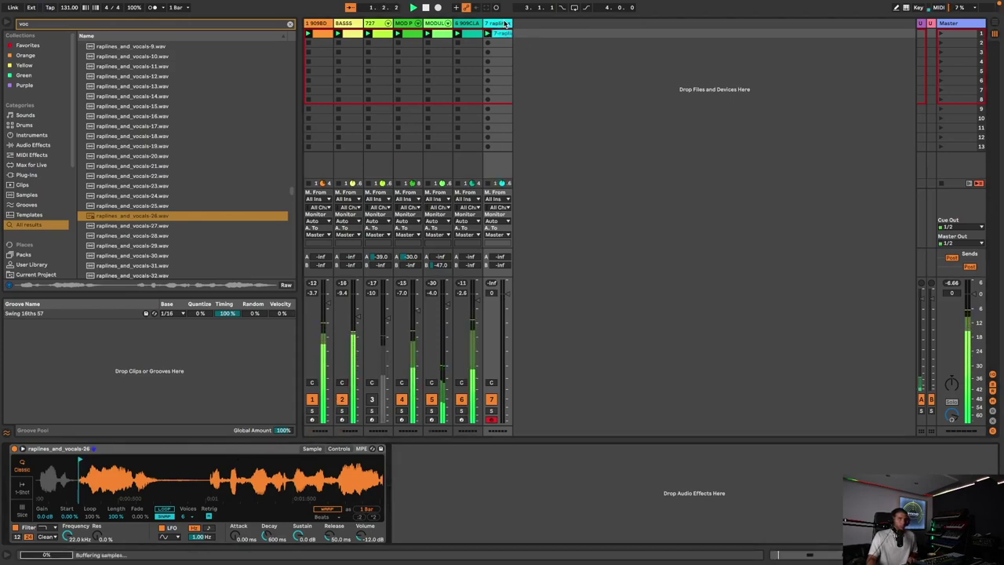
# Find Little AlterBoy by searching "alterboy", add it to the vocal track and load the preset "04 Older is Better".
pyautogui.write('alterboy')
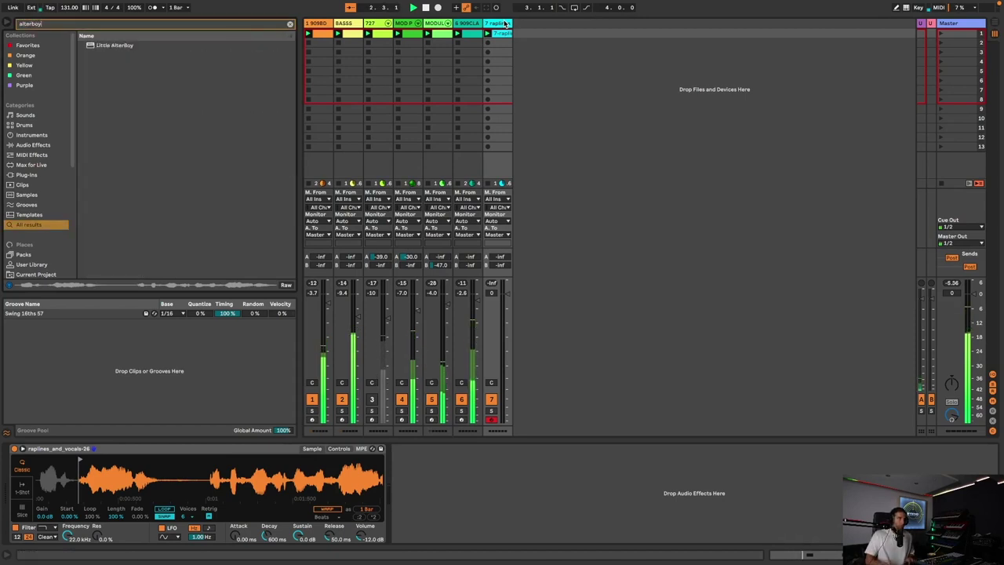
pyautogui.click(132, 45)
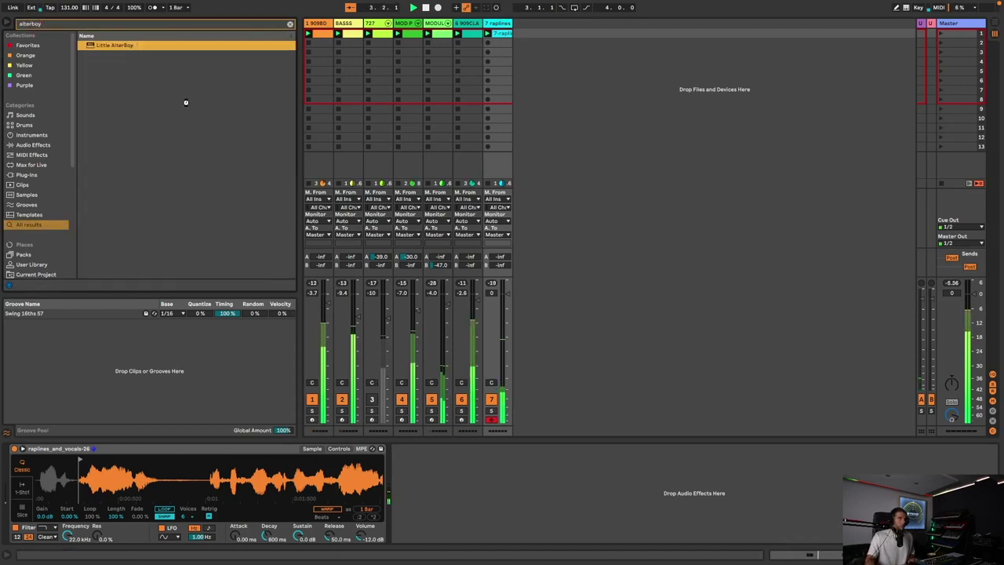
pyautogui.press('Return')
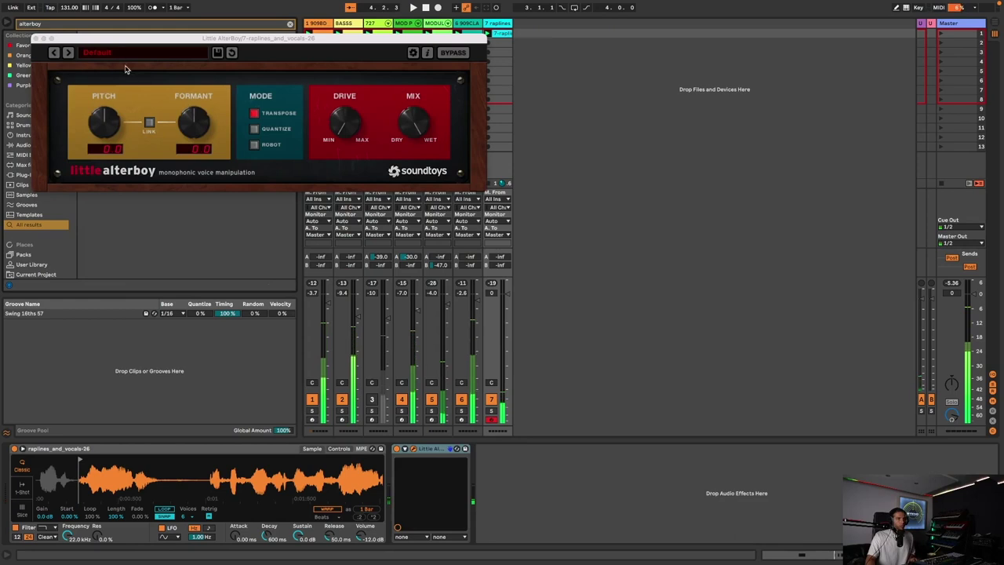
pyautogui.click(134, 52)
pyautogui.click(145, 83)
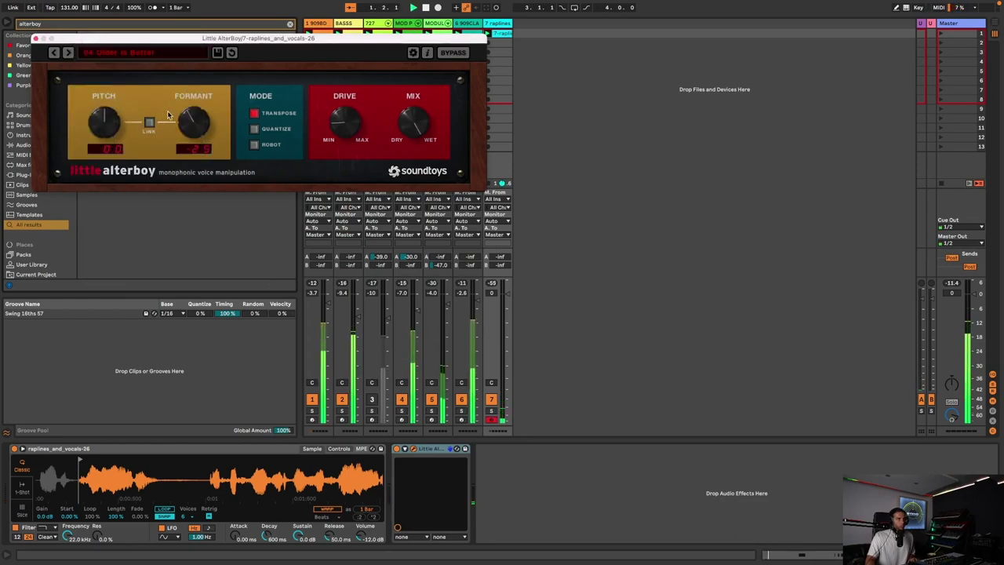
# Raise the vocal track's send A to -18 dB.
pyautogui.moveTo(500, 256); pyautogui.dragTo(500, 257)
pyautogui.press('space')
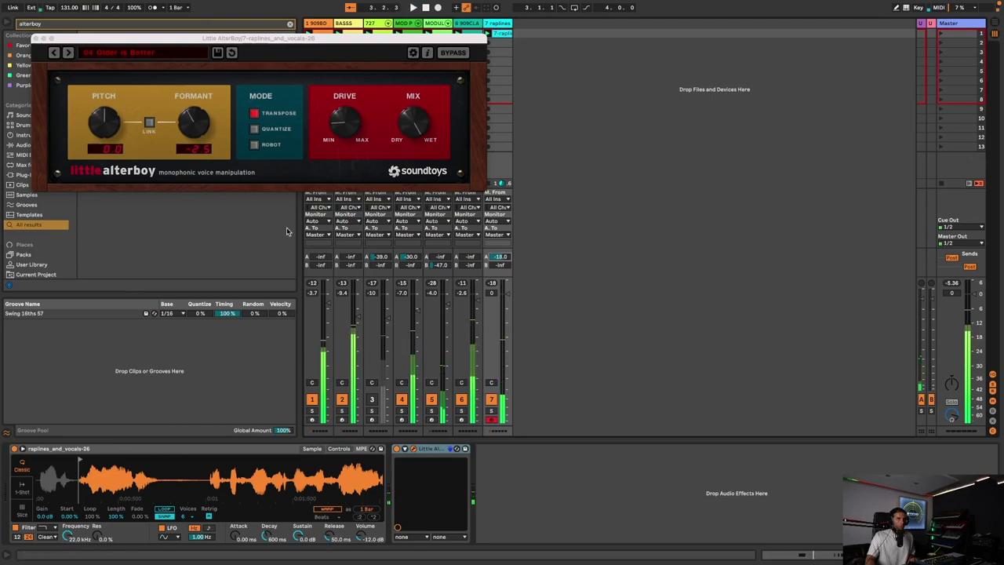
# Try Little AlterBoy with pitch at -7.0 and formant at 2.9, and delete the effect from the vocal track.
pyautogui.moveTo(110, 132); pyautogui.dragTo(113, 167)
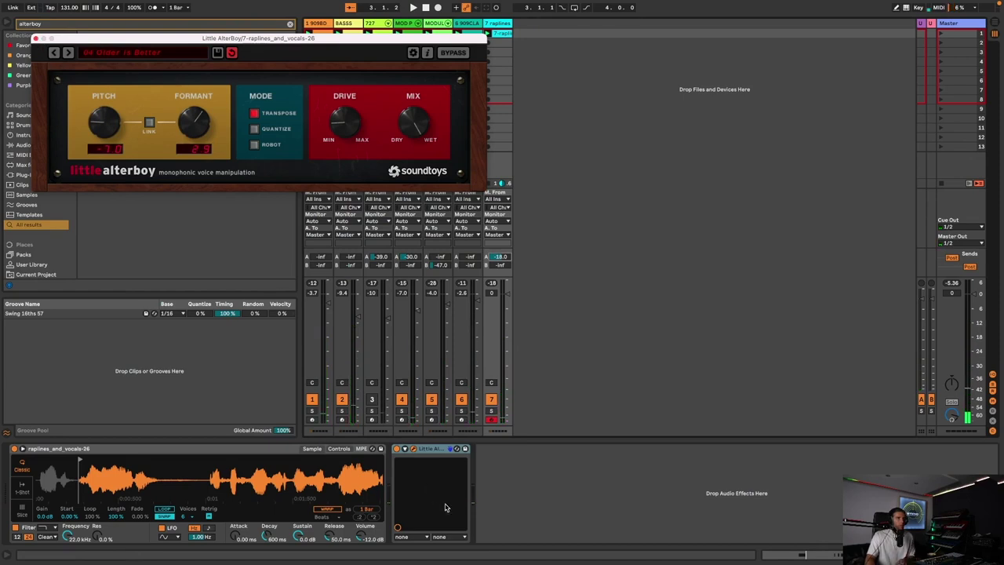
pyautogui.press('Delete')
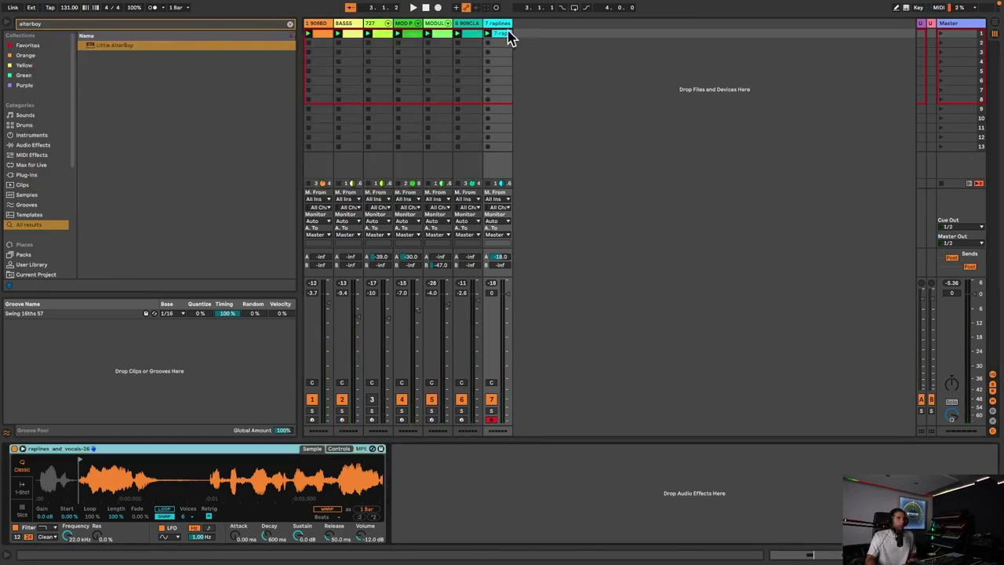
# Play the vocal clip with its notes open, return to the track's devices and clear the browser search.
pyautogui.doubleClick(502, 34)
pyautogui.press('space')
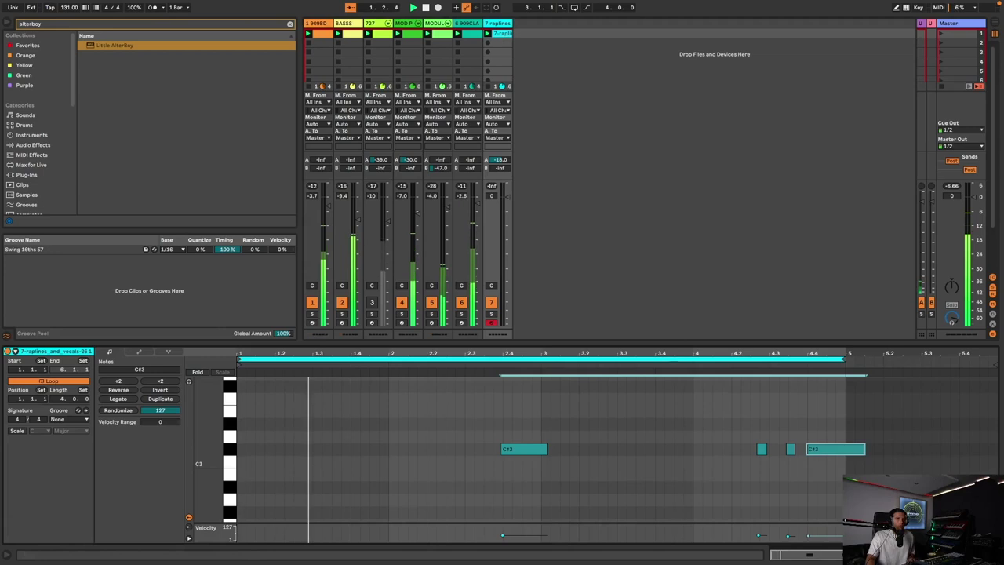
pyautogui.hotkey('shift', 'Tab')
pyautogui.hotkey('ctrl', 'f')
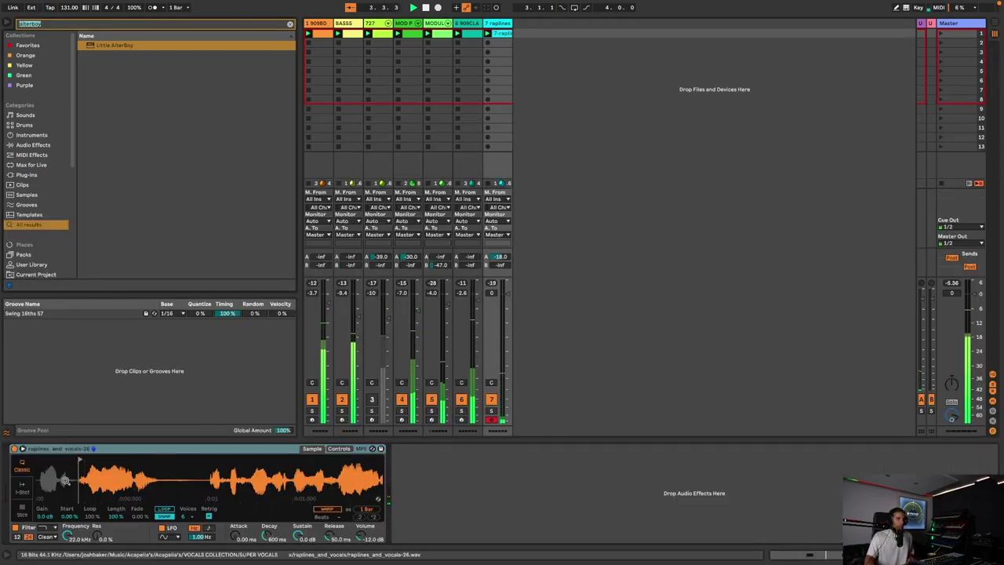
pyautogui.press('BackSpace')
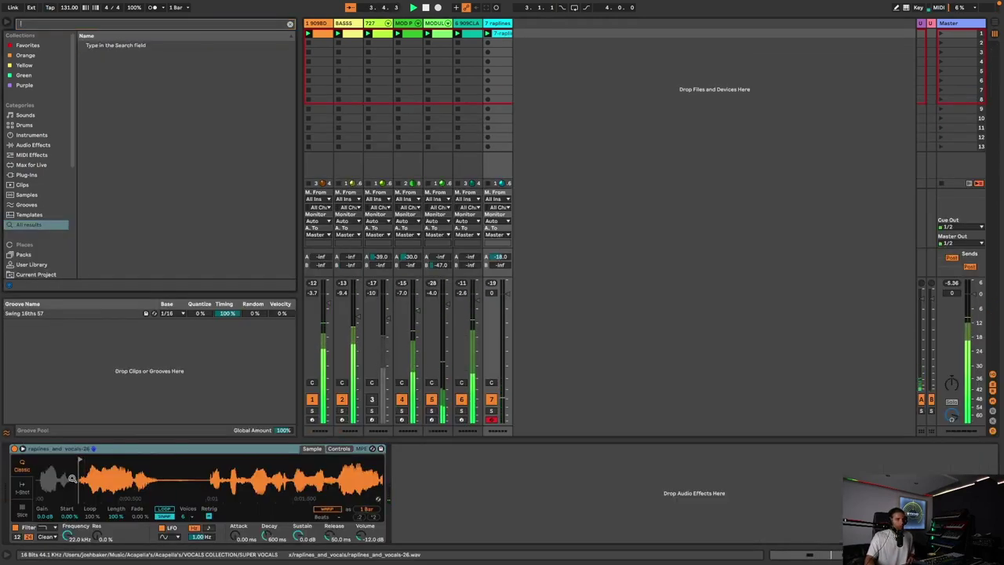
# Delete the three C#3 notes near the end of the vocal clip, keeping the first one, and play the result.
pyautogui.doubleClick(499, 34)
pyautogui.moveTo(695, 446); pyautogui.dragTo(957, 464)
pyautogui.press('Delete')
pyautogui.moveTo(499, 353)
pyautogui.mouseDown()
pyautogui.moveTo(499, 441)
pyautogui.moveTo(530, 451)
pyautogui.mouseUp()
pyautogui.press('space')
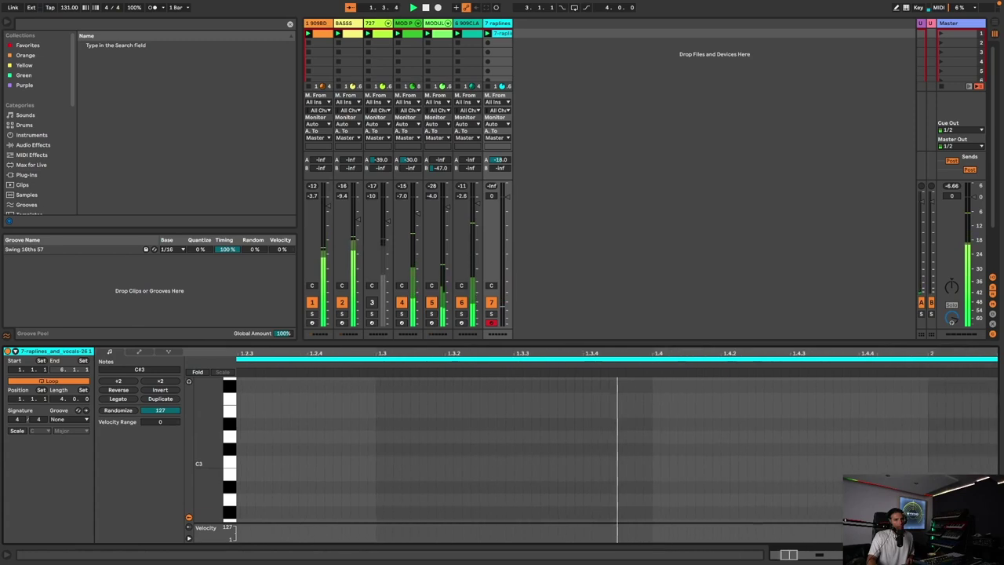
# Nudge the vocal sample's start marker slightly later and rename the track VOCAL.
pyautogui.hotkey('shift', 'Tab')
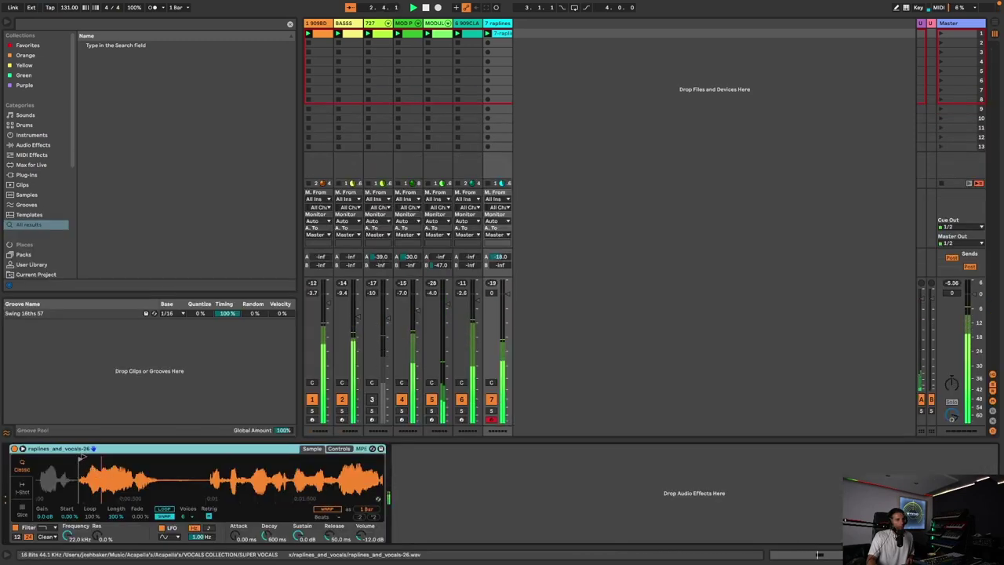
pyautogui.click(82, 458)
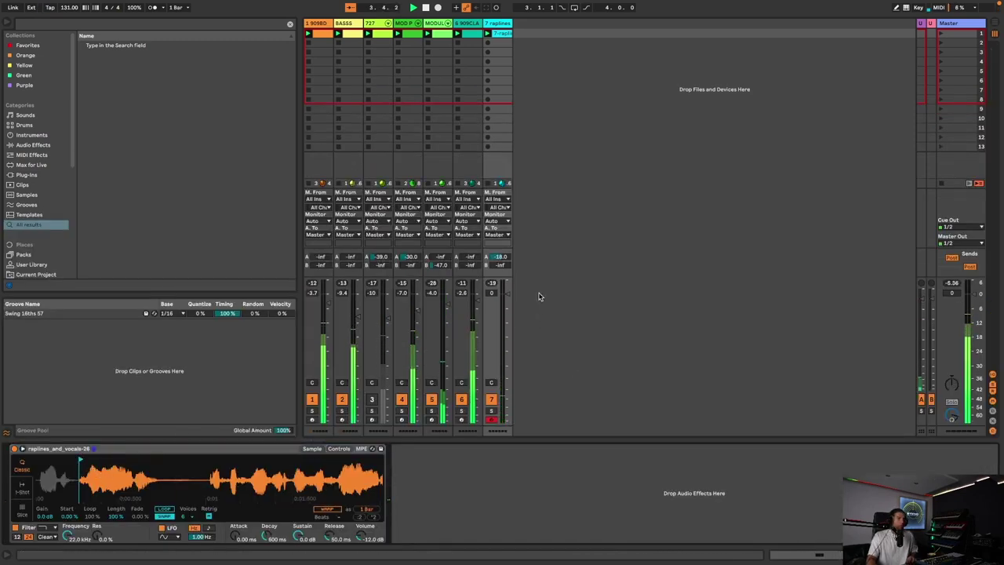
pyautogui.click(501, 24)
pyautogui.write('VOCAL')
pyautogui.press('Return')
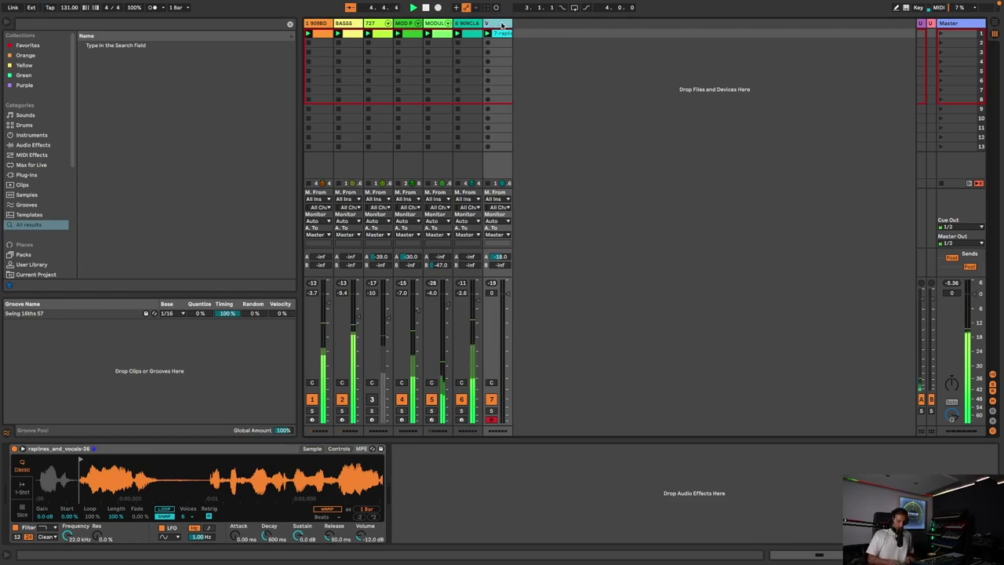
# Review the vocal clip's remaining note, then set the VOCAL track's volume to -3.9 dB and solo it.
pyautogui.doubleClick(504, 37)
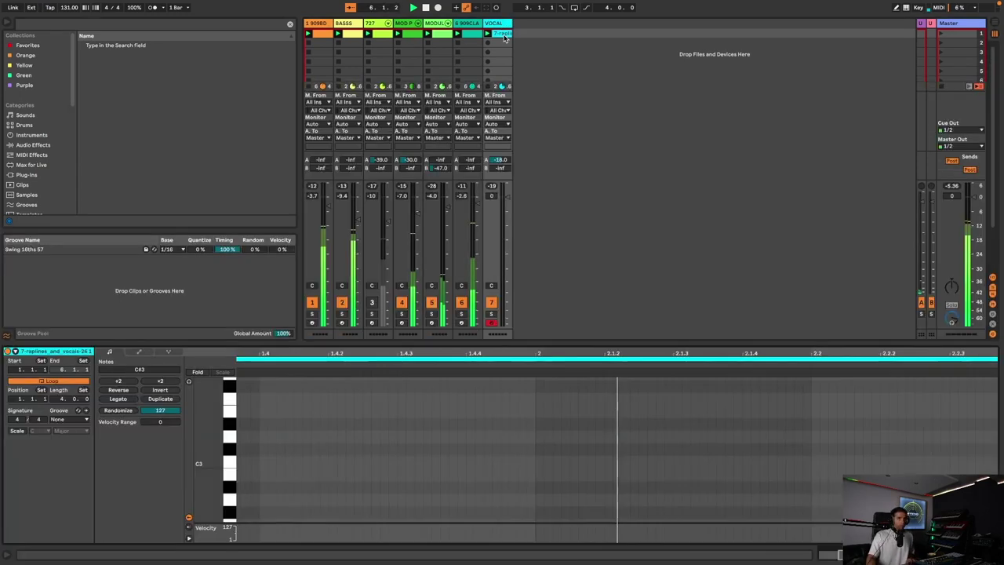
pyautogui.moveTo(539, 349); pyautogui.dragTo(679, 357)
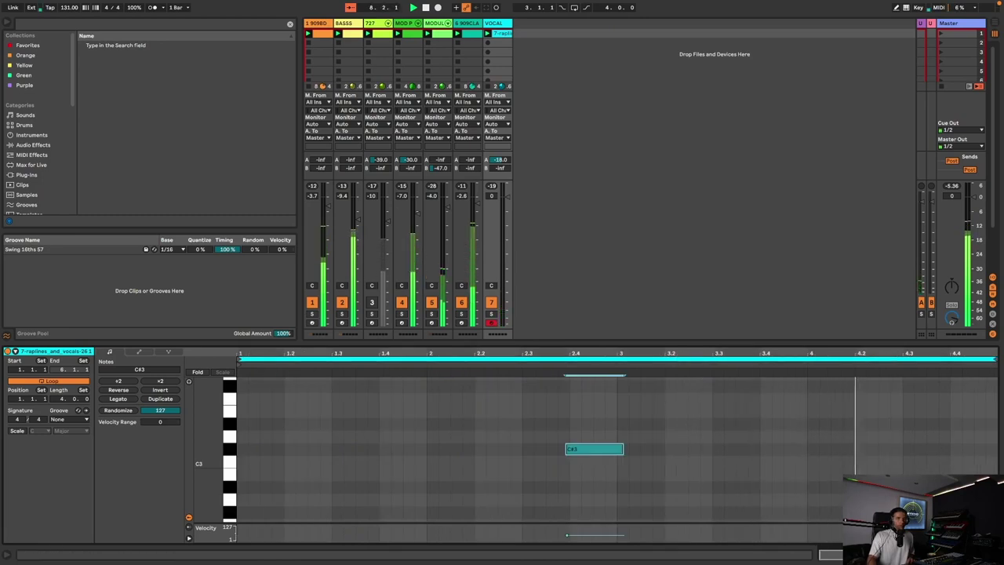
pyautogui.press('super+alt+l')
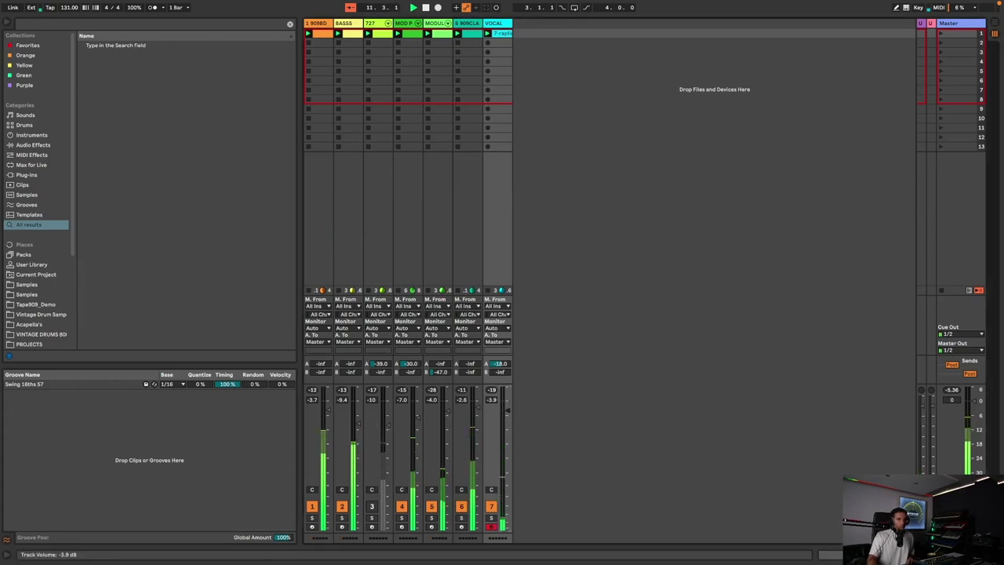
pyautogui.click(491, 517)
# Find Crystallizer by searching "crystal" and add it to the VOCAL track.
pyautogui.doubleClick(499, 26)
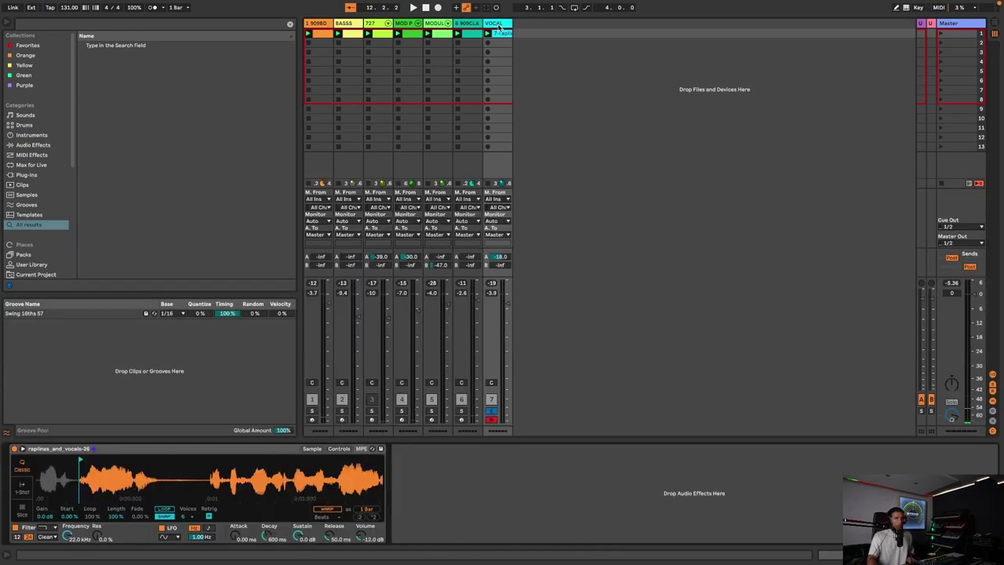
pyautogui.press('super+f')
pyautogui.write('crystal')
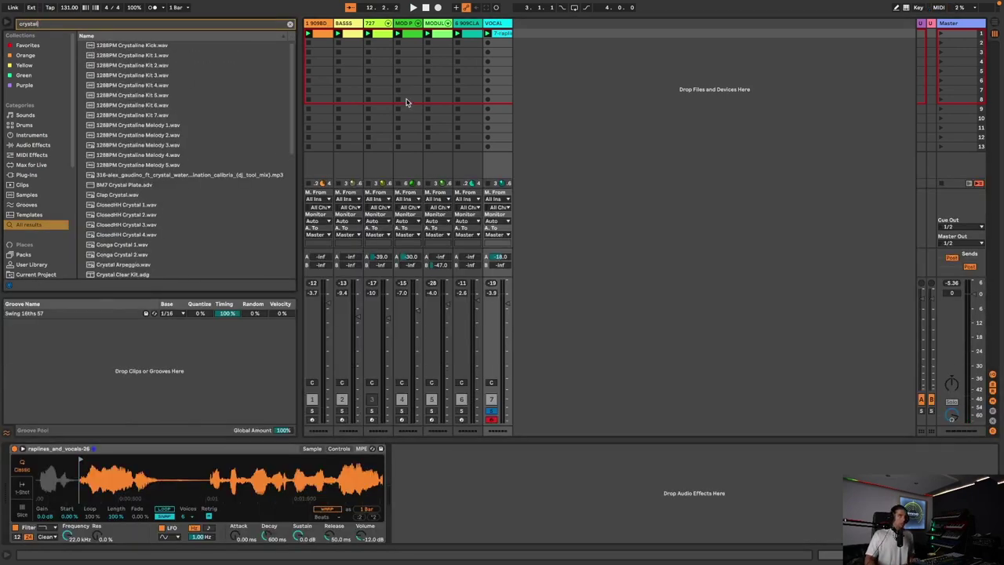
pyautogui.scroll(-3, 200, 191)
pyautogui.scroll(-5, 200, 190)
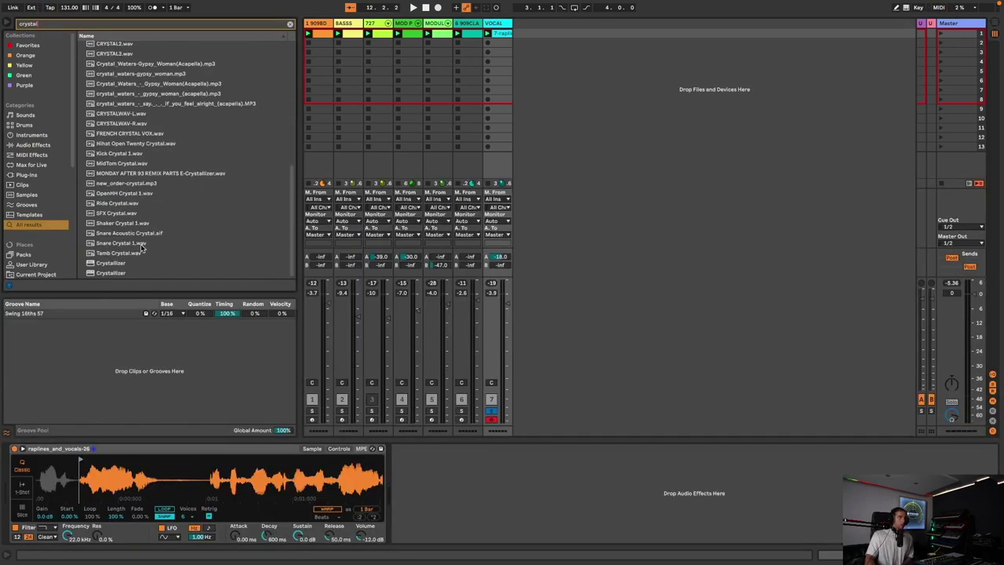
pyautogui.click(122, 273)
pyautogui.press('Return')
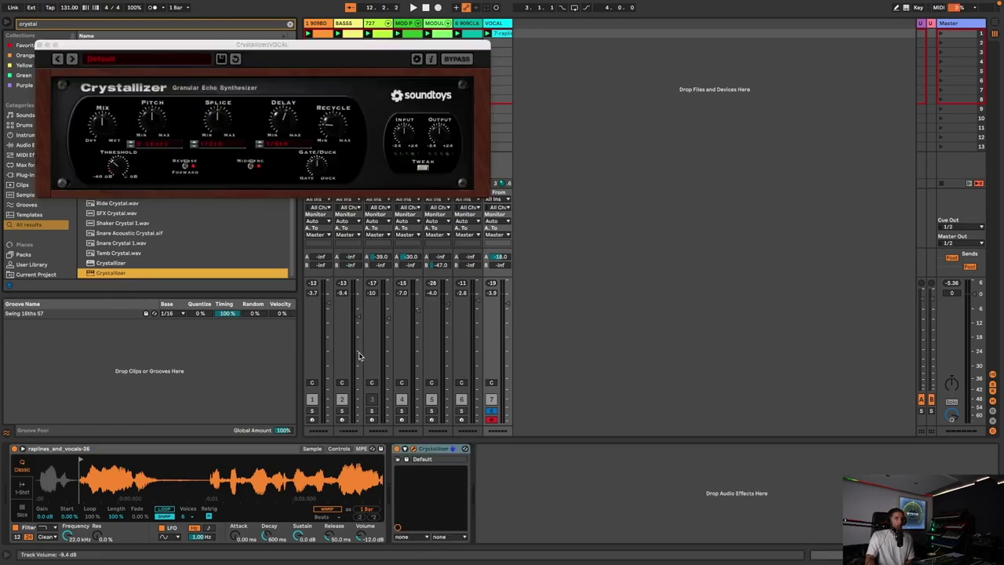
# Try Crystallizer presets from the "08 Guitar & Keys" folder, including MuffledUpOctave and SplitMicroMaybe, on the soloed vocal.
pyautogui.click(171, 62)
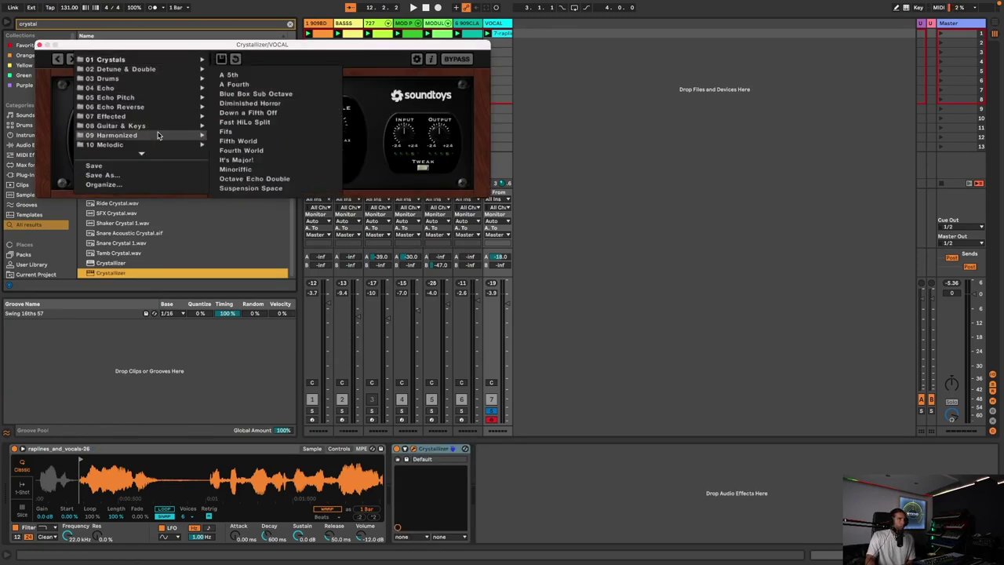
pyautogui.moveTo(162, 126)
pyautogui.click(249, 125)
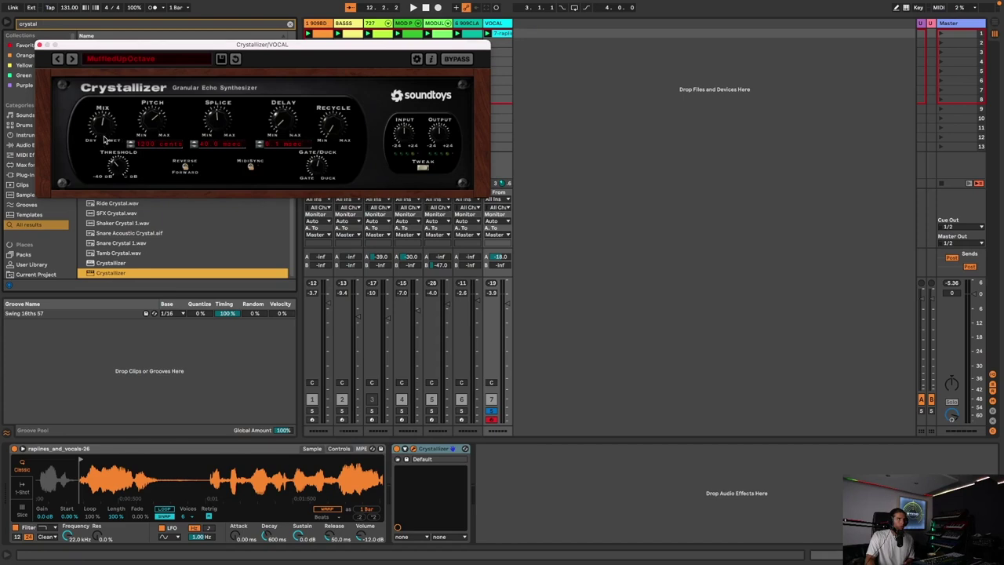
pyautogui.press('space')
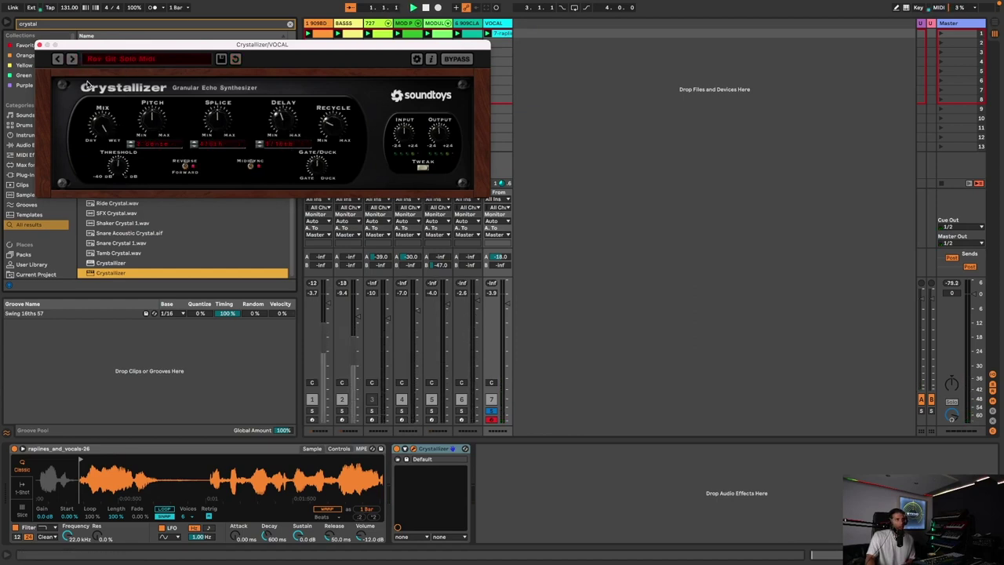
pyautogui.click(70, 60)
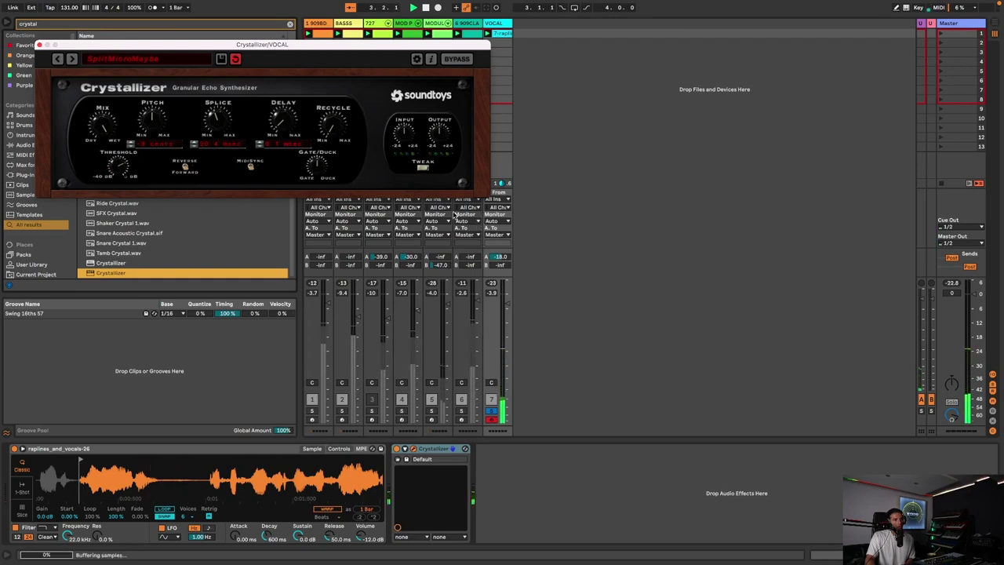
# Load the Crystallizer preset "Medium Boing-Up" from the "05 Echo Pitch" folder and play the vocal through it.
pyautogui.click(96, 61)
pyautogui.moveTo(111, 70)
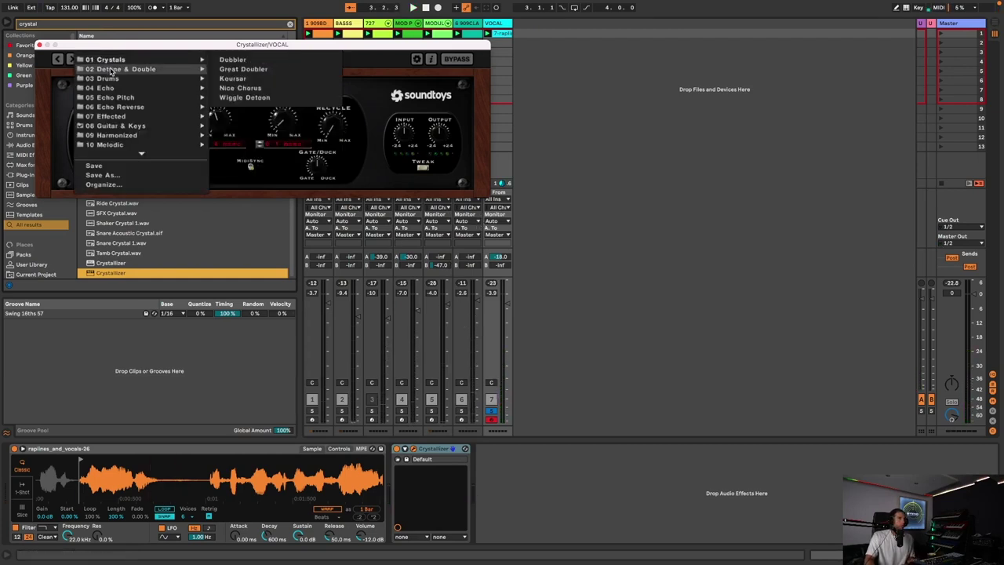
pyautogui.moveTo(119, 99)
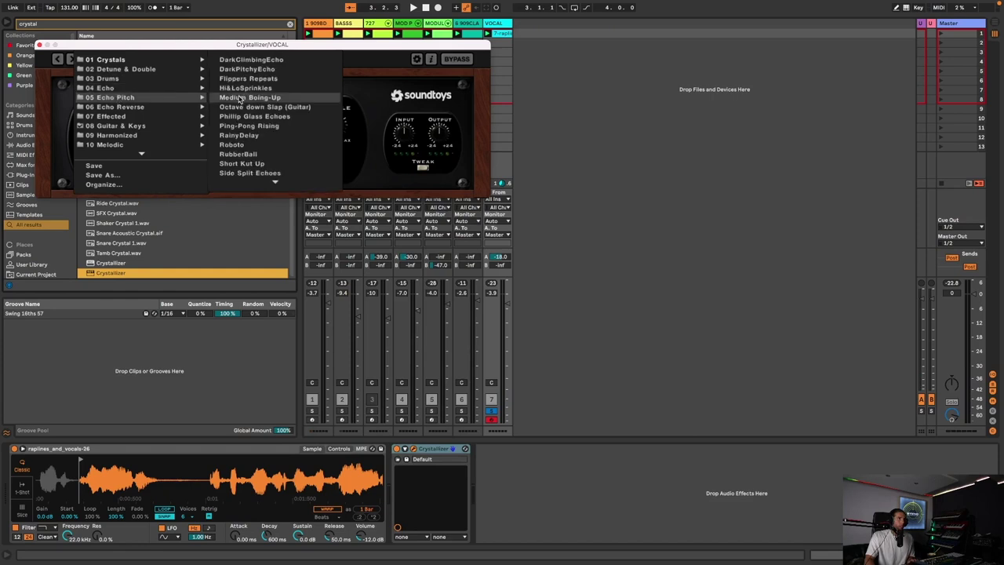
pyautogui.click(237, 98)
pyautogui.press('space')
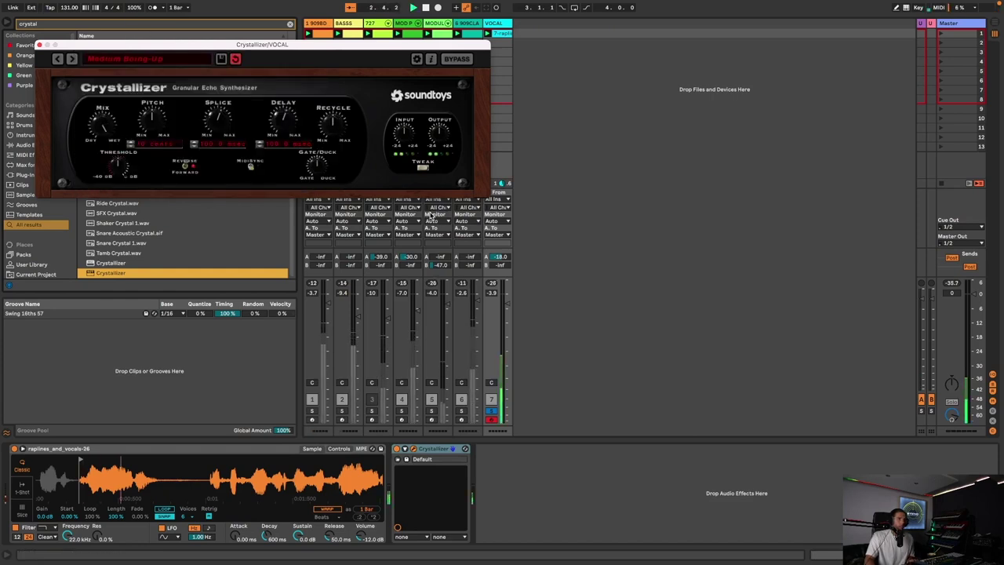
# Unsolo the VOCAL track and lower its volume to -5.9 dB against the full groove.
pyautogui.click(492, 410)
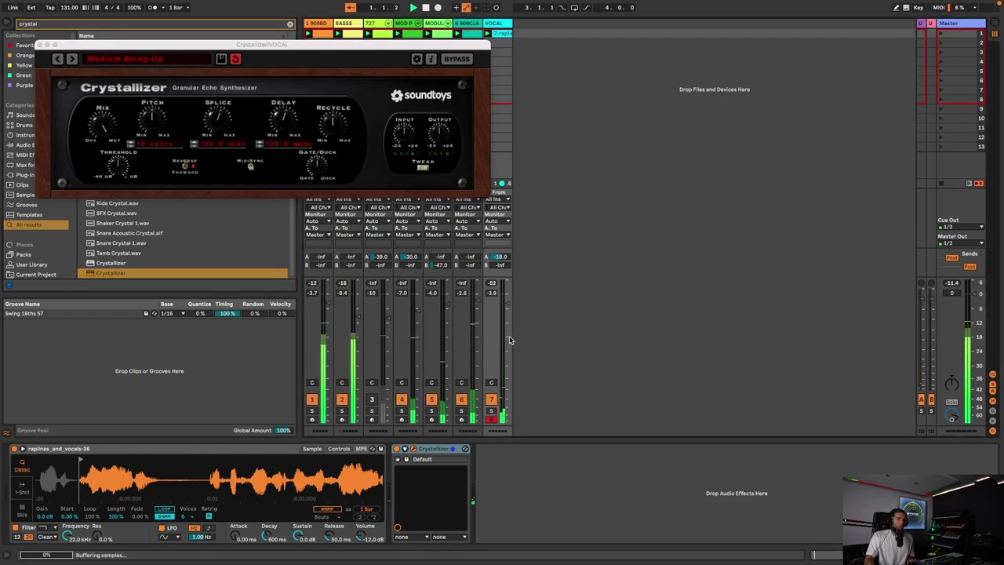
pyautogui.moveTo(507, 308); pyautogui.dragTo(508, 307)
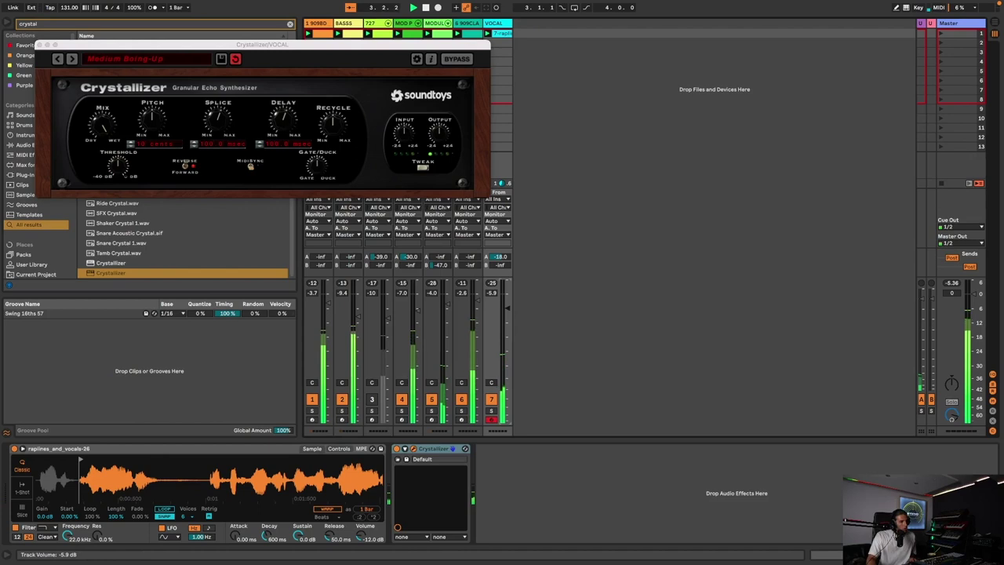
# Close the Crystallizer window and duplicate the VOCAL track.
pyautogui.click(38, 45)
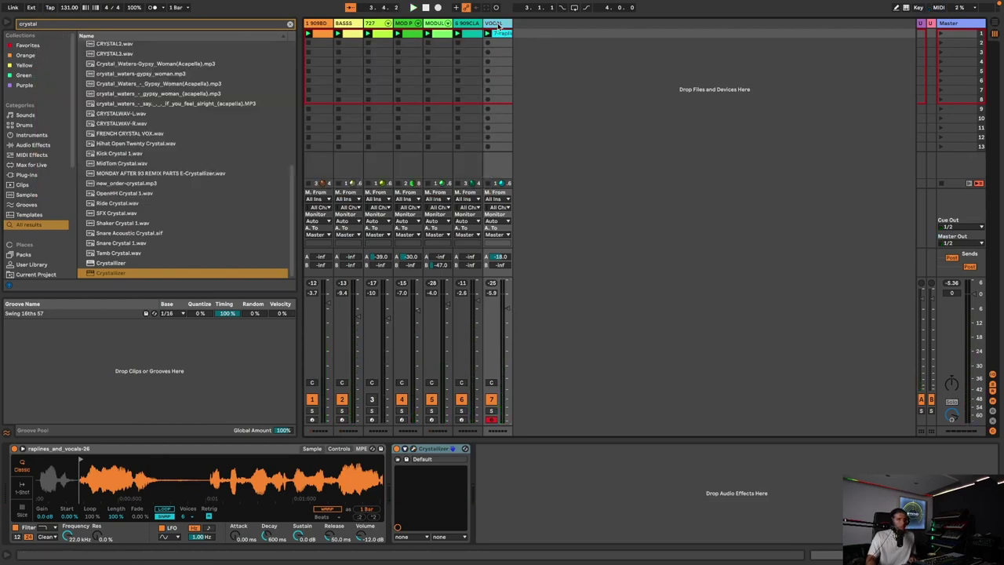
pyautogui.hotkey('ctrl', 'd')
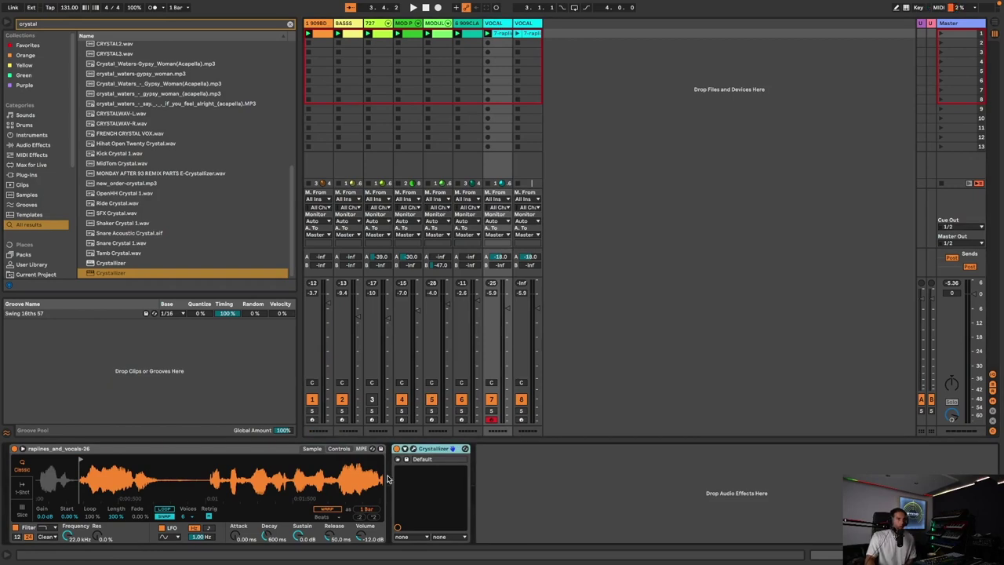
# Bypass Crystallizer on the first vocal track and compare it with the second vocal track during playback.
pyautogui.click(397, 449)
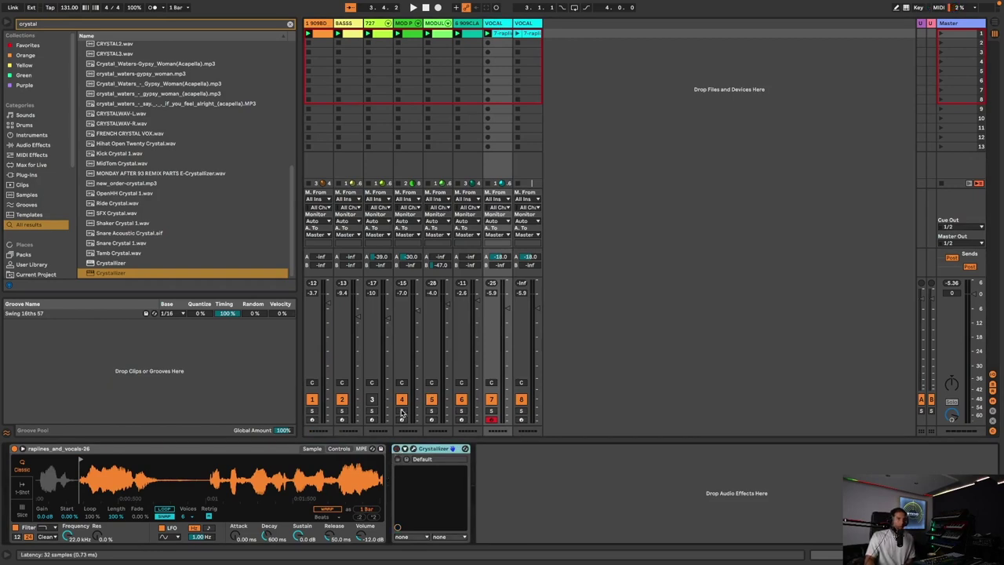
pyautogui.click(517, 33)
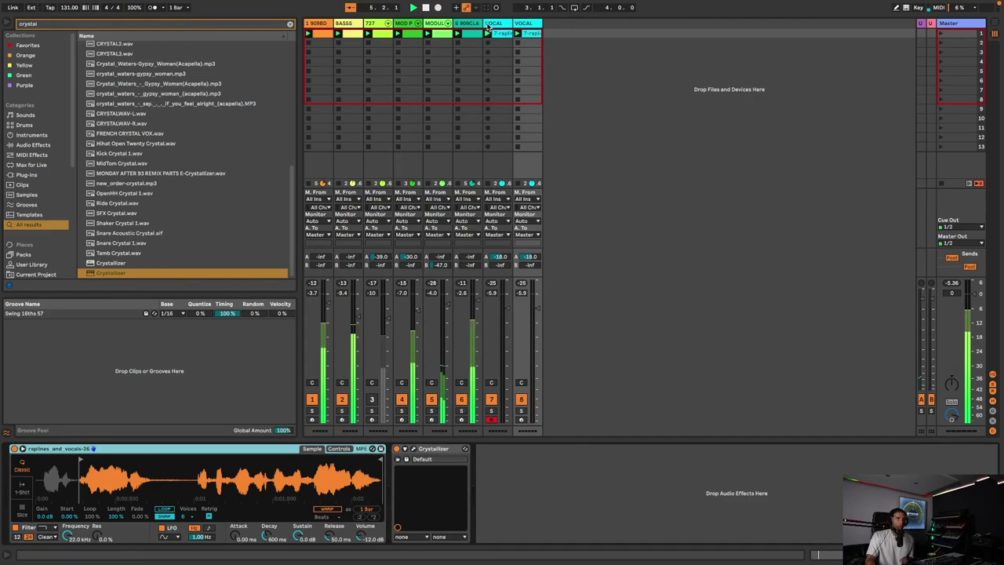
pyautogui.click(510, 275)
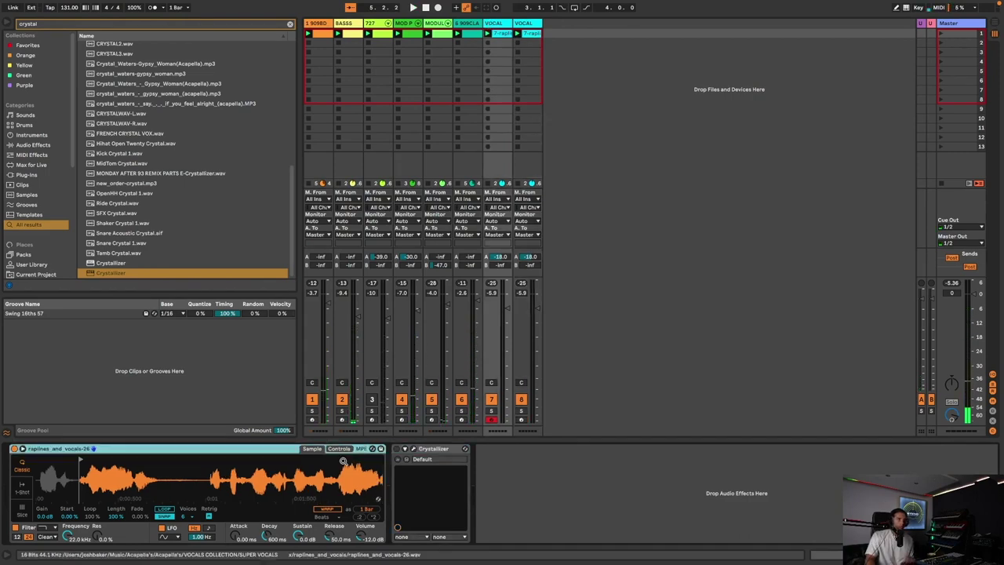
# Audition the first vocal track's sample transposed to -5 st and return its transposition to 0 st.
pyautogui.click(340, 449)
pyautogui.click(334, 510)
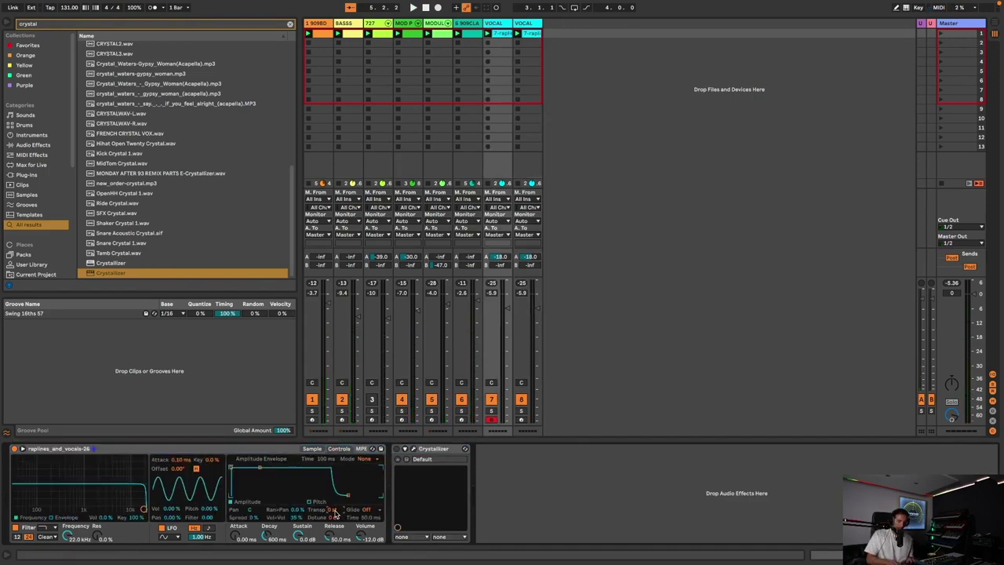
pyautogui.press('space')
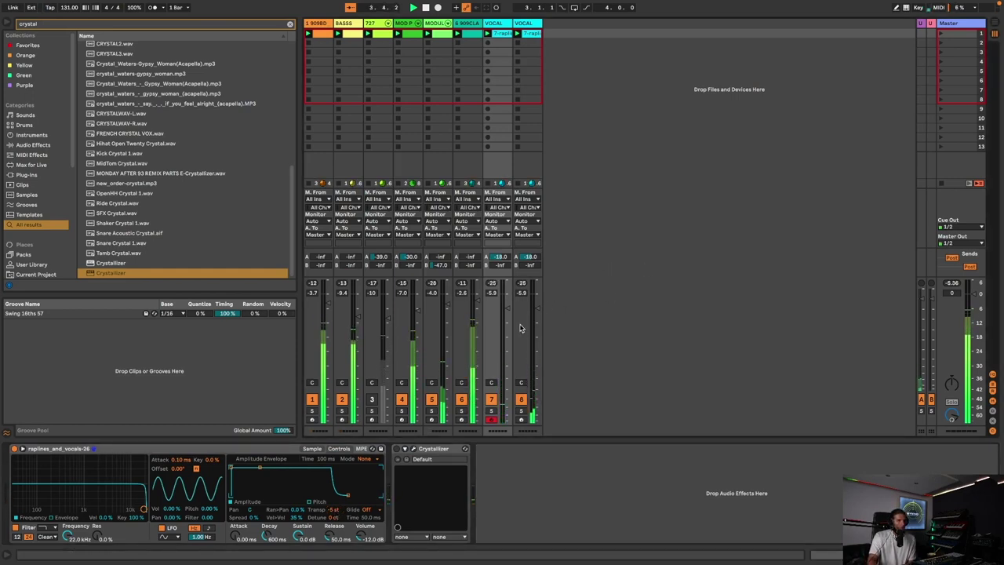
pyautogui.press('space')
pyautogui.moveTo(331, 512); pyautogui.dragTo(331, 508)
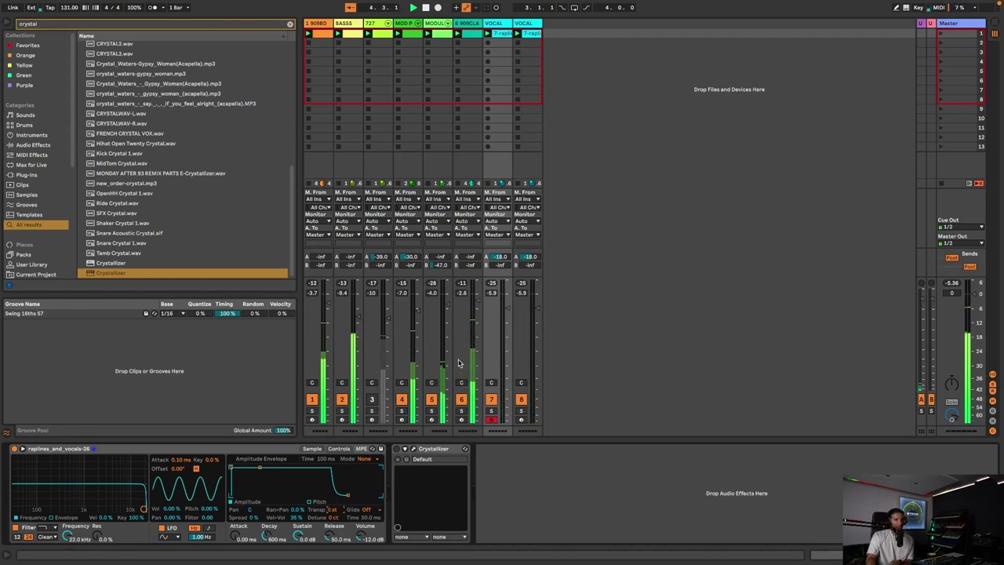
# Switch Crystallizer back on for the first vocal track and audition its presets during playback, including Hi&LoSprinkles.
pyautogui.click(397, 449)
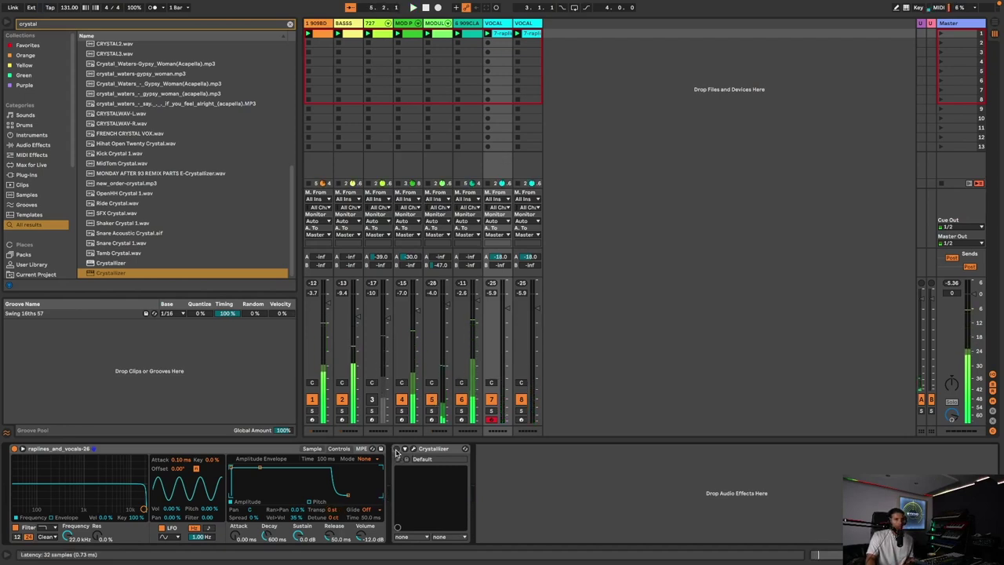
pyautogui.click(414, 450)
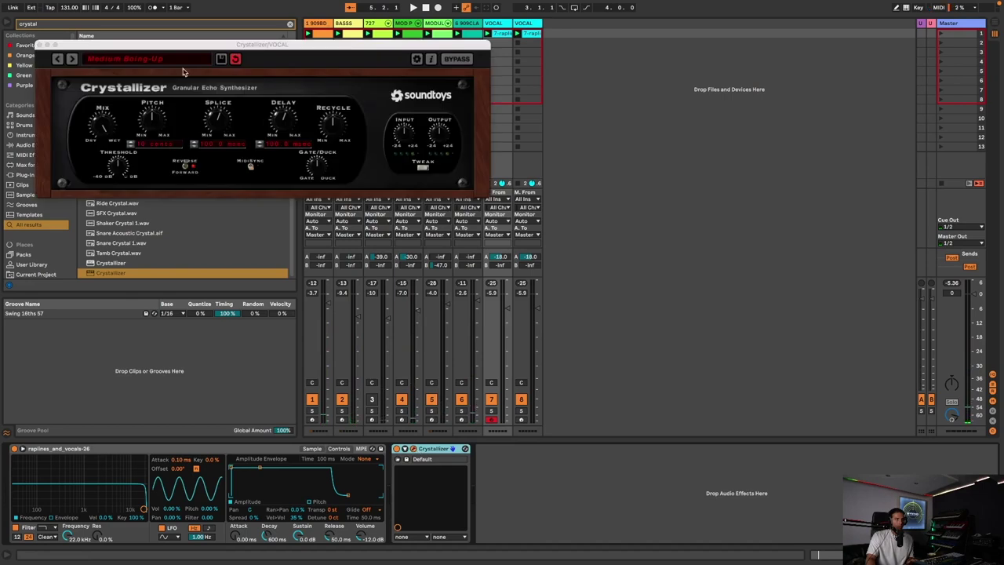
pyautogui.click(72, 59)
pyautogui.press('space')
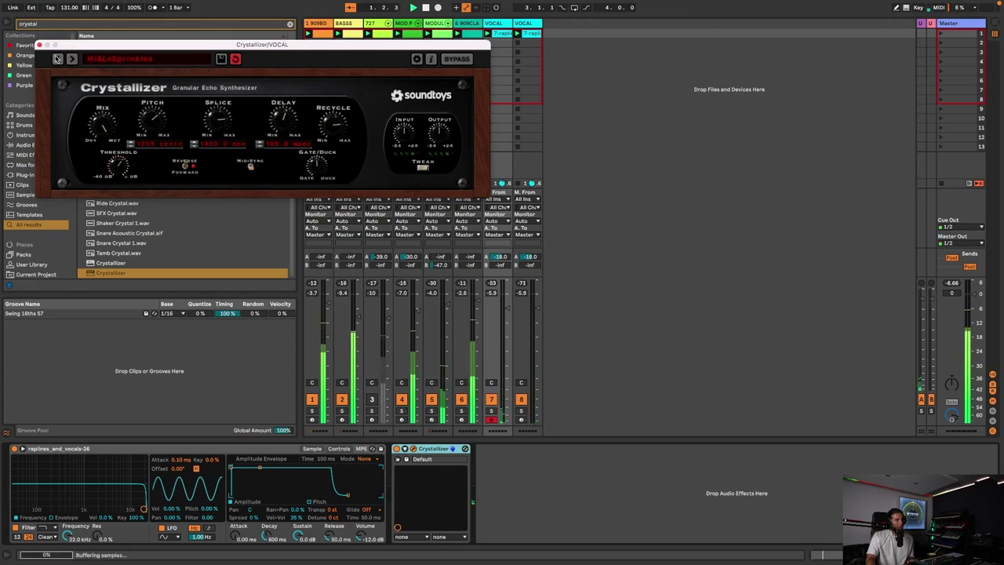
pyautogui.click(40, 45)
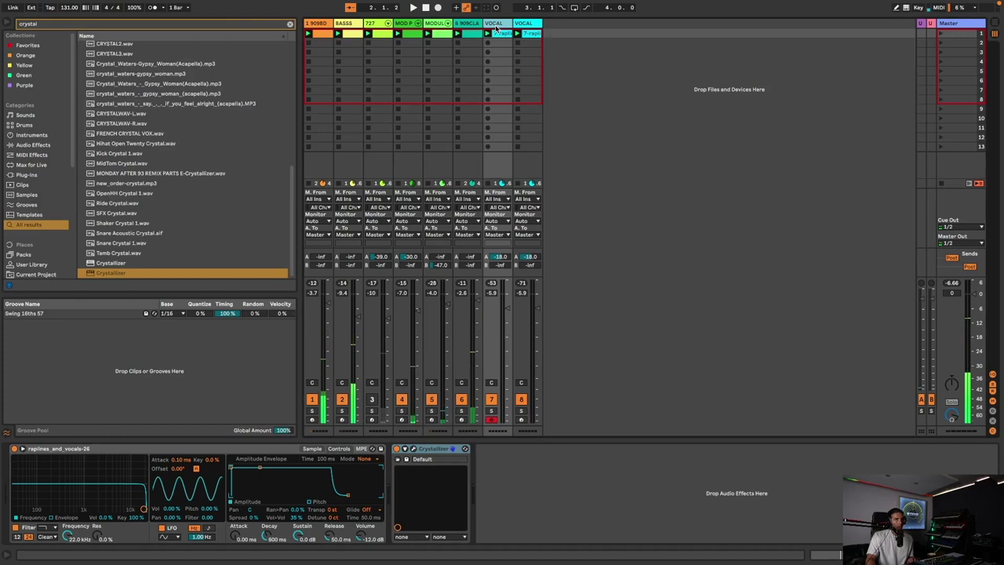
# Duplicate a vocal track and set the middle vocal track's volume to 0 dB.
pyautogui.hotkey('ctrl', 'd')
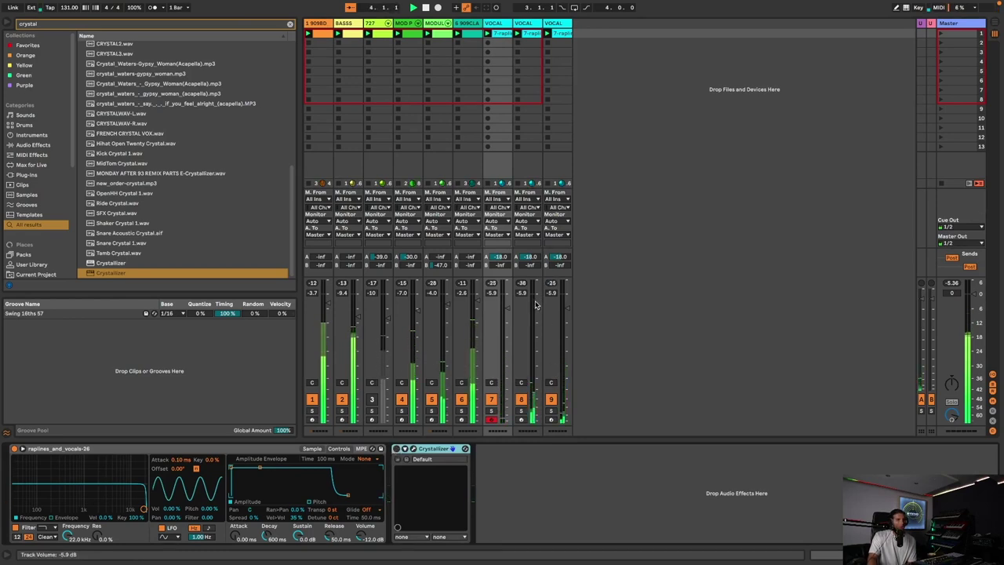
pyautogui.moveTo(535, 304); pyautogui.dragTo(538, 299)
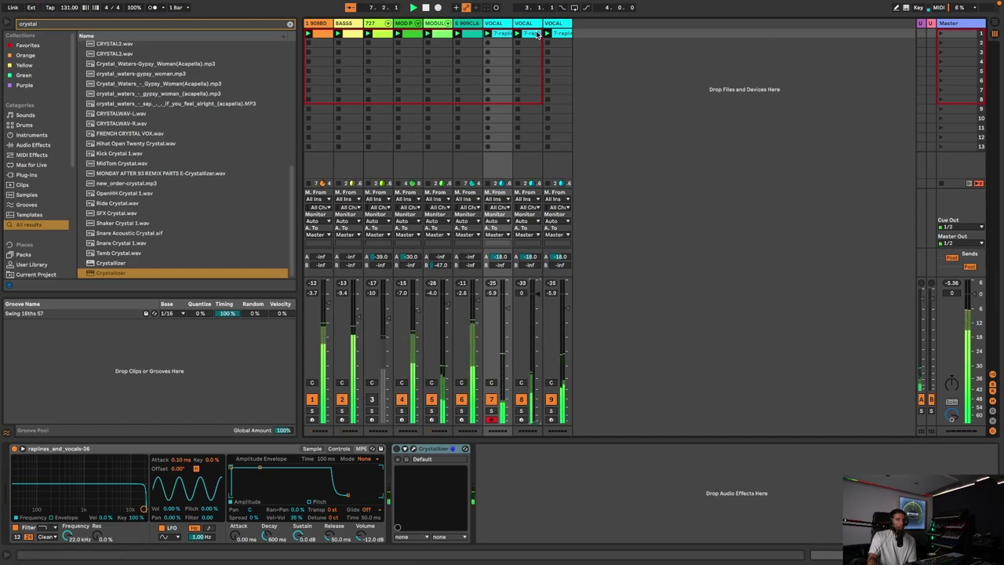
pyautogui.hotkey('shift', 'Tab')
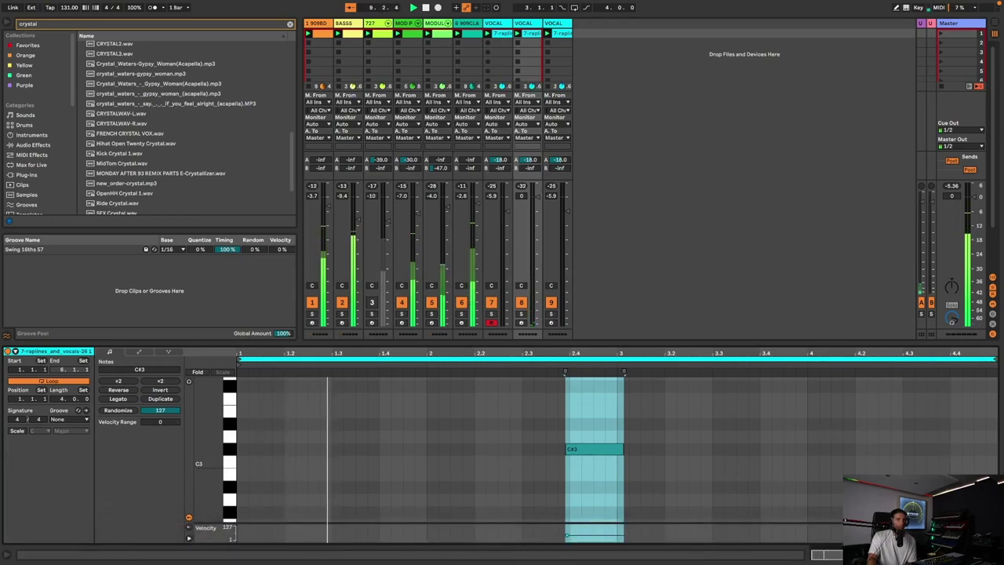
pyautogui.hotkey('shift', 'Tab')
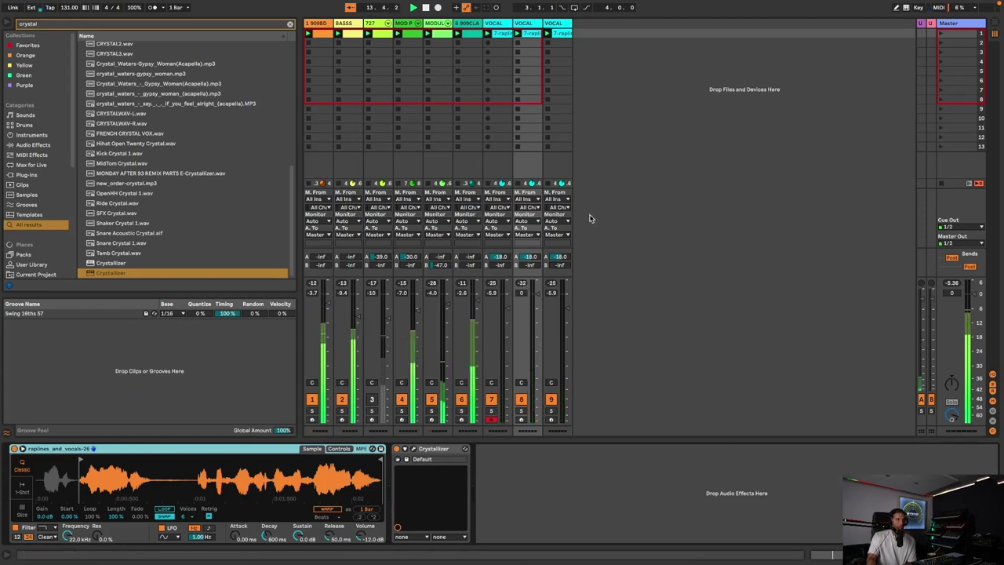
# Add a new MIDI track loaded with Tamb Crystal.wav and set its volume to about -11 dB.
pyautogui.click(187, 253)
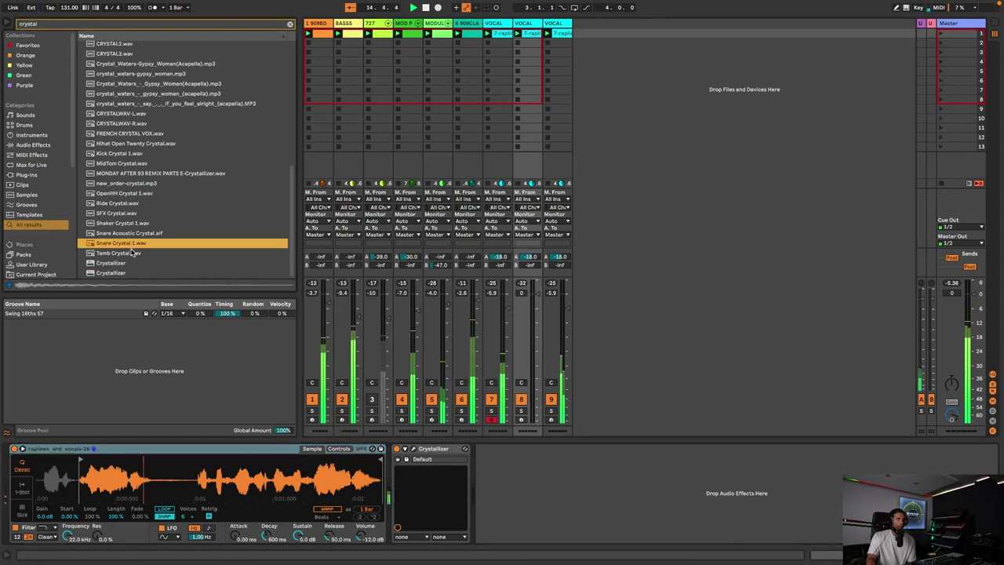
pyautogui.rightClick(603, 26)
pyautogui.click(632, 37)
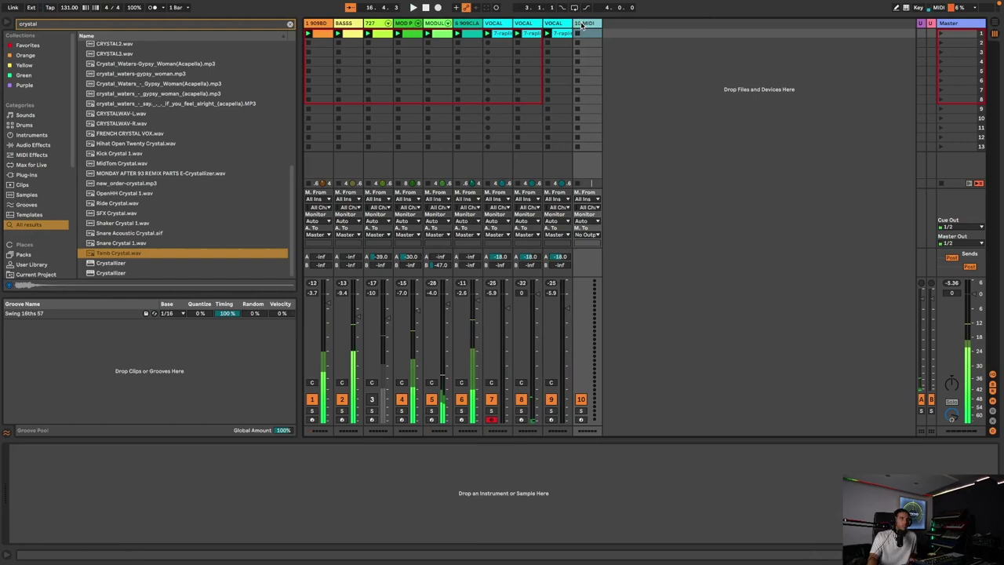
pyautogui.doubleClick(119, 253)
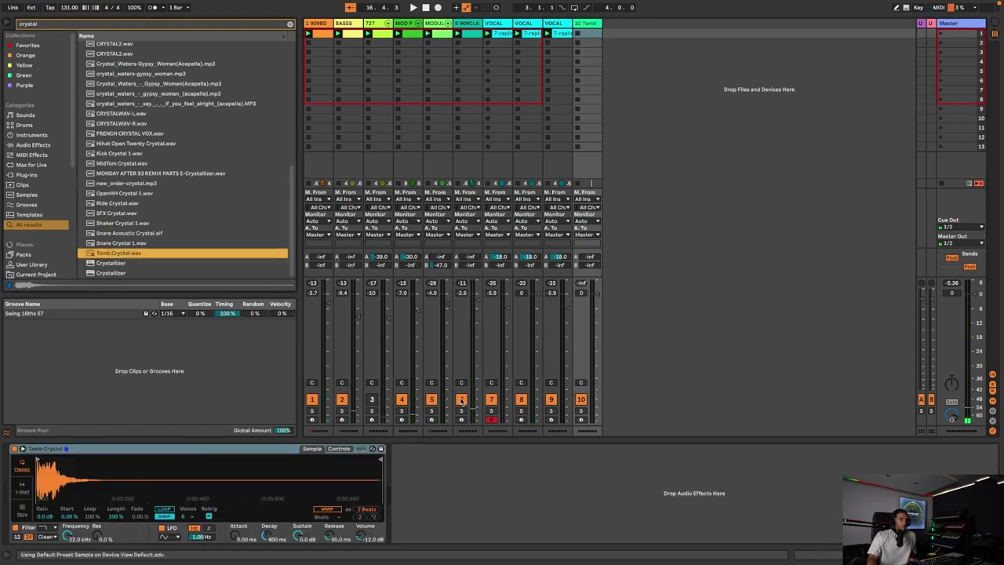
pyautogui.click(599, 319)
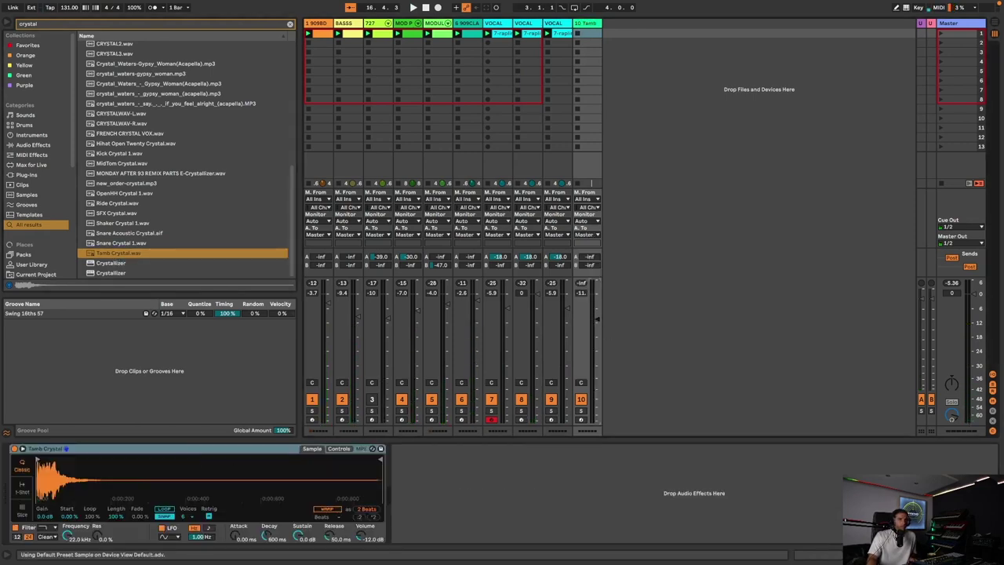
# Create a one-bar clip on the tambourine track and place four C3 notes an eighth apart, alternating velocities 53 and 100.
pyautogui.doubleClick(587, 35)
pyautogui.doubleClick(271, 506)
pyautogui.press('Down')
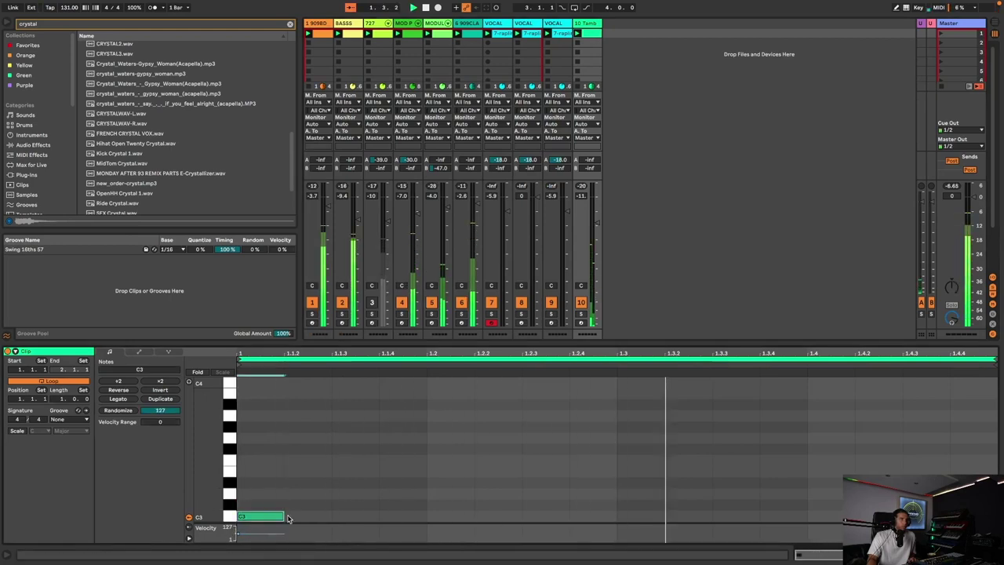
pyautogui.doubleClick(357, 516)
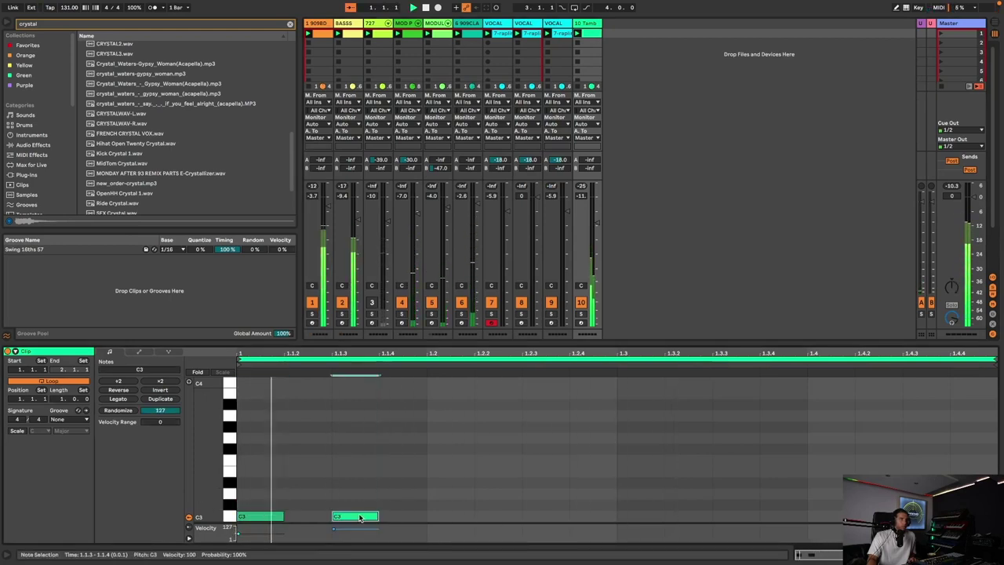
pyautogui.doubleClick(437, 517)
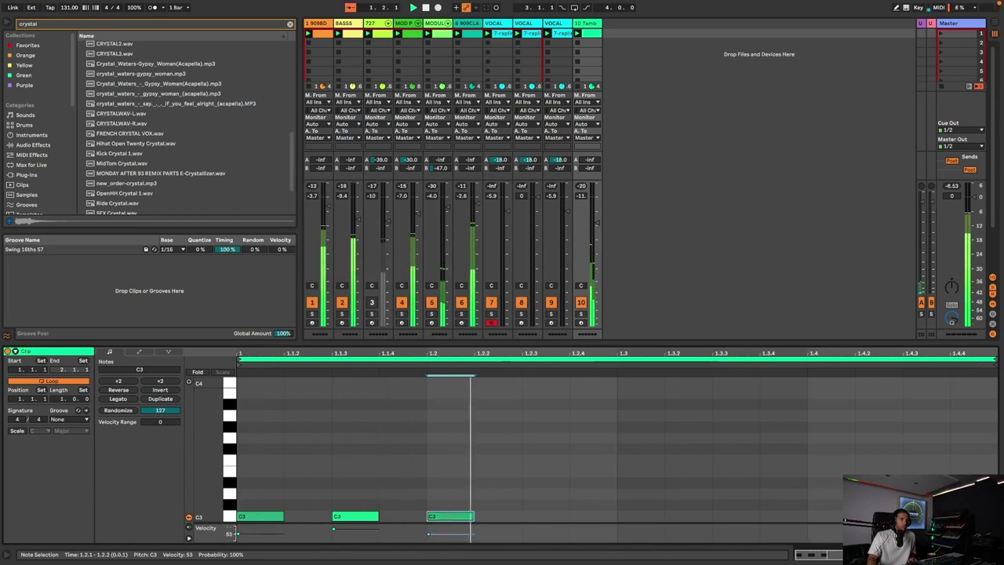
pyautogui.doubleClick(541, 516)
# Duplicate the four tambourine notes into the second half of the bar and play the result.
pyautogui.moveTo(613, 489); pyautogui.dragTo(259, 541)
pyautogui.hotkey('ctrl', 'd')
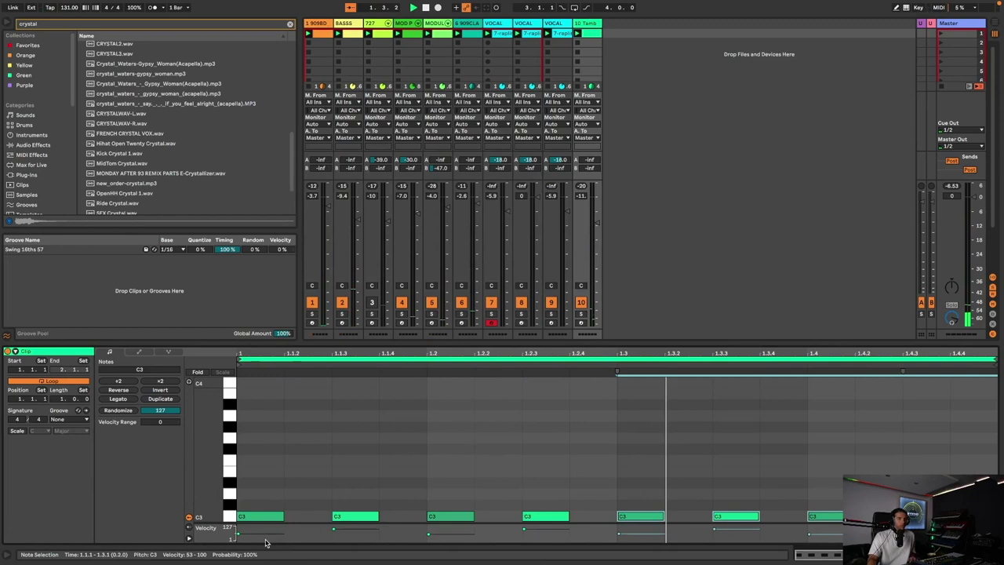
pyautogui.press('space')
# Set the tambourine sample's sustain to -inf dB and its track volume to about -18 dB, panned 13R.
pyautogui.hotkey('shift', 'Tab')
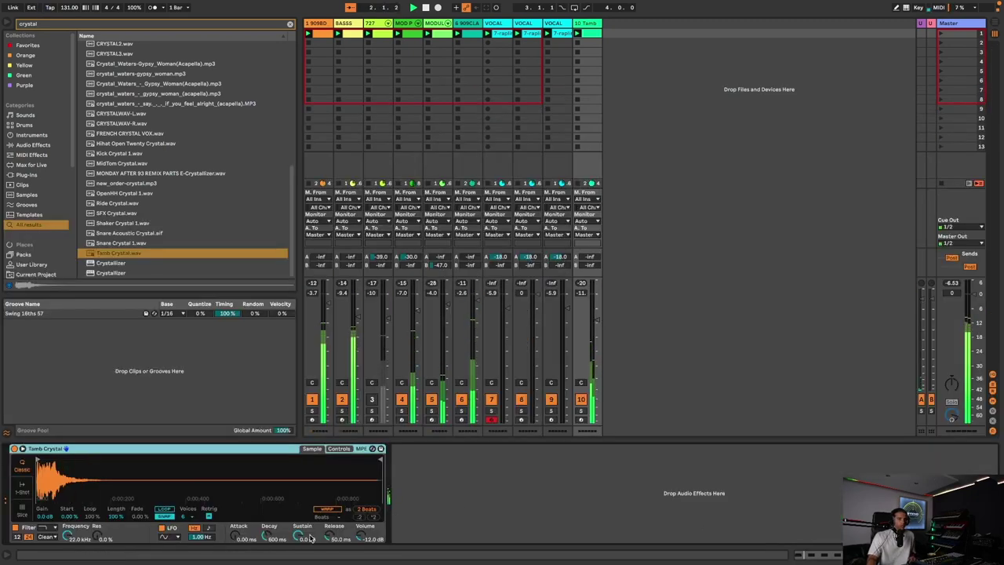
pyautogui.moveTo(304, 537); pyautogui.dragTo(304, 561)
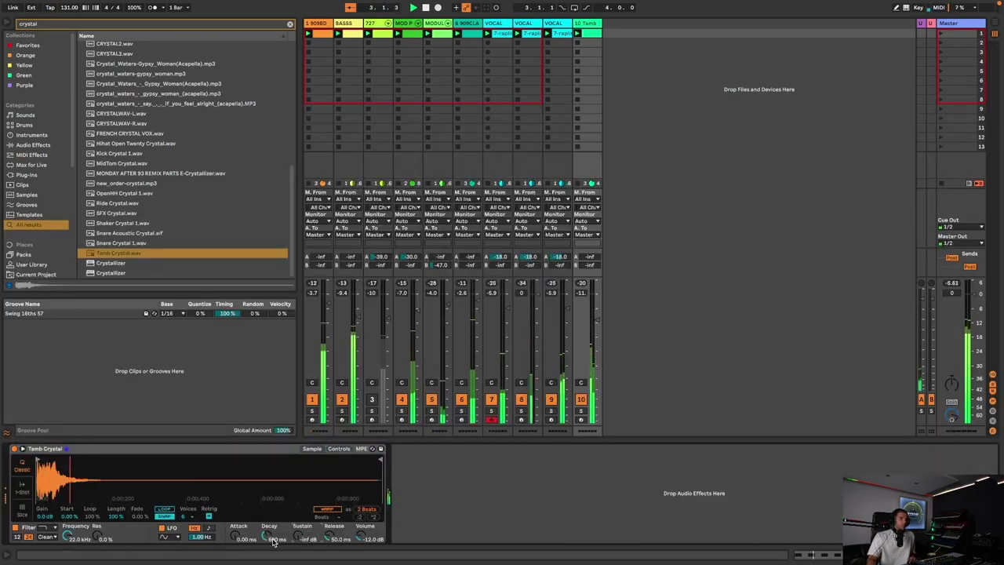
pyautogui.moveTo(598, 321); pyautogui.dragTo(598, 336)
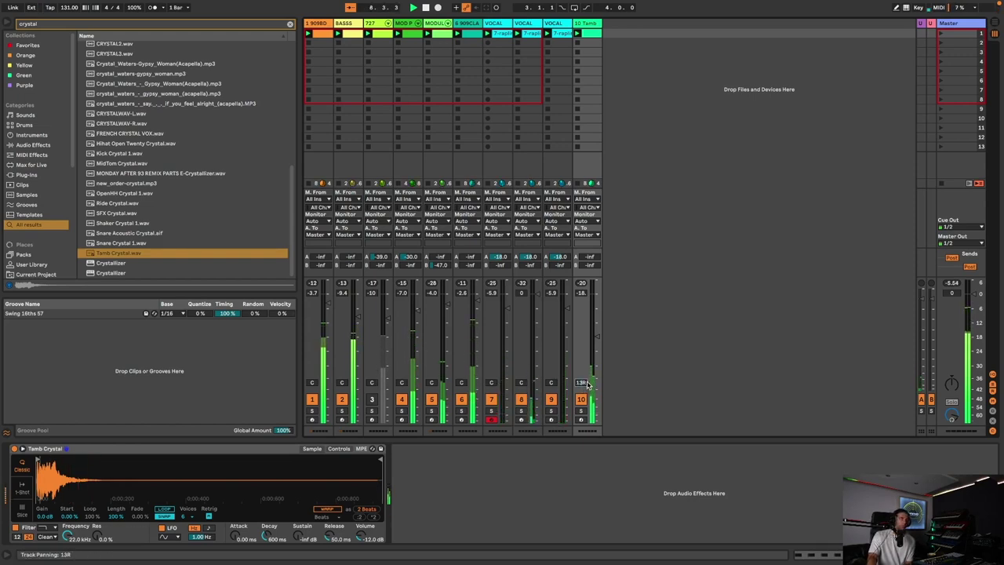
# Insert another MIDI track, search the browser for sq80 and load the SQ80 V plug-in onto it.
pyautogui.rightClick(626, 28)
pyautogui.click(628, 37)
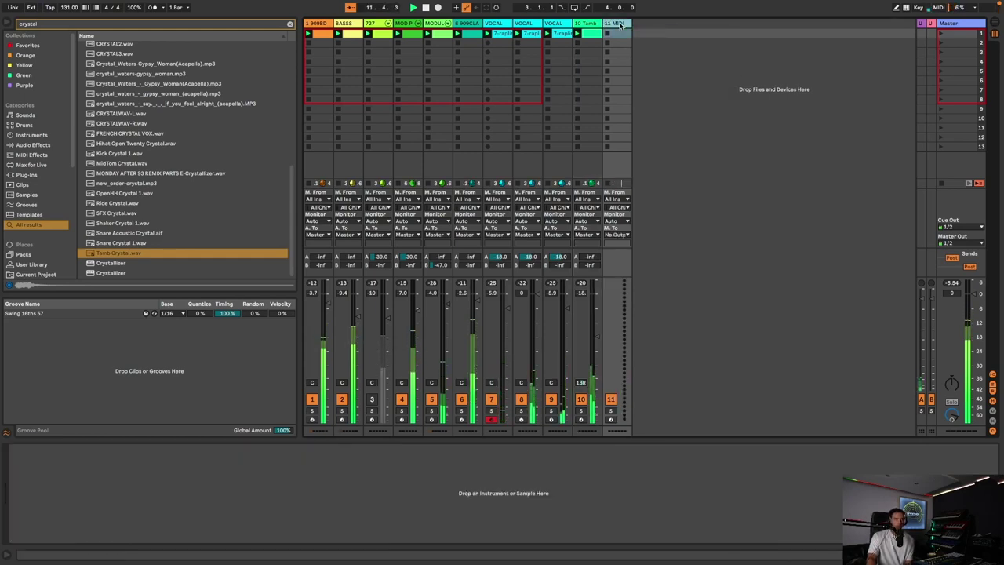
pyautogui.press('super+f')
pyautogui.write('sq80')
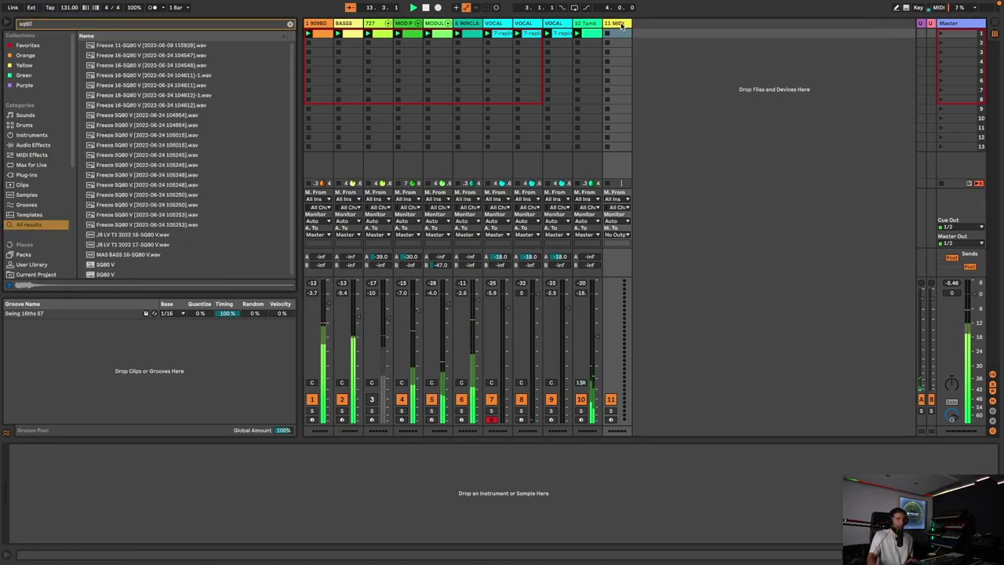
pyautogui.click(114, 274)
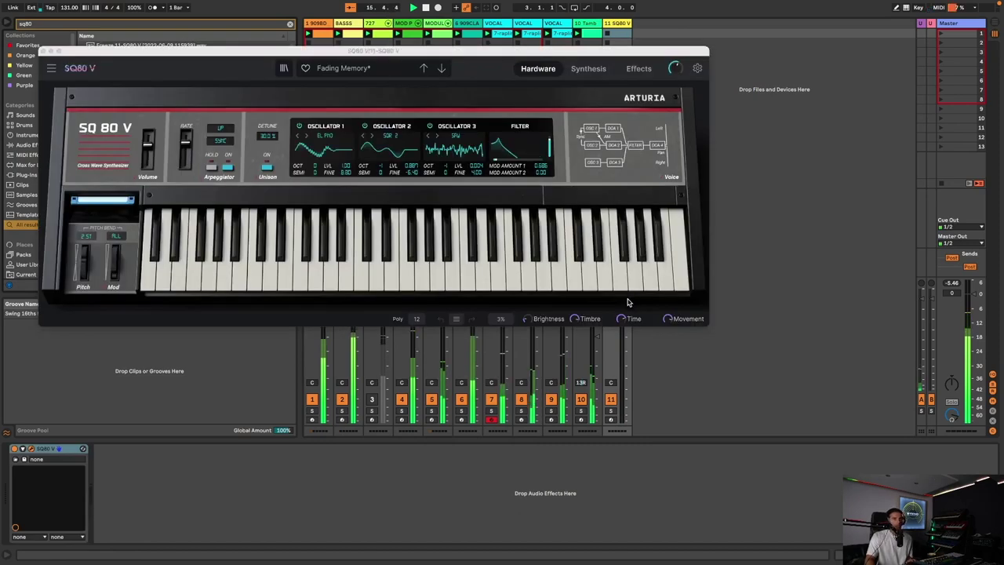
# Choose the Athmosphere pad preset in SQ80 V and close the plug-in window.
pyautogui.click(491, 253)
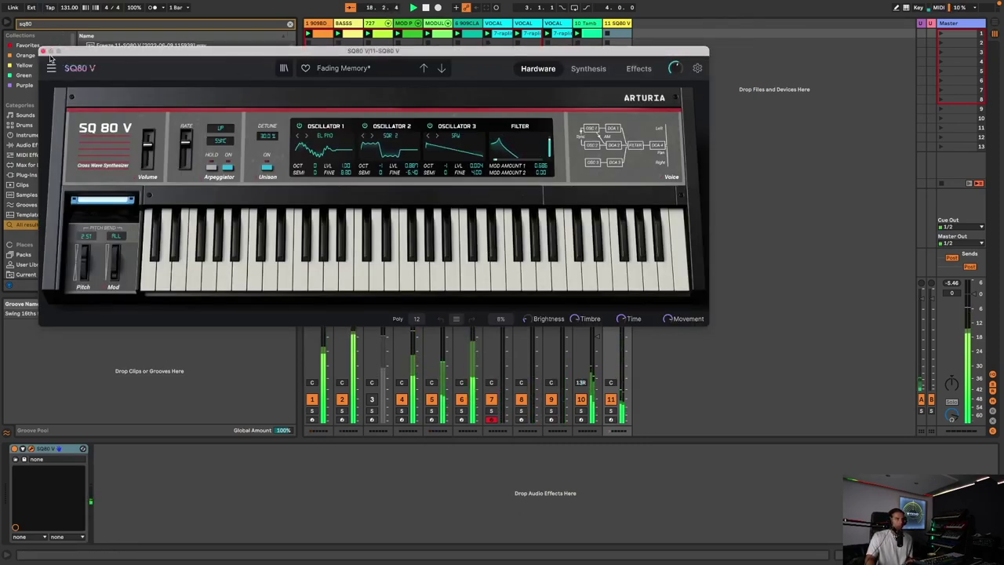
pyautogui.click(332, 73)
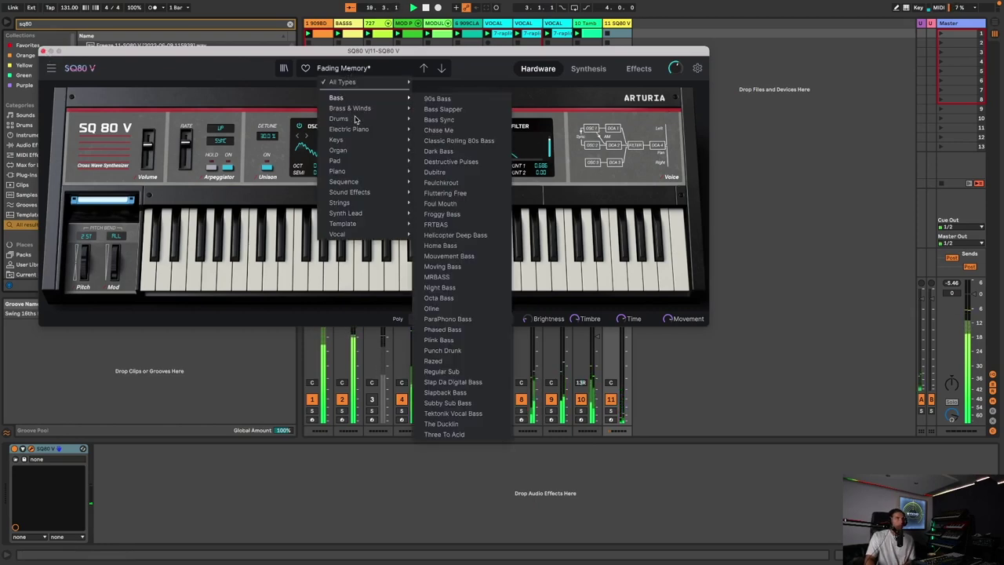
pyautogui.moveTo(359, 162)
pyautogui.click(442, 184)
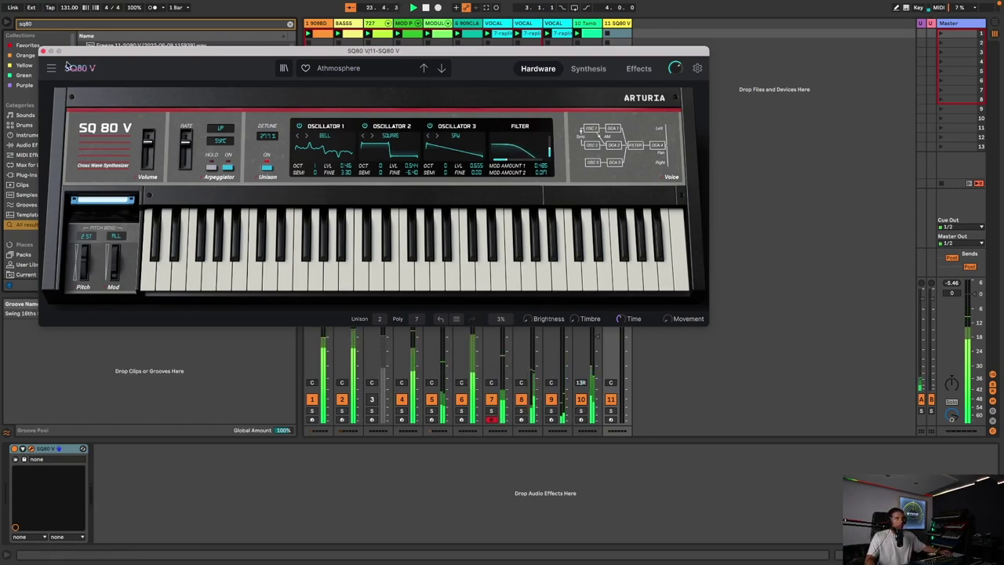
pyautogui.click(43, 51)
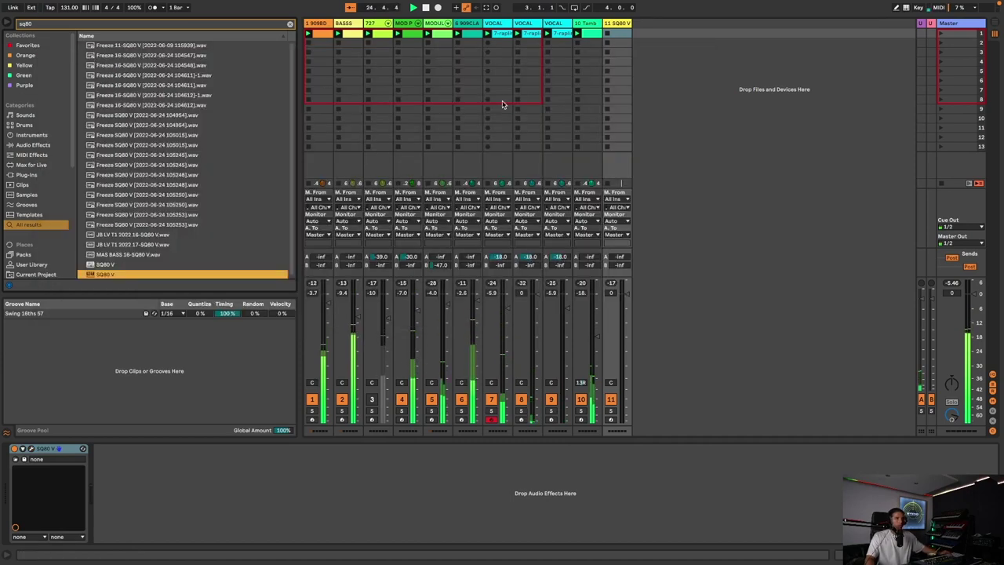
# In the first vocal track's clip, add an F#3 note from 4.2.1 to 5.1.1 and transpose it up an octave to F#4.
pyautogui.doubleClick(488, 38)
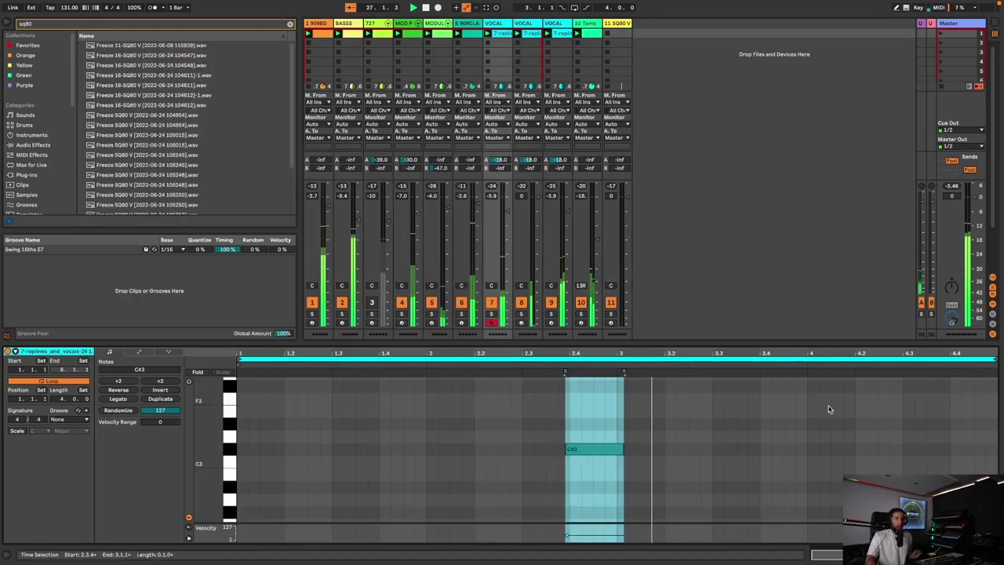
pyautogui.click(862, 423)
pyautogui.moveTo(862, 424)
pyautogui.mouseDown()
pyautogui.moveTo(956, 429)
pyautogui.moveTo(952, 395)
pyautogui.mouseUp()
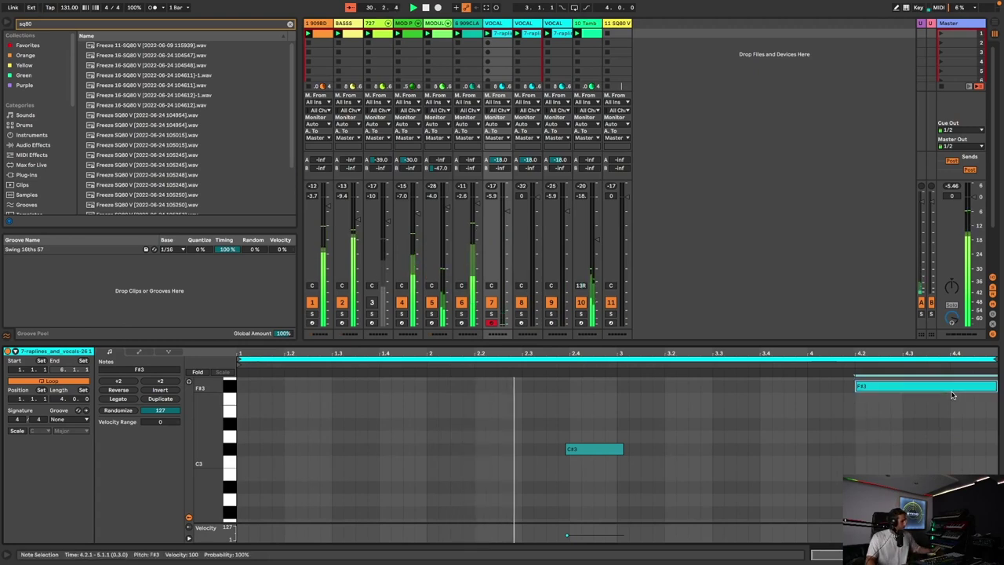
pyautogui.hotkey('shift', 'Up')
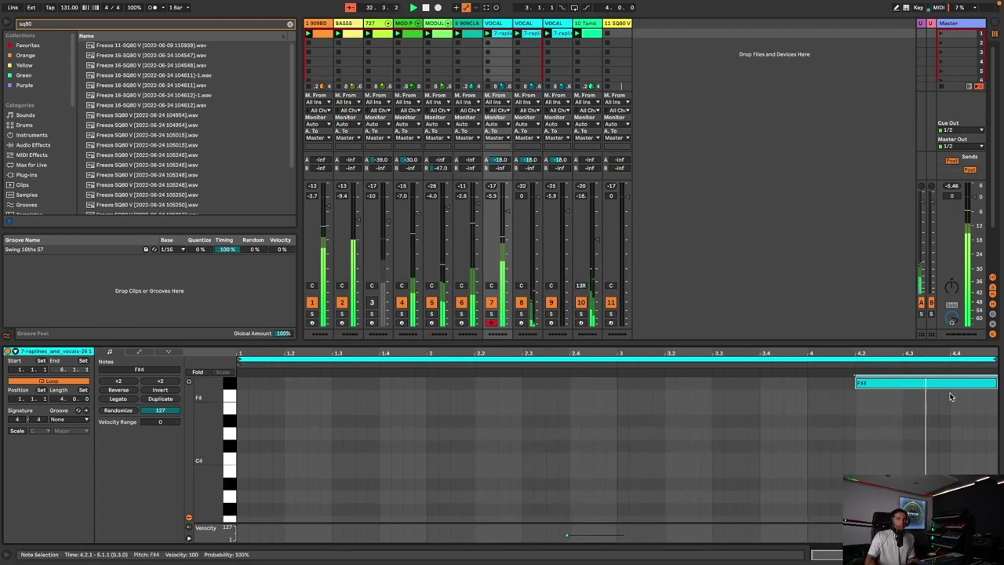
# Try the vocal clip's note at 4.2.1 on lower pitches, including G#3, F#3 and A#3.
pyautogui.hotkey('shift', 'Down')
pyautogui.press('Up')
pyautogui.press('Up')
pyautogui.press('Up')
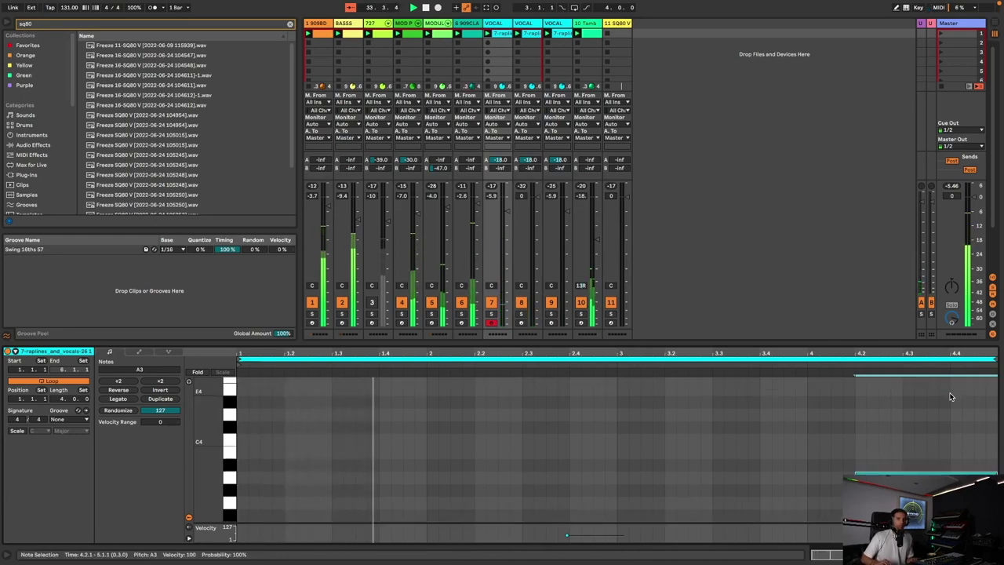
pyautogui.press('Down')
pyautogui.scroll(-3, 910, 453)
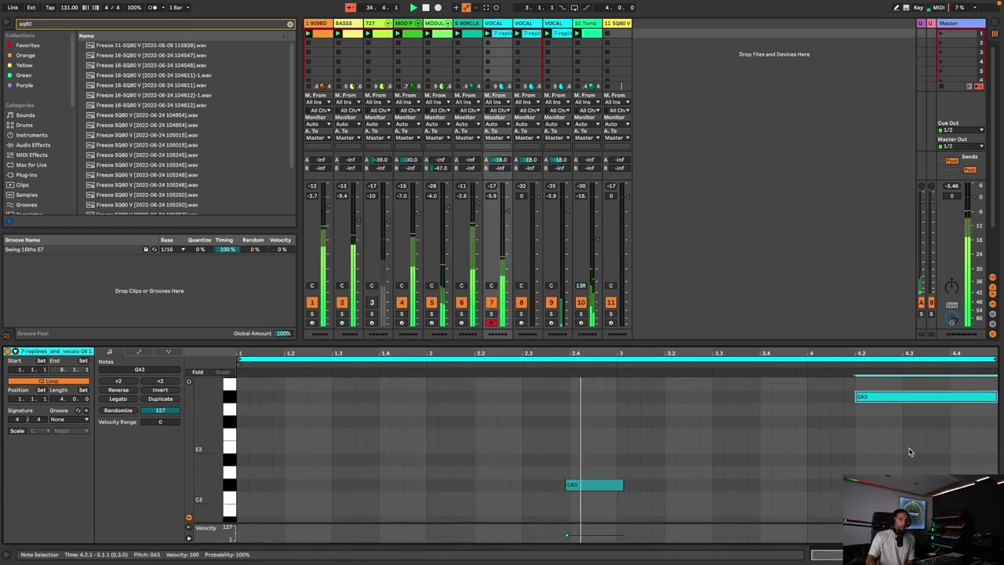
pyautogui.moveTo(899, 399); pyautogui.dragTo(898, 422)
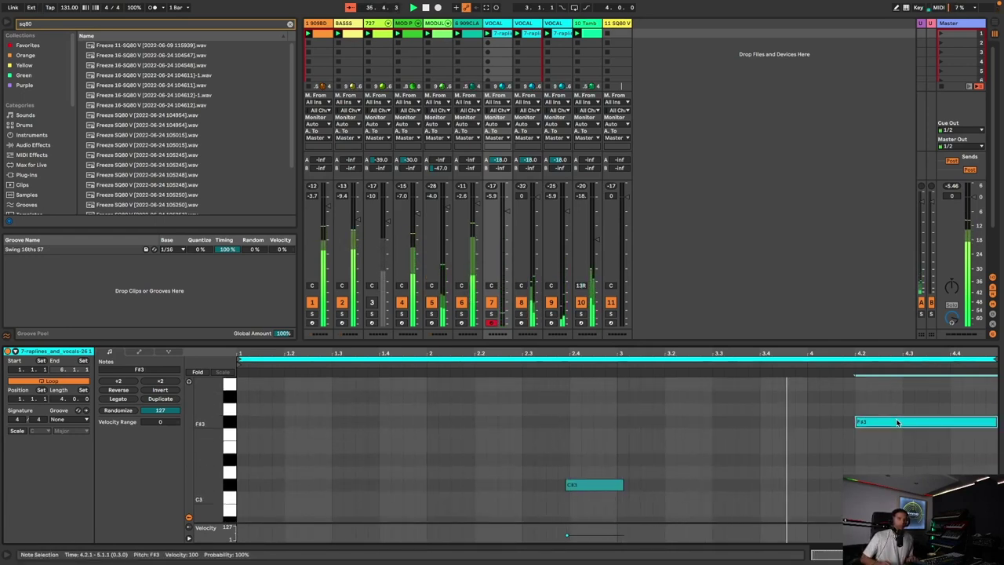
pyautogui.press('Up')
pyautogui.press('Up')
pyautogui.press('Up')
pyautogui.press('Up')
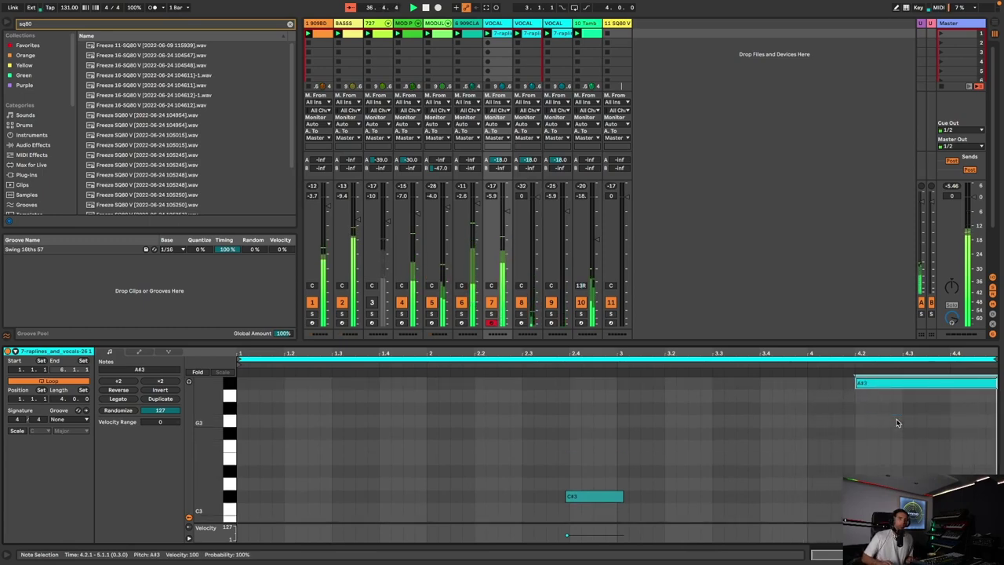
# Delete the note spanning 4.2.1 to 5.1.1 from the vocal clip and show the track's devices.
pyautogui.press('Delete')
pyautogui.hotkey('shift', 'Tab')
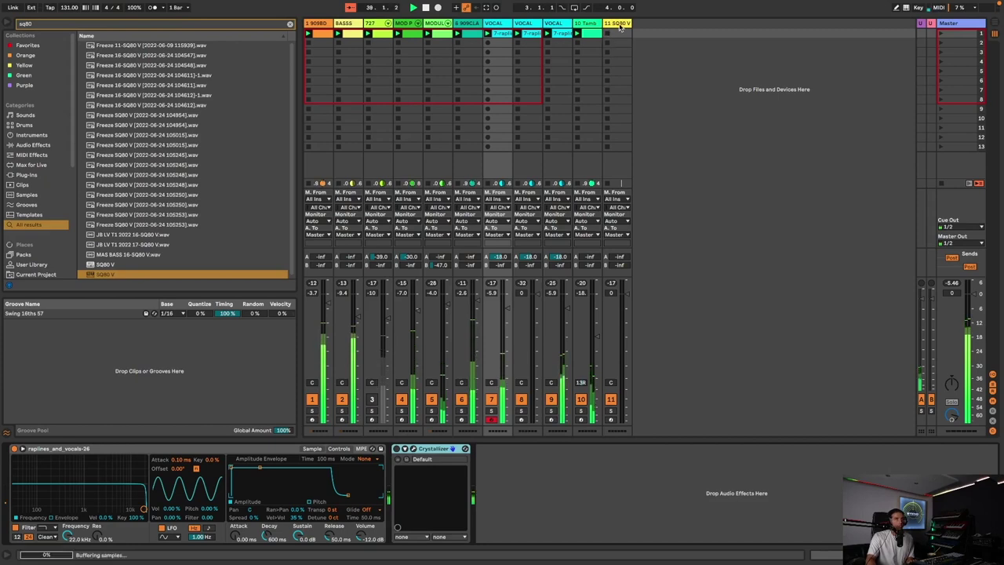
# Load the Ethereal Steps preset from the Sequence category in the SQ80 V plug-in on track 11.
pyautogui.click(620, 25)
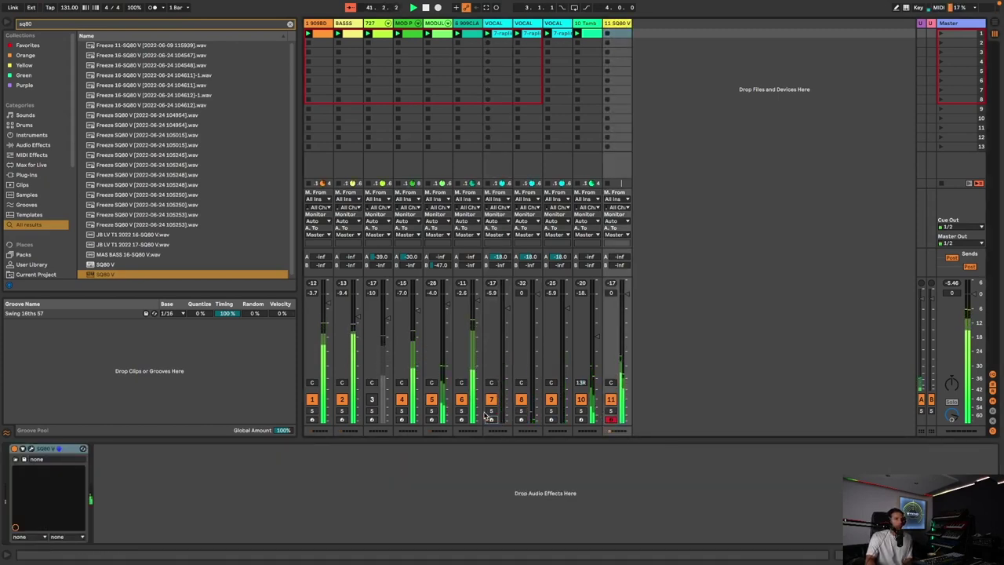
pyautogui.click(29, 450)
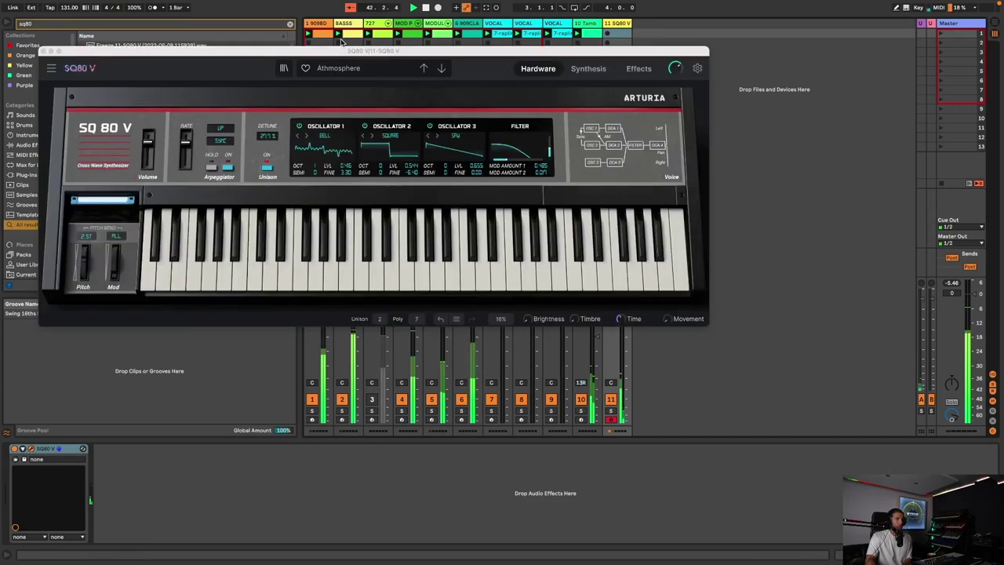
pyautogui.click(340, 68)
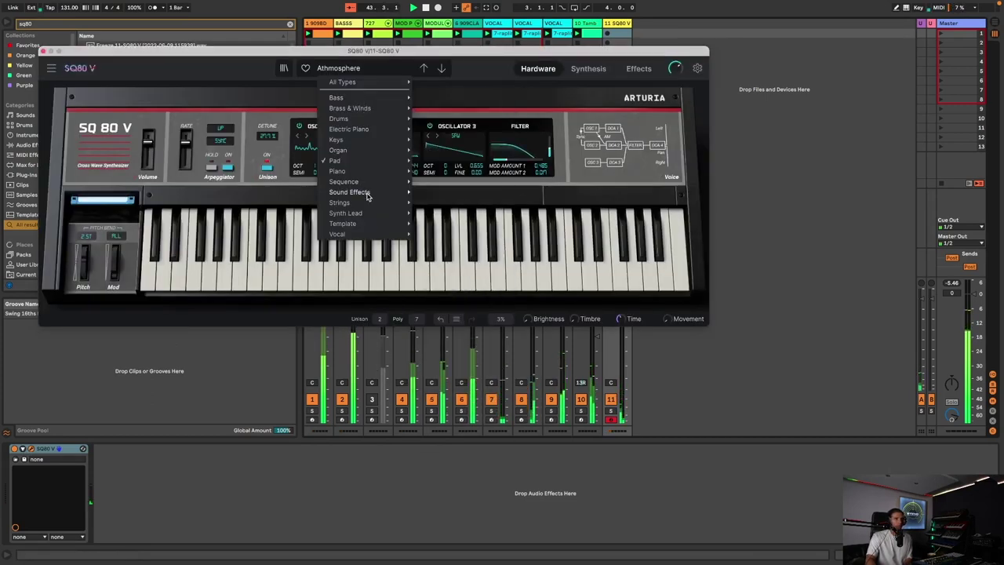
pyautogui.moveTo(357, 185)
pyautogui.click(445, 235)
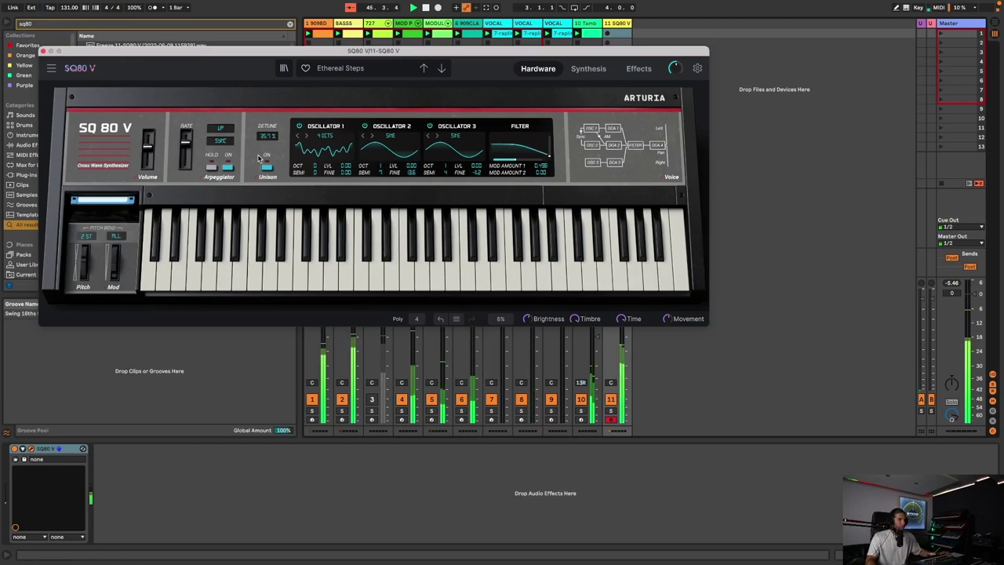
pyautogui.click(46, 51)
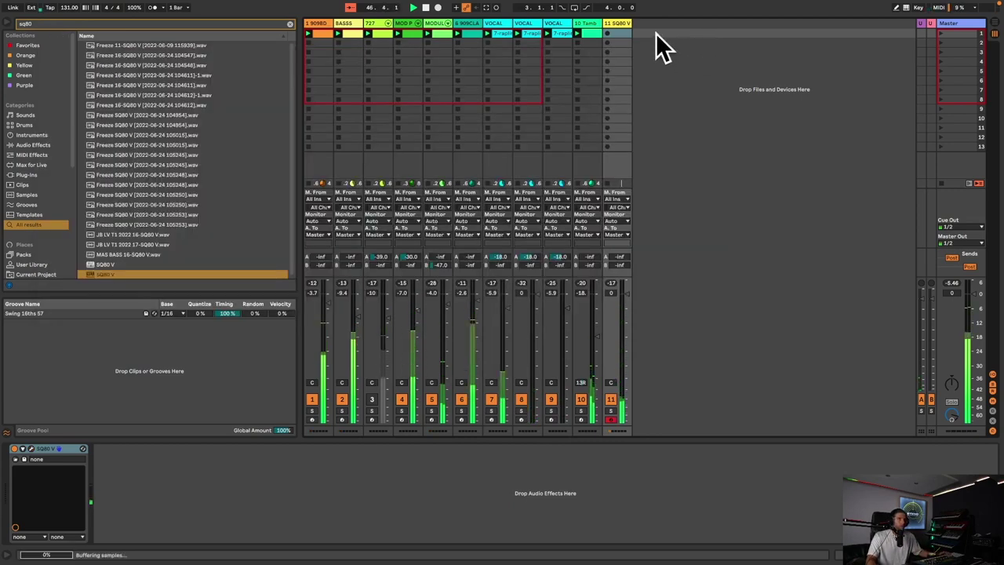
# Create an empty MIDI clip in the SQ80 V track's first slot and advance the plug-in to the Finding Atonement preset.
pyautogui.doubleClick(628, 35)
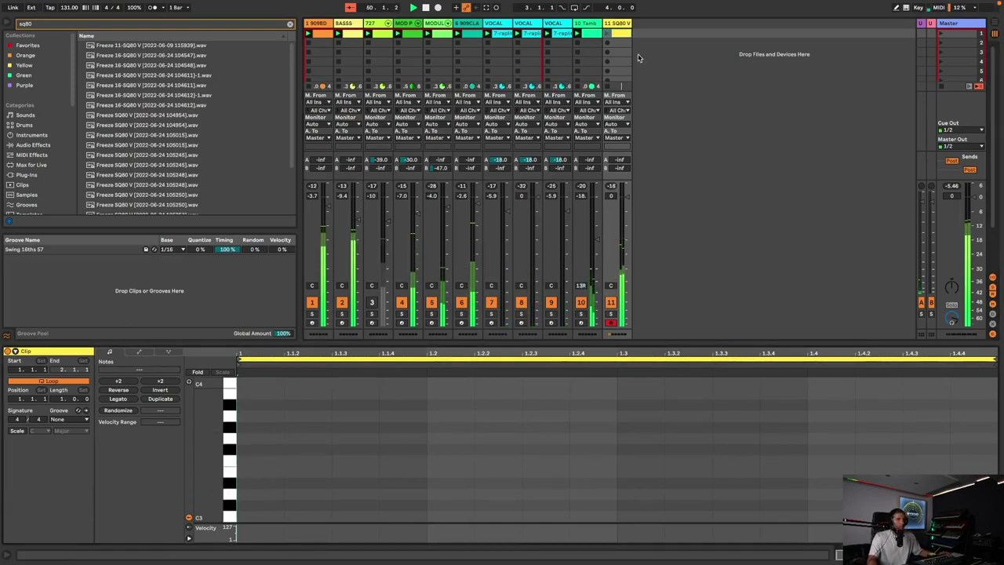
pyautogui.click(626, 26)
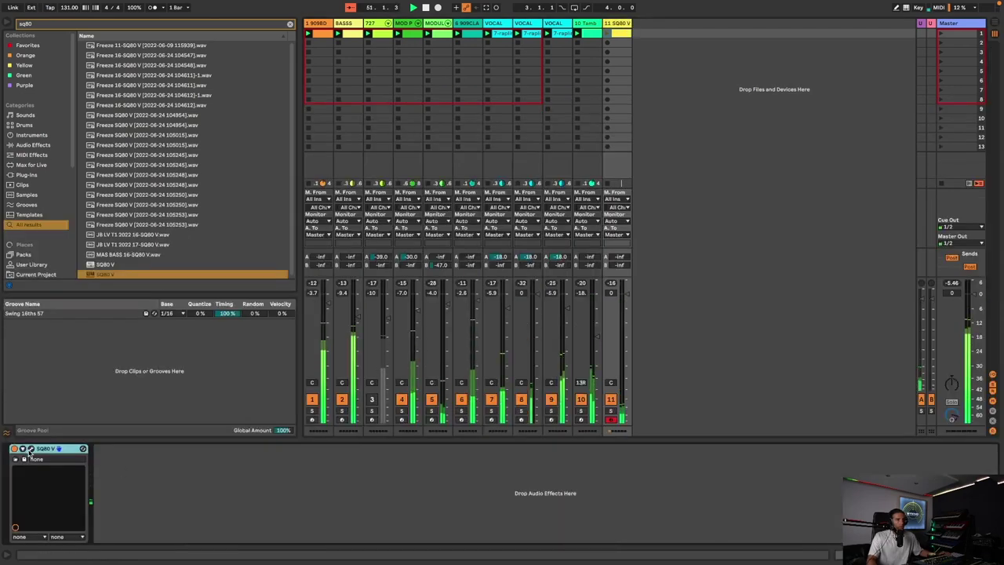
pyautogui.click(30, 451)
pyautogui.click(441, 69)
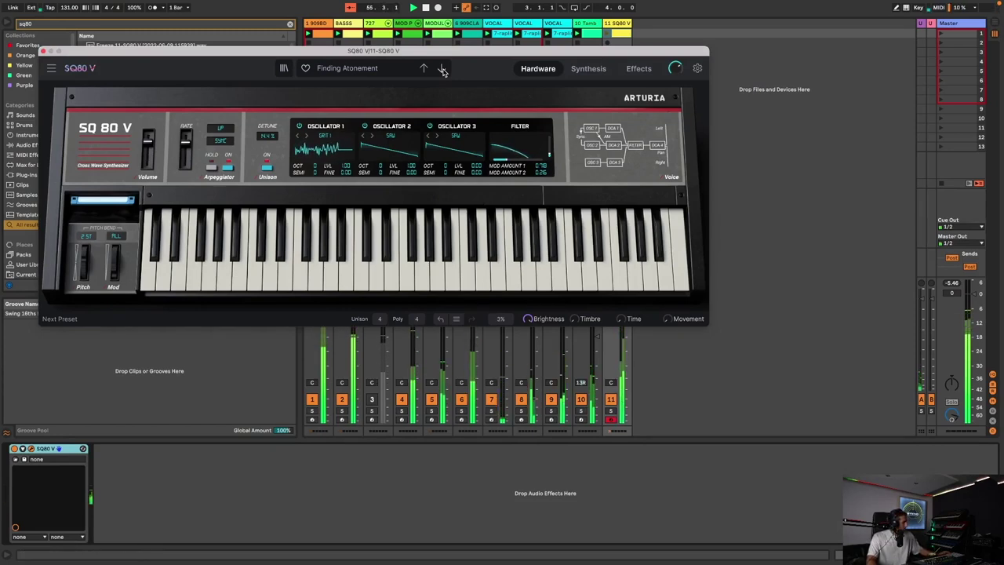
pyautogui.click(43, 51)
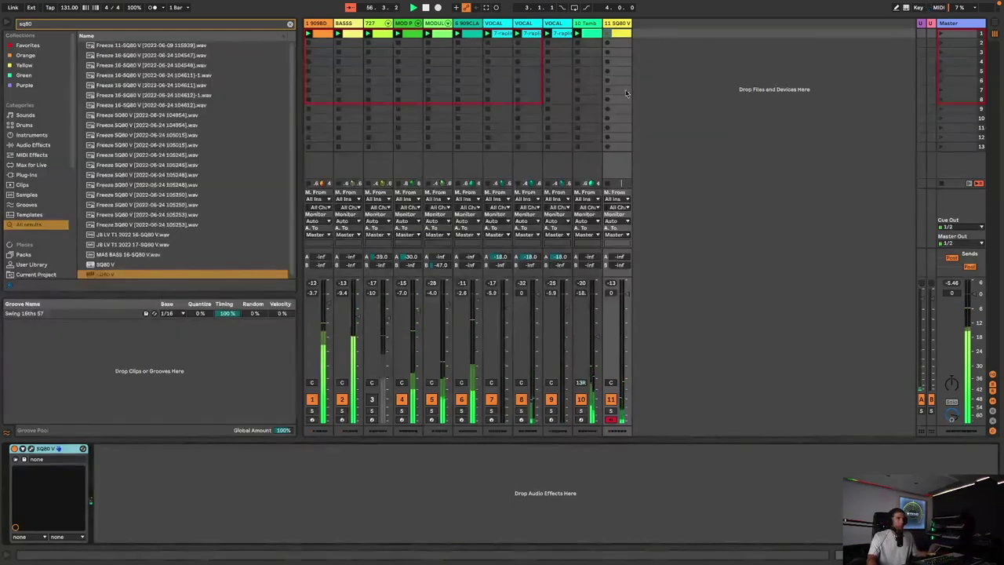
# Launch the SQ80 V clip, restart playback, and add a short D#3 note at 1.1.1.
pyautogui.click(607, 34)
pyautogui.press('space')
pyautogui.press('space')
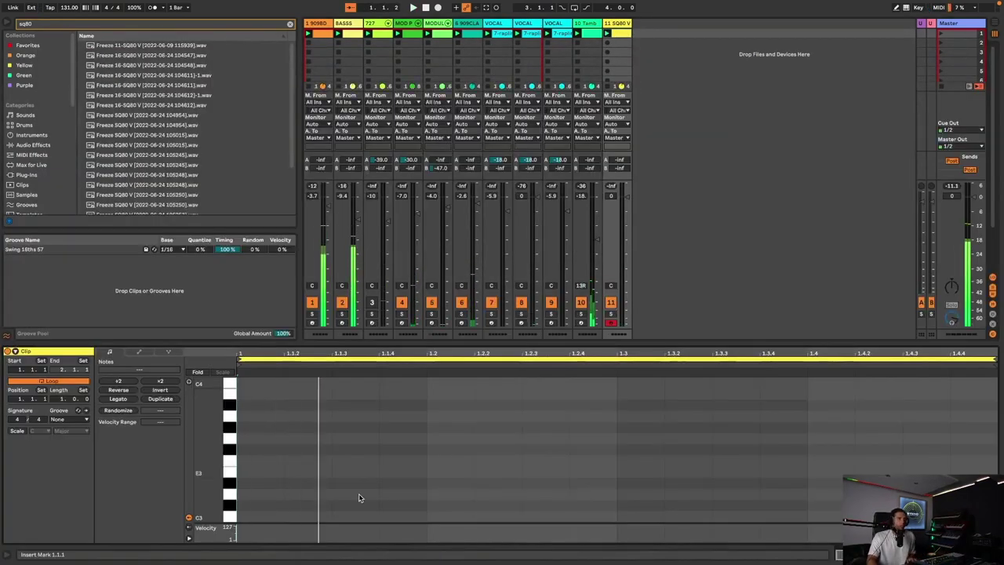
pyautogui.doubleClick(251, 506)
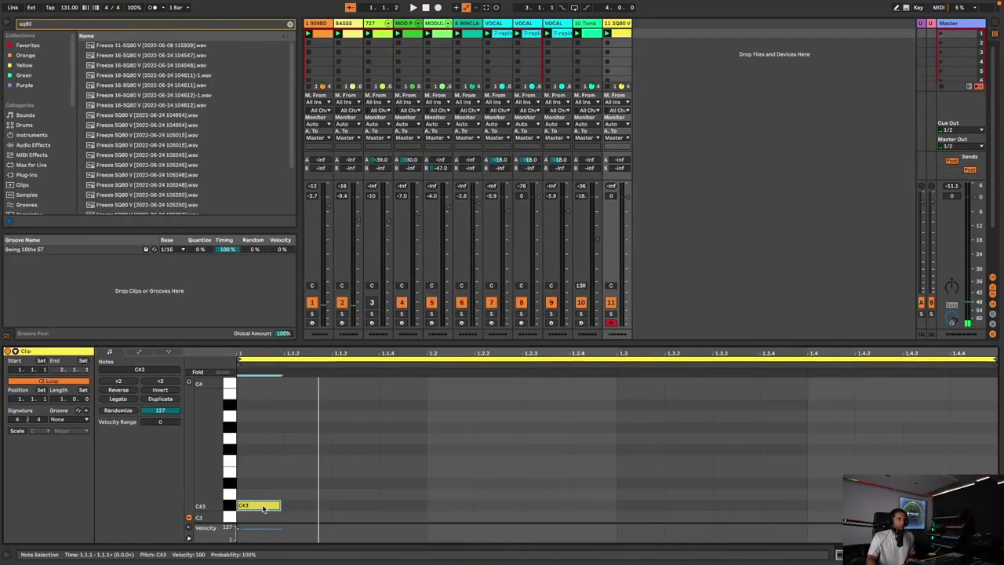
pyautogui.moveTo(265, 508); pyautogui.dragTo(265, 487)
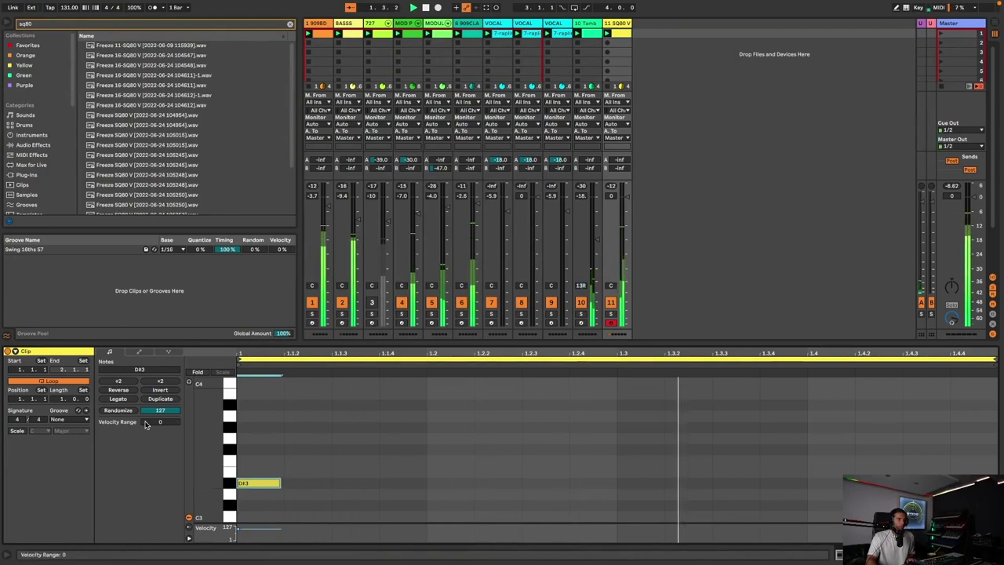
# Duplicate the SQ80 V clip's loop to two bars and move the copied note to 2.1.3 at G#3.
pyautogui.click(160, 399)
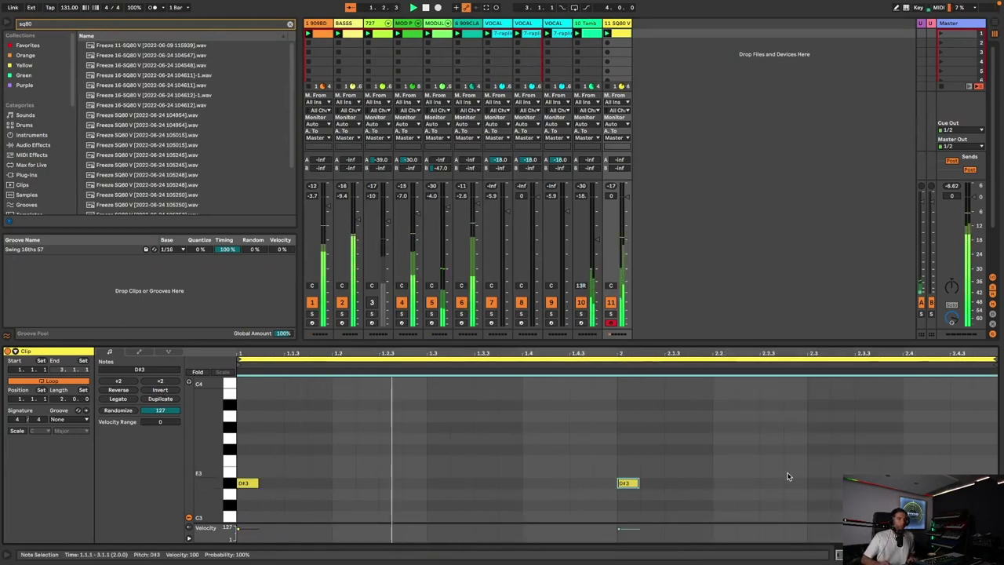
pyautogui.hotkey('shift', 'Down')
pyautogui.press('Right')
pyautogui.press('Up')
pyautogui.press('Up')
pyautogui.press('Up')
pyautogui.press('Up')
pyautogui.press('Up')
pyautogui.press('Up')
pyautogui.press('Up')
pyautogui.press('Up')
pyautogui.press('Up')
pyautogui.press('Up')
pyautogui.press('Up')
pyautogui.press('Up')
pyautogui.press('Up')
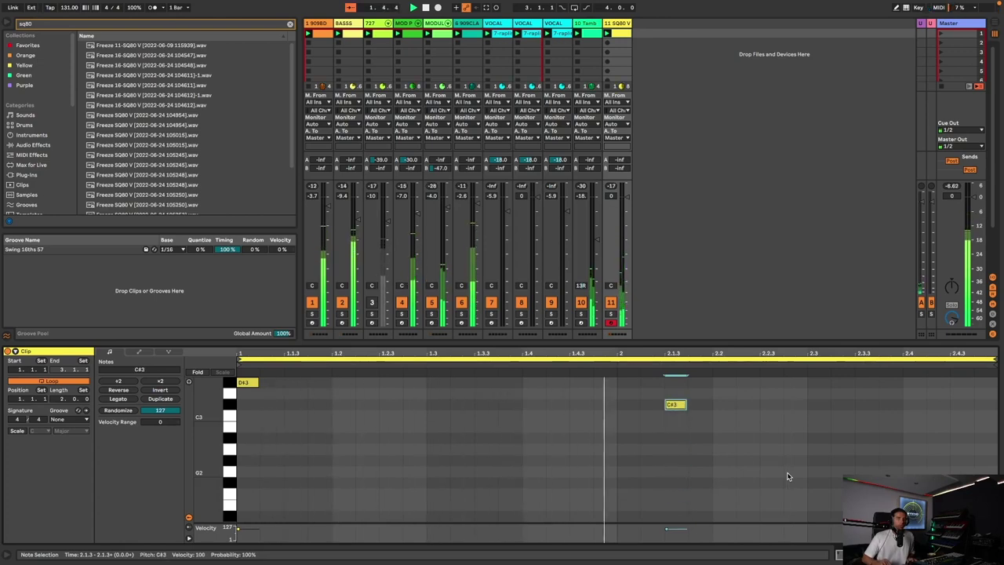
pyautogui.press('Up')
pyautogui.press('Up')
pyautogui.press('Up')
pyautogui.press('Up')
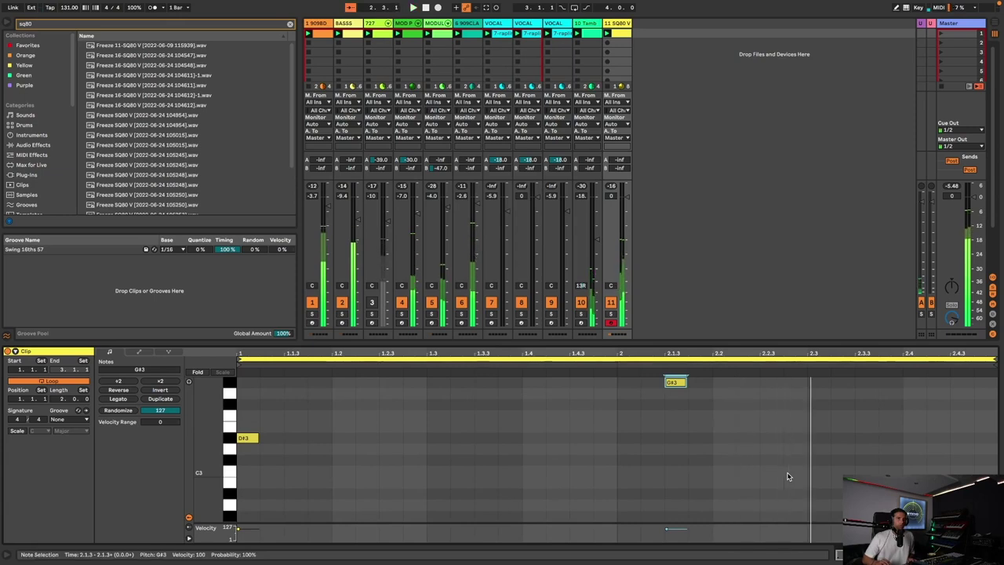
# Using the bass clip as reference, raise the SQ80 V note at 2.1.3 to A3 and transpose both notes down an octave.
pyautogui.click(356, 39)
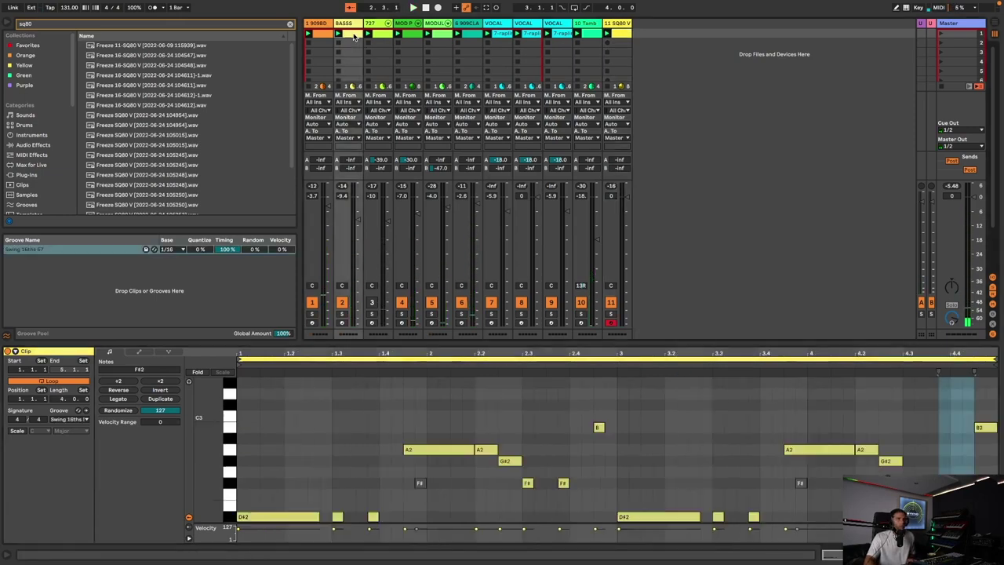
pyautogui.click(618, 36)
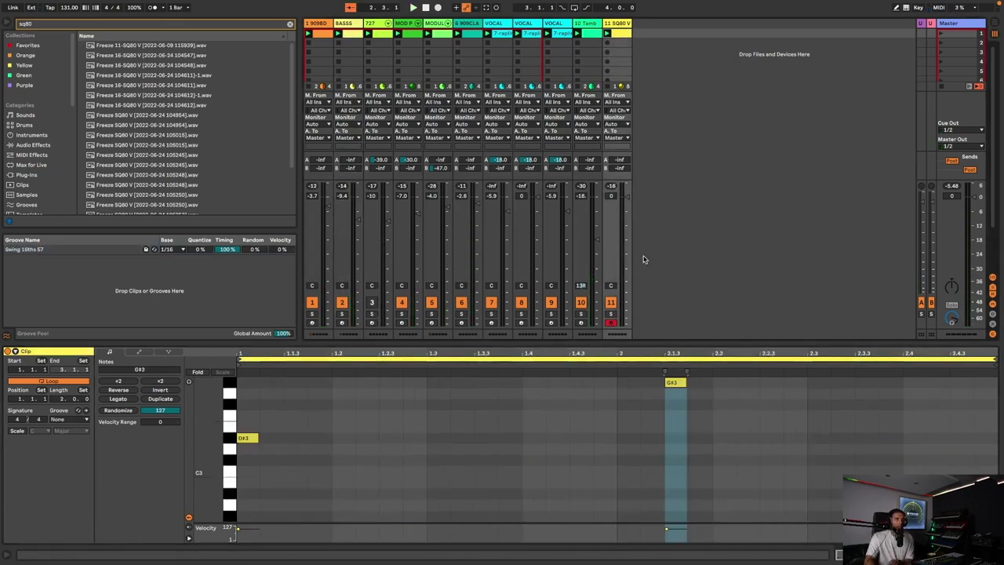
pyautogui.moveTo(673, 384); pyautogui.dragTo(673, 395)
pyautogui.press('Up')
pyautogui.press('Up')
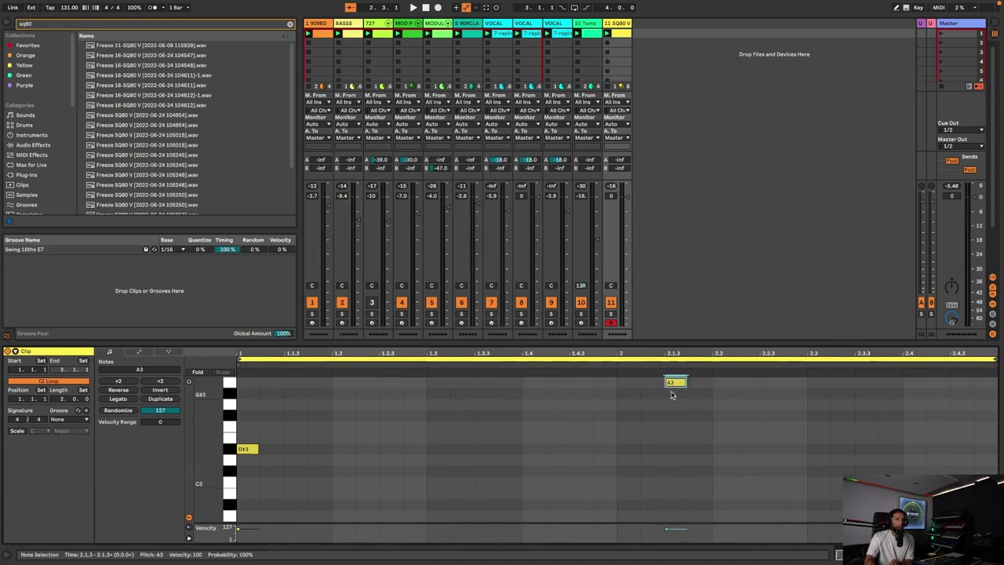
pyautogui.press('space')
pyautogui.hotkey('shift', 'Down')
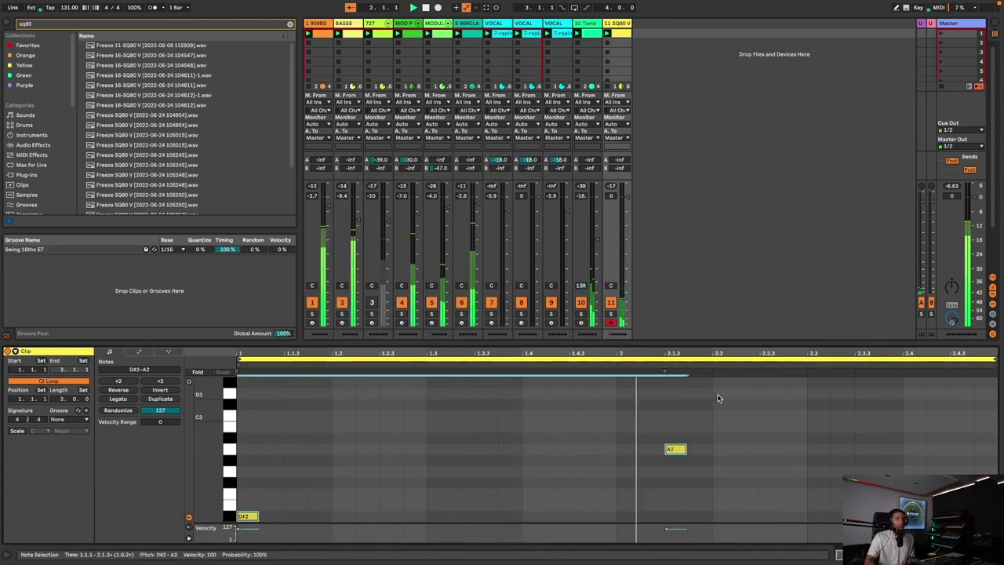
# Add a short note at 2.2.3 in the SQ80 V clip and set it to G#2, using the bass clip as reference.
pyautogui.doubleClick(773, 472)
pyautogui.moveTo(774, 476); pyautogui.dragTo(775, 531)
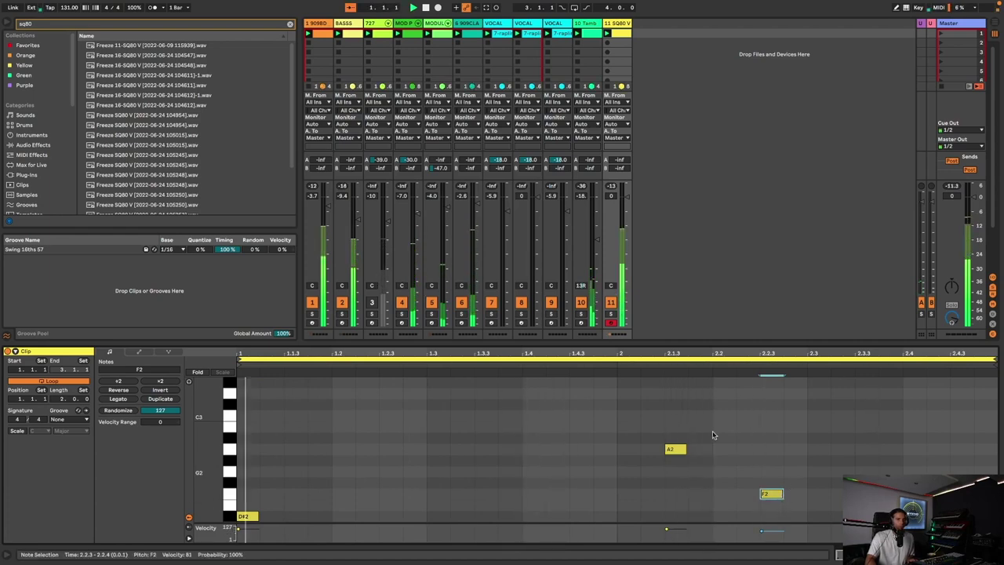
pyautogui.click(355, 34)
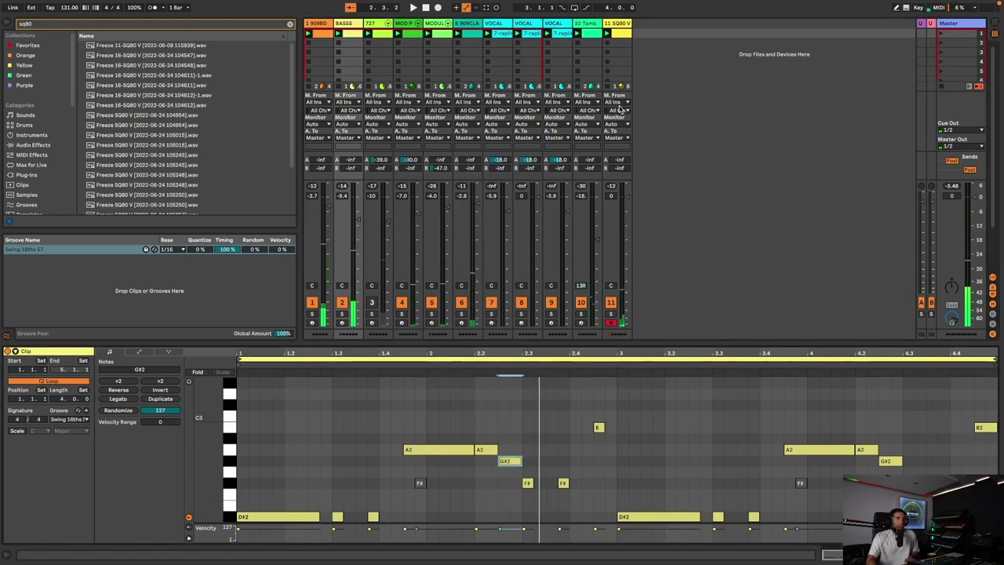
pyautogui.click(625, 34)
pyautogui.moveTo(772, 494); pyautogui.dragTo(779, 464)
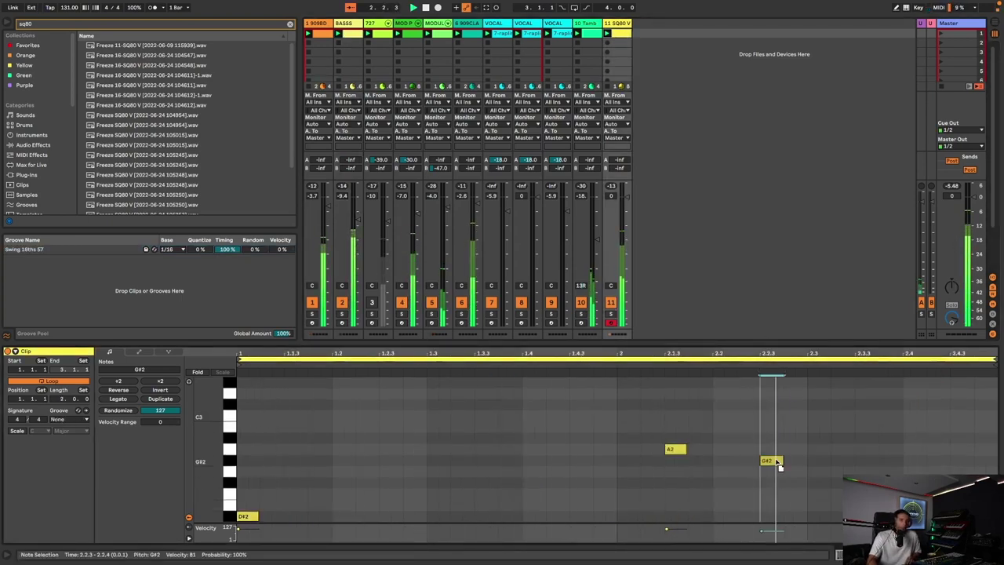
pyautogui.doubleClick(865, 462)
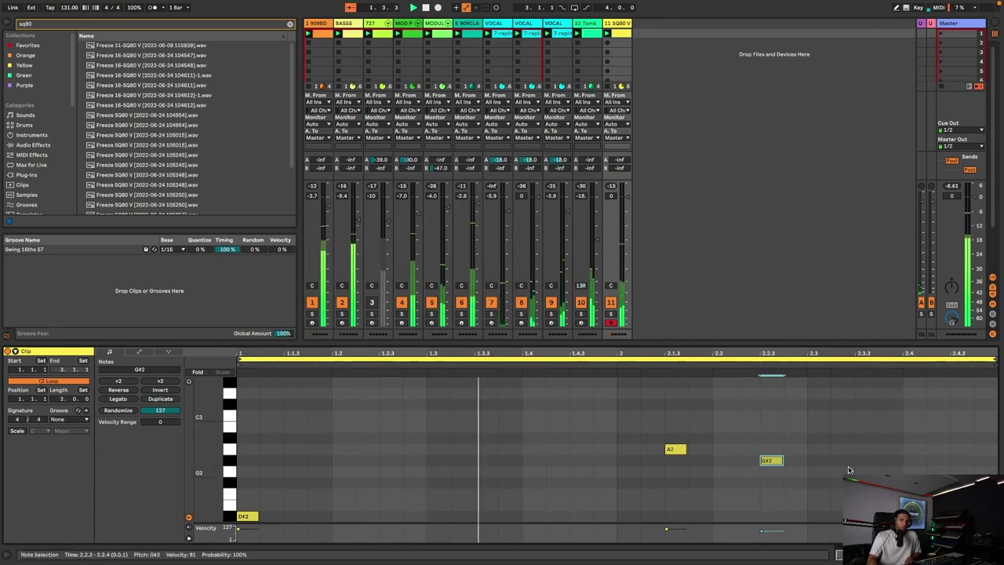
pyautogui.doubleClick(864, 462)
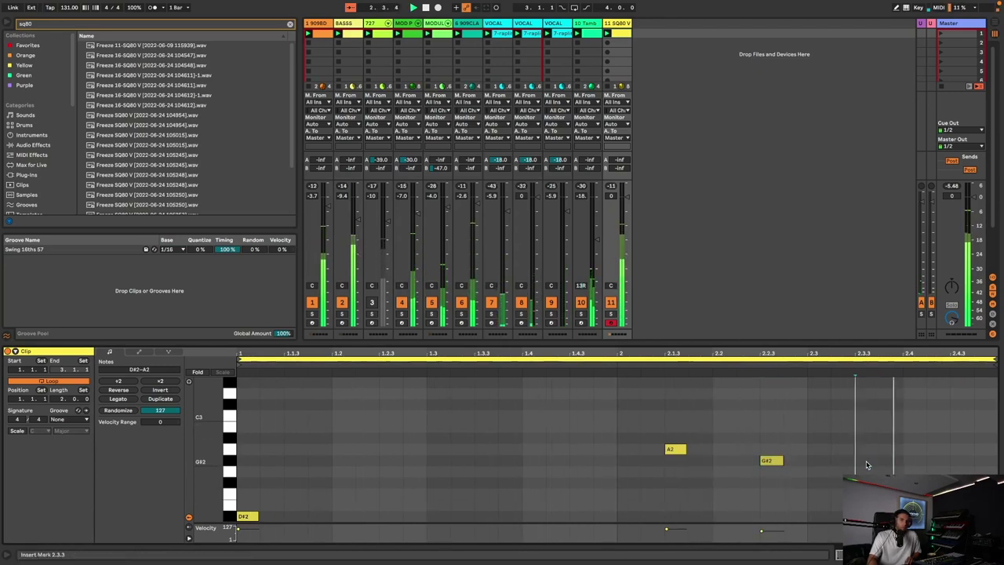
# Solo the SQ80 V track and balance it with volume at -5.6 dB, send A at -30.5 dB and some send B delay.
pyautogui.click(996, 554)
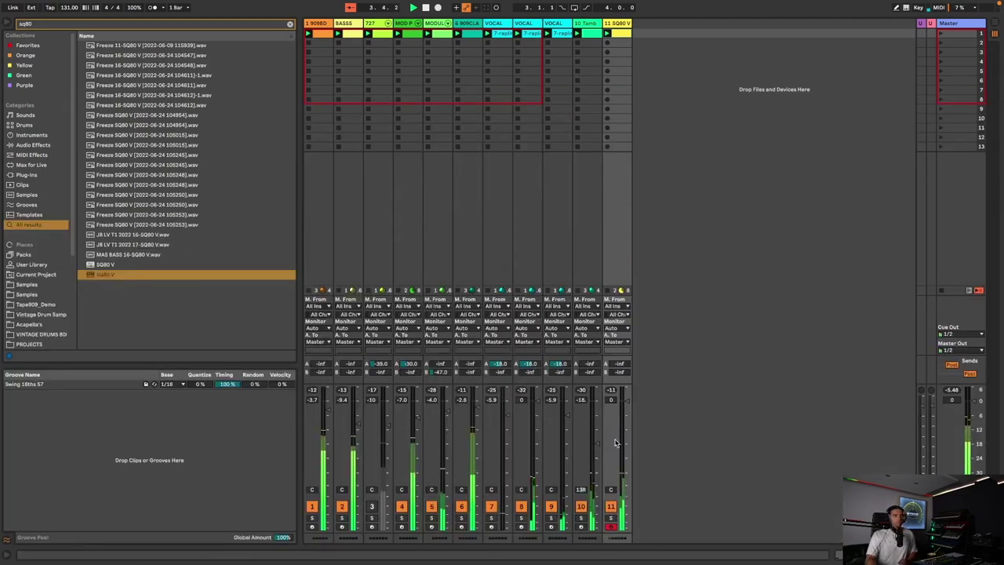
pyautogui.click(614, 518)
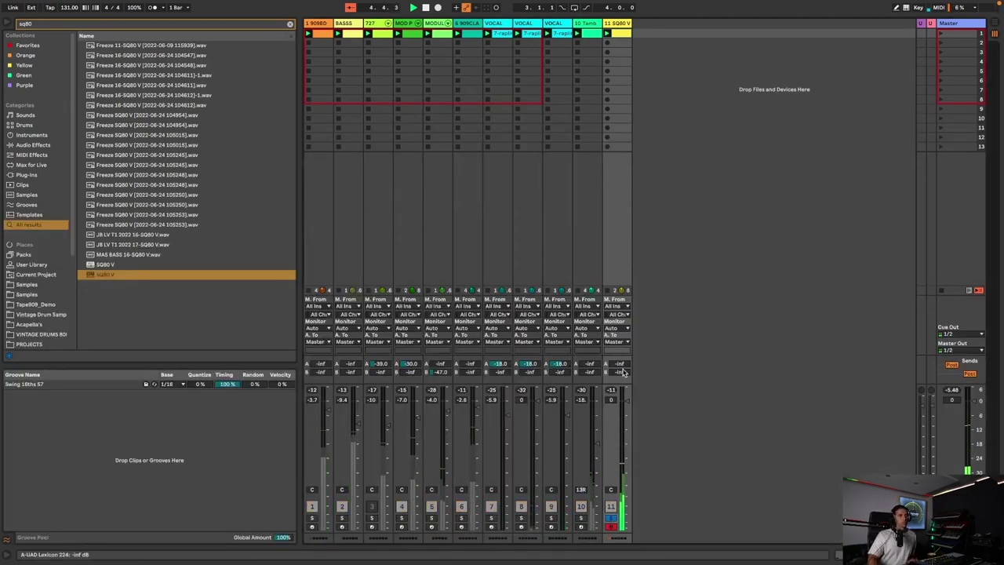
pyautogui.moveTo(619, 365)
pyautogui.mouseDown()
pyautogui.moveTo(619, 337)
pyautogui.moveTo(619, 384)
pyautogui.moveTo(619, 361)
pyautogui.mouseUp()
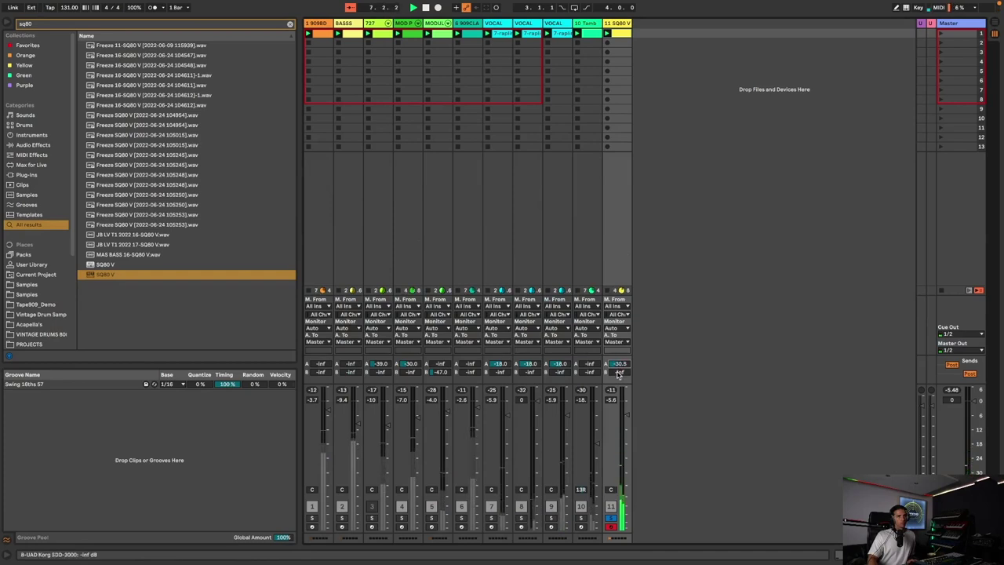
pyautogui.doubleClick(622, 24)
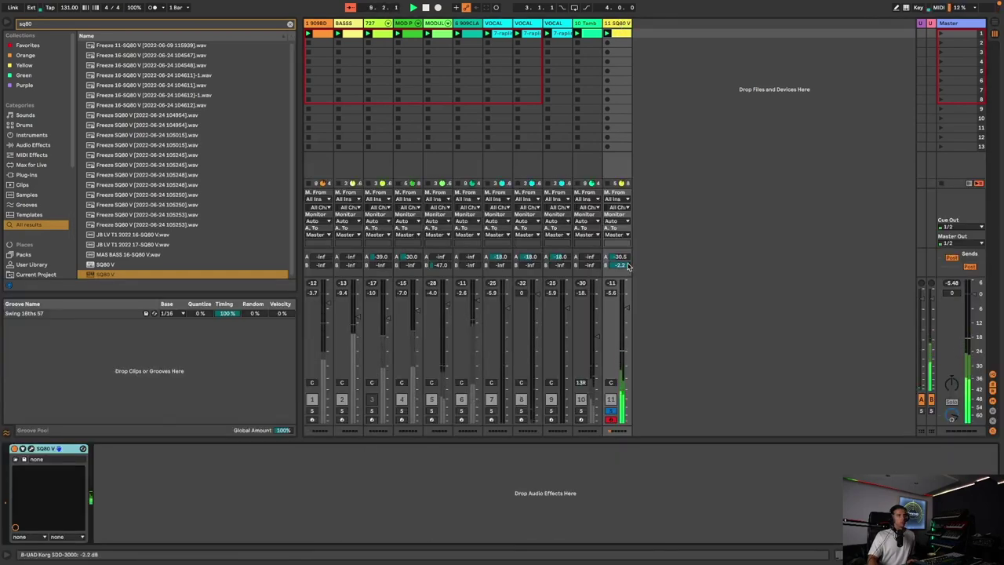
pyautogui.moveTo(626, 266); pyautogui.dragTo(626, 291)
# Adjust the filter cutoff modulation amounts in SQ80 V and unsolo its track.
pyautogui.click(32, 451)
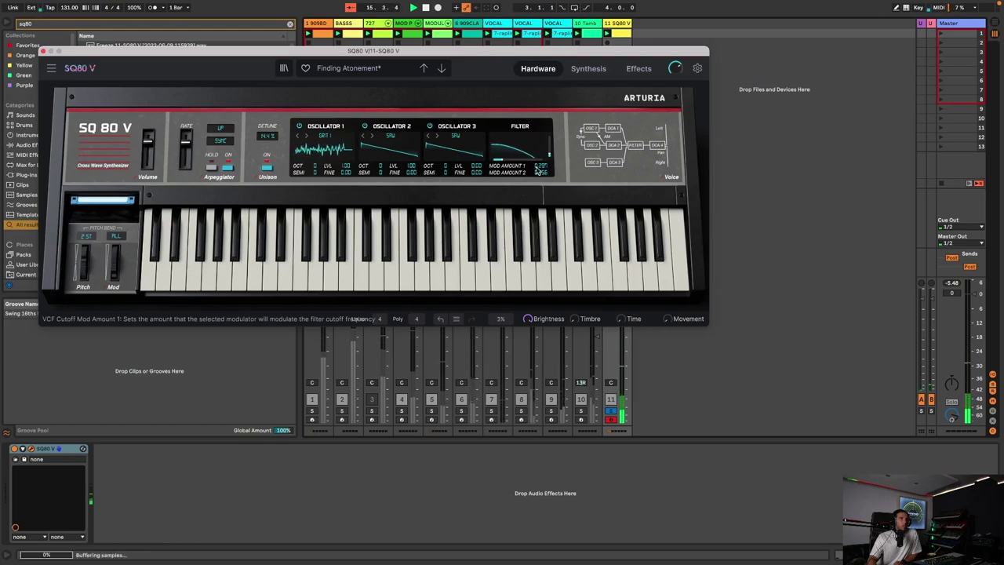
pyautogui.click(612, 411)
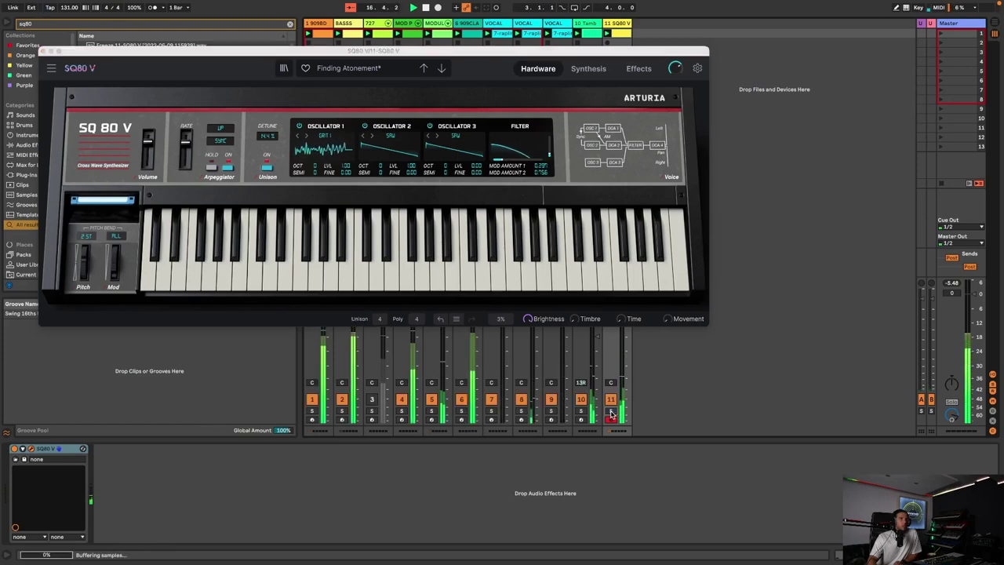
# Reopen SQ80 V with its track soloed, lower both filter cutoff modulation amounts, and unsolo the track.
pyautogui.click(43, 51)
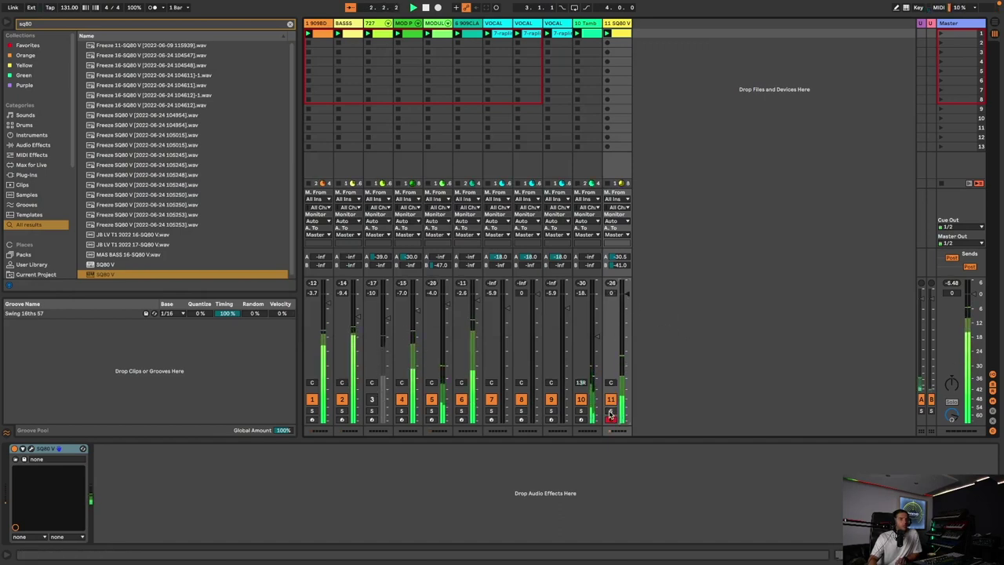
pyautogui.click(32, 449)
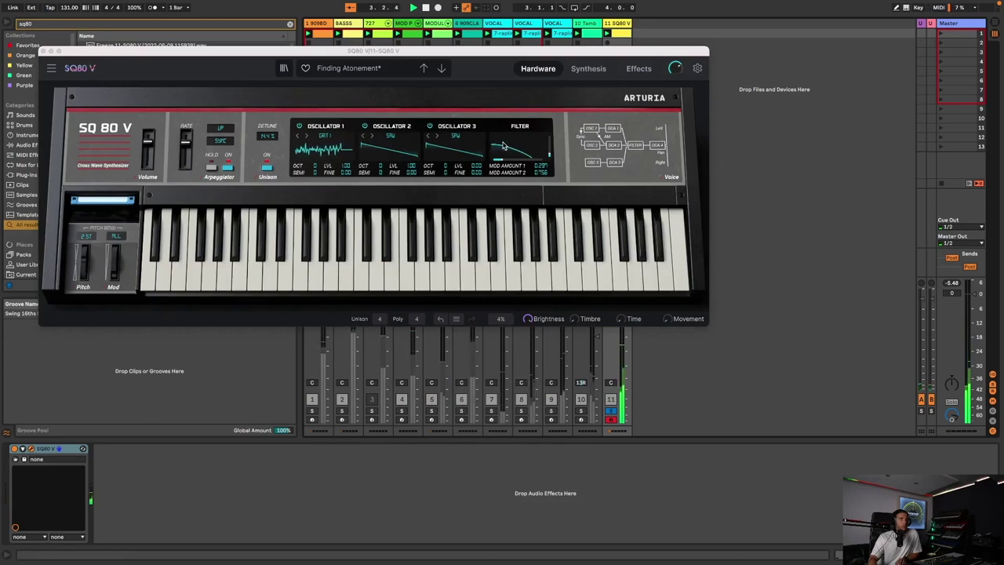
pyautogui.moveTo(541, 173); pyautogui.dragTo(541, 203)
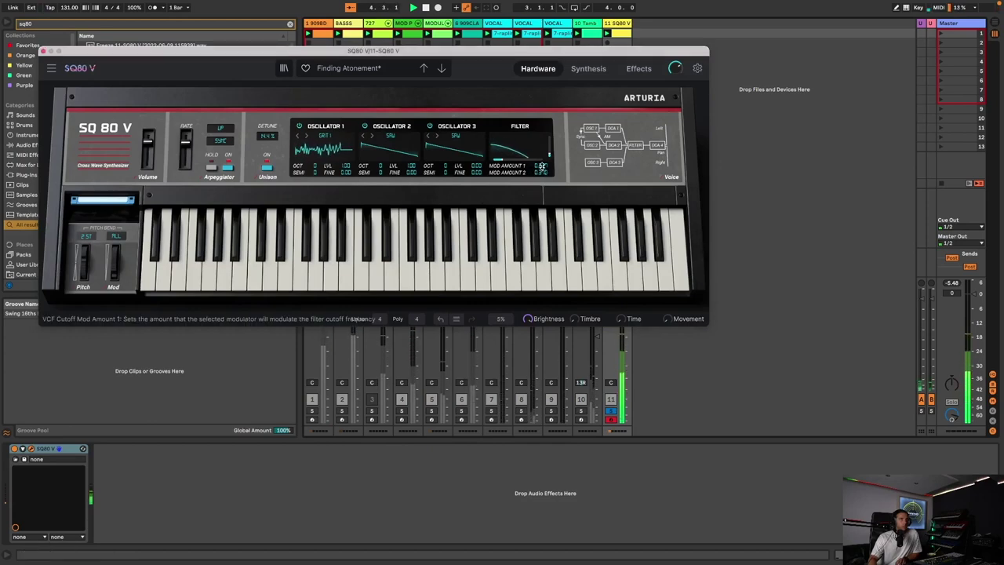
pyautogui.moveTo(541, 166); pyautogui.dragTo(541, 136)
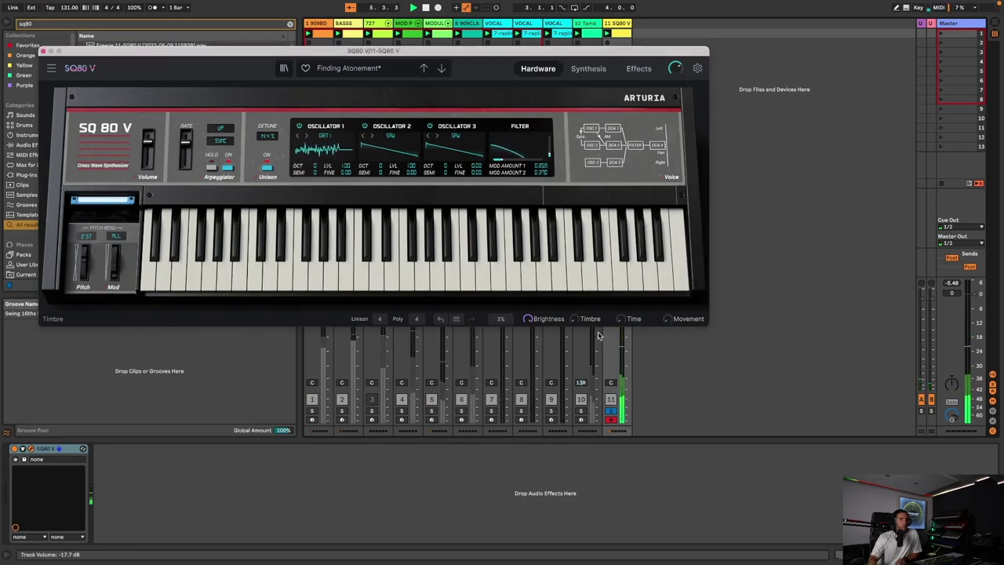
pyautogui.click(613, 415)
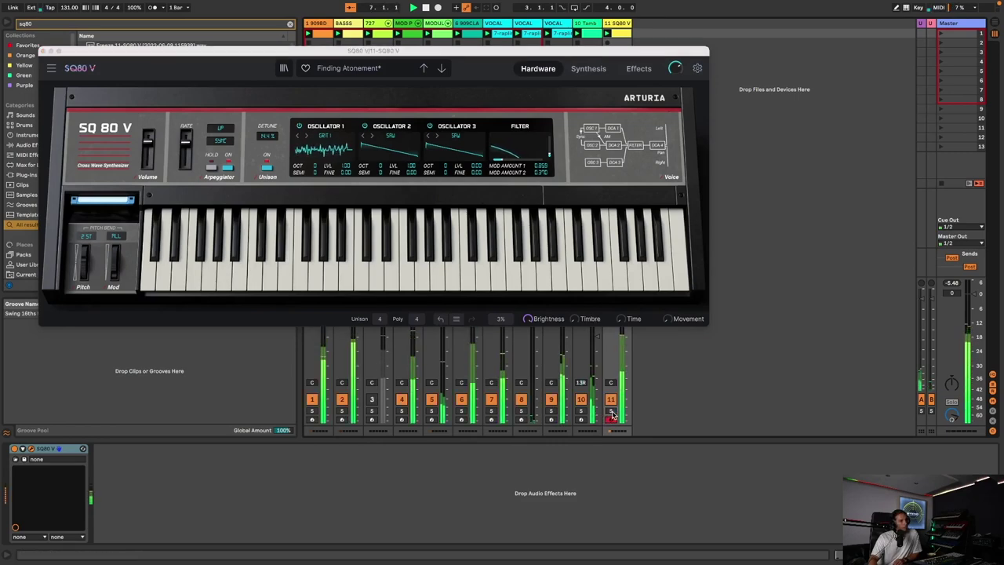
pyautogui.click(43, 52)
# Find MicroShift in the browser, add it to the SQ80 V track and load the Lead Spread Mixed preset.
pyautogui.click(8, 26)
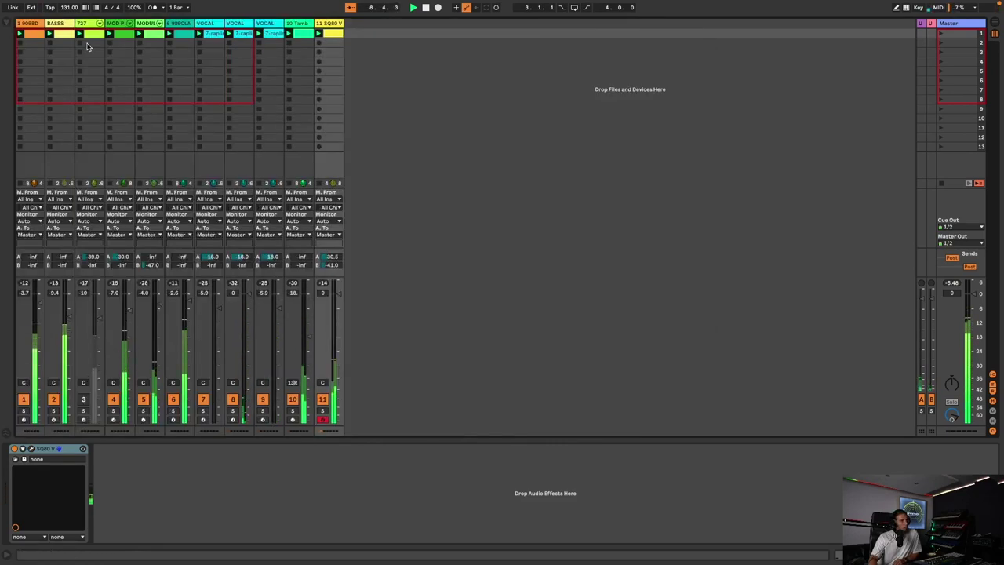
pyautogui.press('super+alt+b')
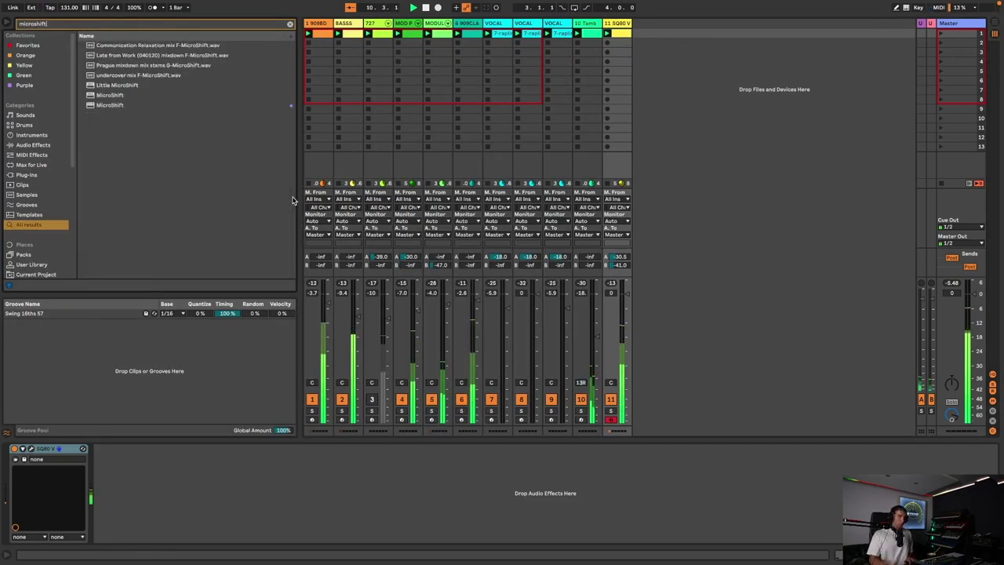
pyautogui.click(99, 105)
pyautogui.click(146, 73)
pyautogui.click(126, 138)
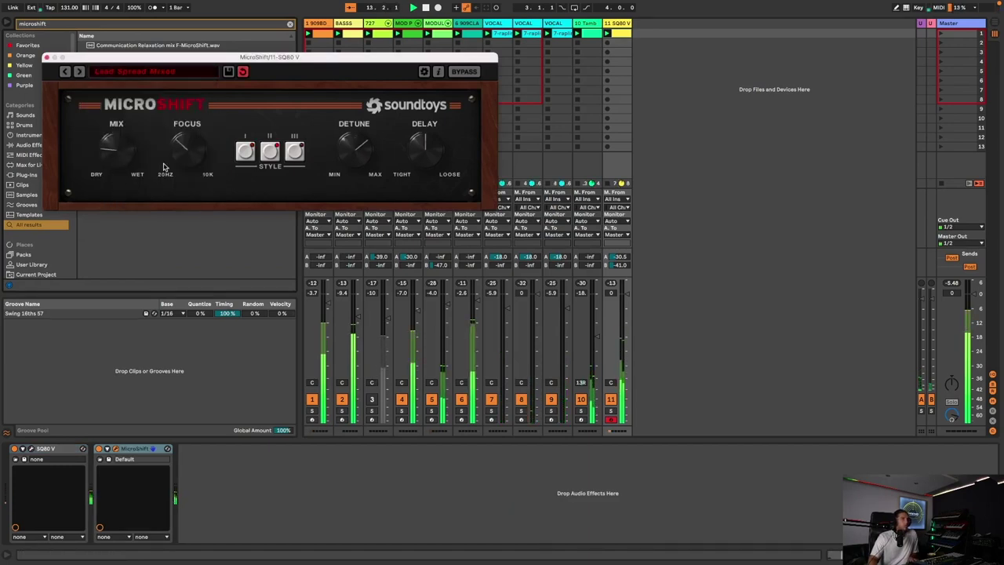
pyautogui.click(47, 58)
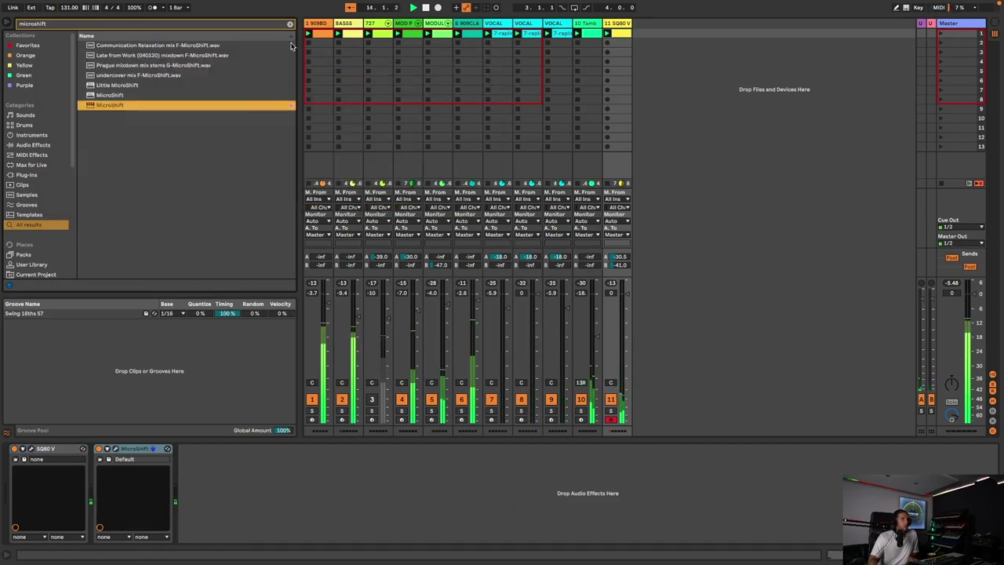
# Add MicroShift to the first vocal track, after Crystallizer, and load the LeadVocalClarity preset.
pyautogui.click(514, 26)
pyautogui.doubleClick(110, 106)
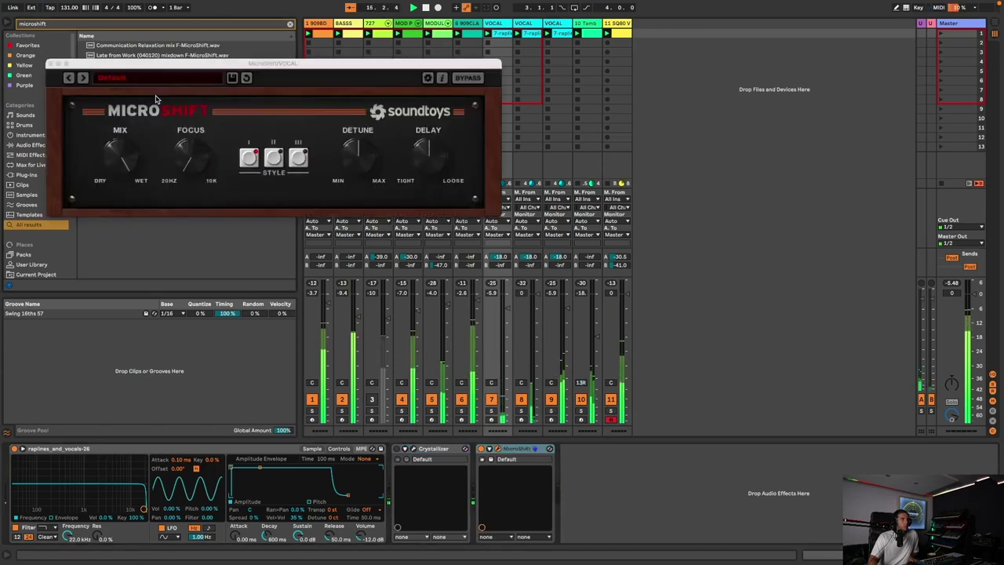
pyautogui.click(146, 79)
pyautogui.click(138, 154)
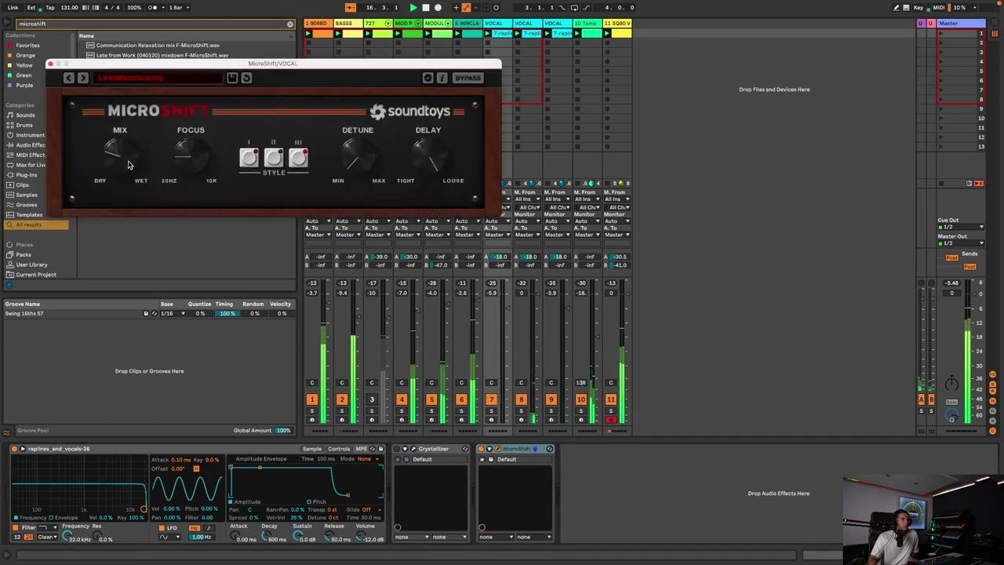
pyautogui.click(50, 64)
# Search the browser for abl3 and load the ABL3 instrument onto a new MIDI track after SQ80 V.
pyautogui.press('super+alt+b')
pyautogui.press('super+alt+b')
pyautogui.press('super+alt+b')
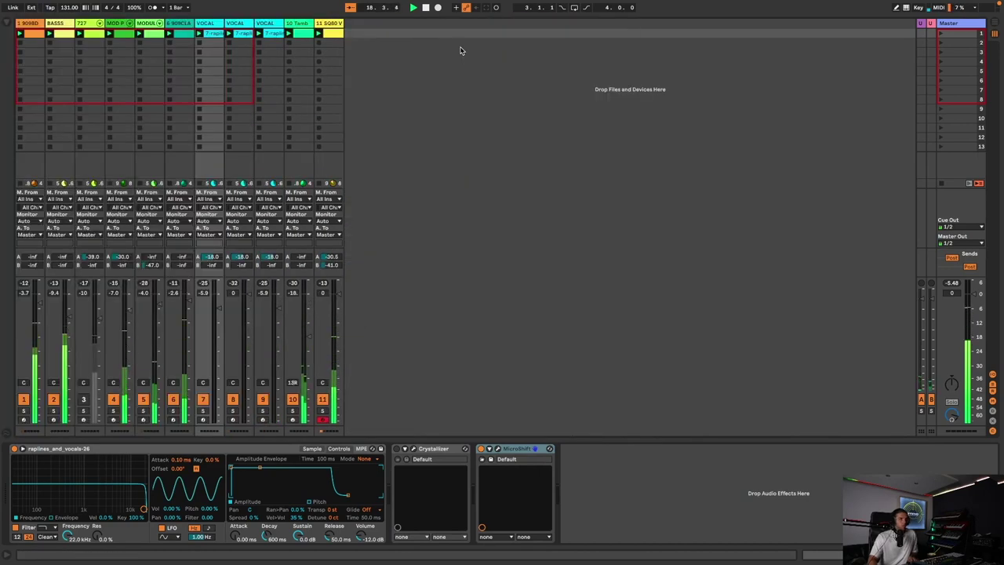
pyautogui.press('super+alt+b')
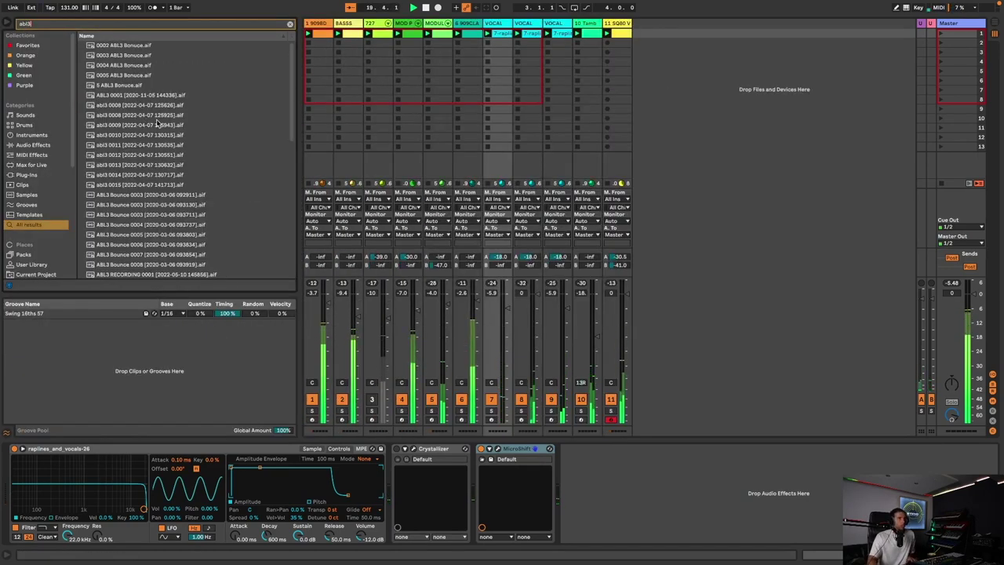
pyautogui.scroll(-10, 231, 145)
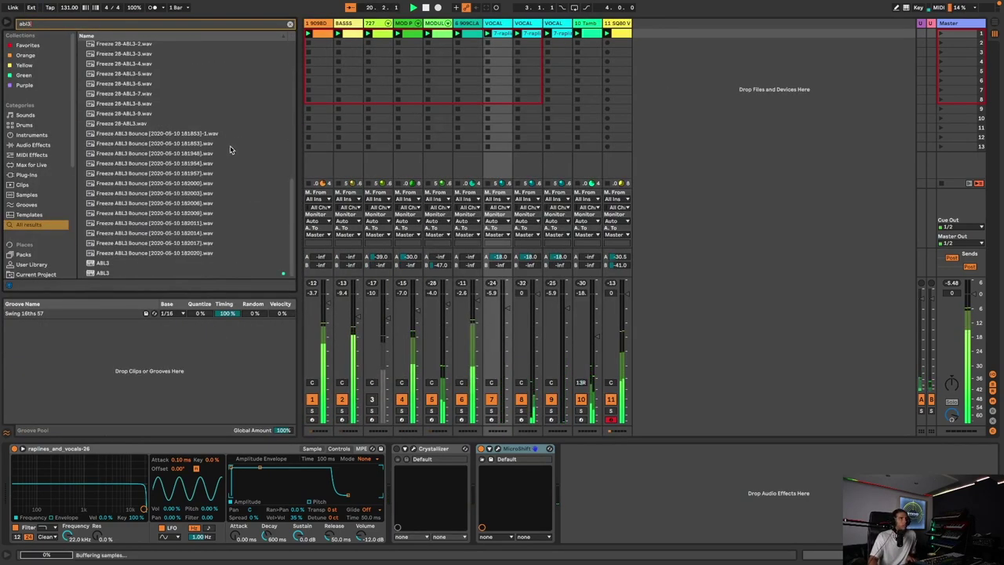
pyautogui.click(101, 274)
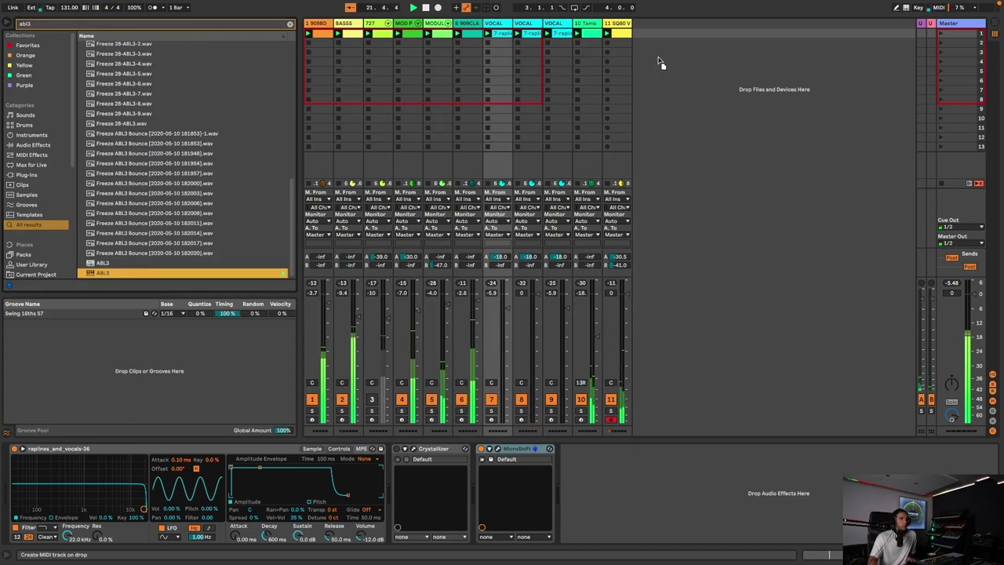
pyautogui.moveTo(660, 59); pyautogui.dragTo(648, 61)
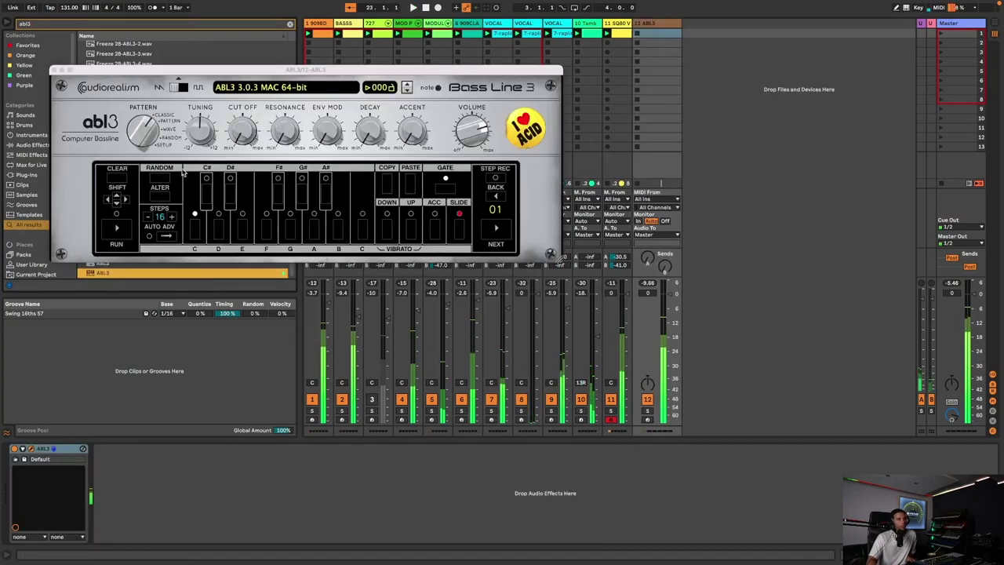
# Load a pattern from the Techno folder into ABL3 and switch its pattern display to the step grid.
pyautogui.click(237, 91)
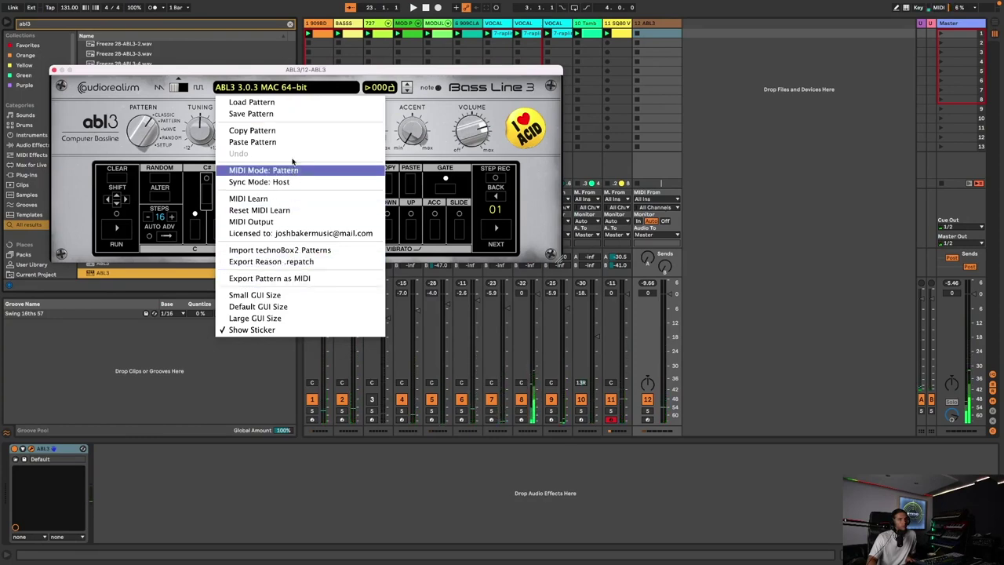
pyautogui.click(609, 150)
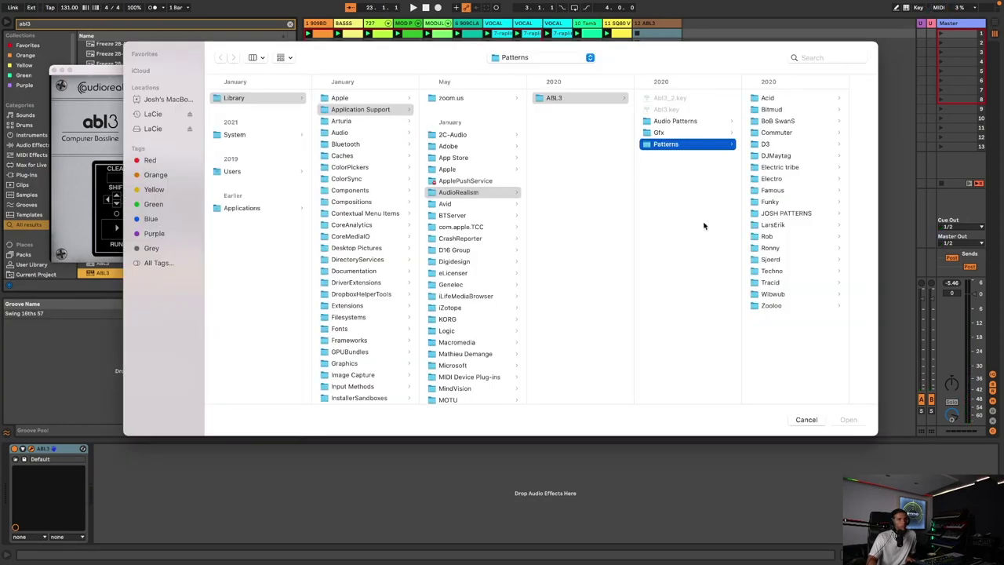
pyautogui.click(793, 272)
pyautogui.click(821, 237)
pyautogui.doubleClick(820, 236)
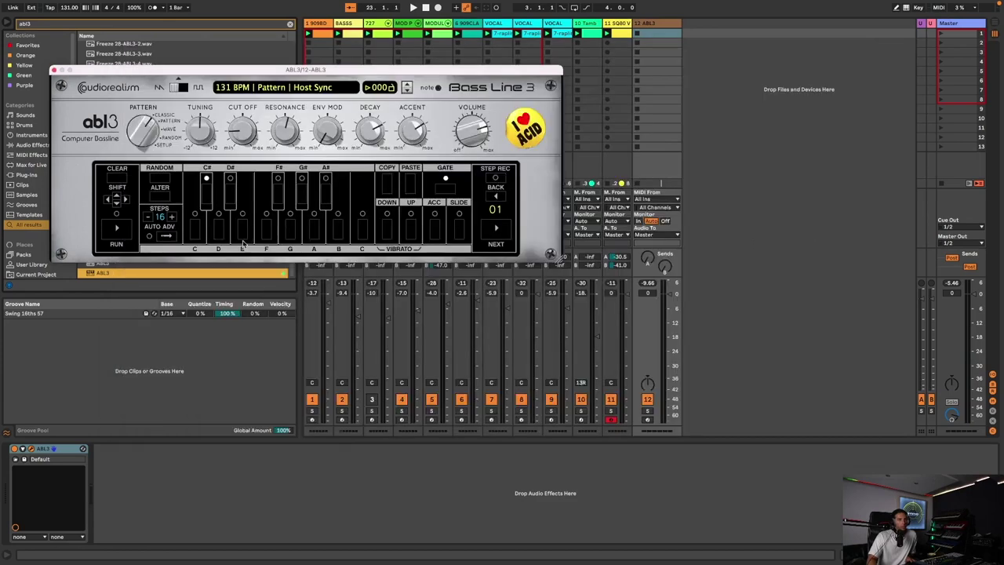
pyautogui.click(142, 135)
pyautogui.moveTo(147, 101); pyautogui.dragTo(150, 89)
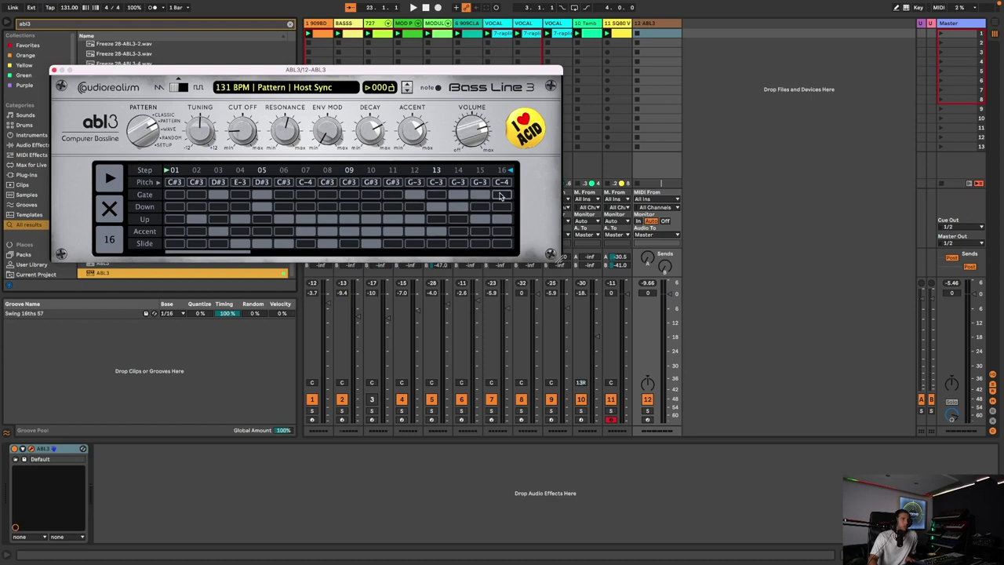
# Start playback, solo the ABL3 track at -5.9 dB with some send A and B, and raise its filter cutoff.
pyautogui.press('space')
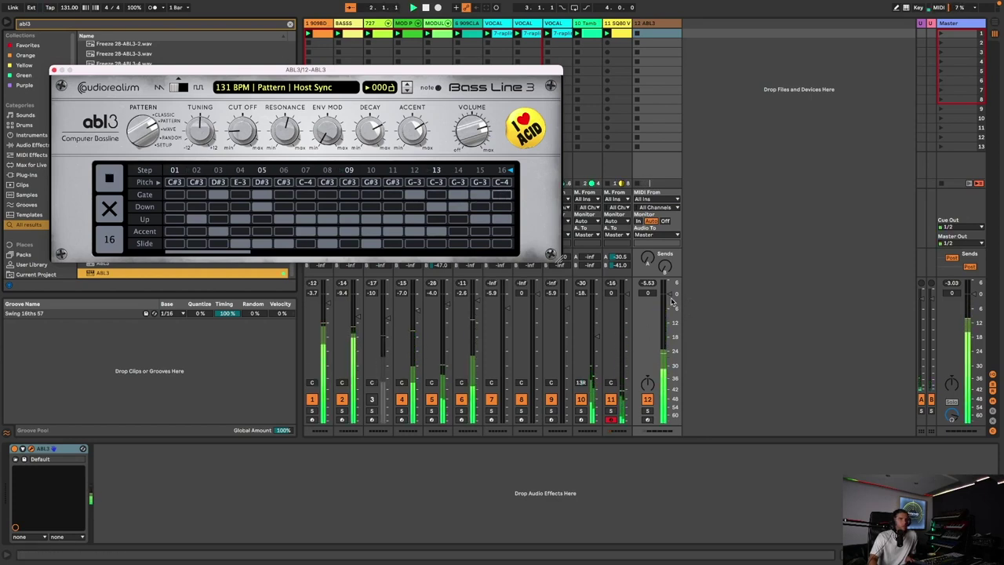
pyautogui.moveTo(670, 296); pyautogui.dragTo(671, 309)
pyautogui.click(649, 412)
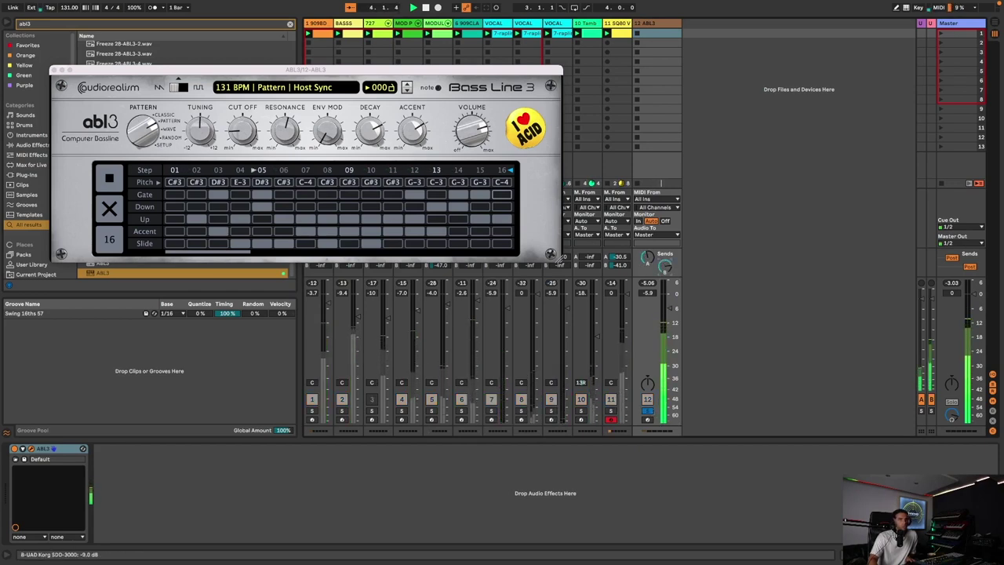
pyautogui.click(248, 112)
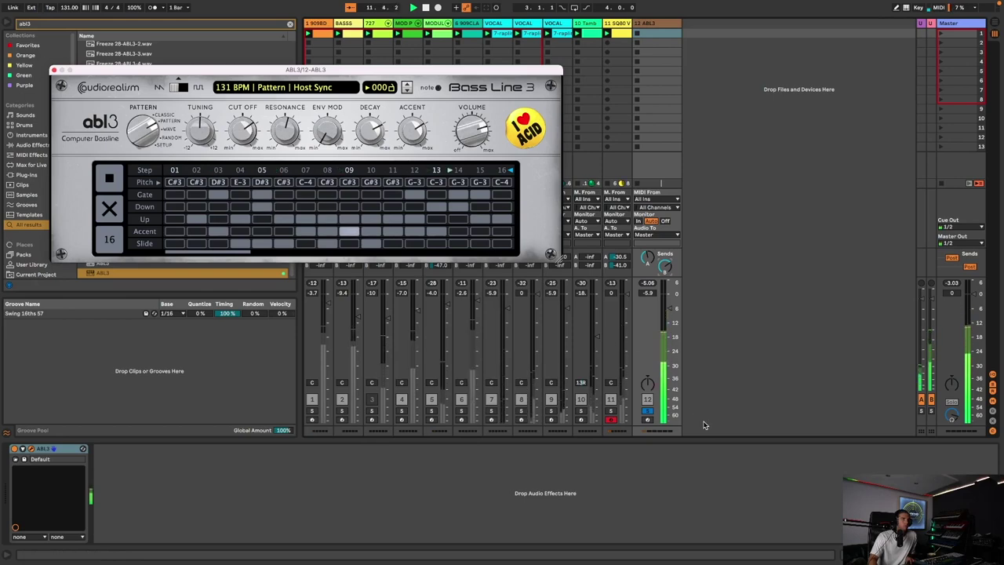
# Add EQ Eight after ABL3 and set its first band to a low-cut filter at 416 Hz.
pyautogui.press('super+f')
pyautogui.write('eq')
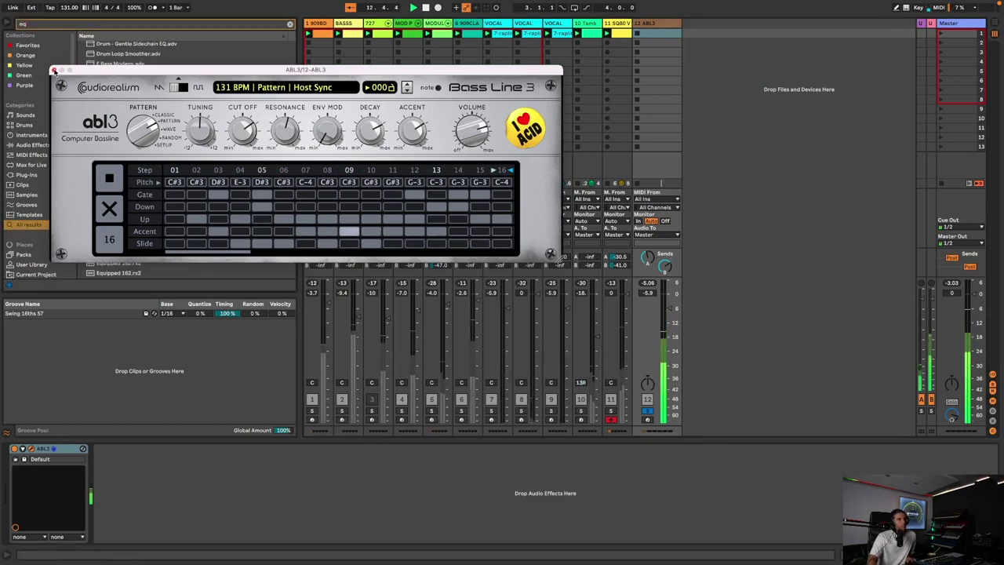
pyautogui.click(54, 70)
pyautogui.scroll(5, 110, 71)
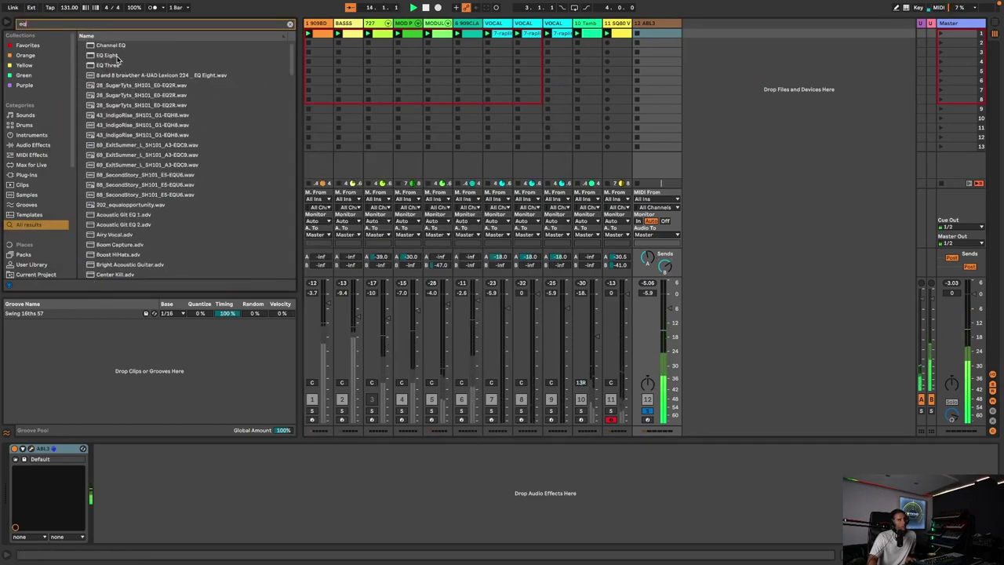
pyautogui.moveTo(117, 57); pyautogui.dragTo(191, 471)
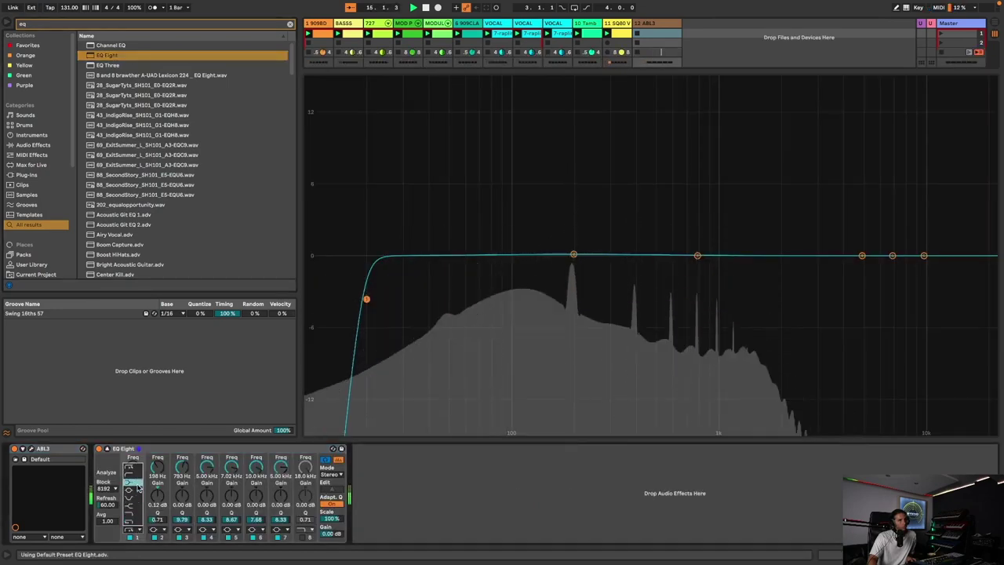
pyautogui.click(132, 473)
pyautogui.moveTo(133, 467); pyautogui.dragTo(132, 404)
pyautogui.click(108, 449)
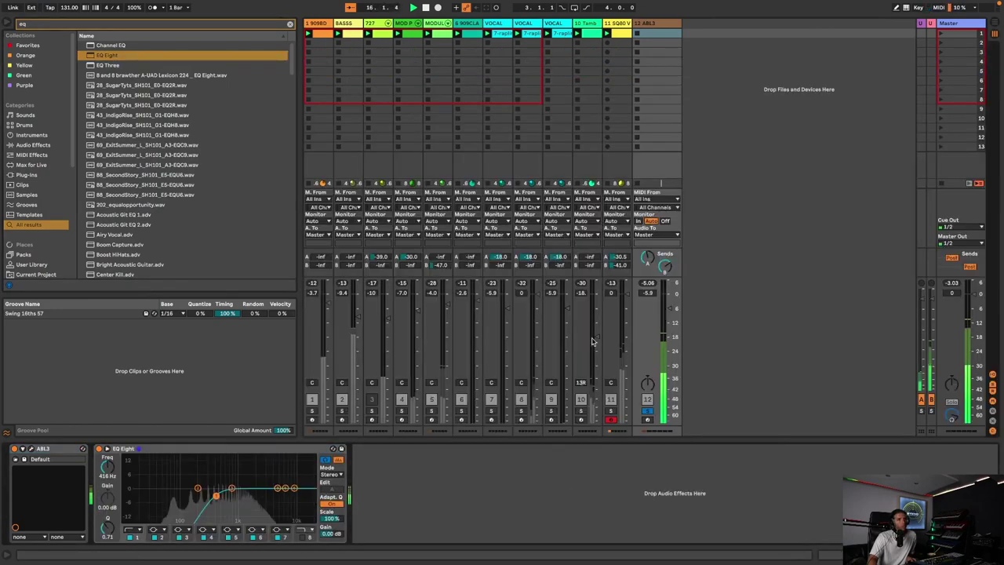
# Unsolo the ABL3 track, lower its EQ Eight low cut to 261 Hz and set its volume to -10 dB.
pyautogui.moveTo(662, 275); pyautogui.dragTo(662, 353)
pyautogui.click(7, 23)
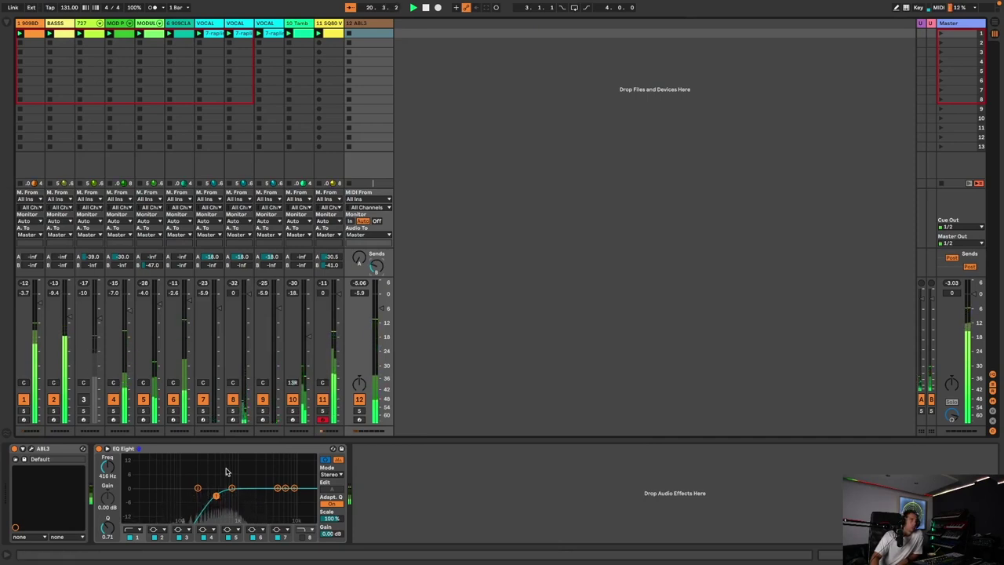
pyautogui.moveTo(218, 498); pyautogui.dragTo(204, 495)
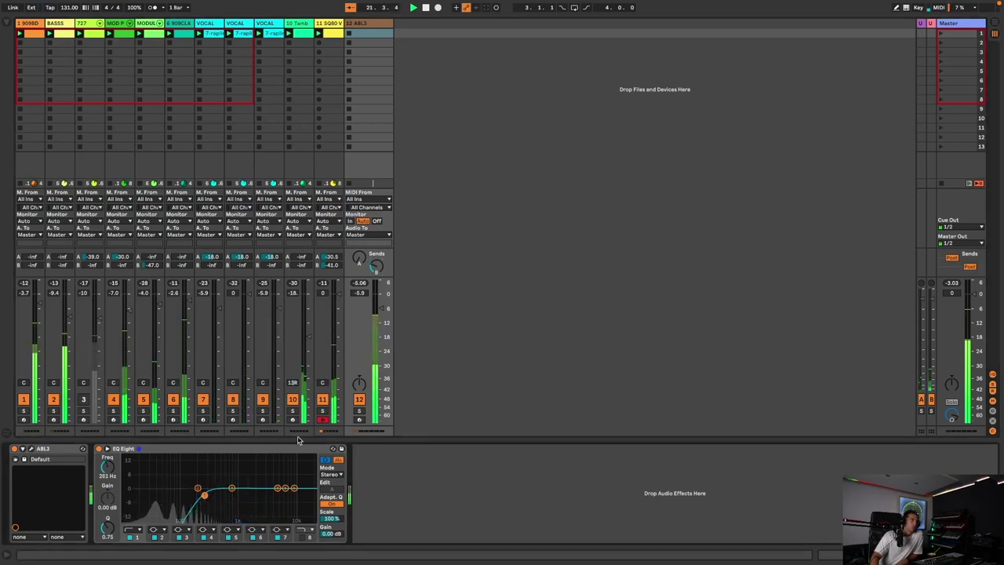
pyautogui.moveTo(382, 339); pyautogui.dragTo(382, 353)
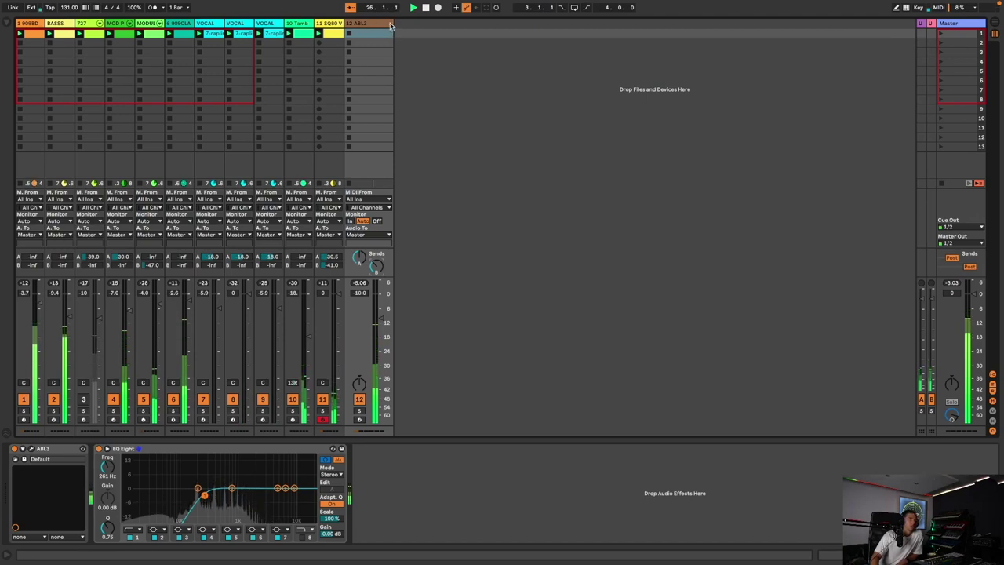
# Narrow the ABL3 track and rename it ACID, and raise its send B to -17.8 dB with bass and acid soloed.
pyautogui.moveTo(389, 25); pyautogui.dragTo(374, 25)
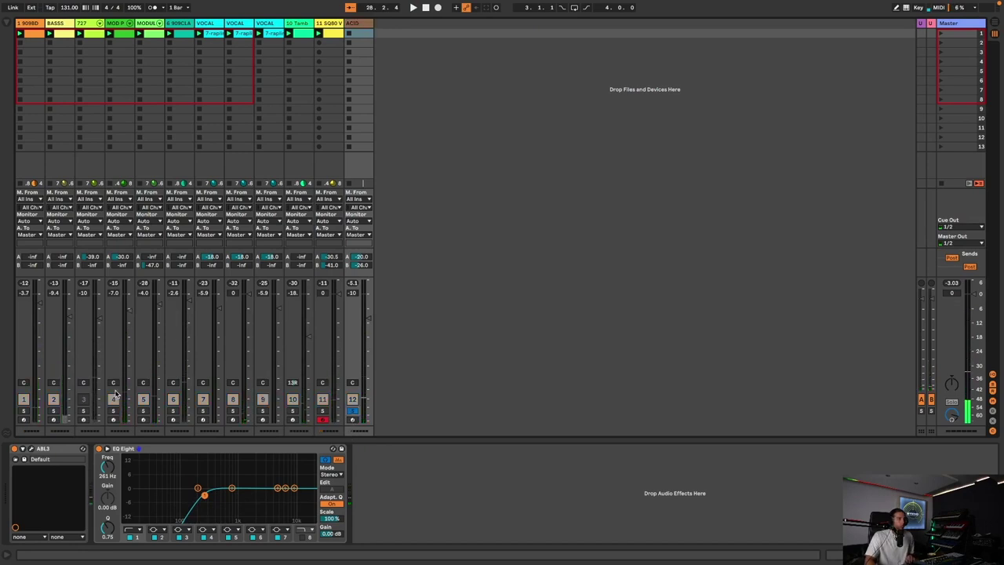
pyautogui.press('space')
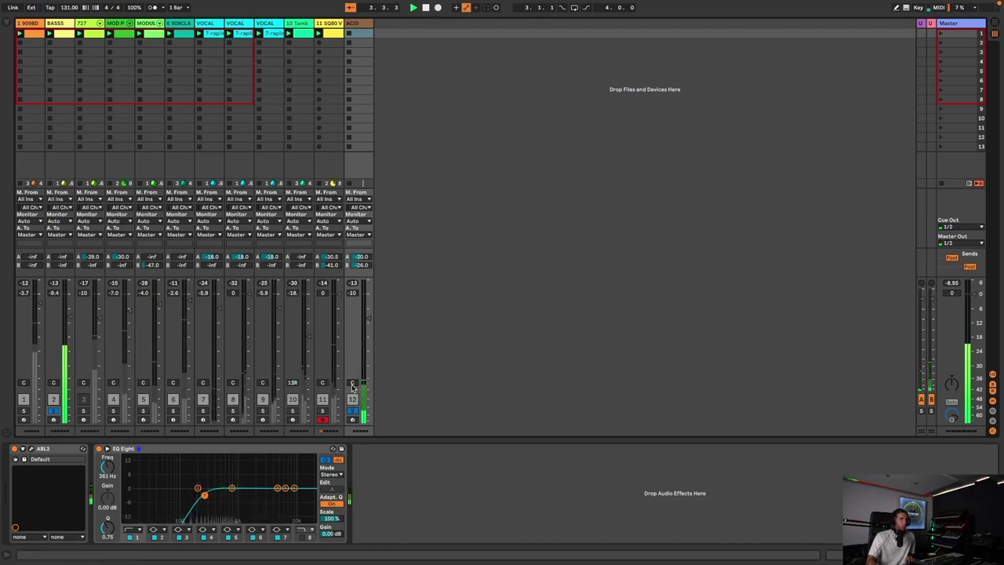
pyautogui.moveTo(361, 265); pyautogui.dragTo(361, 251)
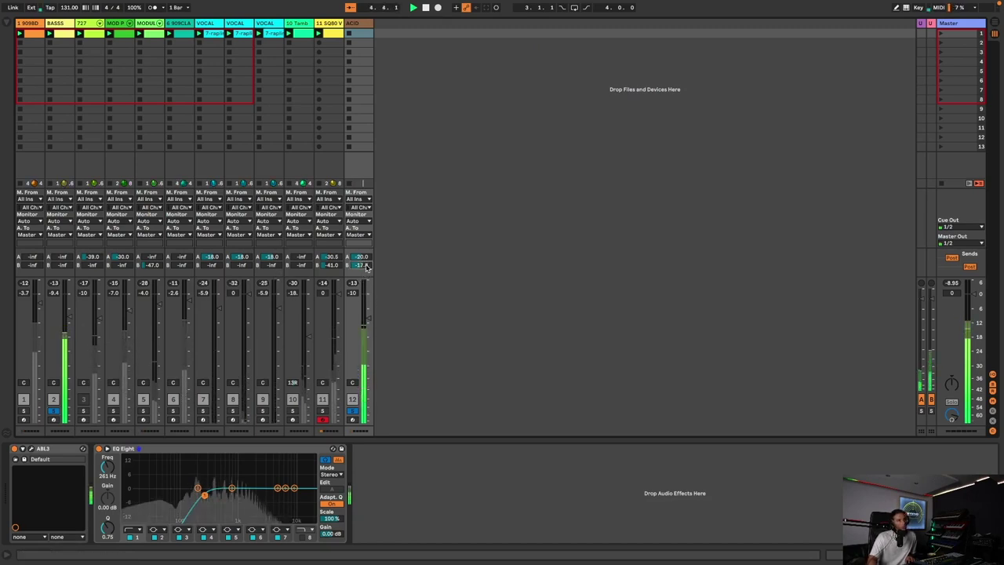
# Inspect the UAD Korg SDD-3000 delay on return B and lower the ACID track's send B to -25.6 dB.
pyautogui.click(931, 24)
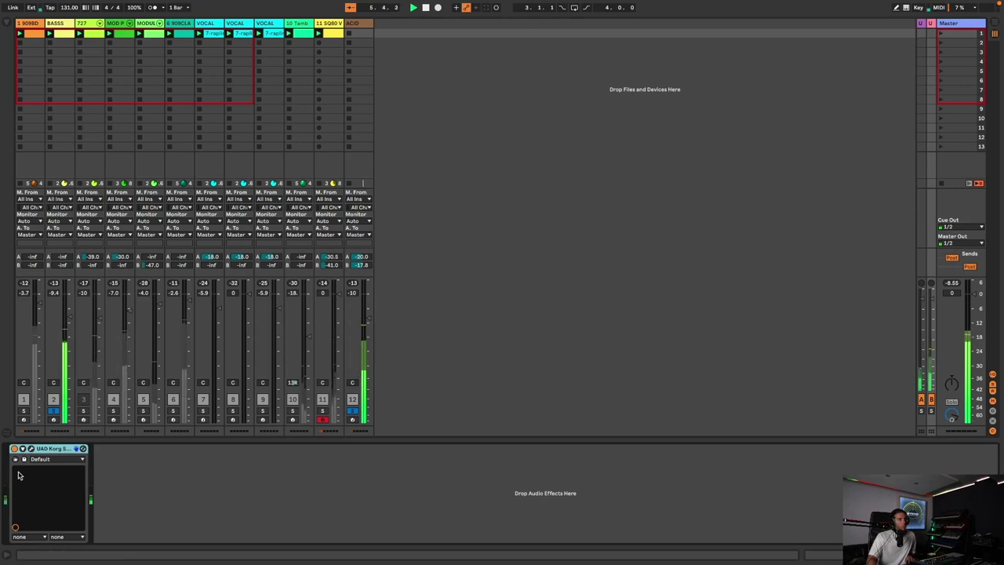
pyautogui.click(31, 449)
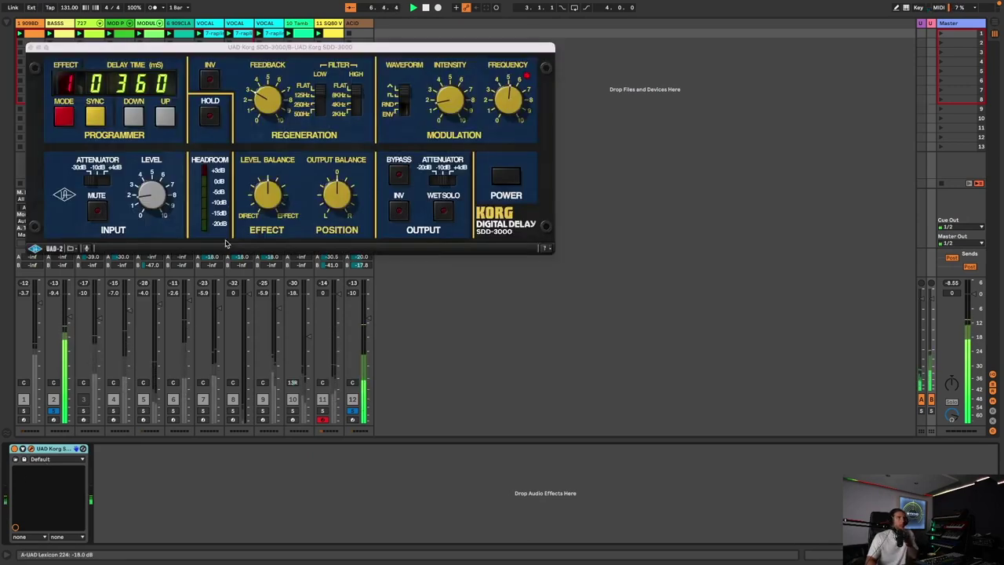
pyautogui.moveTo(453, 110); pyautogui.dragTo(458, 81)
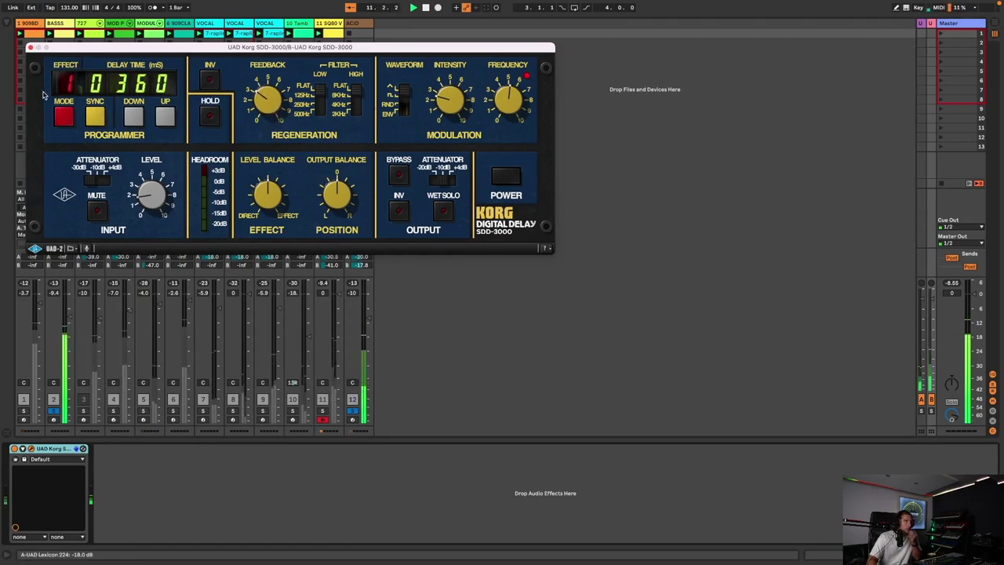
pyautogui.click(29, 48)
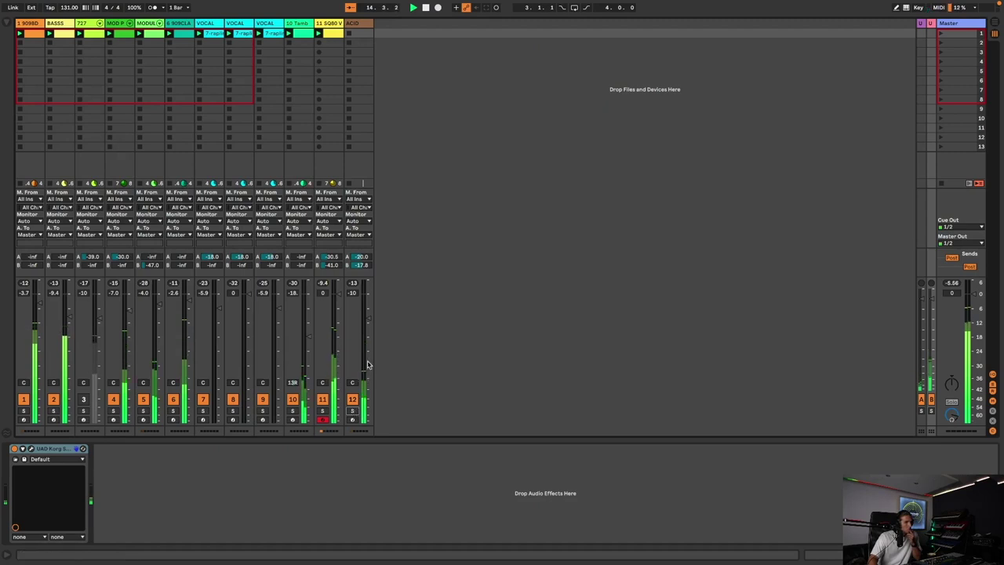
pyautogui.moveTo(362, 265); pyautogui.dragTo(363, 287)
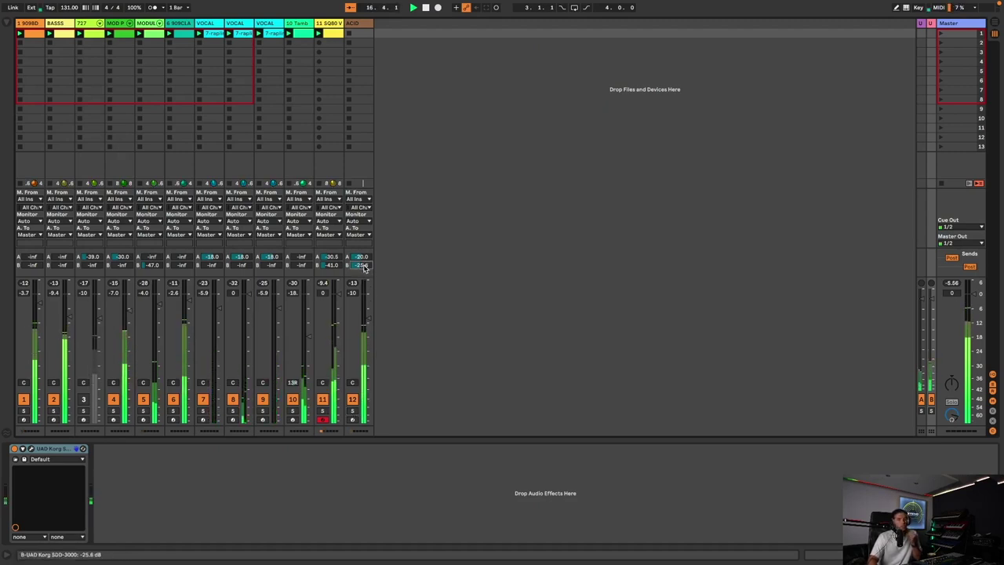
# Rename the SQ80 V track KEYS and the tambourine track TAMB.
pyautogui.click(331, 23)
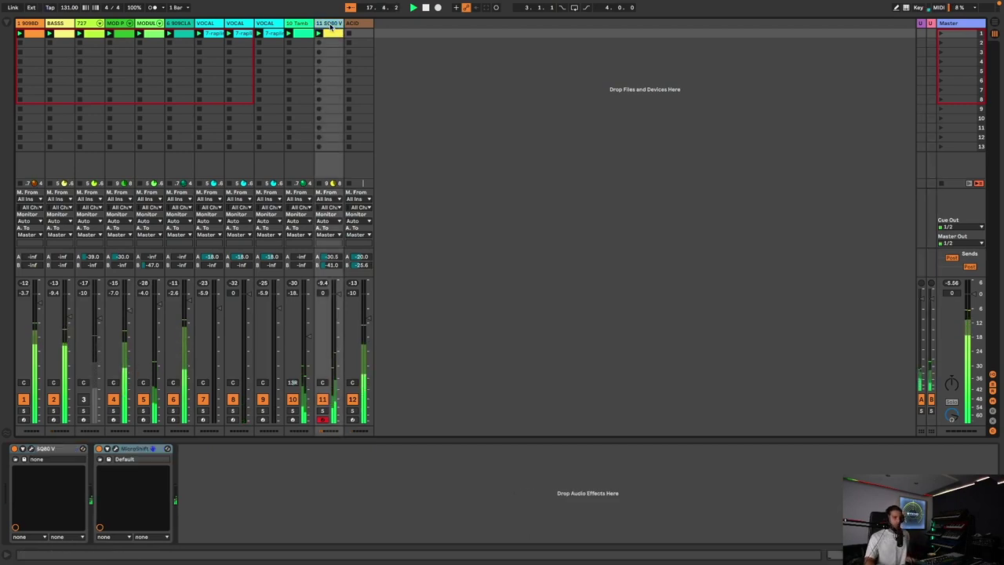
pyautogui.write('KEYS')
pyautogui.press('Return')
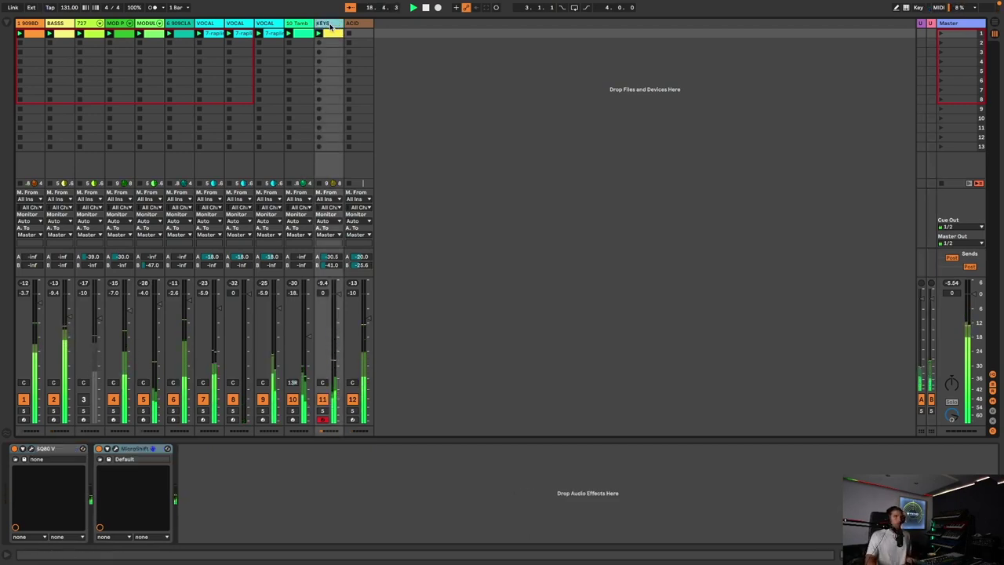
pyautogui.click(294, 24)
pyautogui.press('super+r')
pyautogui.write('TAMB')
pyautogui.press('Return')
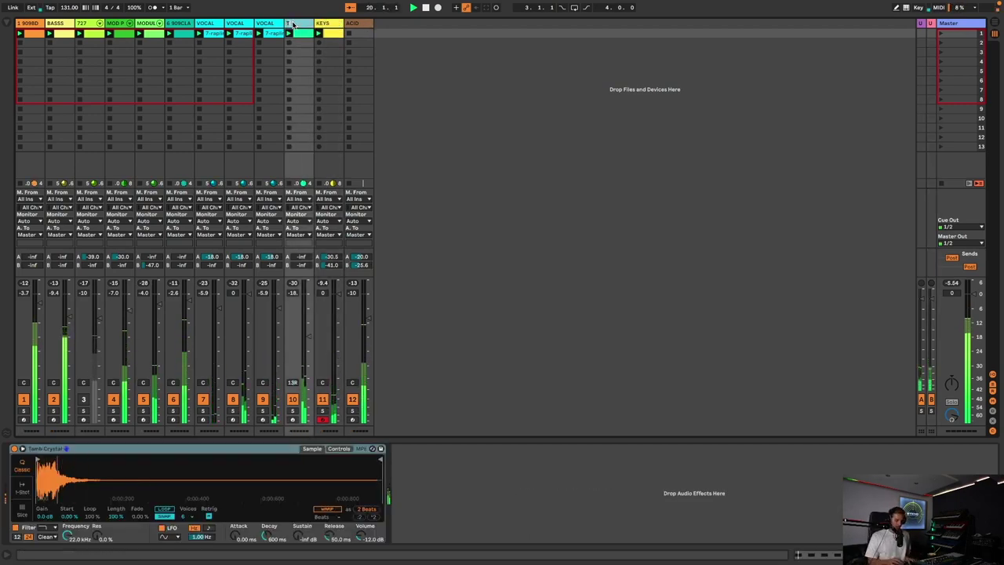
# Search the browser for "shaker" and insert a new MIDI track after ACID.
pyautogui.press('super+alt+b')
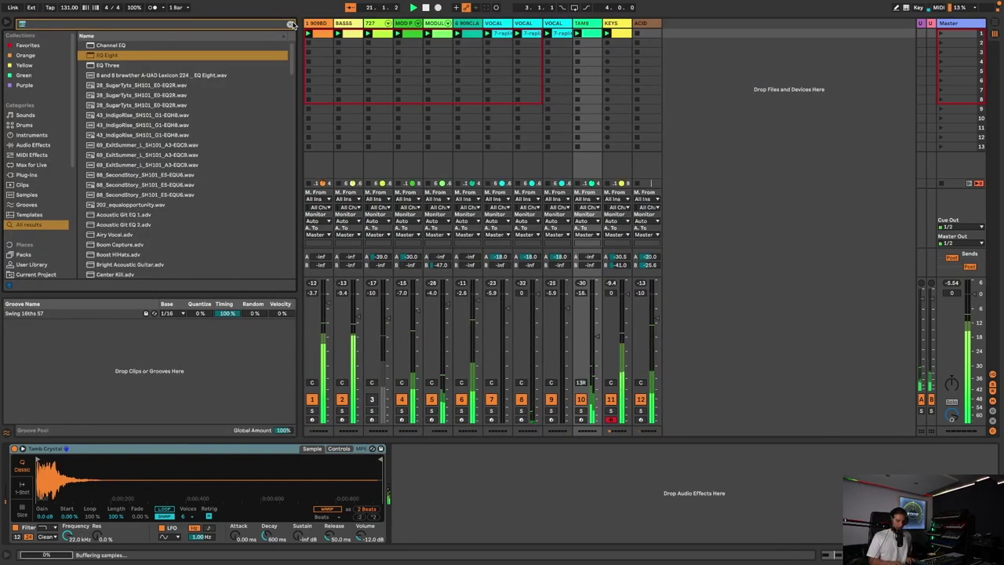
pyautogui.write('shaker')
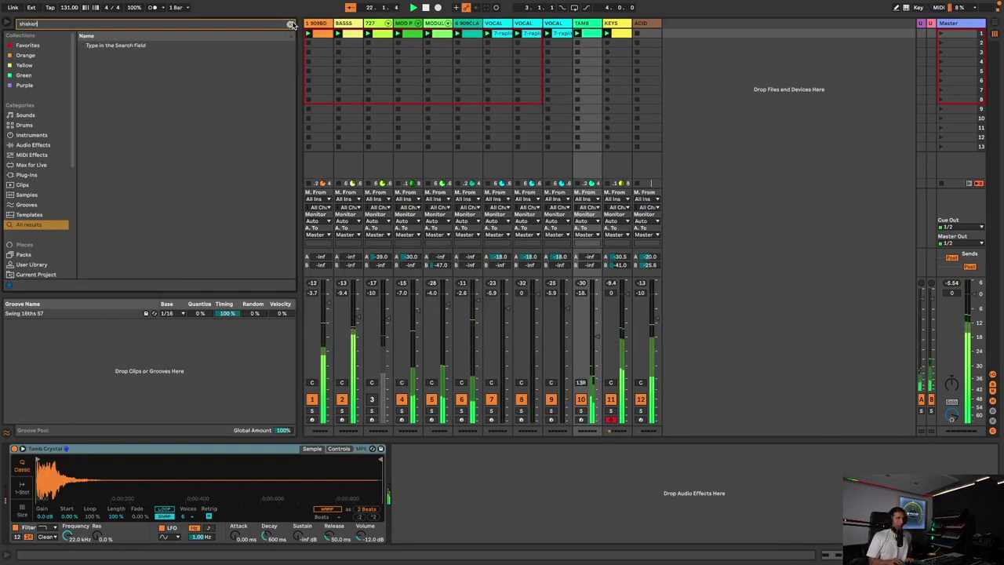
pyautogui.rightClick(739, 36)
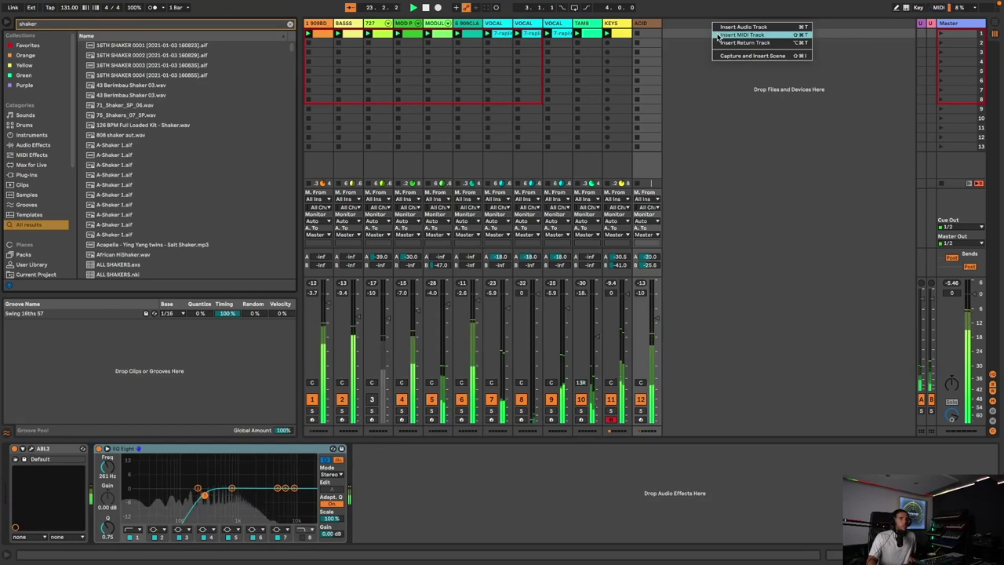
pyautogui.click(741, 37)
# Browse the shaker samples and load PHAT SHAKERS 001.wav onto the new MIDI track.
pyautogui.click(216, 189)
pyautogui.scroll(-10, 197, 206)
pyautogui.scroll(-10, 197, 205)
pyautogui.click(197, 205)
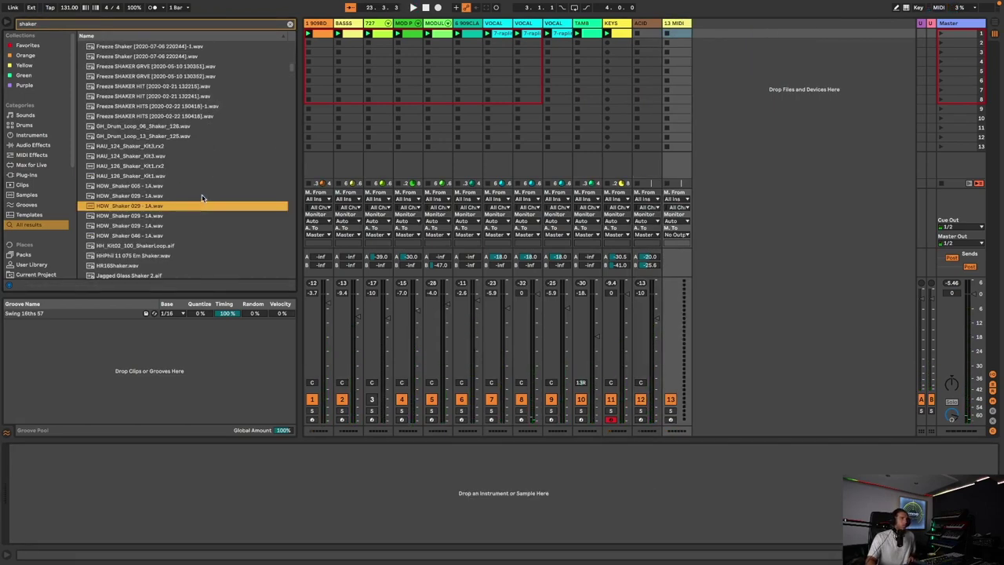
pyautogui.scroll(-10, 202, 198)
pyautogui.click(201, 192)
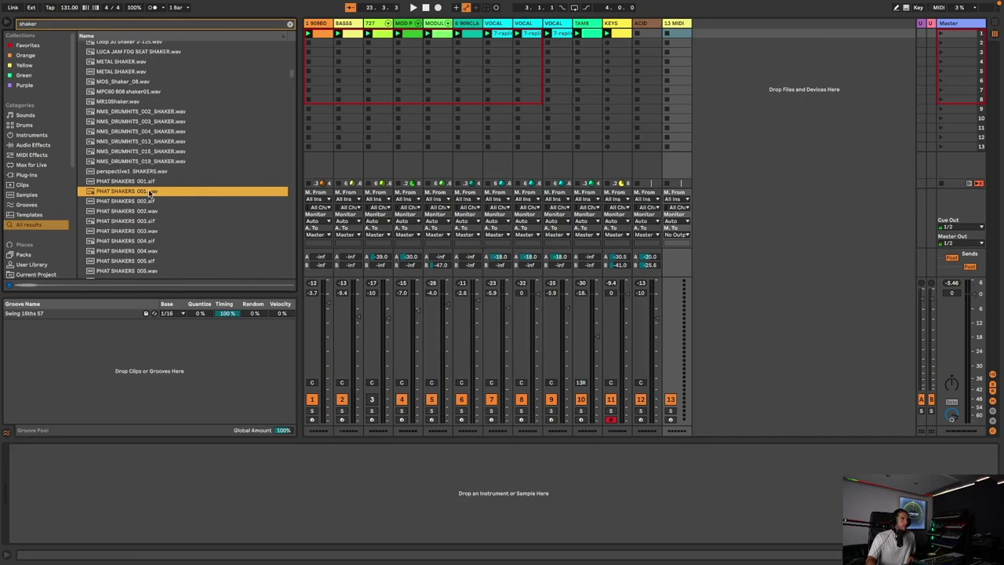
pyautogui.press('Return')
# Create a one-bar clip on the shaker track and fill it with consecutive sixteenth-note C3 hits.
pyautogui.doubleClick(678, 34)
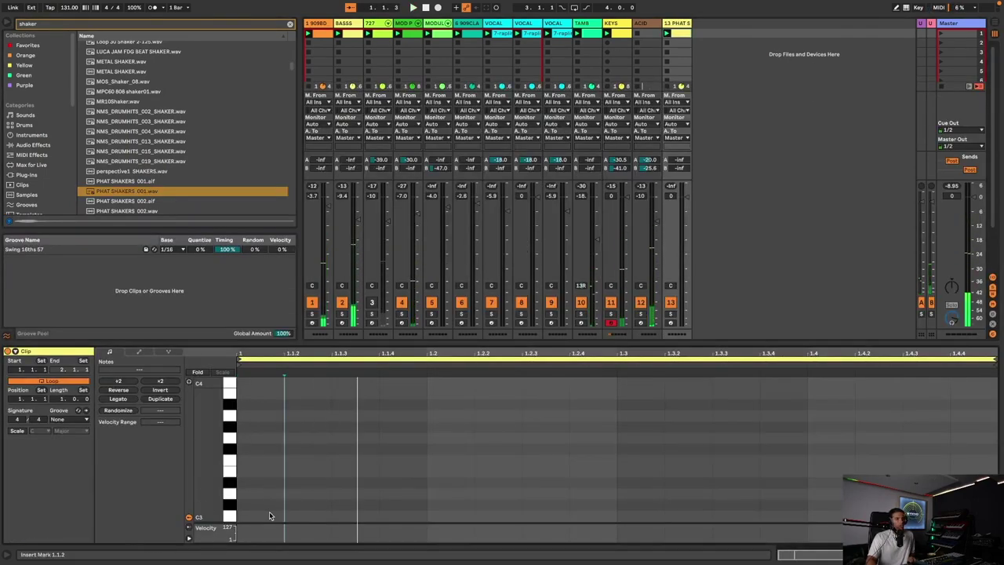
pyautogui.moveTo(270, 515); pyautogui.dragTo(314, 516)
pyautogui.hotkey('ctrl', 'd')
pyautogui.hotkey('ctrl', 'd')
pyautogui.hotkey('ctrl', 'd')
pyautogui.hotkey('ctrl', 'd')
pyautogui.hotkey('ctrl', 'd')
pyautogui.hotkey('ctrl', 'd')
pyautogui.hotkey('ctrl', 'd')
# Apply the Swing 16ths 57 groove to the shaker clip.
pyautogui.click(35, 406)
pyautogui.click(87, 421)
pyautogui.click(82, 440)
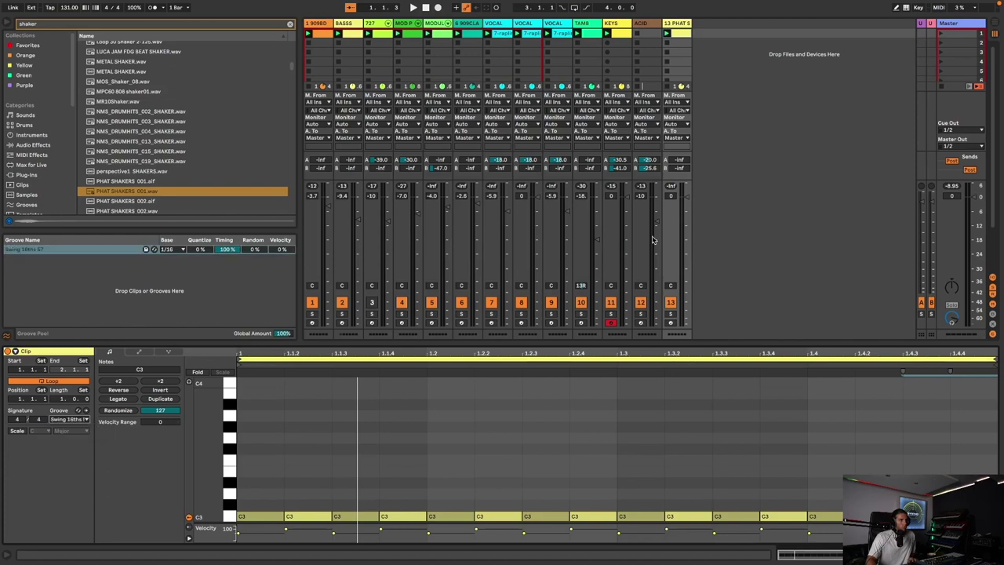
# Start playback, lower the shaker track's volume to -18.4 dB and hide the browser.
pyautogui.press('space')
pyautogui.click(685, 240)
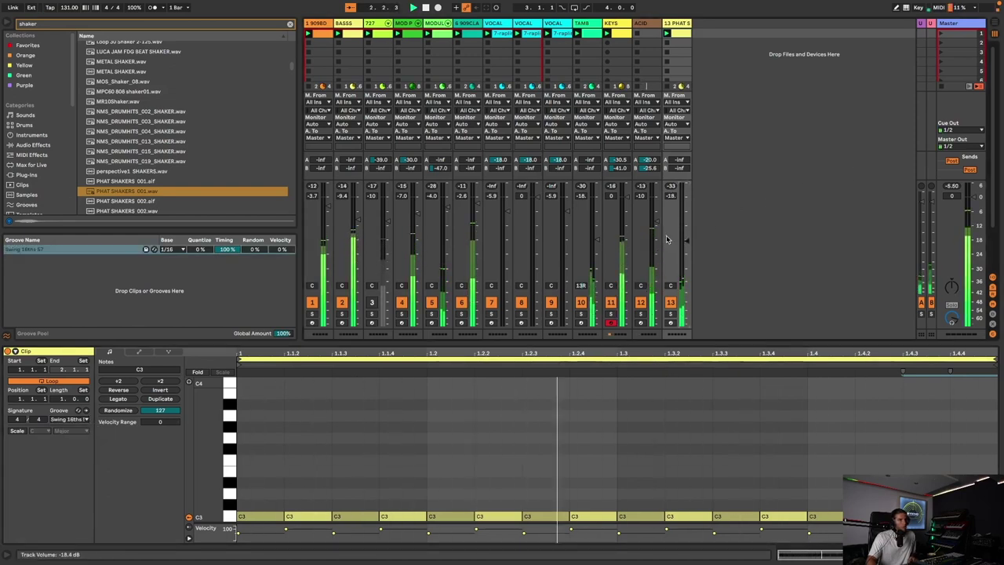
pyautogui.click(3, 24)
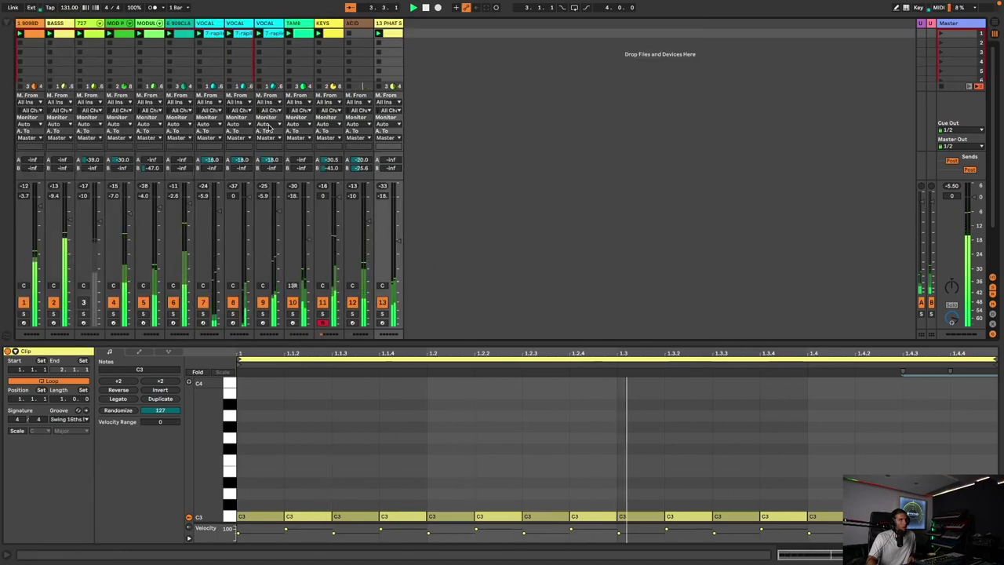
# Insert another MIDI track, search for "909 open" and load a 909 OpenHat003.wav sample onto it.
pyautogui.rightClick(420, 25)
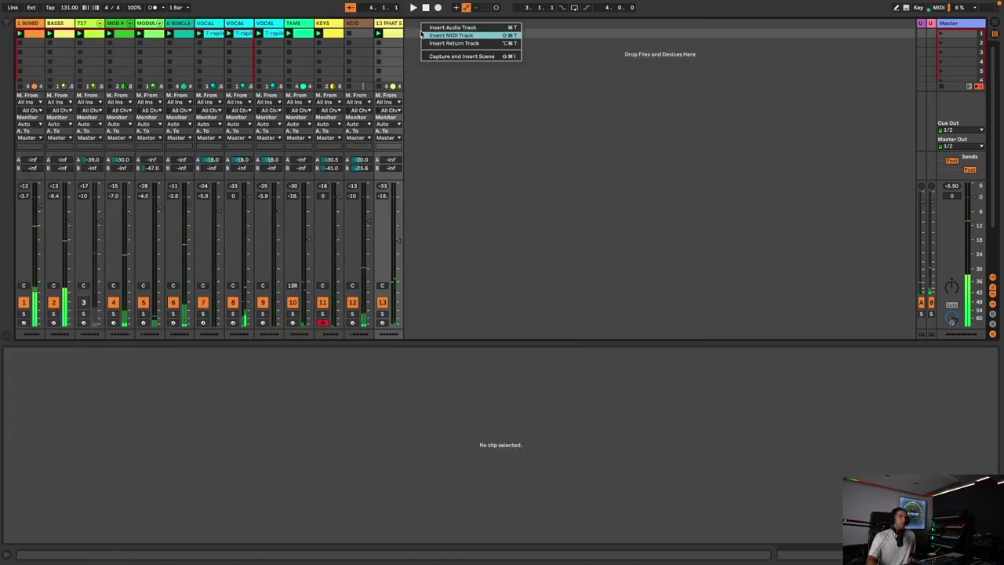
pyautogui.click(440, 36)
pyautogui.hotkey('ctrl', 'f')
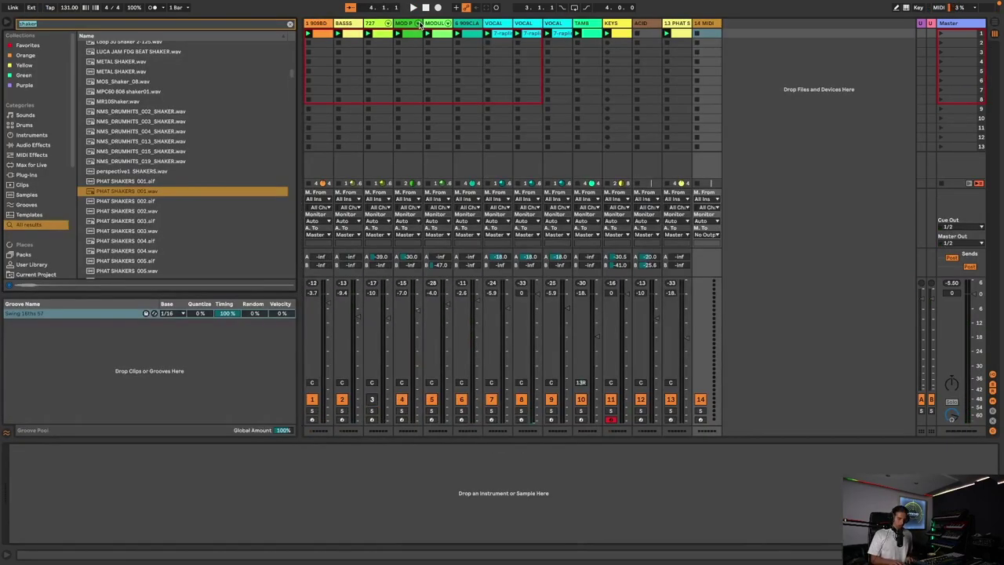
pyautogui.write('909 open')
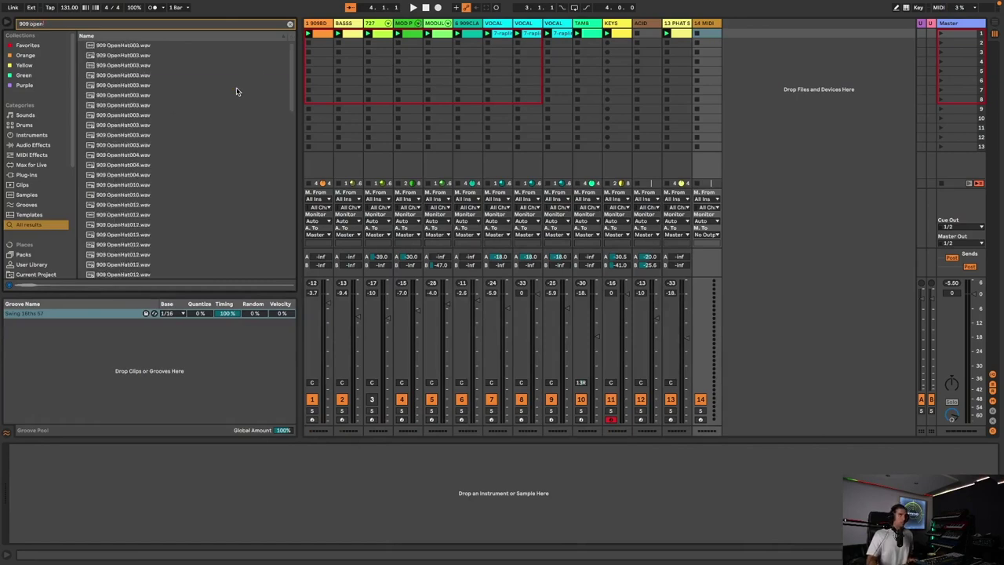
pyautogui.click(233, 87)
pyautogui.moveTo(195, 92); pyautogui.dragTo(694, 30)
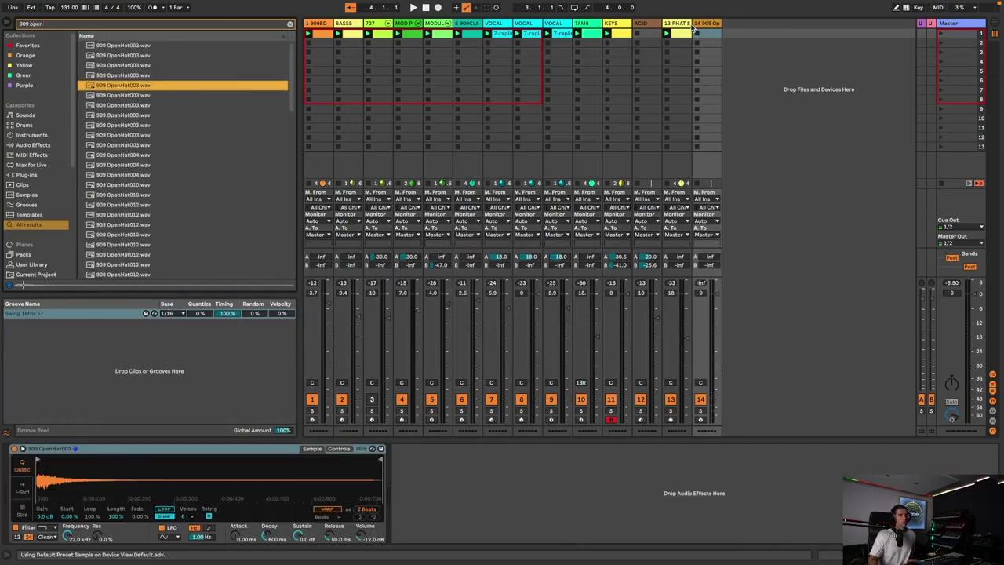
# Create a one-bar clip on the 909 open hat track and place C3 notes on the offbeats (1.1.3, 1.2.3, 1.3.3) during playback.
pyautogui.doubleClick(709, 33)
pyautogui.press('space')
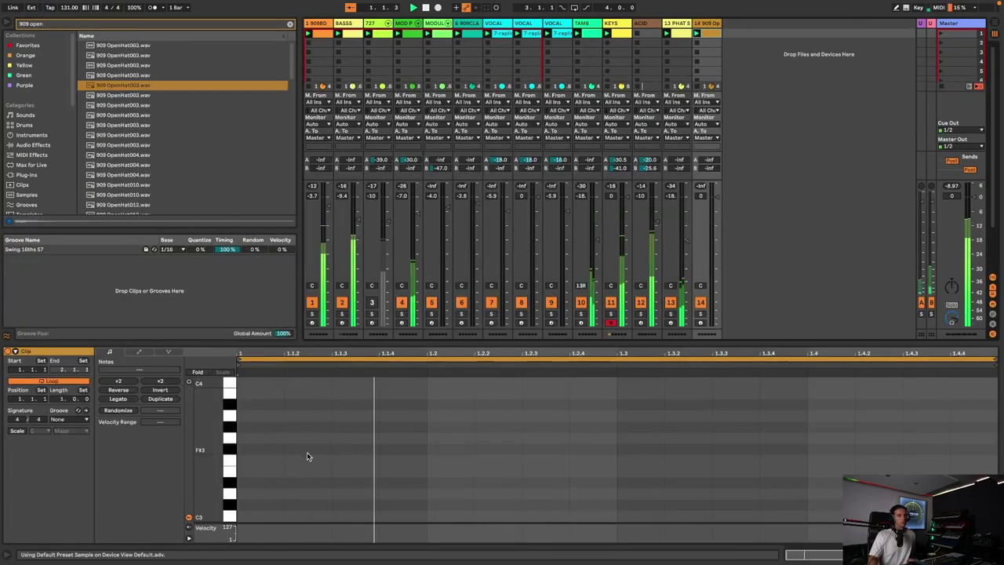
pyautogui.doubleClick(357, 515)
pyautogui.hotkey('ctrl', 'd')
pyautogui.press('Down')
pyautogui.press('Right')
pyautogui.press('Right')
pyautogui.press('Right')
pyautogui.press('Right')
pyautogui.press('Up')
pyautogui.press('Left')
pyautogui.hotkey('ctrl', 'd')
pyautogui.press('Right')
pyautogui.press('Right')
pyautogui.press('Right')
pyautogui.hotkey('ctrl', 'd')
pyautogui.press('Delete')
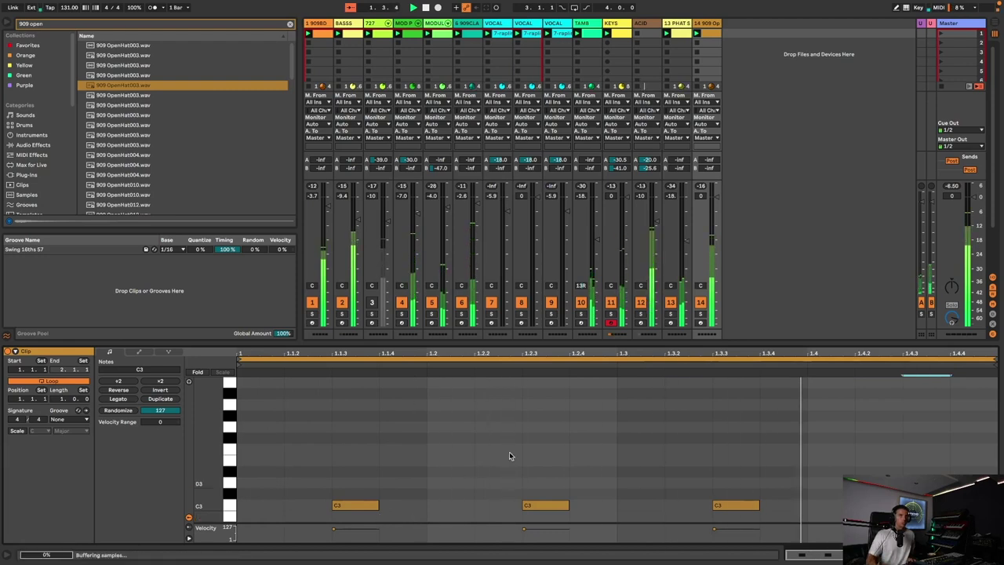
# Set the open hat track's volume to -5.0 dB and its send A to -33.0 dB, and hide the browser.
pyautogui.moveTo(717, 197); pyautogui.dragTo(716, 209)
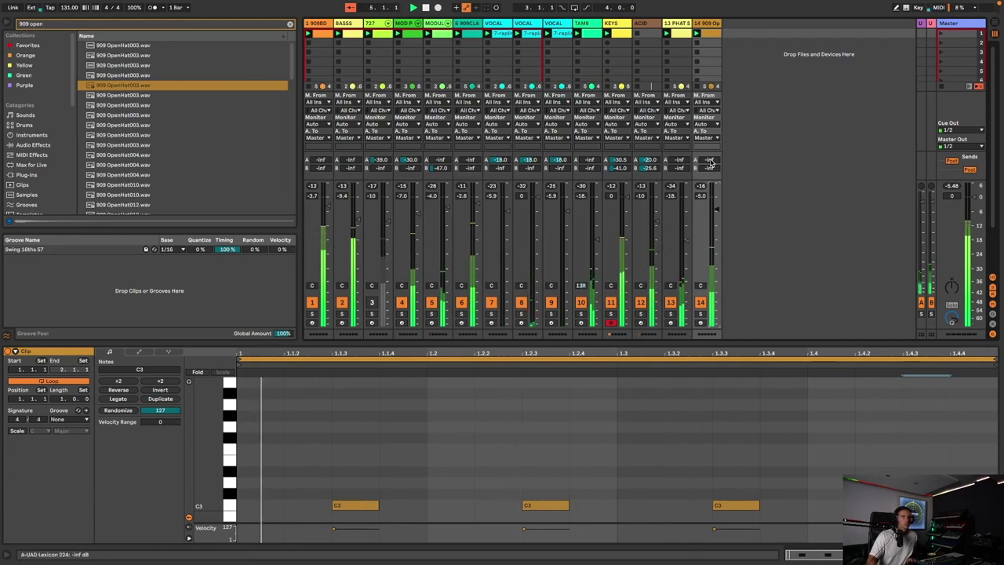
pyautogui.moveTo(711, 162); pyautogui.dragTo(711, 153)
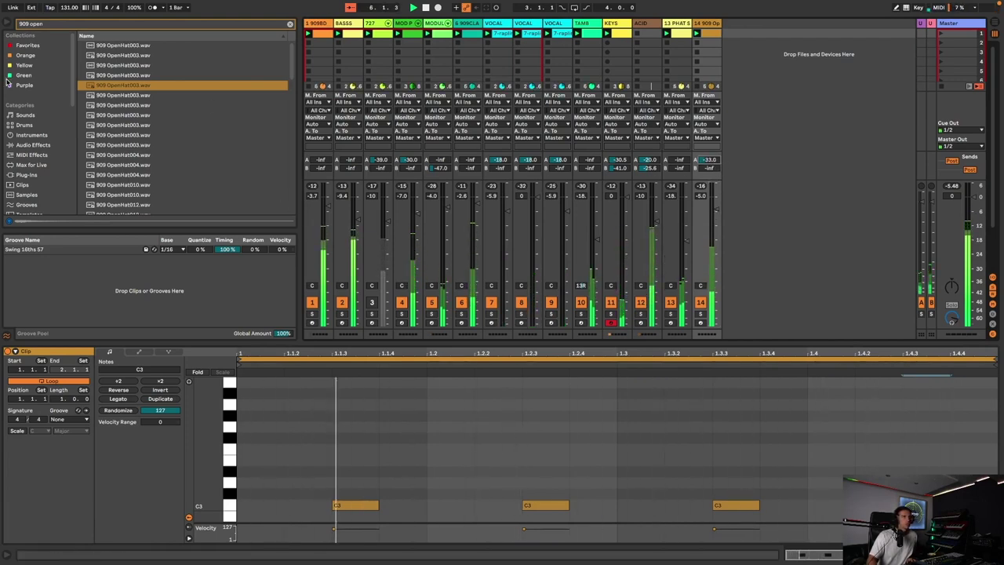
pyautogui.click(6, 22)
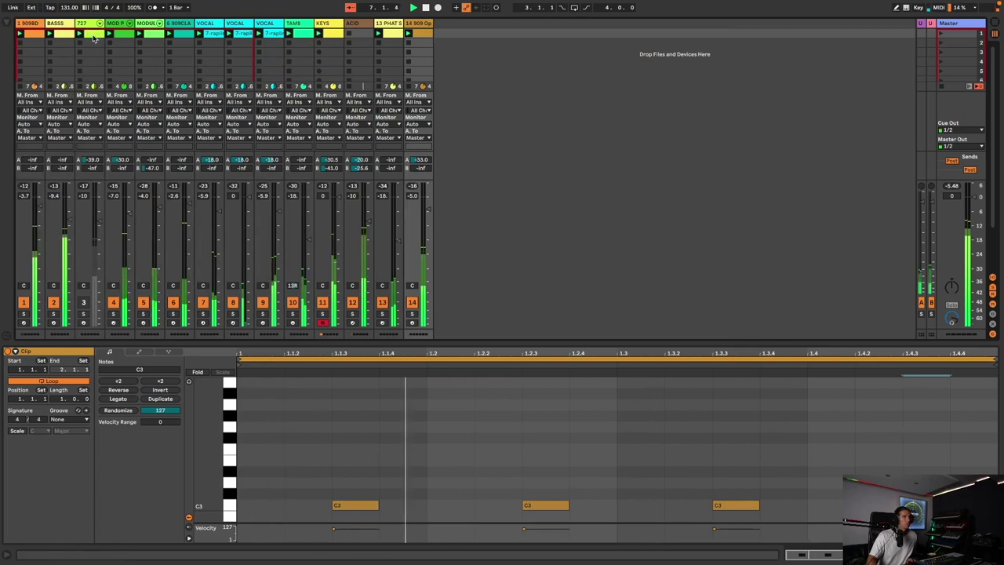
# Reactivate the 727 track at about -13 dB and move its clip's first two notes three sixteenths later, starting at 1.2.2.
pyautogui.click(83, 302)
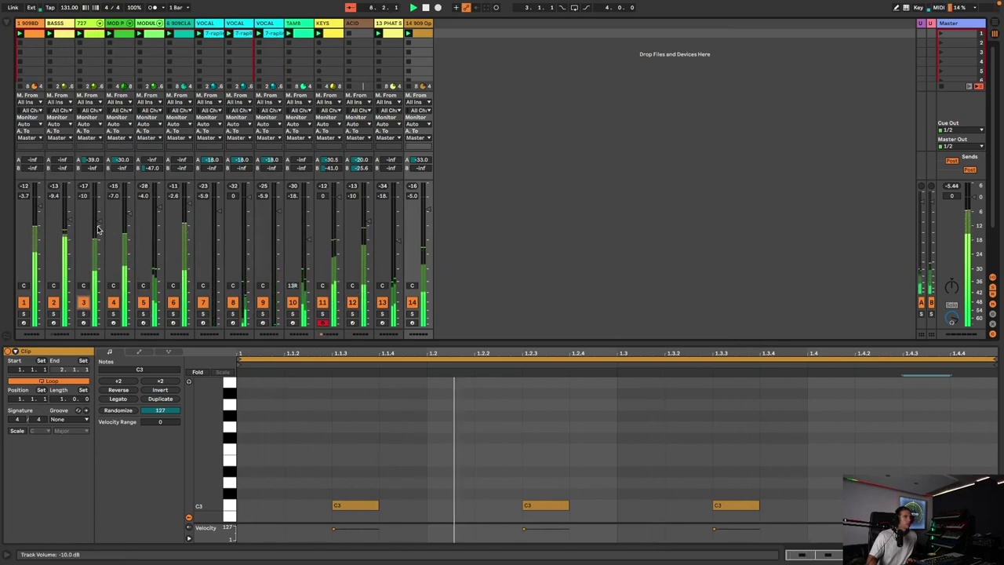
pyautogui.click(91, 37)
pyautogui.moveTo(262, 410); pyautogui.dragTo(309, 375)
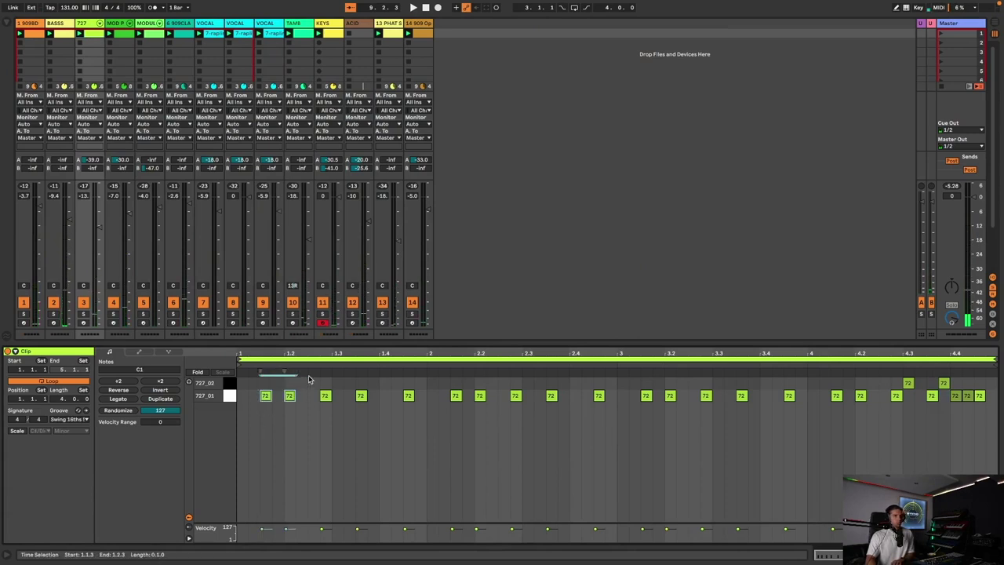
pyautogui.press('Right')
pyautogui.press('Right')
pyautogui.press('Right')
pyautogui.press('space')
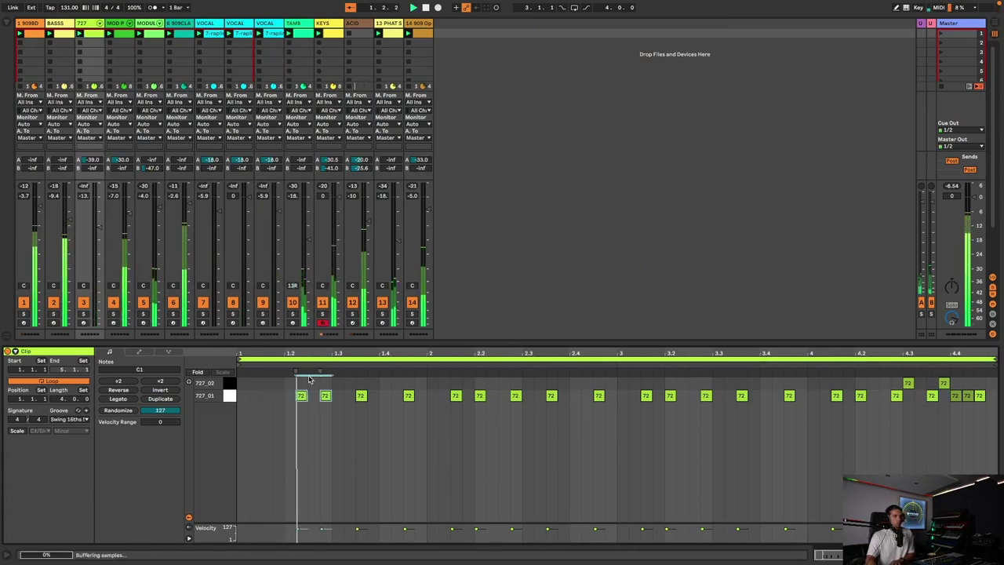
# Delete the 727 note at 1.4.3 and turn the clip's first bar into a duplicated two-bar loop.
pyautogui.doubleClick(409, 396)
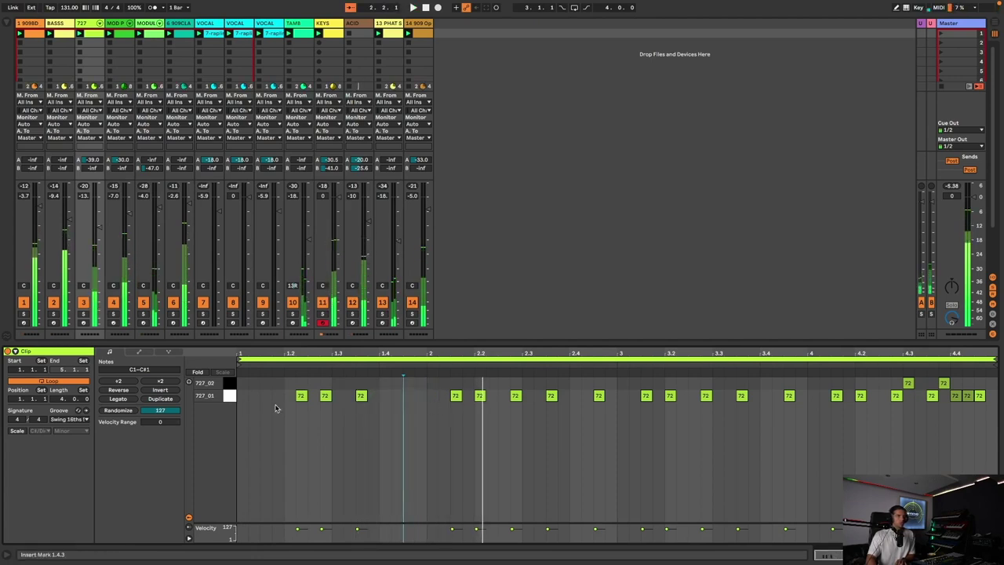
pyautogui.moveTo(993, 359); pyautogui.dragTo(421, 411)
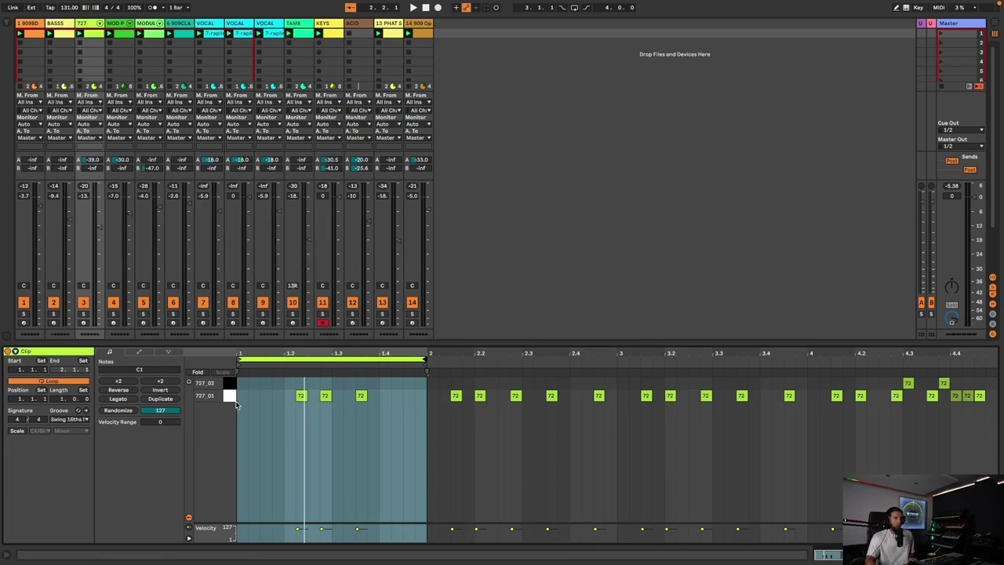
pyautogui.click(154, 400)
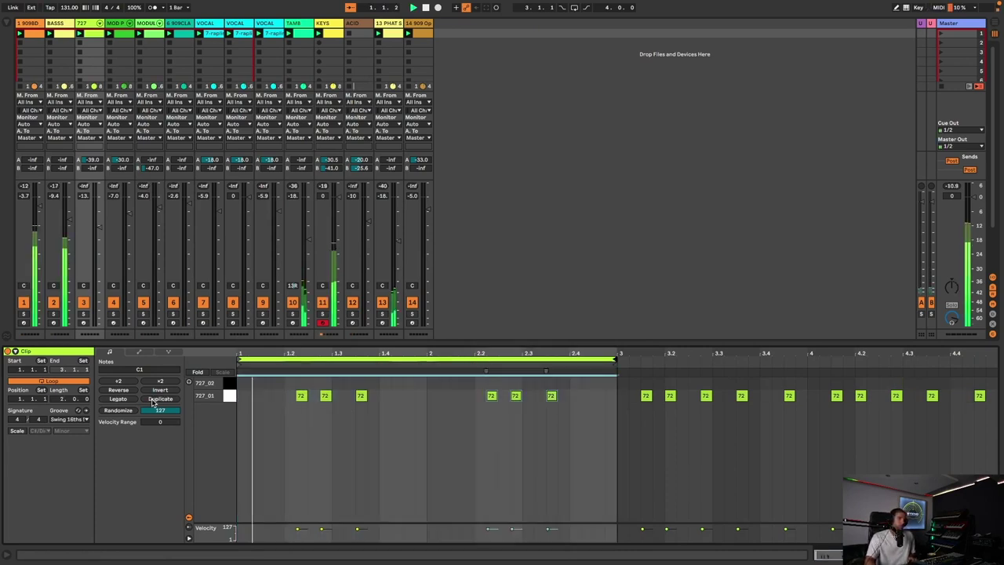
# Try extra 727 notes in the fourth beat of bar two, delete them and hide the clip editor.
pyautogui.doubleClick(587, 394)
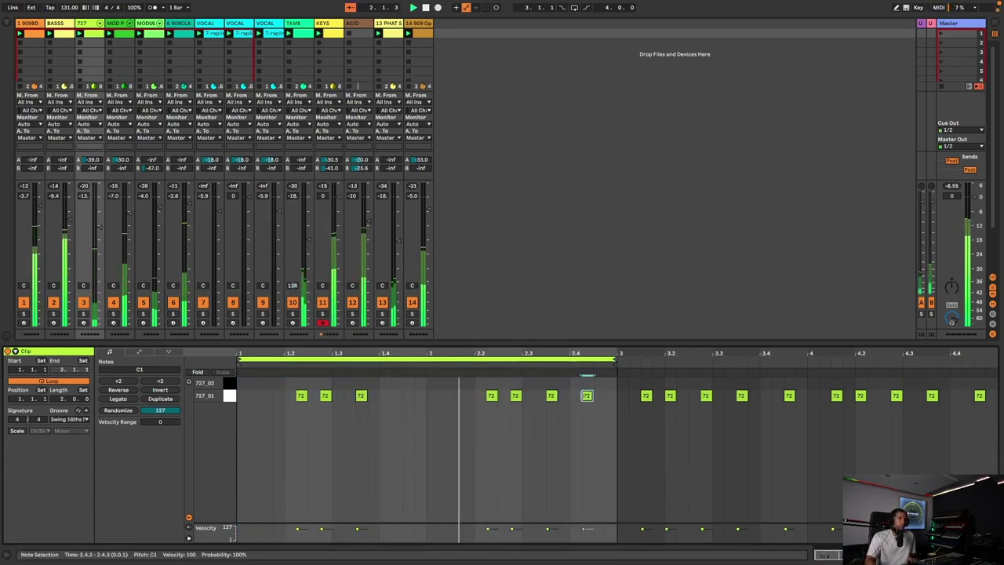
pyautogui.doubleClick(598, 383)
pyautogui.moveTo(599, 426); pyautogui.dragTo(571, 379)
pyautogui.press('Delete')
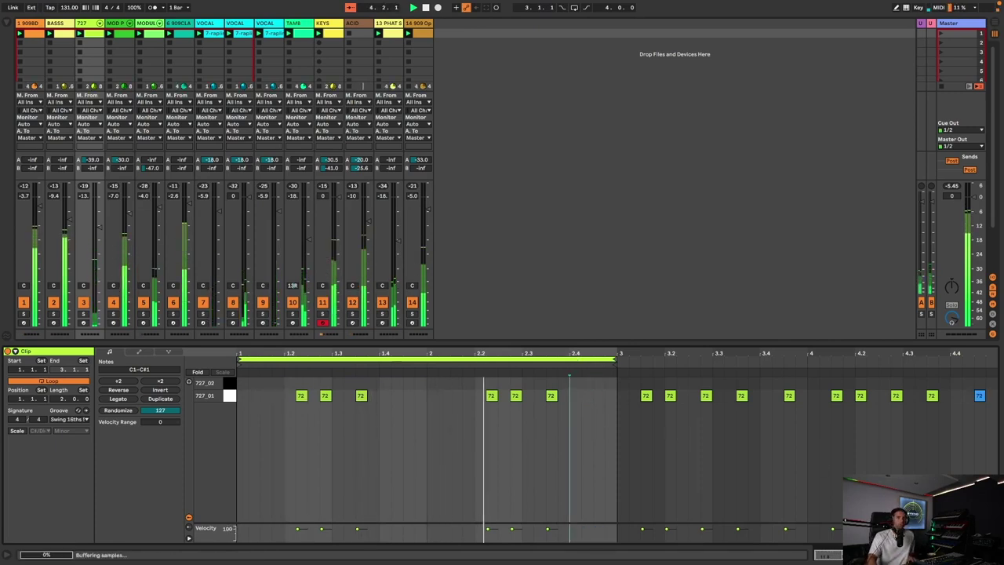
pyautogui.click(997, 555)
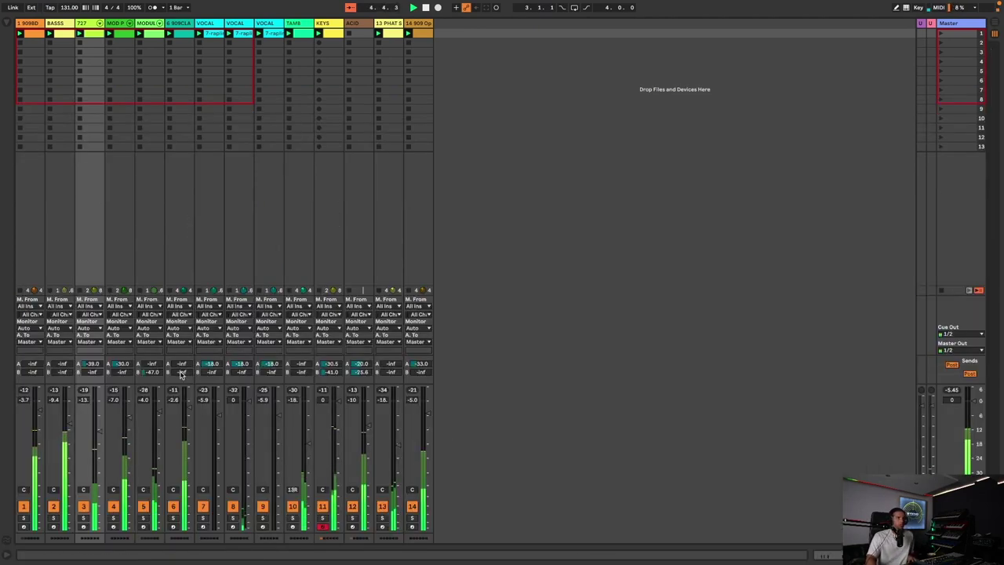
# Deactivate the first vocal track and duplicate the 909 clap clip's pattern into a two-bar loop.
pyautogui.click(203, 506)
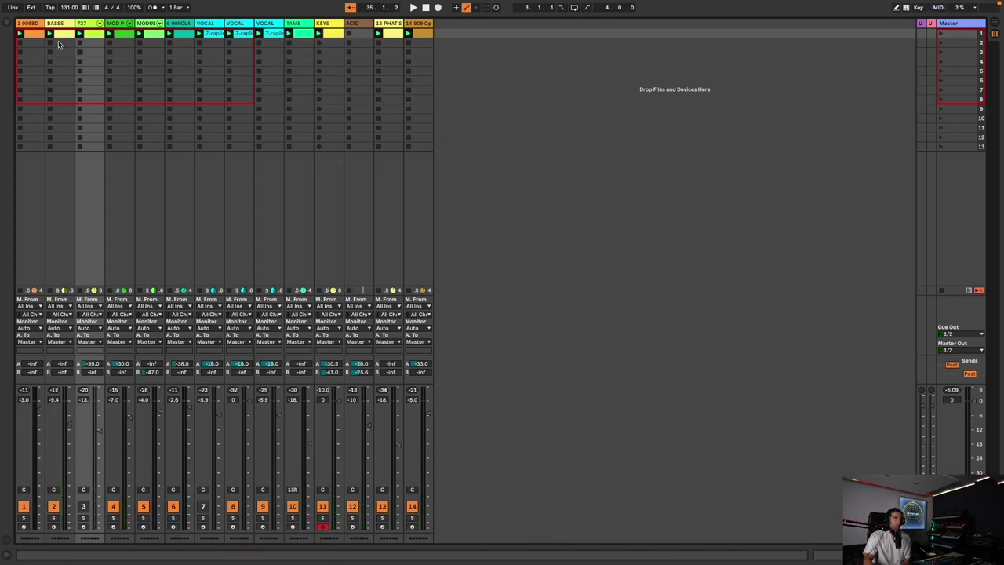
pyautogui.doubleClick(186, 36)
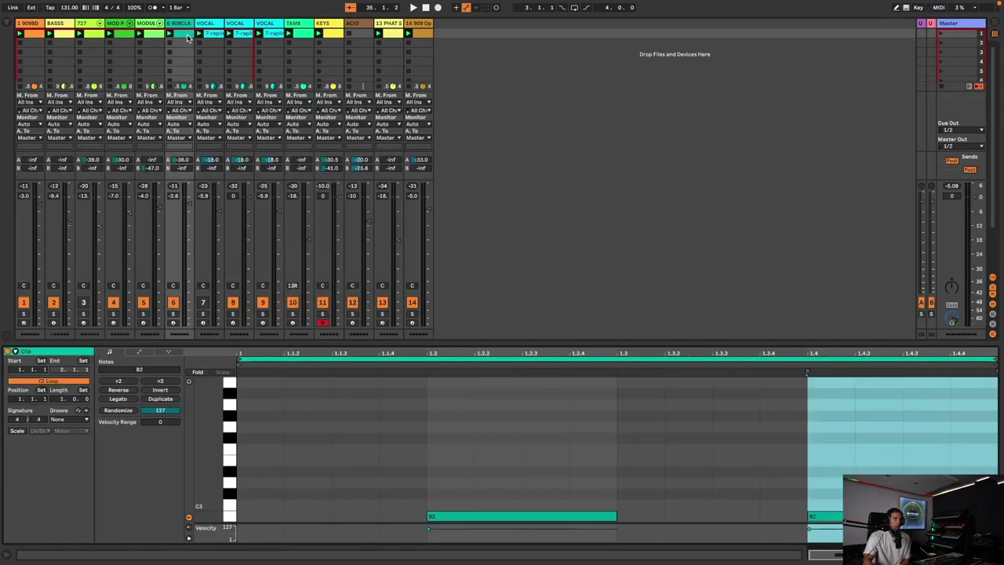
pyautogui.click(160, 400)
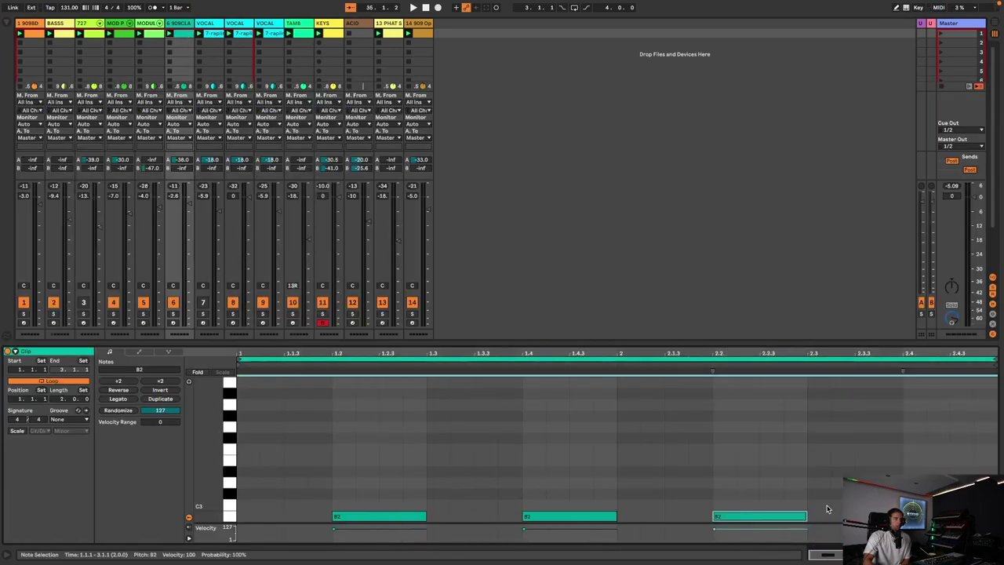
# Try an extra B2 clap note at 2.4.4 with velocity 41 during playback.
pyautogui.doubleClick(985, 494)
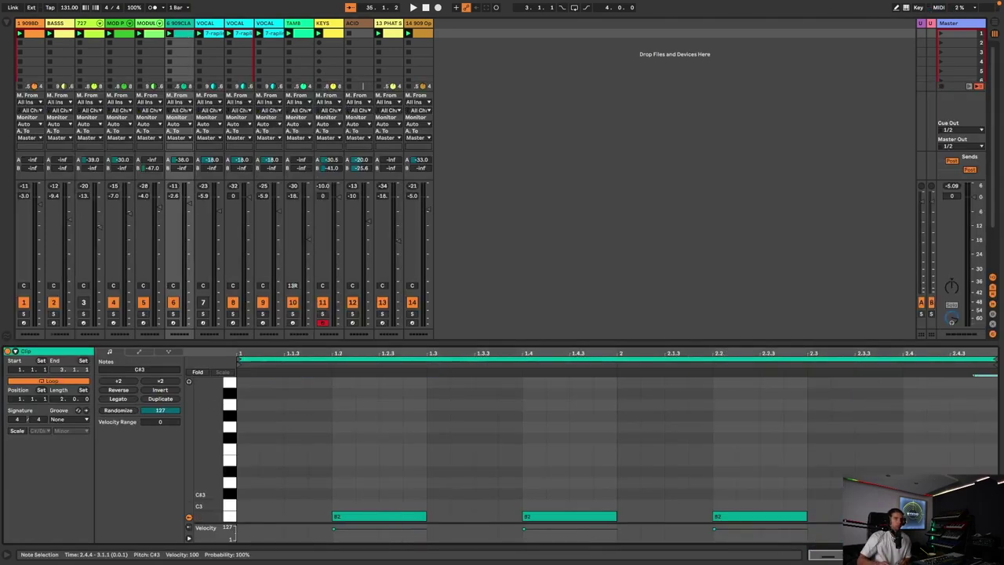
pyautogui.press('space')
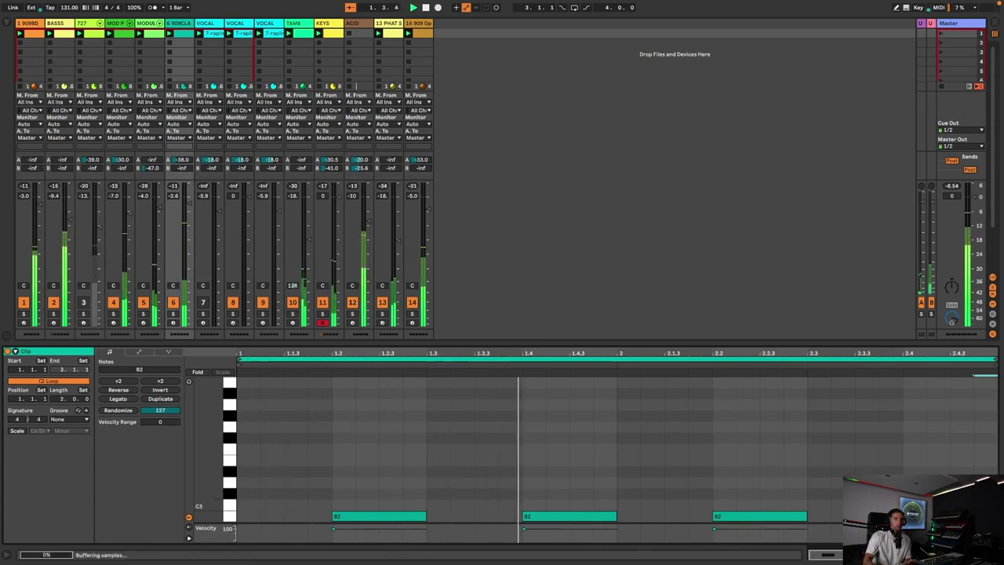
pyautogui.moveTo(974, 529); pyautogui.dragTo(975, 536)
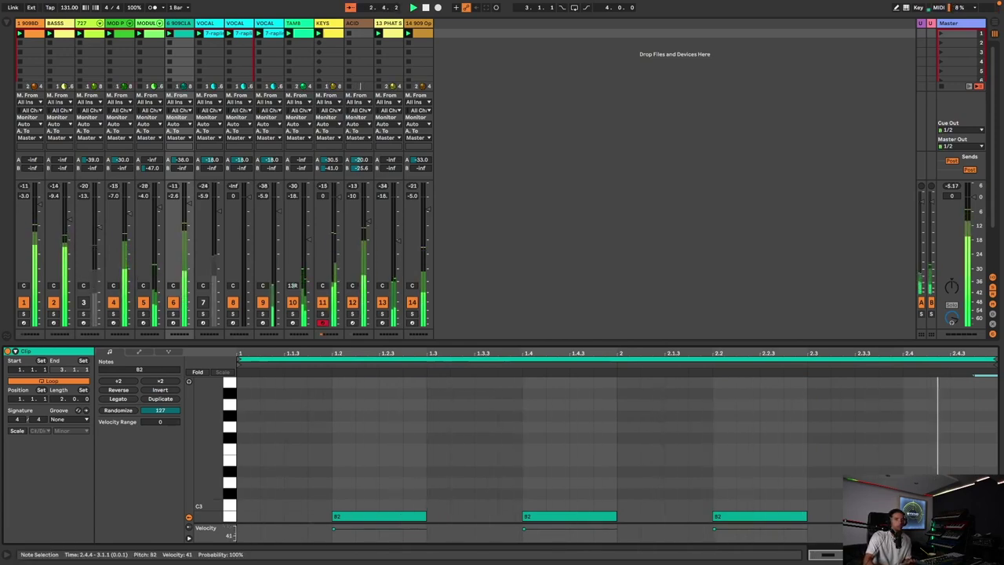
# Apply the Swing 16ths 57 groove to the clap clip, try the extra note at 2.3.2 and delete it.
pyautogui.click(69, 419)
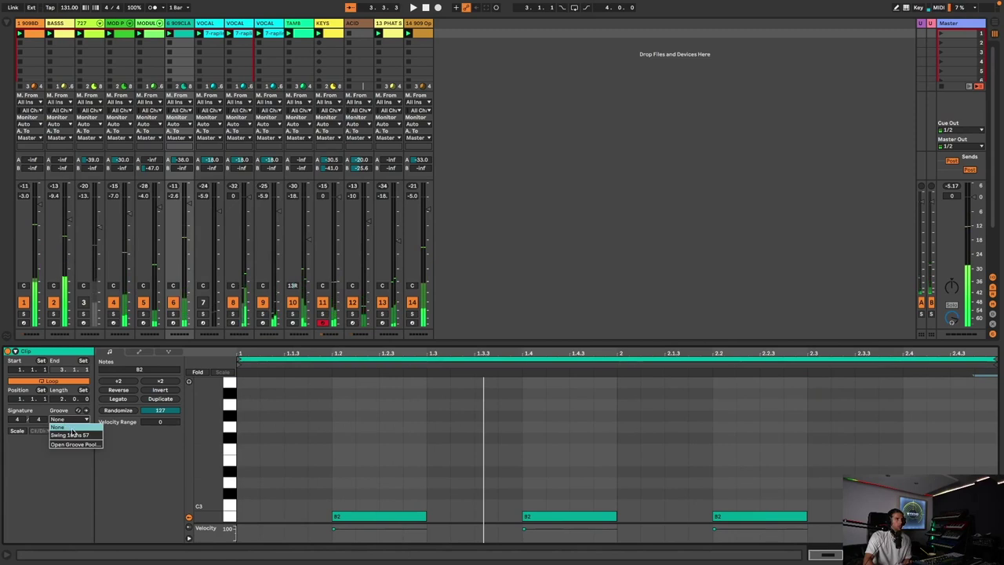
pyautogui.click(72, 436)
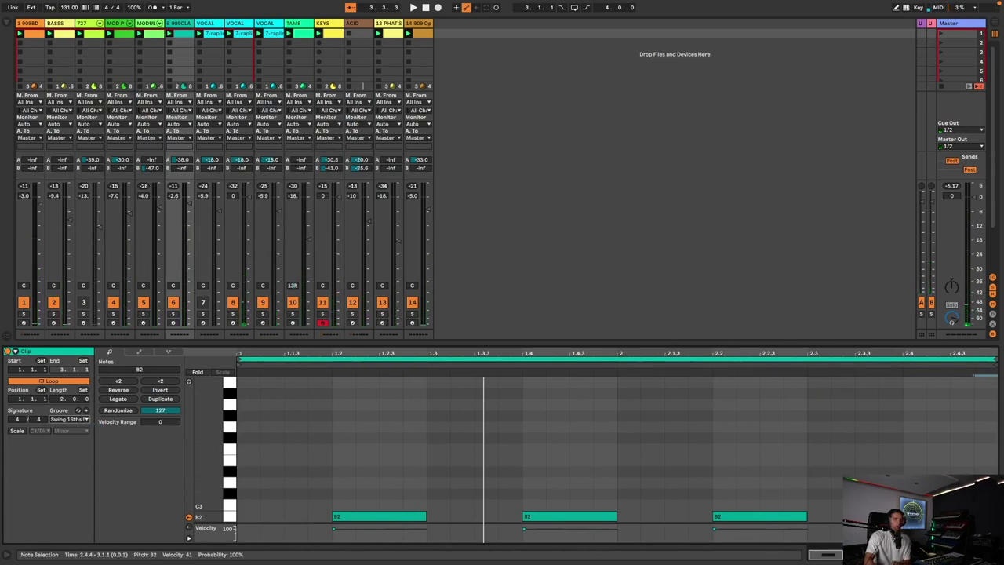
pyautogui.press('space')
pyautogui.moveTo(867, 516); pyautogui.dragTo(833, 534)
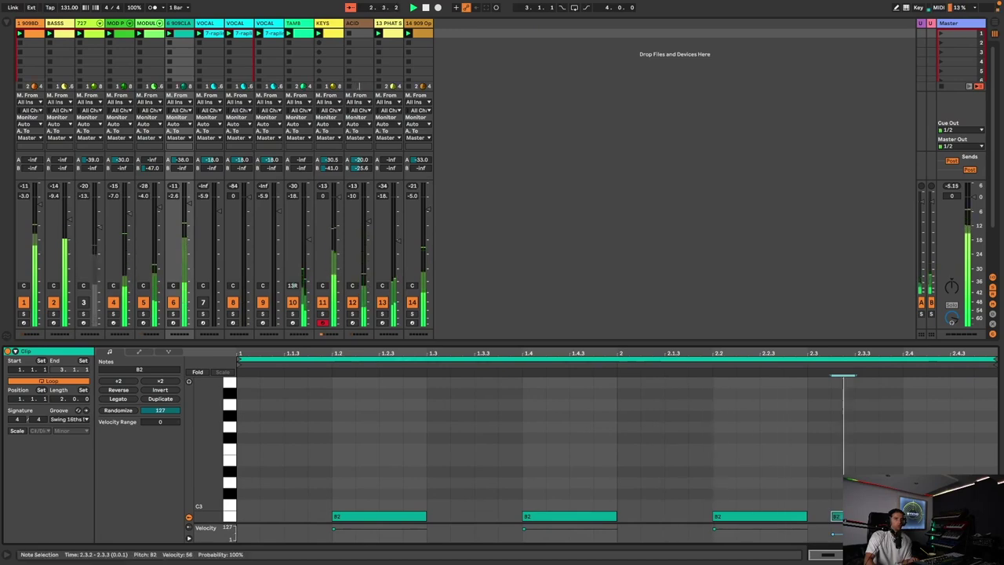
pyautogui.press('Delete')
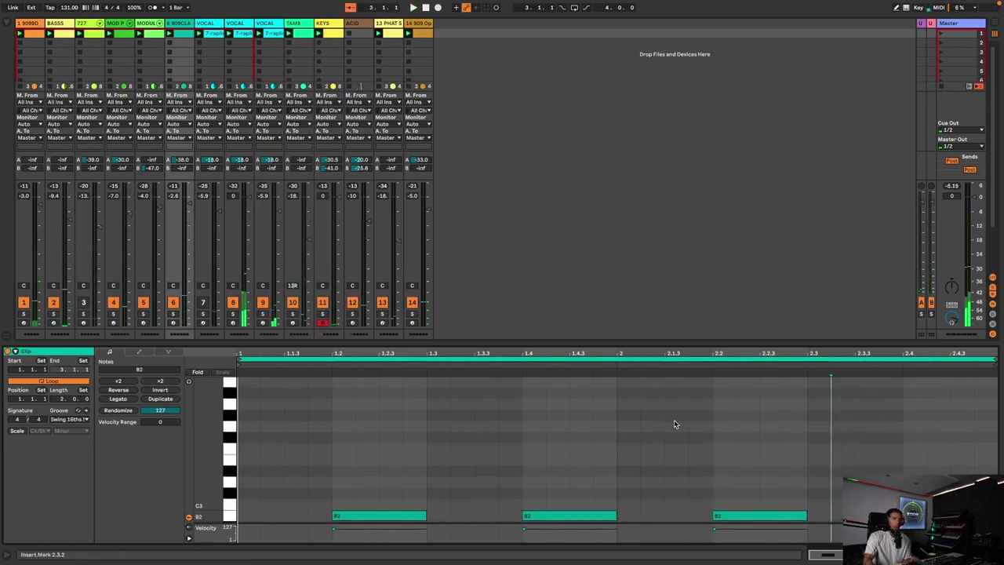
# Add a Snare Modular 3 note with velocity 36 to the MOD P clip and place it at 2.3.2.
pyautogui.click(118, 23)
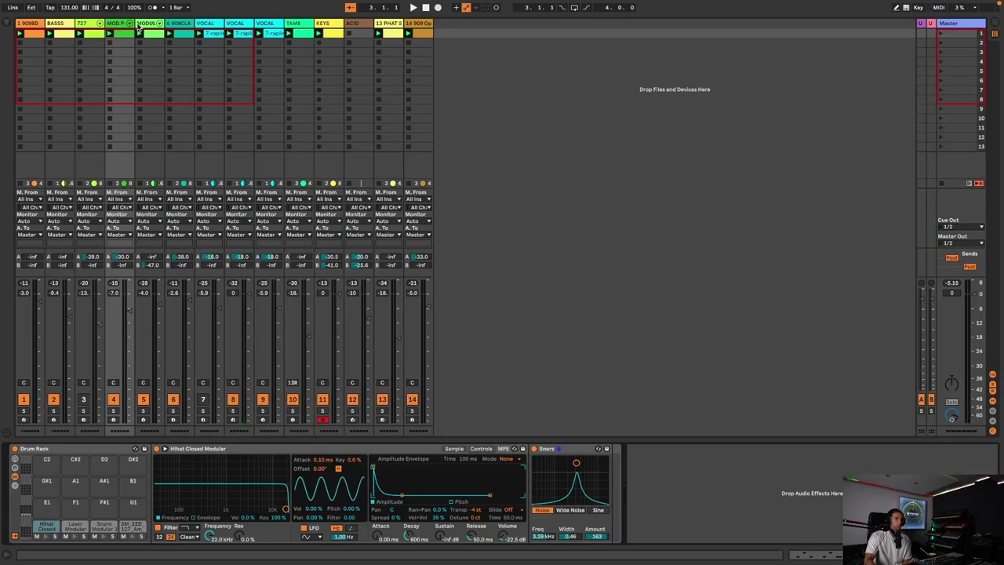
pyautogui.click(121, 35)
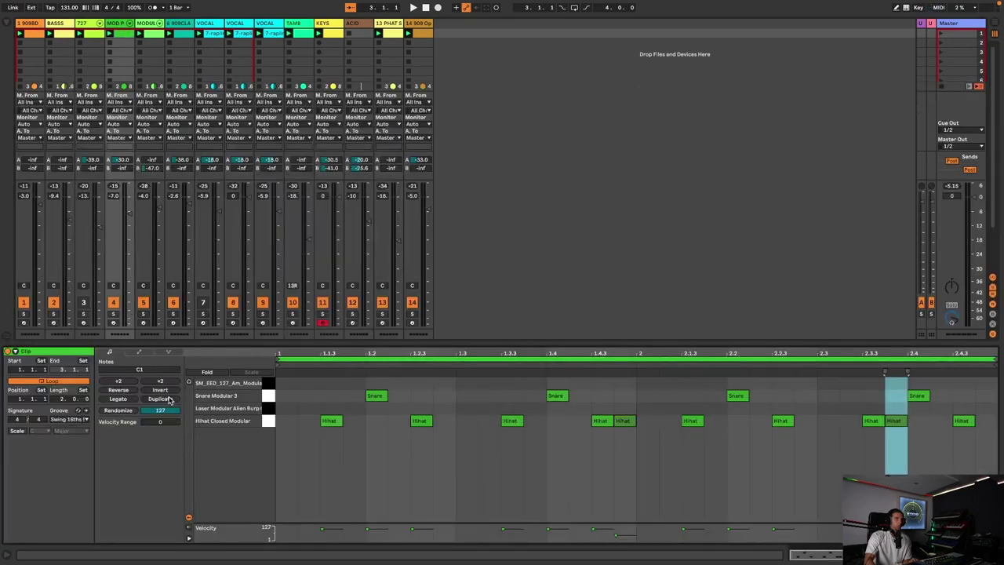
pyautogui.press('space')
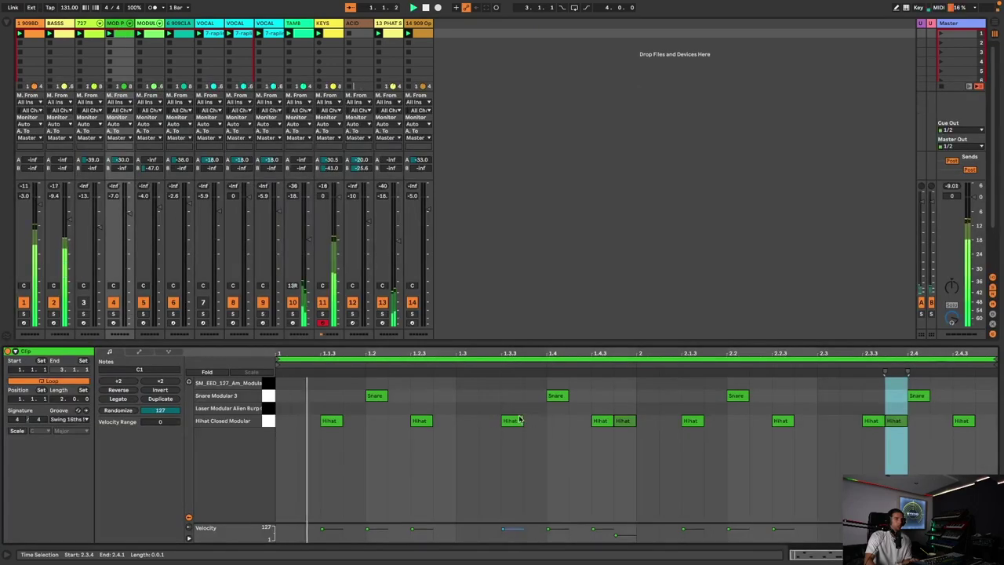
pyautogui.click(631, 397)
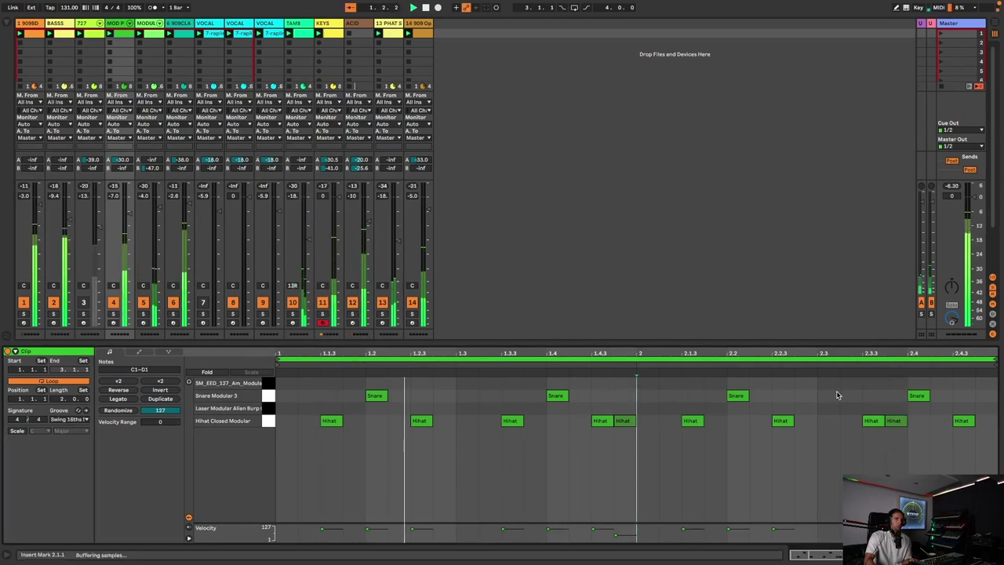
pyautogui.doubleClick(808, 396)
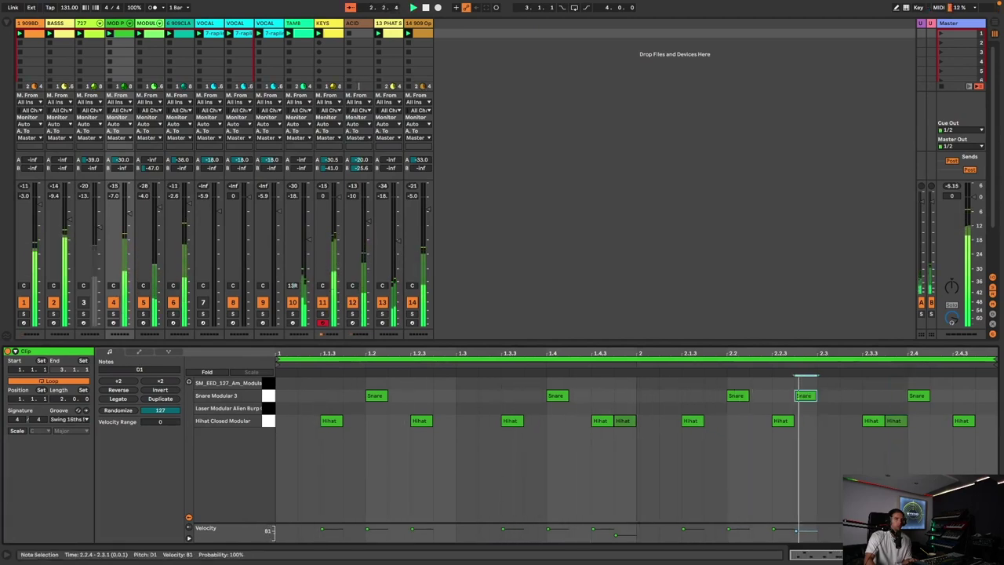
pyautogui.moveTo(805, 536); pyautogui.dragTo(809, 506)
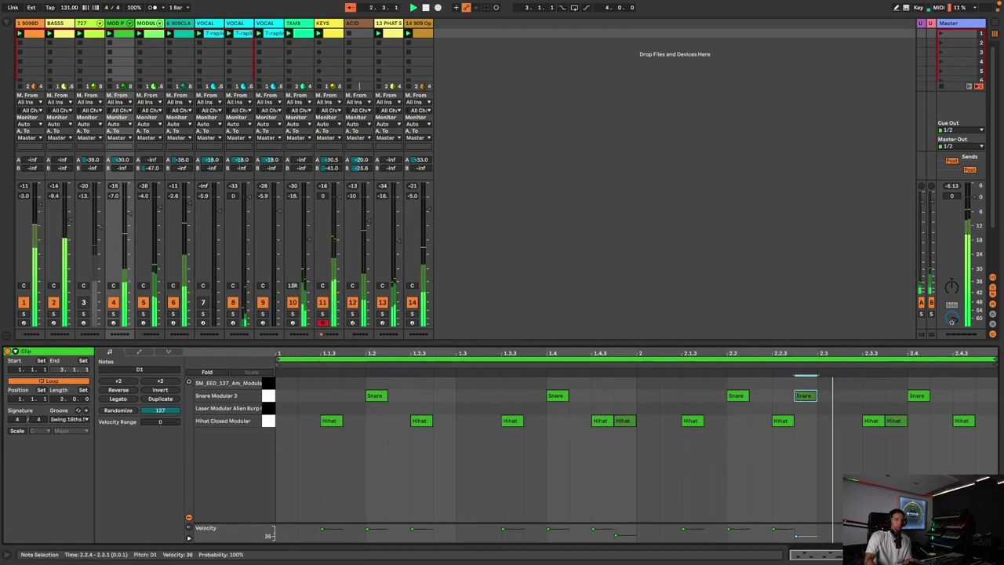
pyautogui.moveTo(812, 401); pyautogui.dragTo(845, 401)
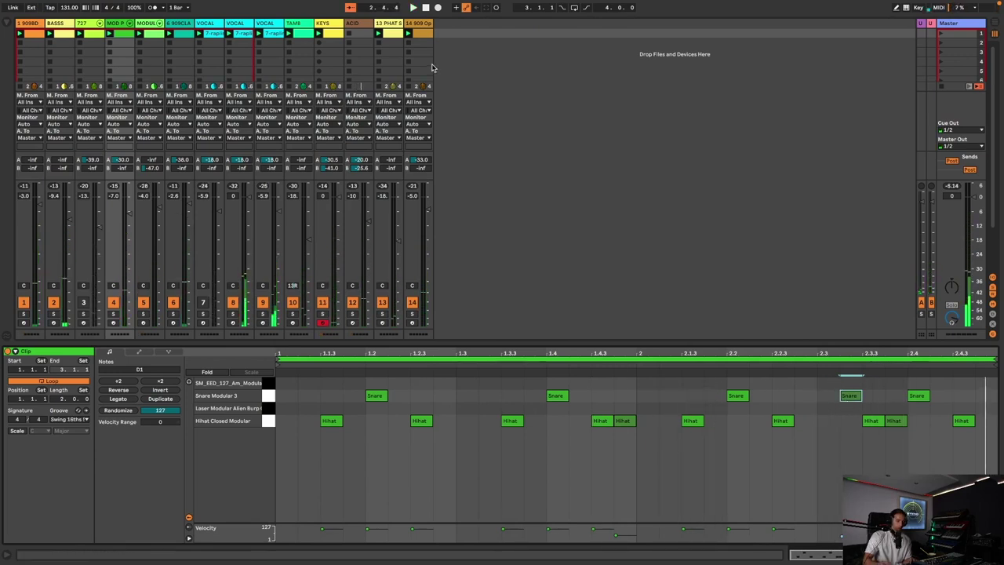
# Search the browser for "909 sn" and audition 909 snare samples through to Snare 909 MPC60 08.wav.
pyautogui.hotkey('ctrl', 'alt', 'b')
pyautogui.write('909 sn')
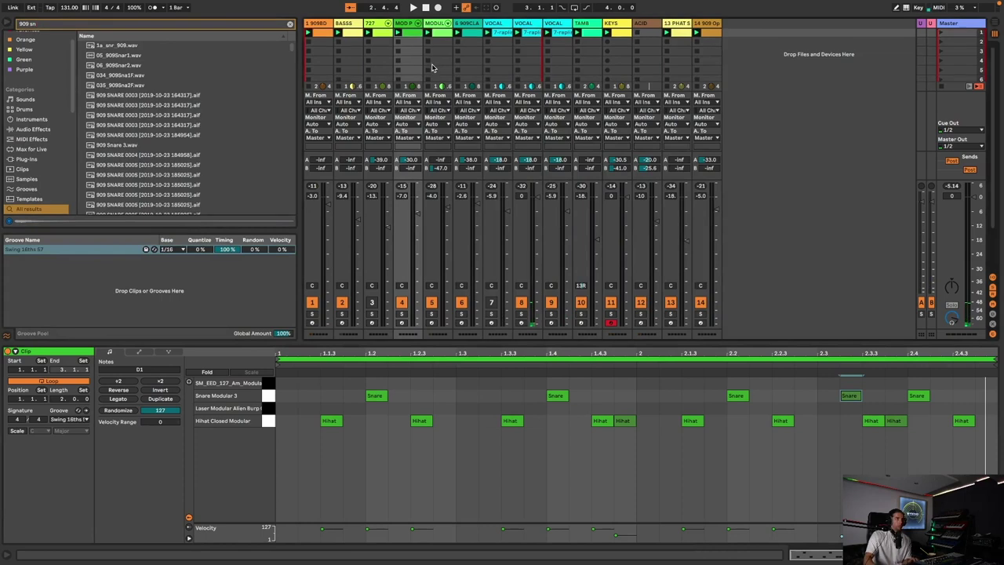
pyautogui.click(129, 119)
pyautogui.click(129, 101)
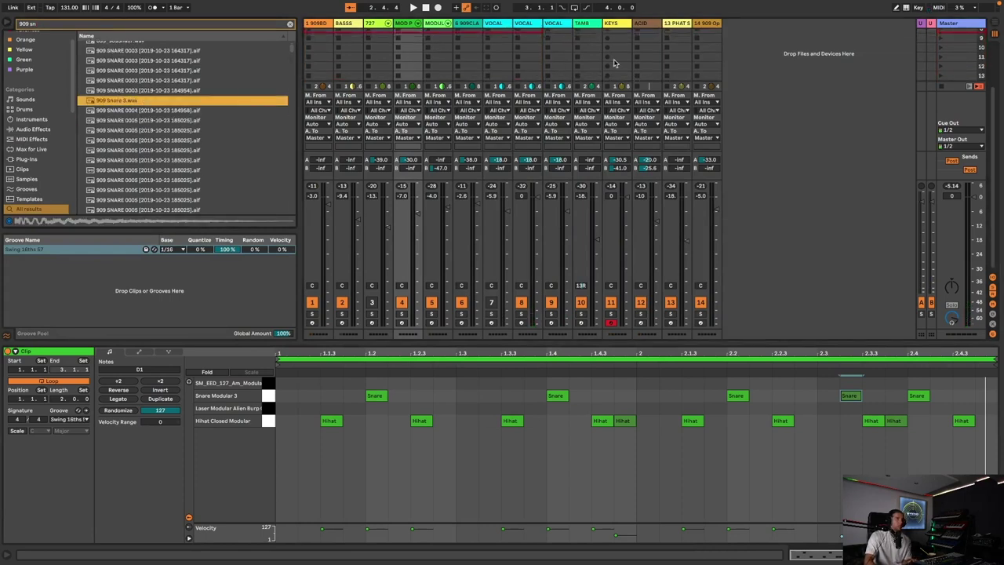
pyautogui.scroll(-5, 118, 192)
pyautogui.click(133, 183)
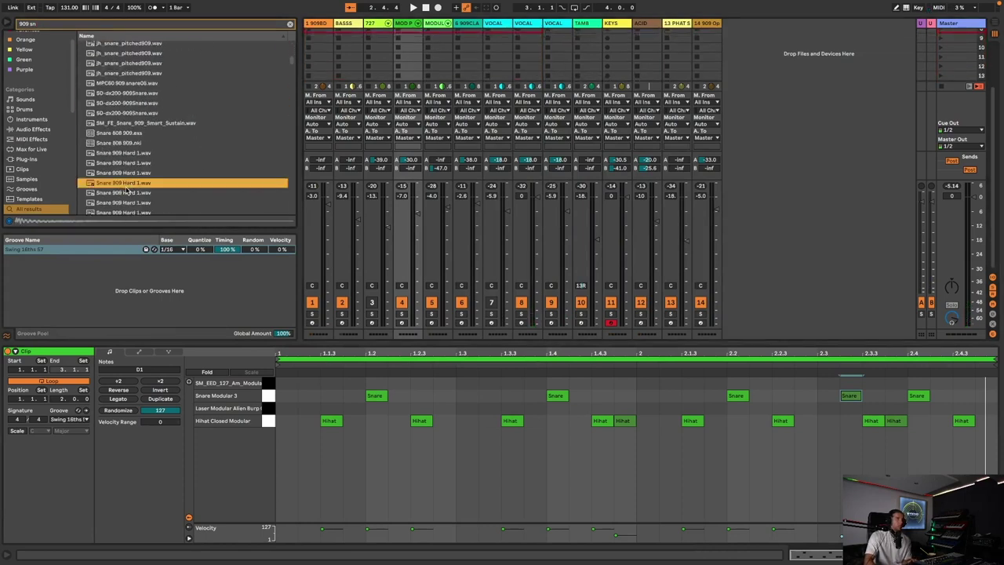
pyautogui.scroll(-5, 127, 191)
pyautogui.click(127, 189)
pyautogui.scroll(-5, 133, 199)
pyautogui.click(134, 195)
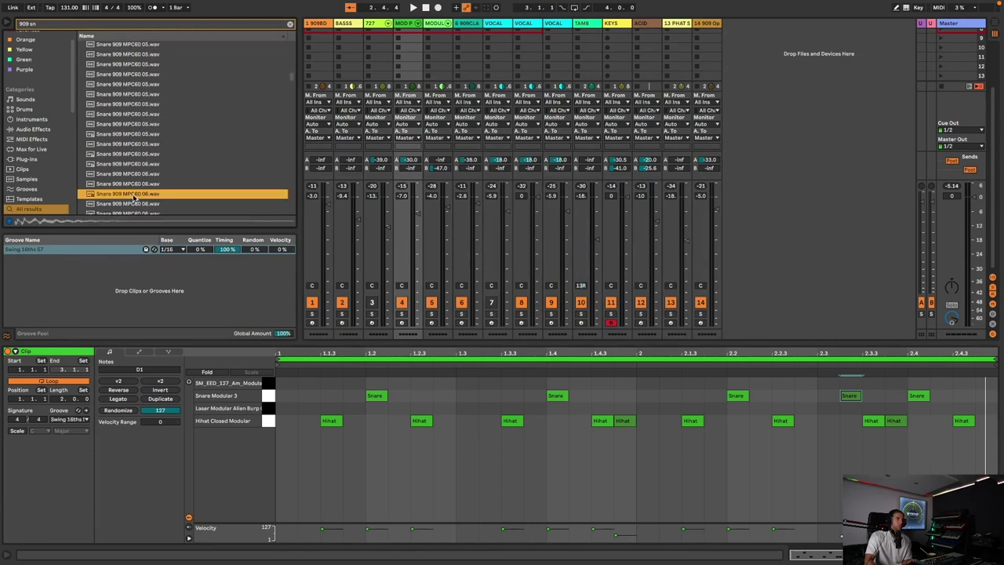
pyautogui.scroll(-5, 134, 197)
pyautogui.click(134, 199)
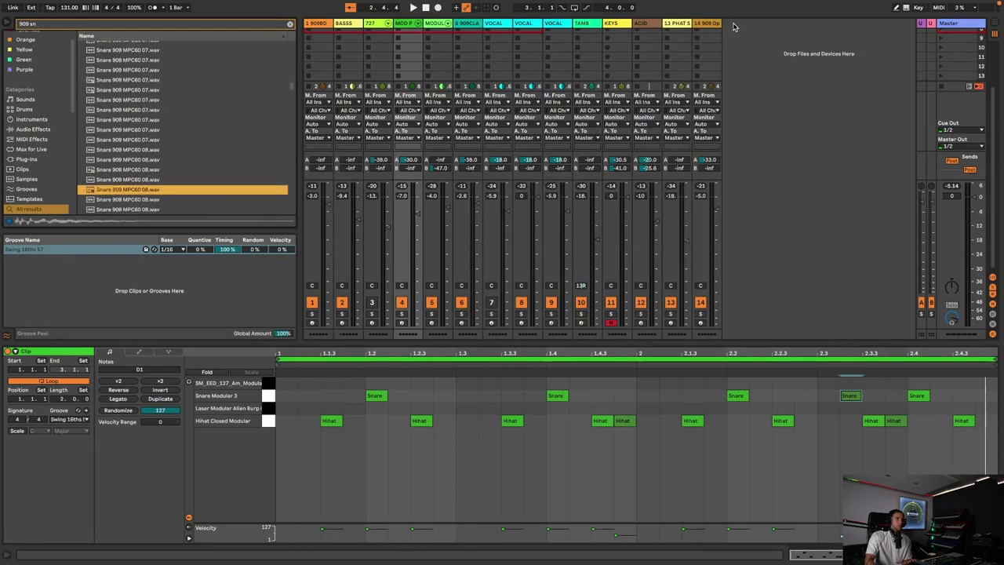
# Insert a MIDI track loaded with Snare 909 MPC60 08.wav and create and launch a clip in its first slot.
pyautogui.rightClick(734, 26)
pyautogui.click(765, 37)
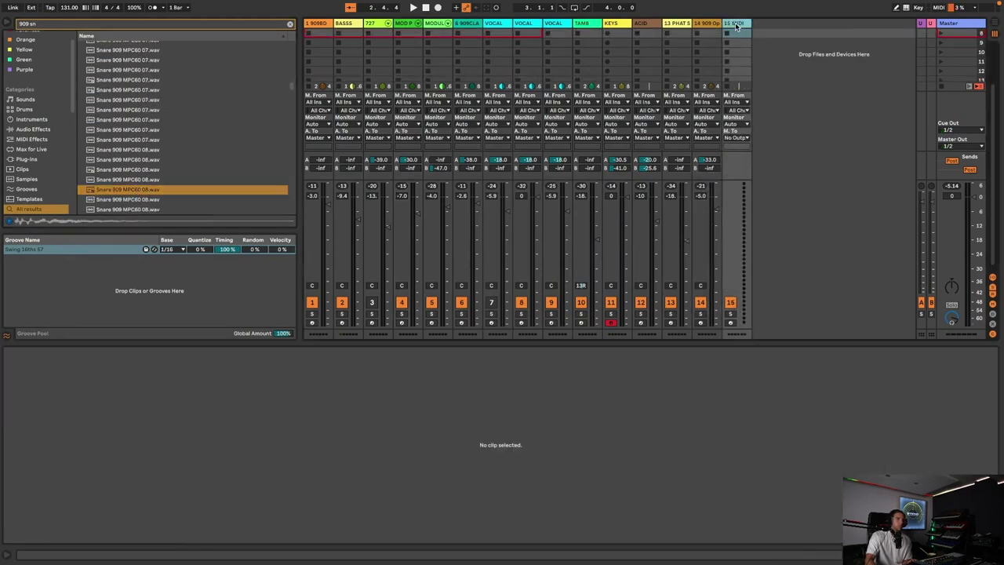
pyautogui.doubleClick(185, 193)
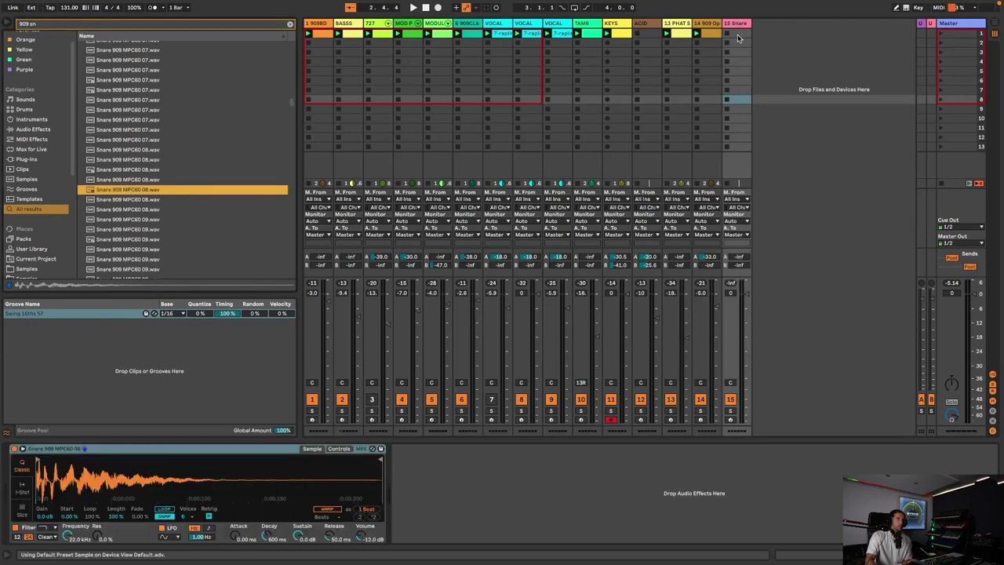
pyautogui.doubleClick(738, 34)
pyautogui.click(727, 34)
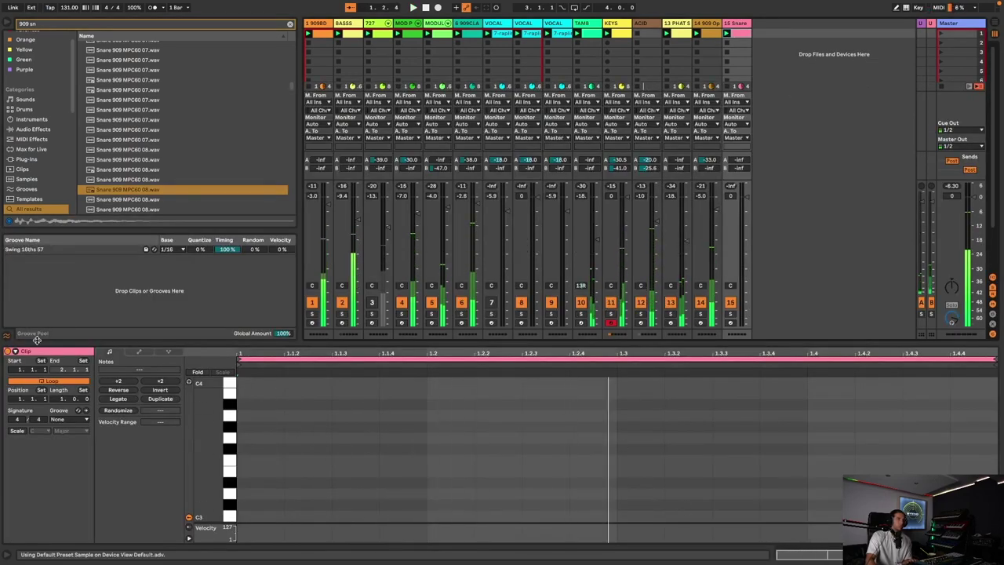
# Extend the snare clip's loop to two bars and add C3 notes at 1.3.2 and 1.3.3.
pyautogui.click(168, 401)
pyautogui.click(570, 521)
pyautogui.doubleClick(460, 518)
pyautogui.doubleClick(486, 517)
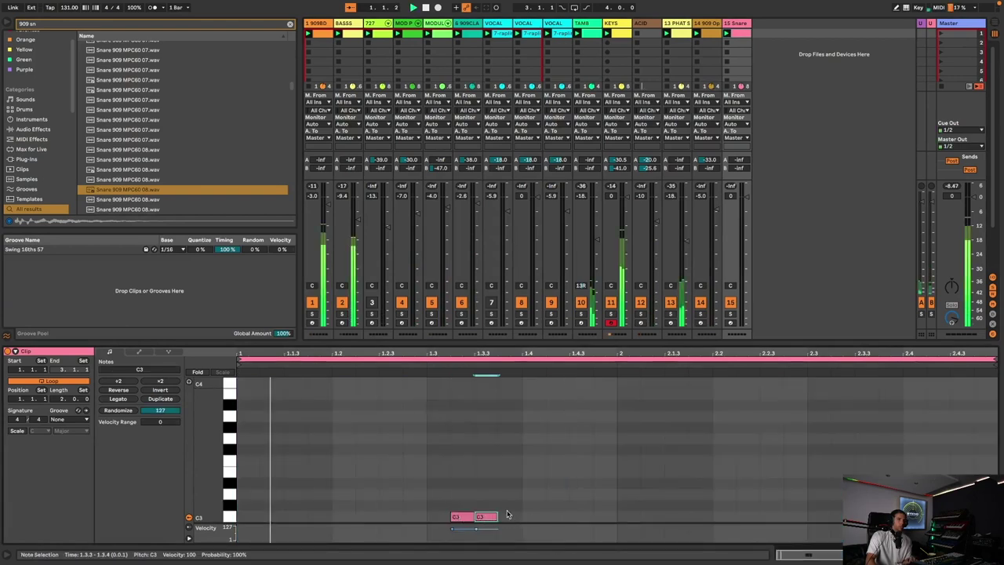
# Set the snare track's volume to -11.0 dB and apply the Swing 16ths 57 groove to its clip.
pyautogui.moveTo(747, 196); pyautogui.dragTo(746, 224)
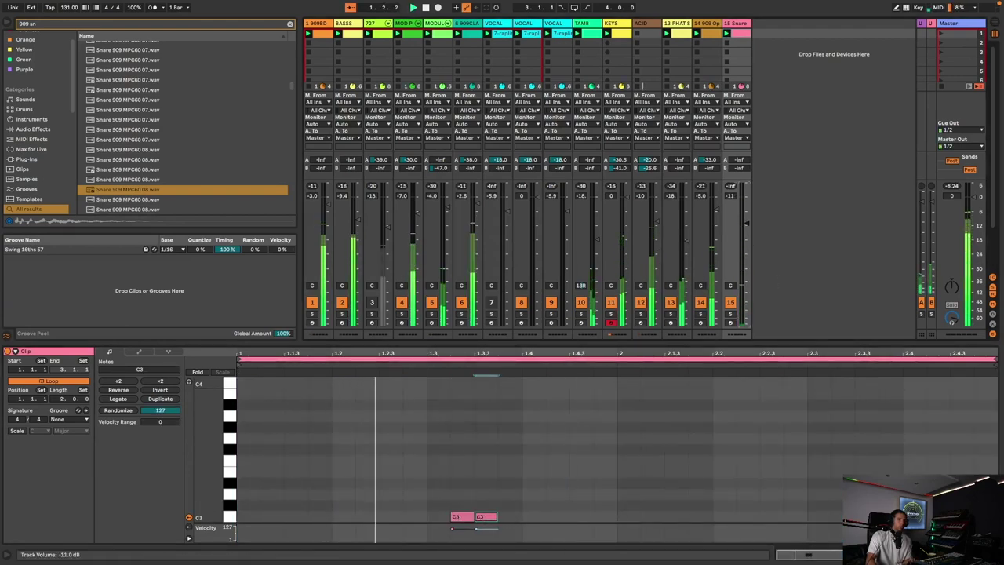
pyautogui.click(73, 421)
pyautogui.click(71, 431)
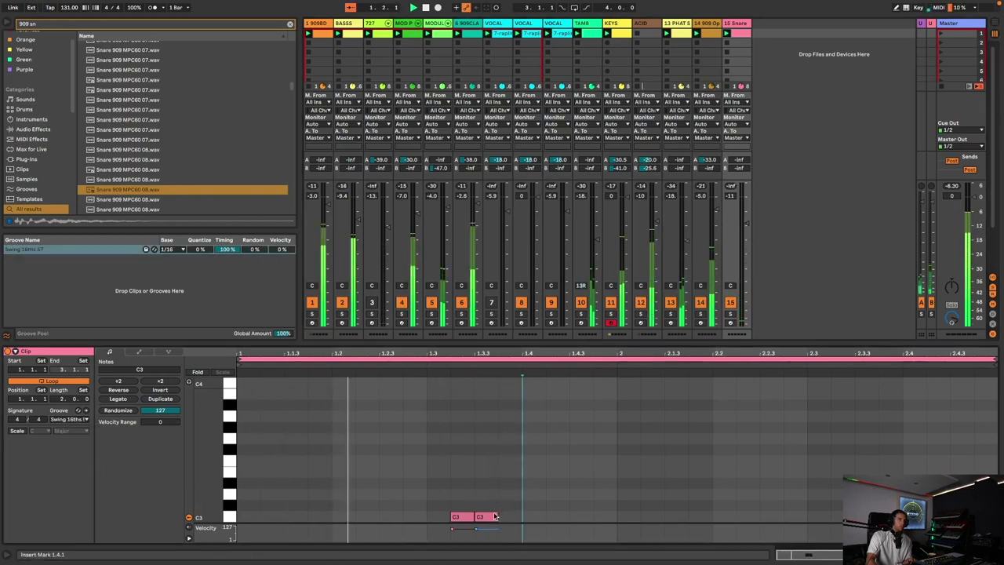
# Rework bar one's snare notes to 1.3.2, 1.4.1 and 1.4.4, and duplicate the pattern into bar two.
pyautogui.moveTo(480, 518); pyautogui.dragTo(527, 520)
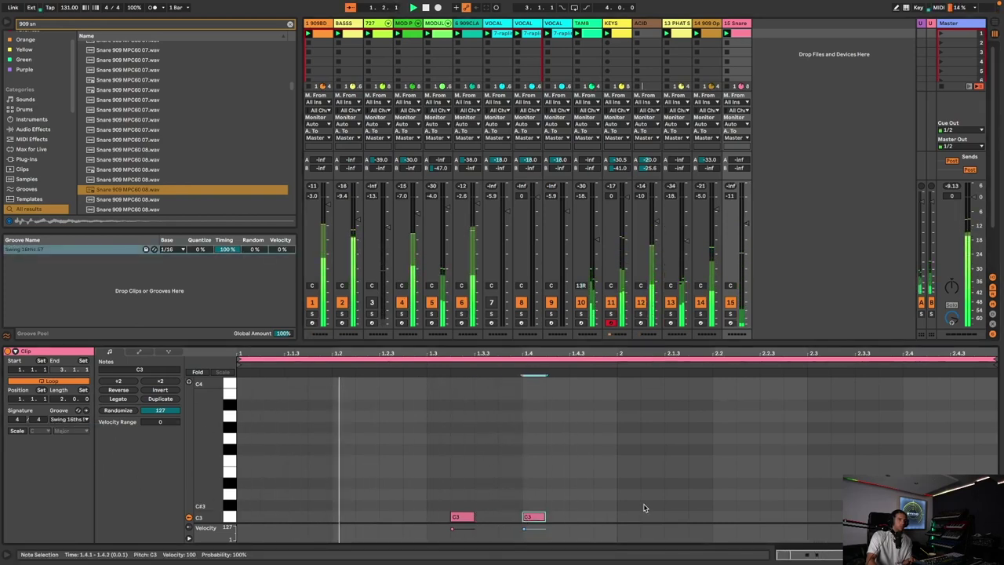
pyautogui.doubleClick(604, 518)
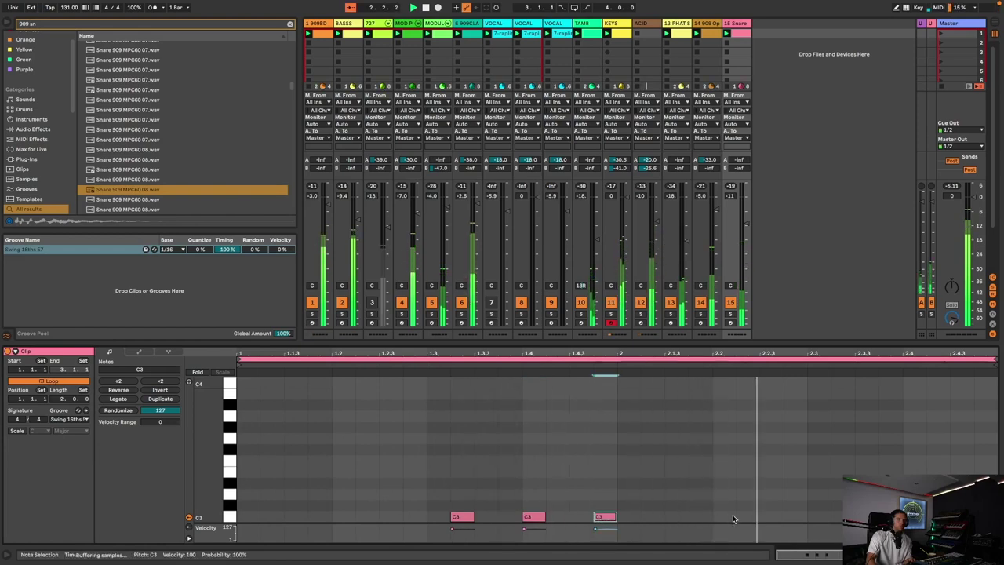
pyautogui.moveTo(616, 505); pyautogui.dragTo(321, 547)
pyautogui.moveTo(231, 543); pyautogui.dragTo(229, 542)
pyautogui.press('super+d')
pyautogui.press('space')
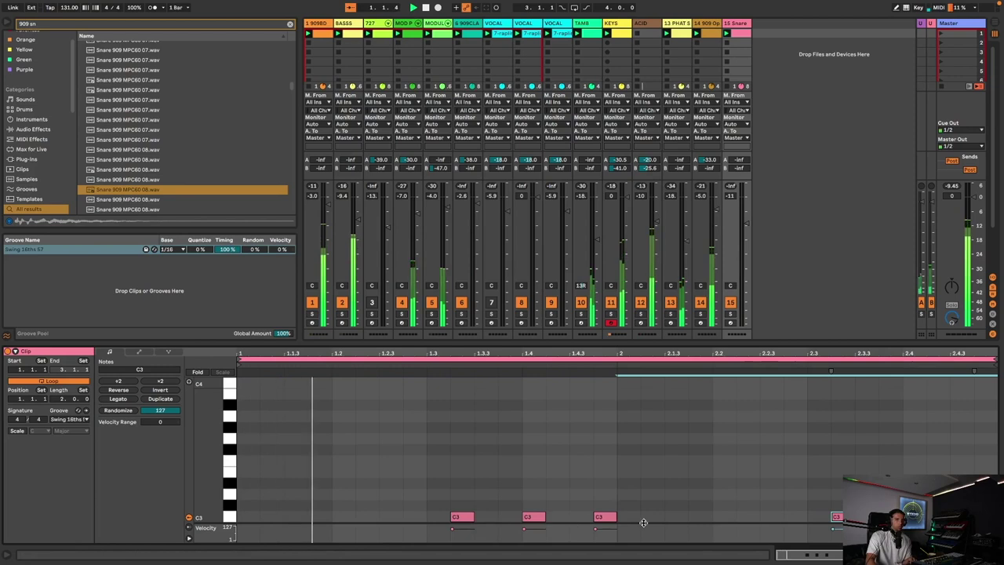
pyautogui.press('Left')
pyautogui.press('Right')
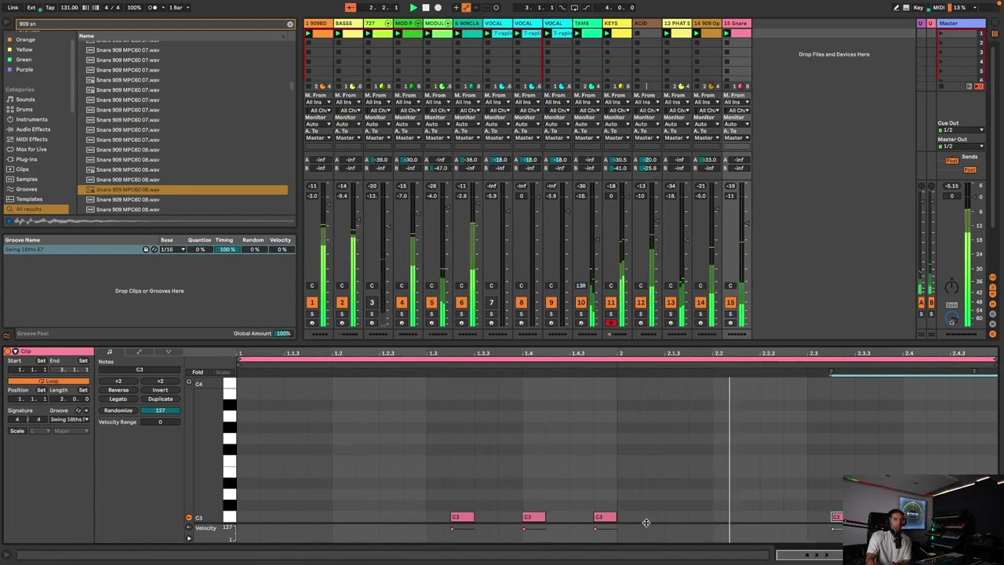
# Add a snare note at 2.2.4 with slightly lowered velocity, and delete the trial note placed at 2.3.1.
pyautogui.click(797, 516)
pyautogui.doubleClick(796, 517)
pyautogui.doubleClick(817, 516)
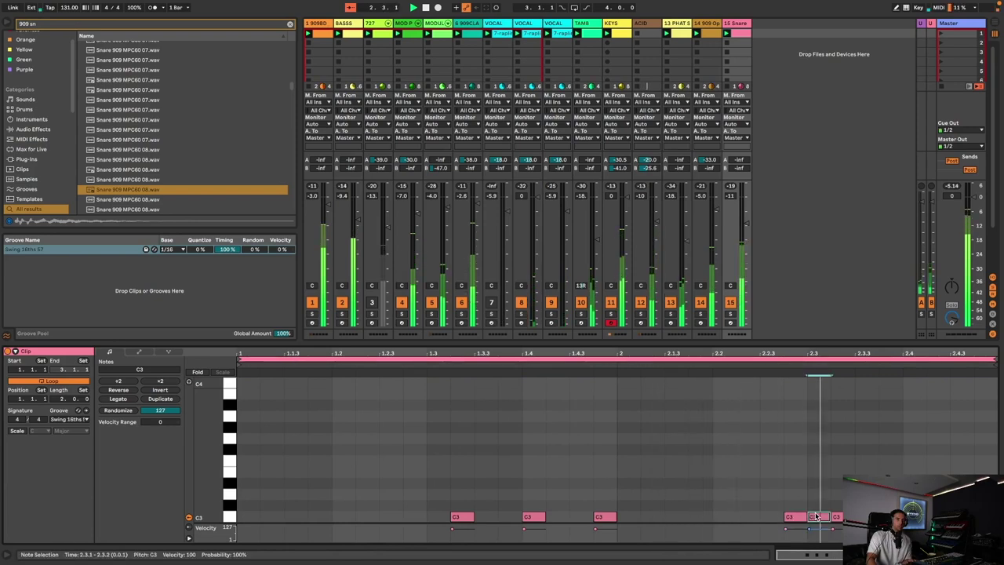
pyautogui.doubleClick(815, 516)
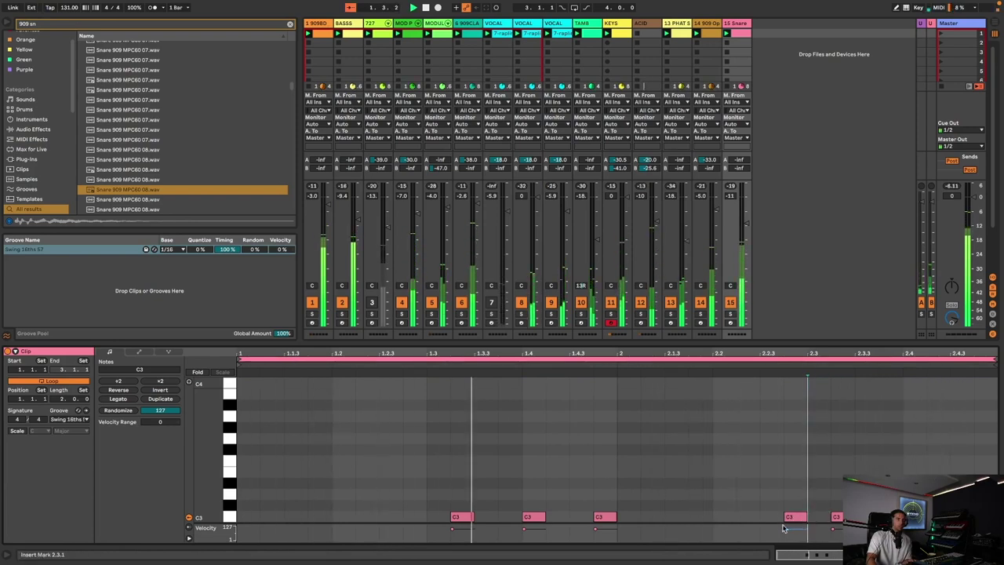
pyautogui.click(787, 531)
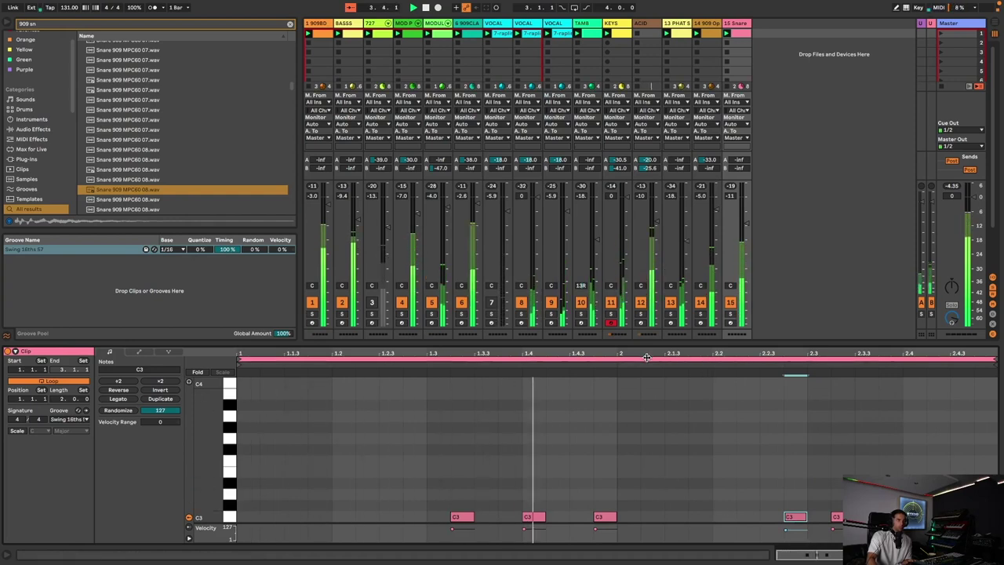
# Clear the snare notes at 1.3.2 and 2.2.4, and rework the following notes into a single, slightly softer C3 at 2.3.2.
pyautogui.click(462, 516)
pyautogui.moveTo(481, 517)
pyautogui.mouseDown()
pyautogui.moveTo(470, 518)
pyautogui.moveTo(492, 520)
pyautogui.mouseUp()
pyautogui.doubleClick(488, 518)
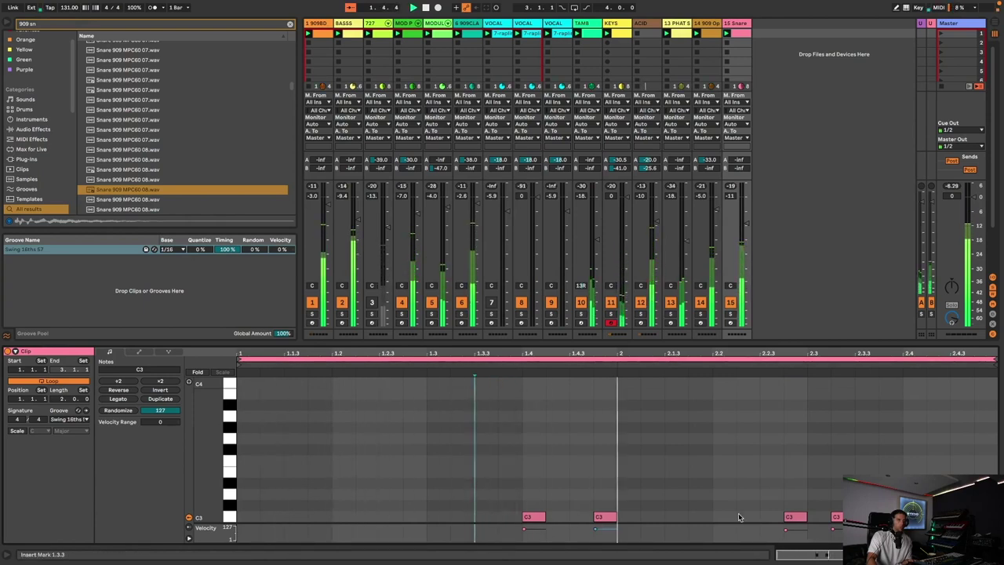
pyautogui.moveTo(794, 520); pyautogui.dragTo(887, 518)
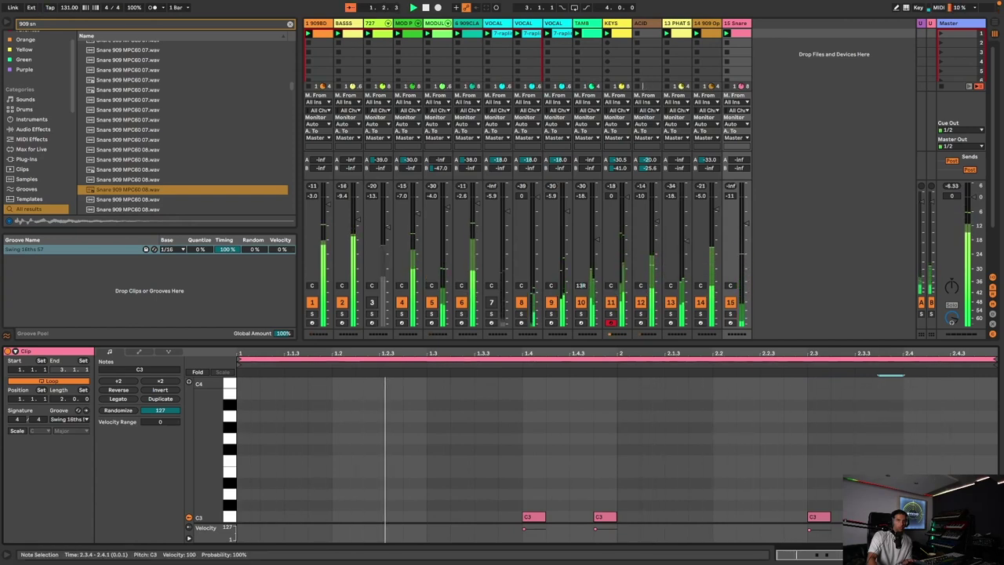
pyautogui.doubleClick(827, 517)
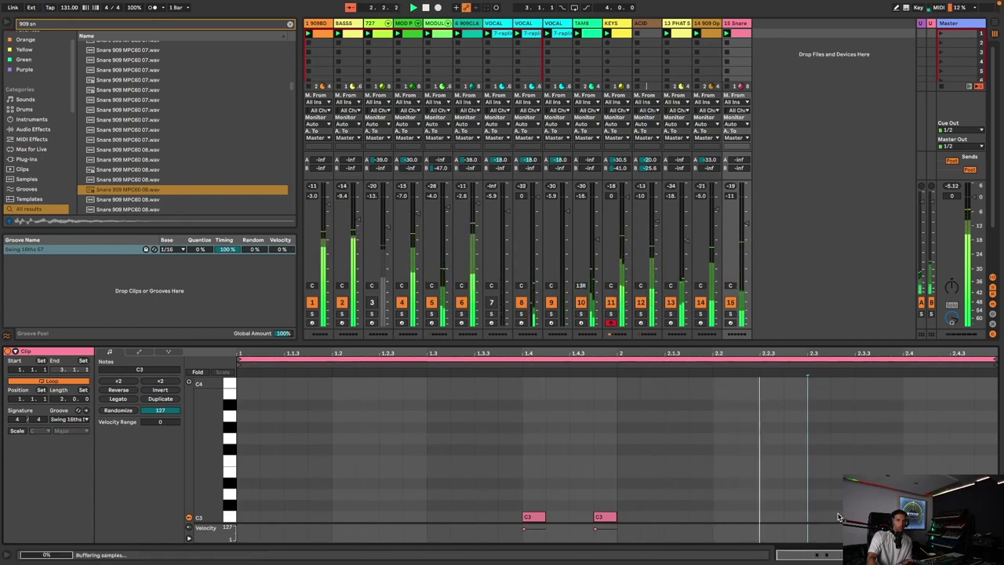
pyautogui.doubleClick(836, 517)
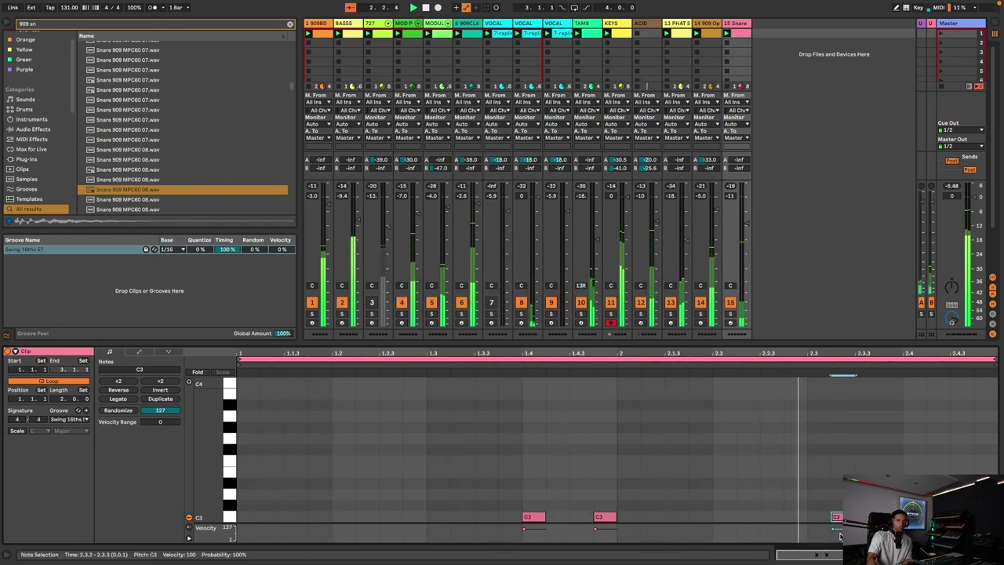
pyautogui.click(758, 473)
# Raise the snare track's volume to -7.4 dB and set its send A to -38.0 dB.
pyautogui.hotkey('ctrl', 'alt', 'b')
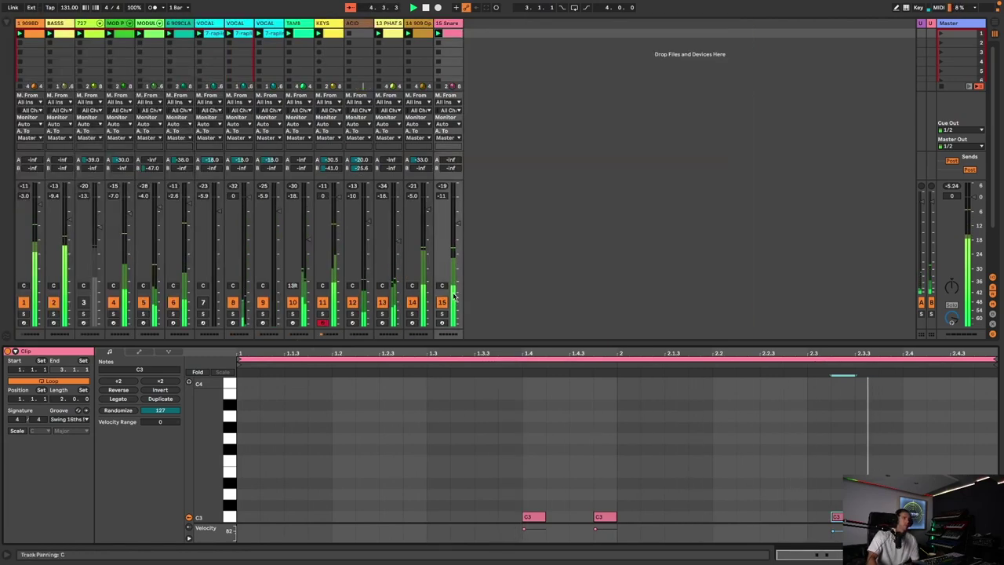
pyautogui.hotkey('ctrl', 'alt', 'l')
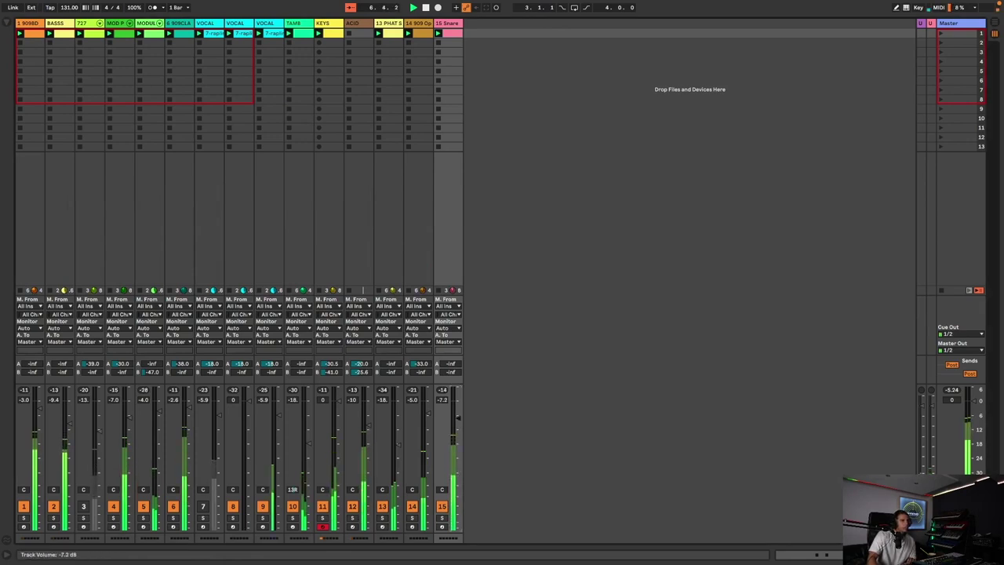
pyautogui.moveTo(451, 364); pyautogui.dragTo(450, 339)
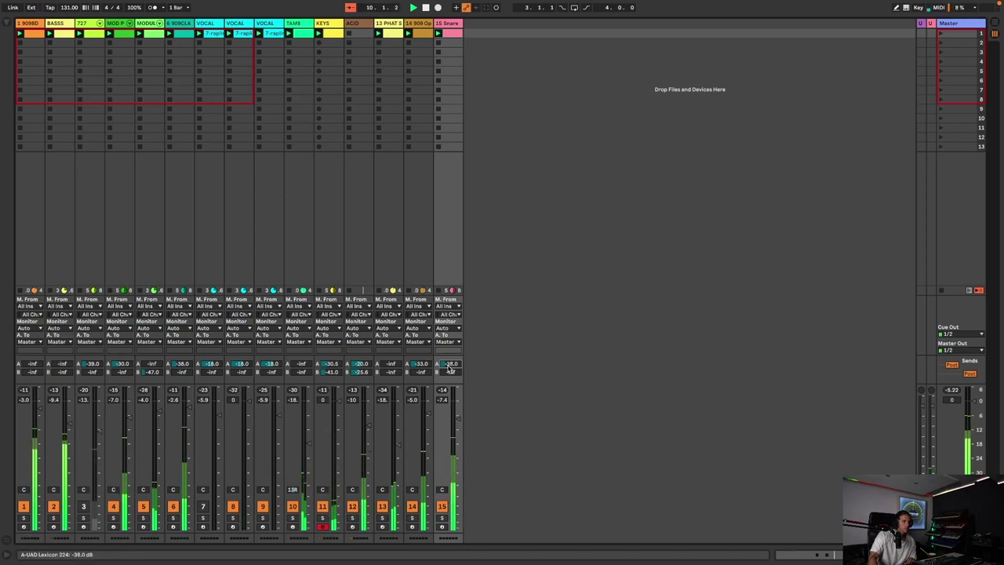
# Insert a new MIDI track after the snare track and search the library for "808 rim".
pyautogui.rightClick(481, 25)
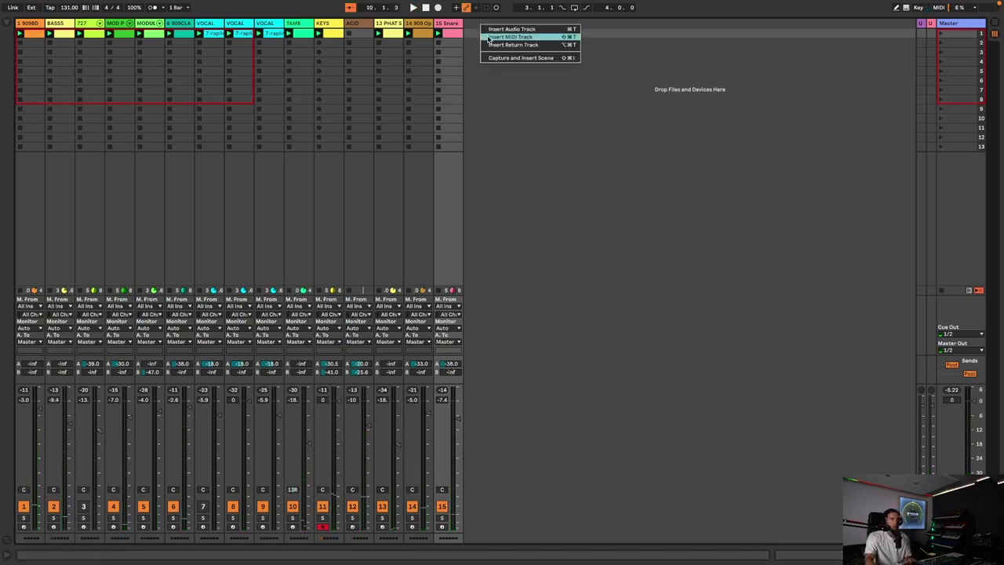
pyautogui.click(484, 36)
pyautogui.doubleClick(479, 23)
pyautogui.press('super+f')
pyautogui.write('808 ri')
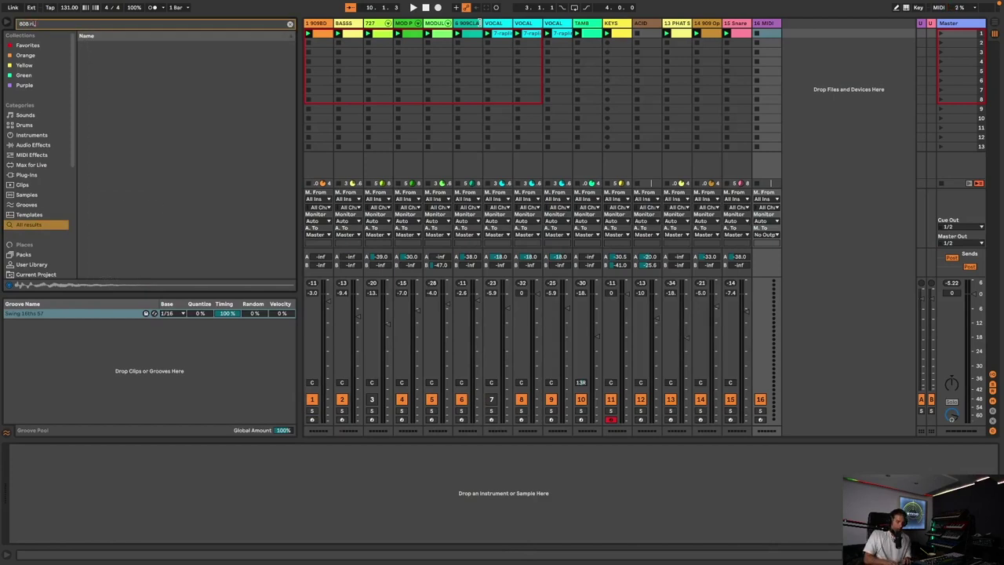
pyautogui.write('m')
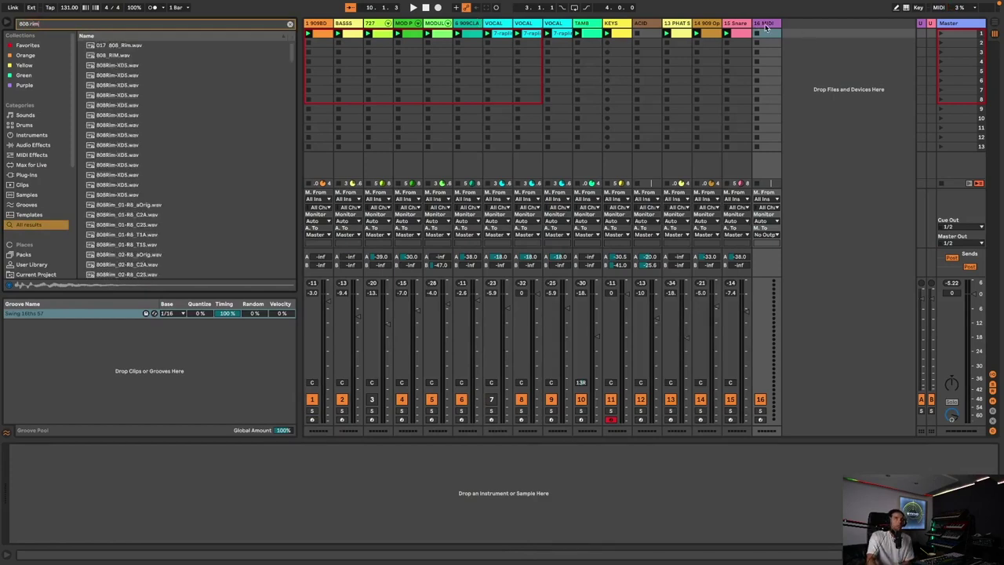
# Audition several 808 rim samples and load an 808Rim-XDS.wav sample onto the new MIDI track.
pyautogui.click(167, 96)
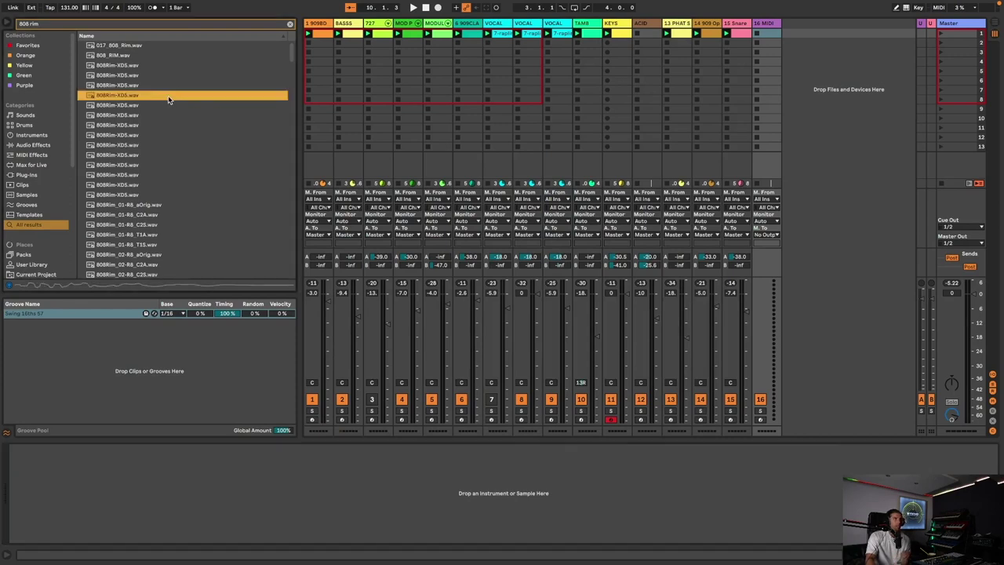
pyautogui.click(122, 66)
pyautogui.click(118, 57)
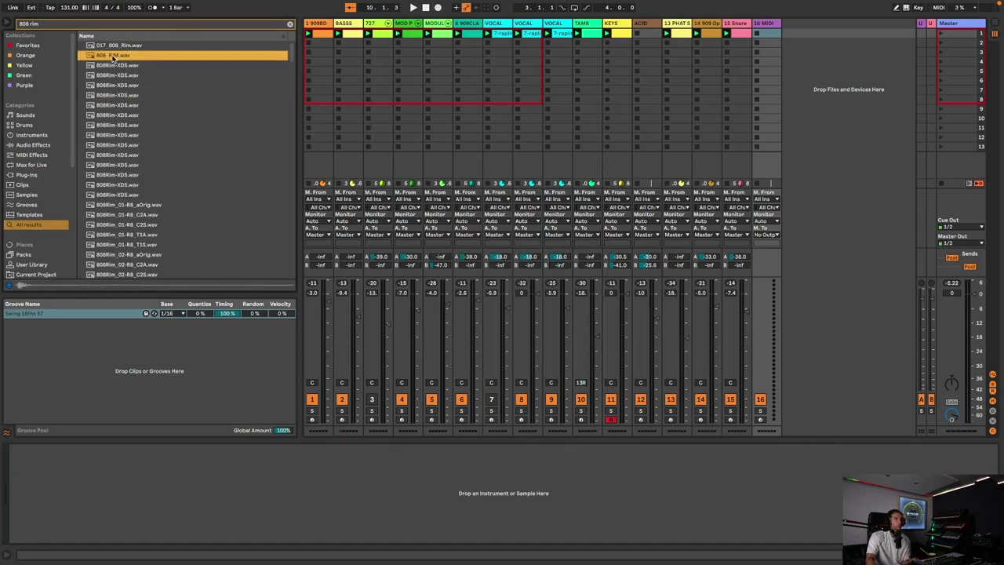
pyautogui.click(119, 45)
pyautogui.click(129, 215)
pyautogui.click(126, 234)
pyautogui.scroll(-5, 121, 228)
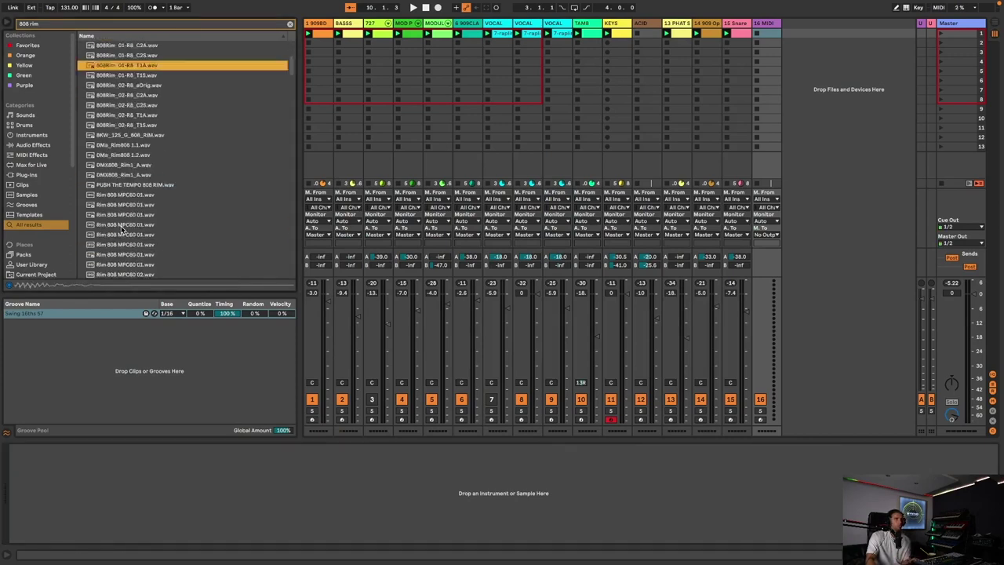
pyautogui.scroll(-5, 122, 227)
pyautogui.click(123, 226)
pyautogui.click(153, 93)
pyautogui.scroll(8, 153, 95)
pyautogui.click(152, 97)
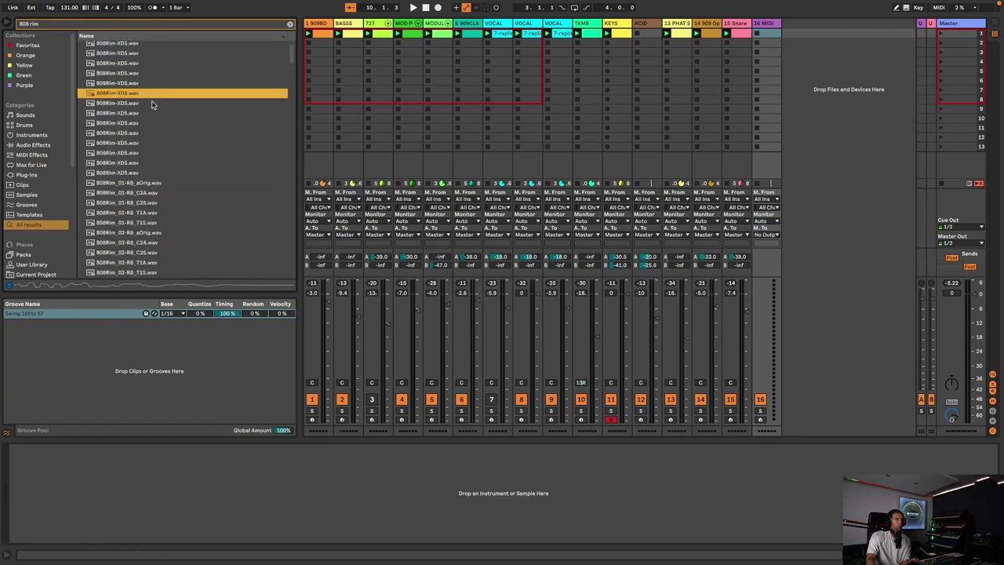
pyautogui.click(119, 114)
pyautogui.click(130, 154)
pyautogui.doubleClick(130, 155)
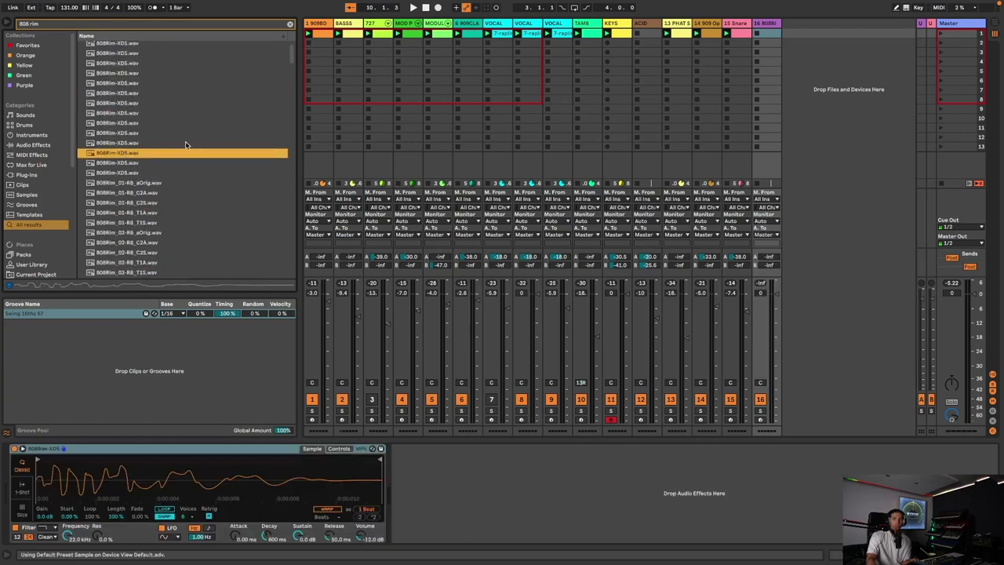
# Create a clip on the rim track, double its loop to two bars and add a C3 note at 1.3.2.
pyautogui.doubleClick(775, 37)
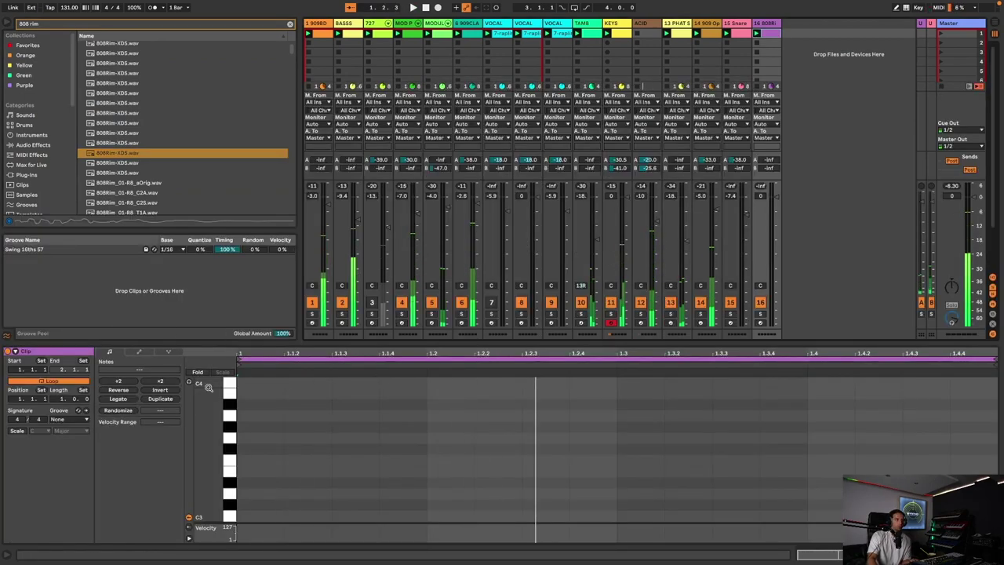
pyautogui.click(167, 399)
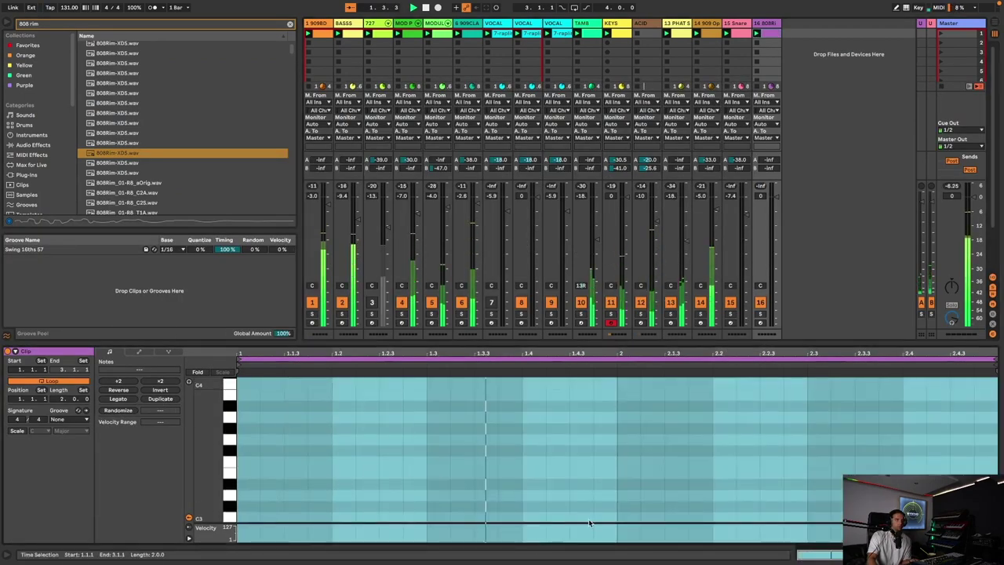
pyautogui.doubleClick(453, 518)
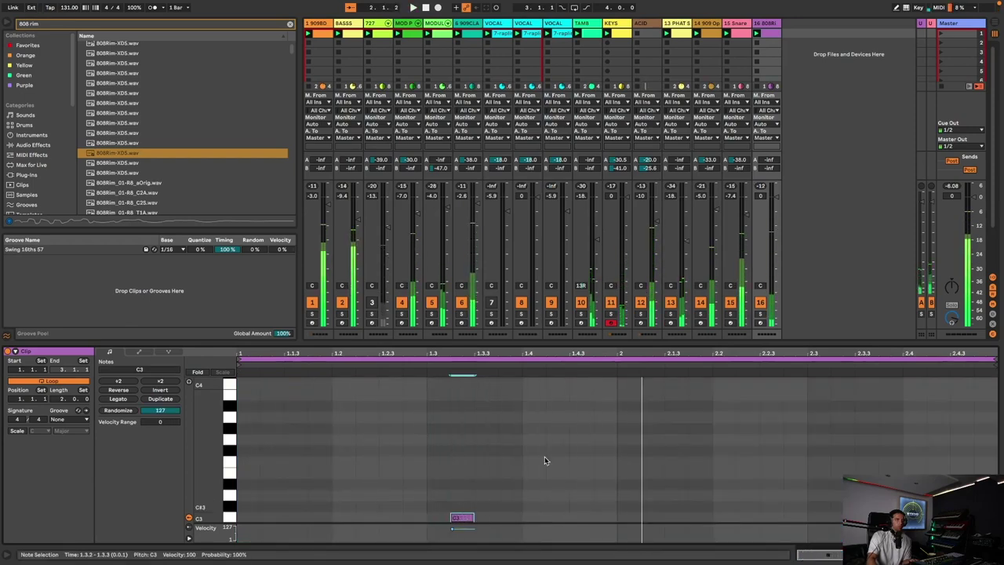
# Solo the rim track with its volume at -8.5 dB and load the EchoBoyJr delay onto it.
pyautogui.click(761, 314)
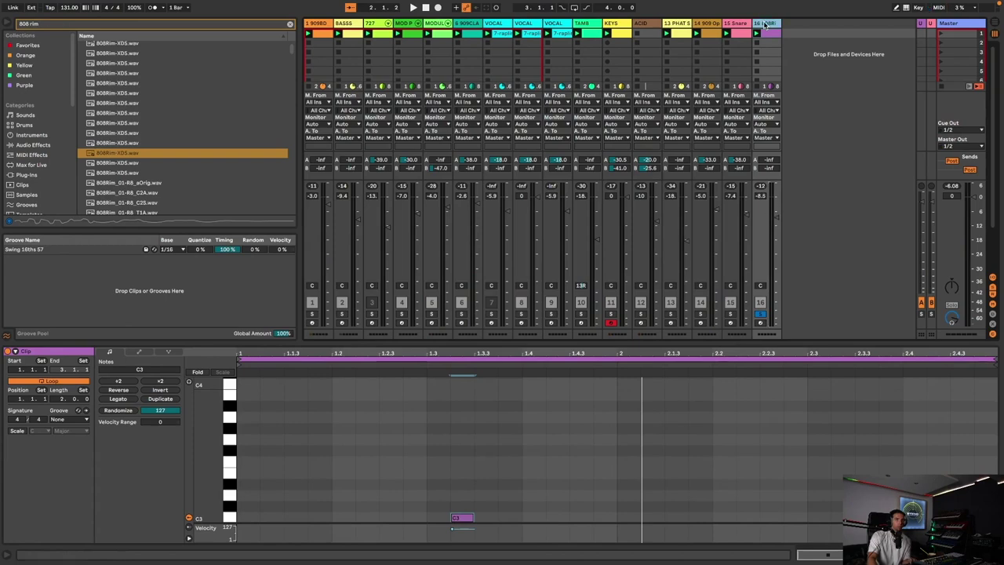
pyautogui.click(765, 24)
pyautogui.hotkey('ctrl', 'f')
pyautogui.write('echoboy')
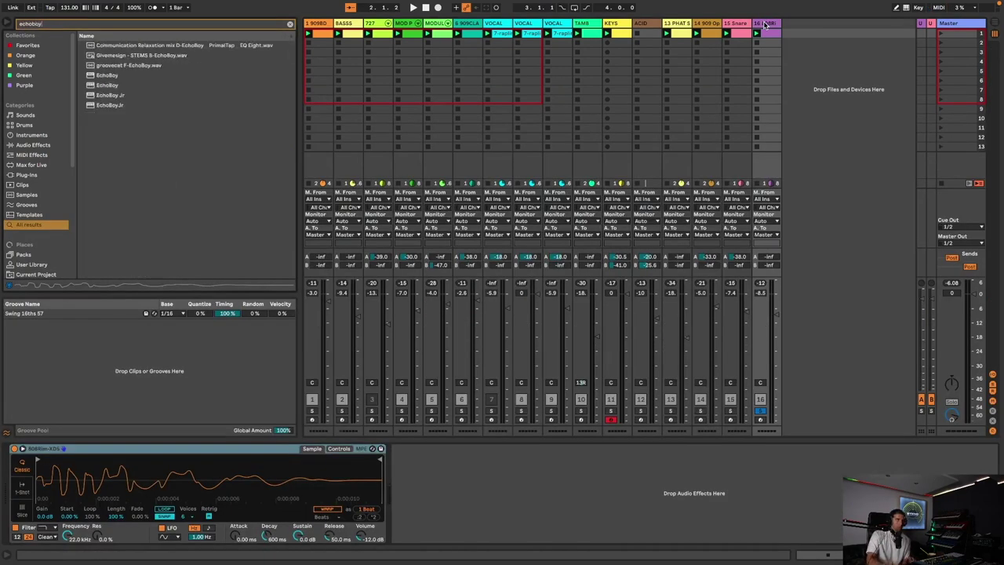
pyautogui.click(162, 108)
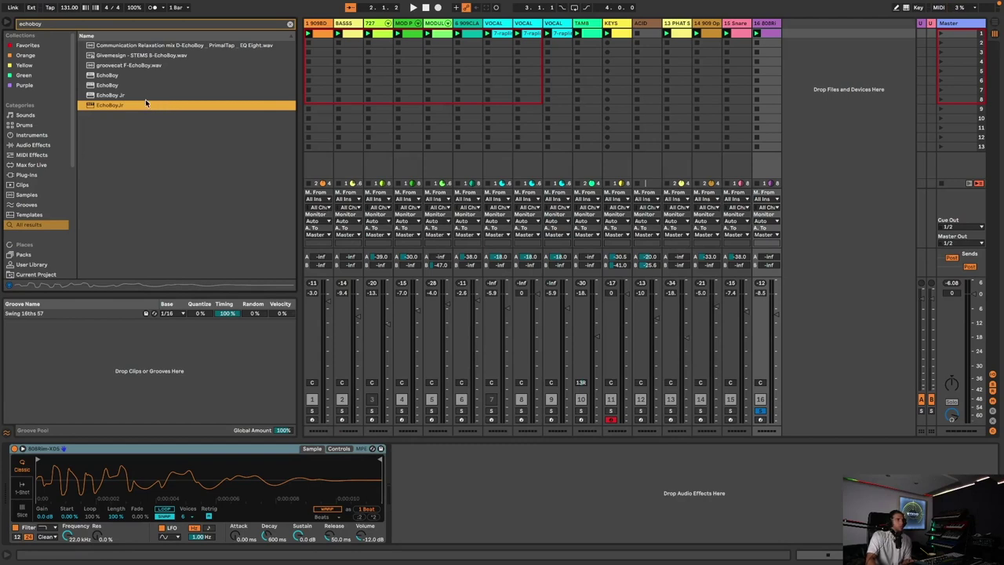
pyautogui.doubleClick(146, 105)
# Audition EchoBoy Jr. presets from Cheap Tape 16th Slap through Transmitter 16th Slap, and settle on an analog preset with a dotted 1/8 echo.
pyautogui.press('space')
pyautogui.click(146, 69)
pyautogui.moveTo(141, 109)
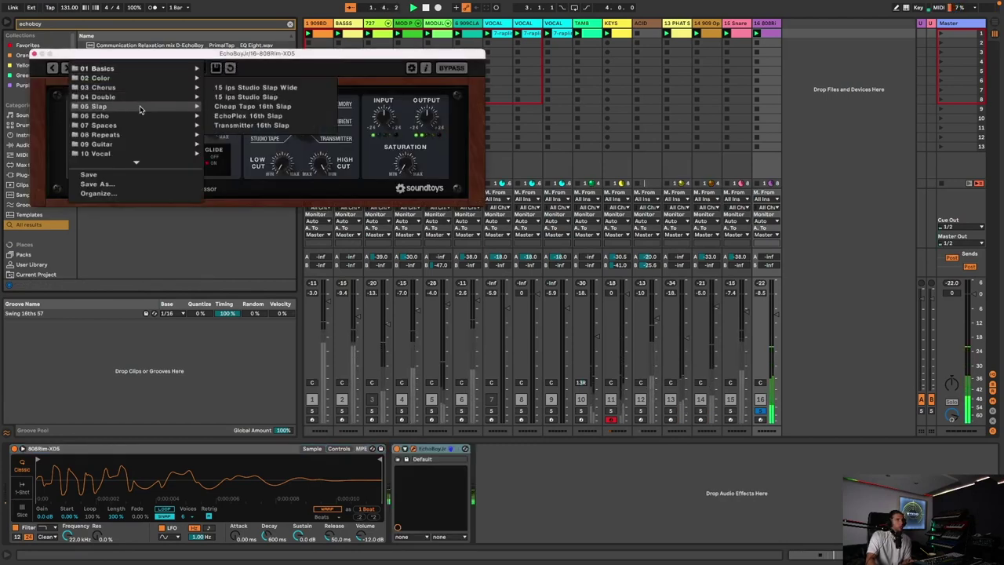
pyautogui.click(252, 106)
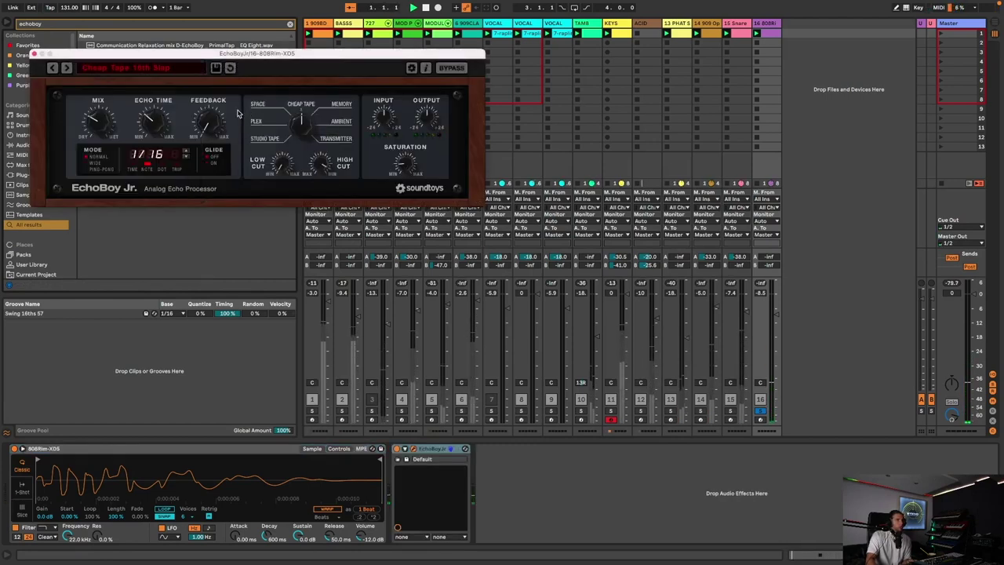
pyautogui.click(34, 55)
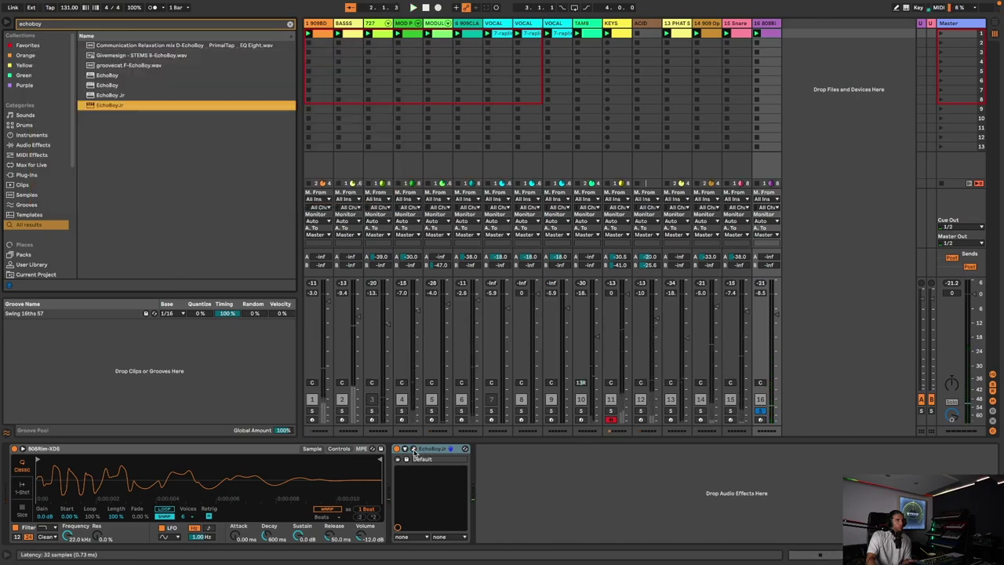
pyautogui.click(414, 450)
pyautogui.click(64, 68)
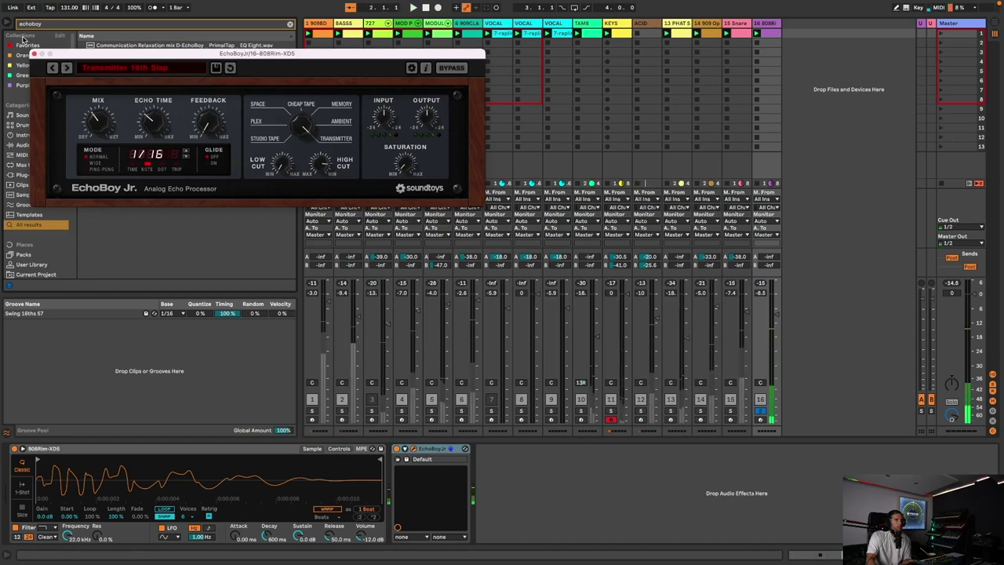
pyautogui.click(67, 68)
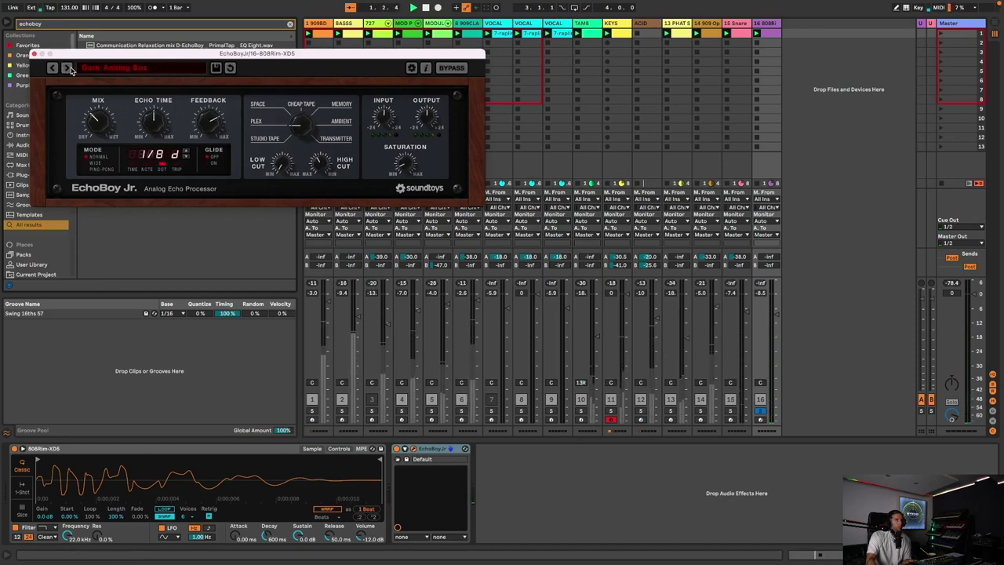
pyautogui.click(33, 55)
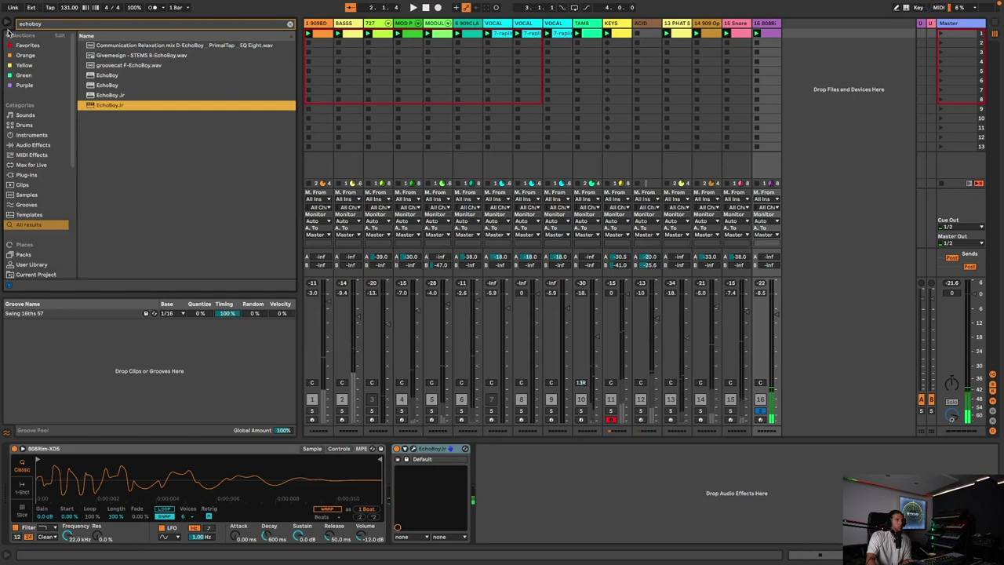
# Unsolo the rim track, pan it to 16R and lower its volume to -16 dB.
pyautogui.press('super+alt+b')
pyautogui.click(471, 411)
pyautogui.moveTo(472, 383); pyautogui.dragTo(471, 376)
pyautogui.moveTo(487, 316); pyautogui.dragTo(484, 335)
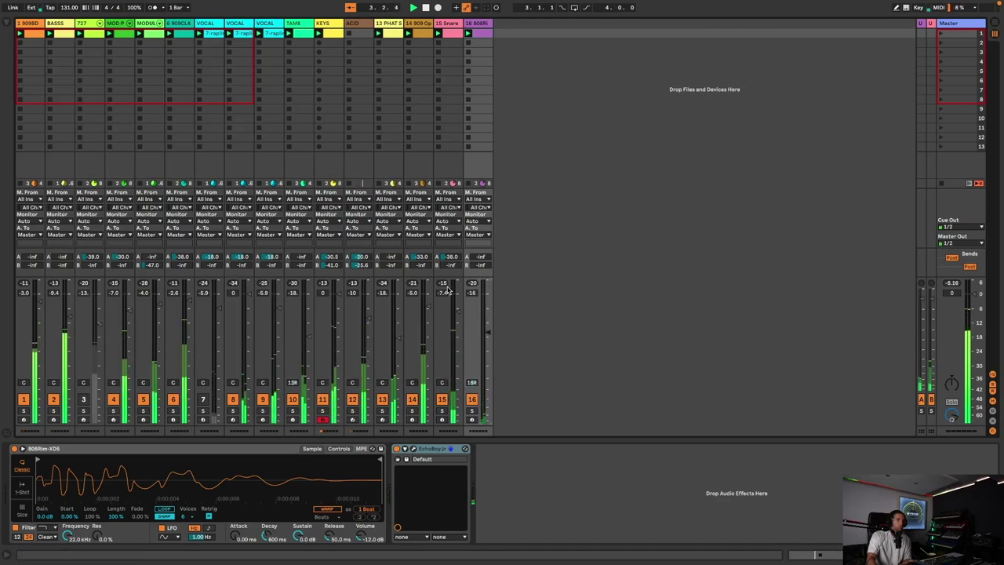
# Deactivate the snare note at 1.4.4 in the snare clip and restart playback.
pyautogui.click(450, 36)
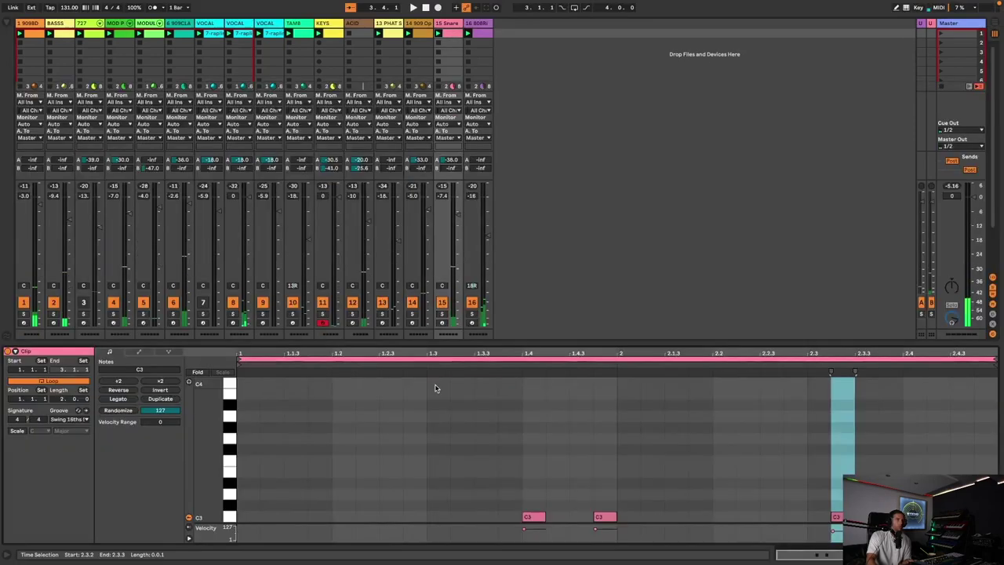
pyautogui.click(601, 516)
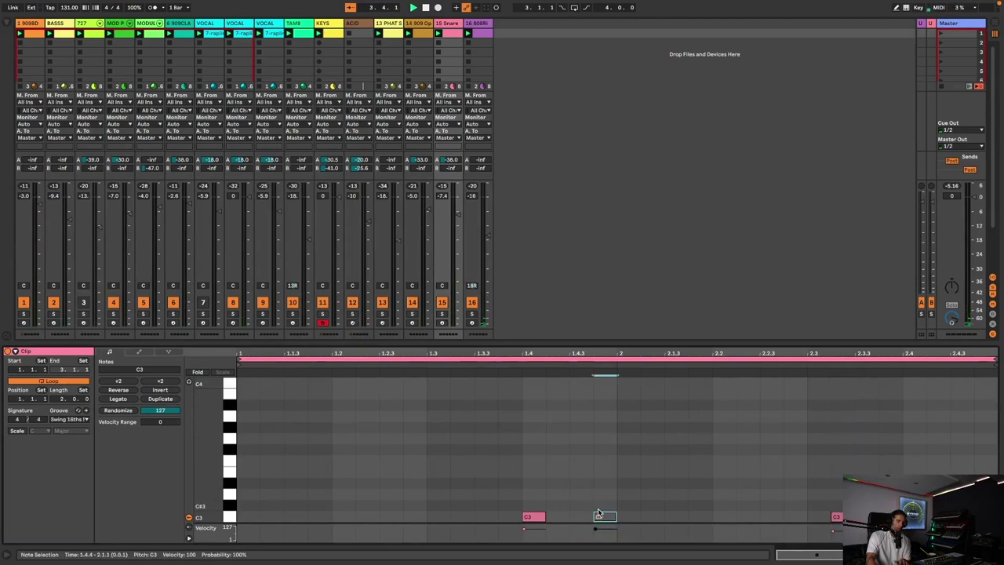
pyautogui.press('space')
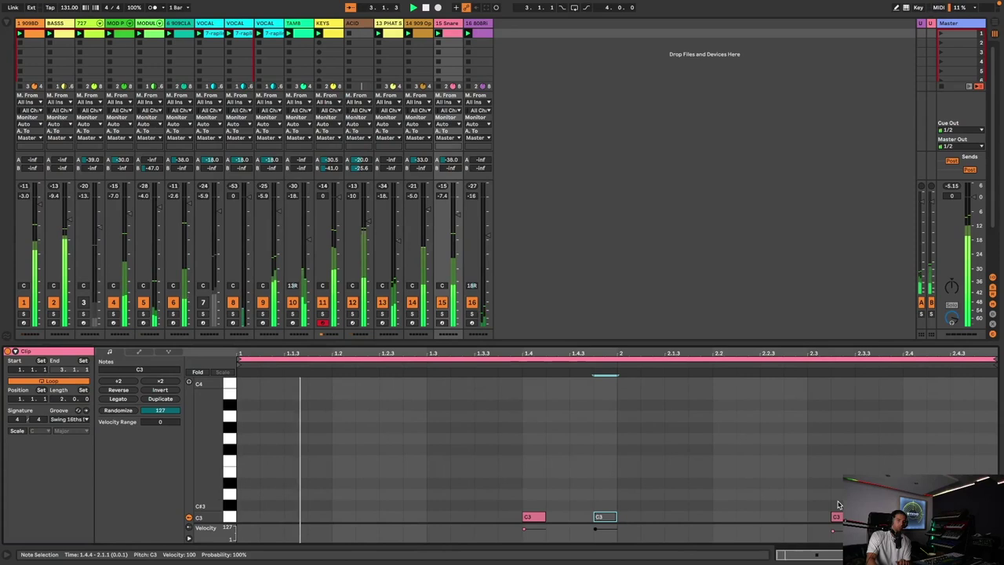
# Add a snare note at 1.2.1 and remove the trial note at 1.2.2.
pyautogui.doubleClick(357, 516)
pyautogui.doubleClick(337, 519)
pyautogui.click(382, 520)
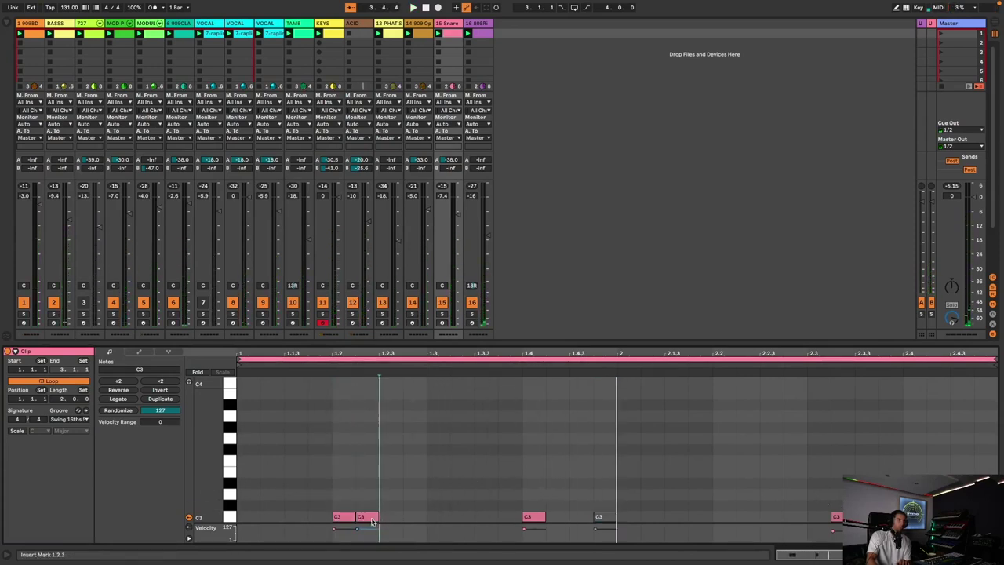
pyautogui.doubleClick(372, 520)
# Add a snare note at 2.2.1 and duplicate the two-bar snare pattern into a four-bar loop.
pyautogui.press('space')
pyautogui.doubleClick(730, 519)
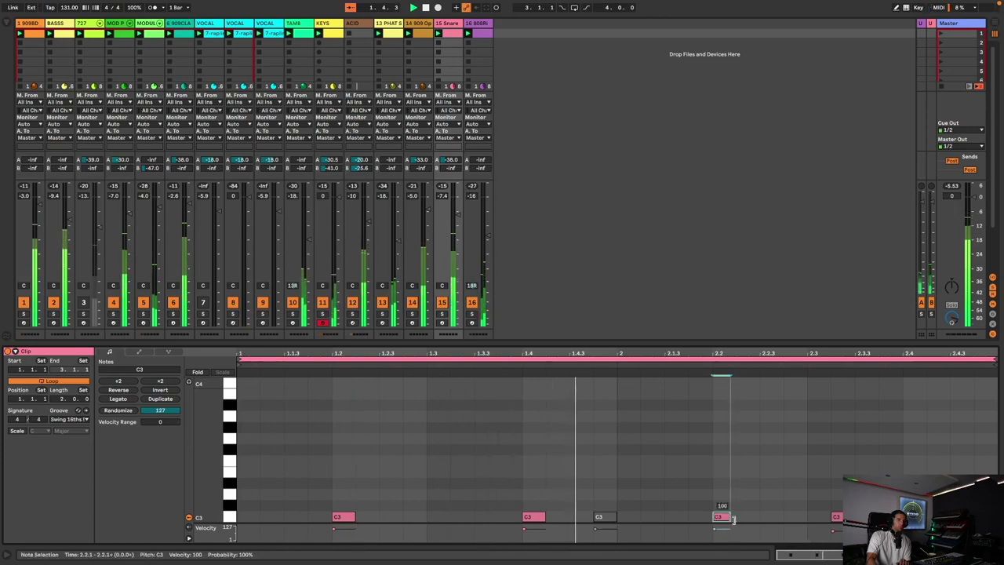
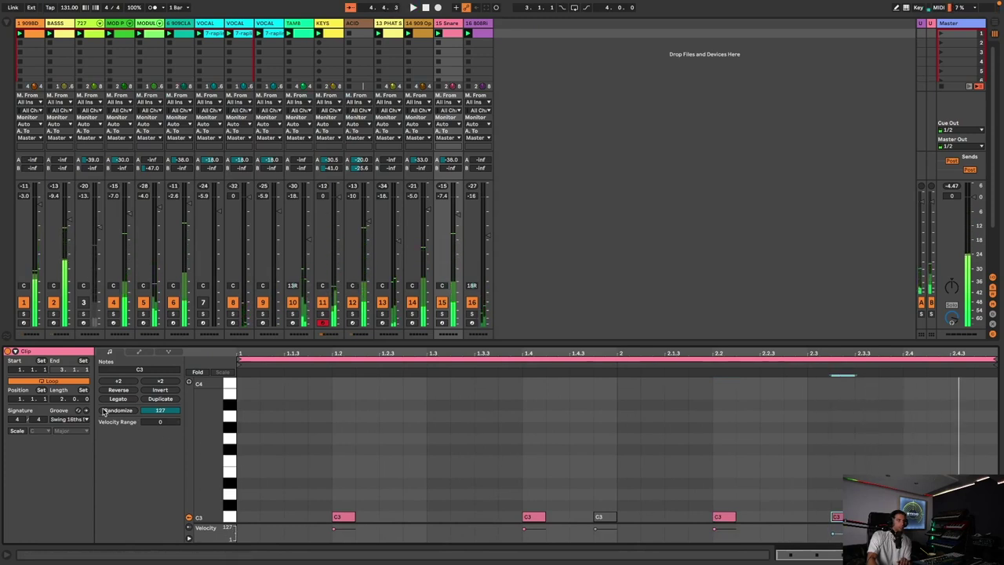
pyautogui.click(159, 401)
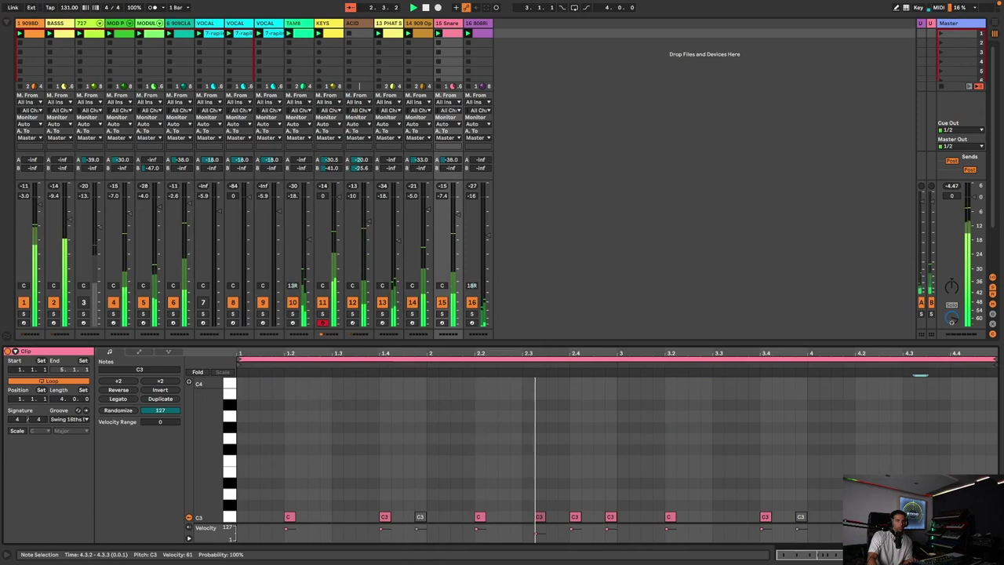
# Try the snare note at 4.3.2 one sixteenth earlier in the snare clip.
pyautogui.click(932, 380)
pyautogui.click(921, 517)
pyautogui.press('Right')
pyautogui.press('Left')
pyautogui.press('Left')
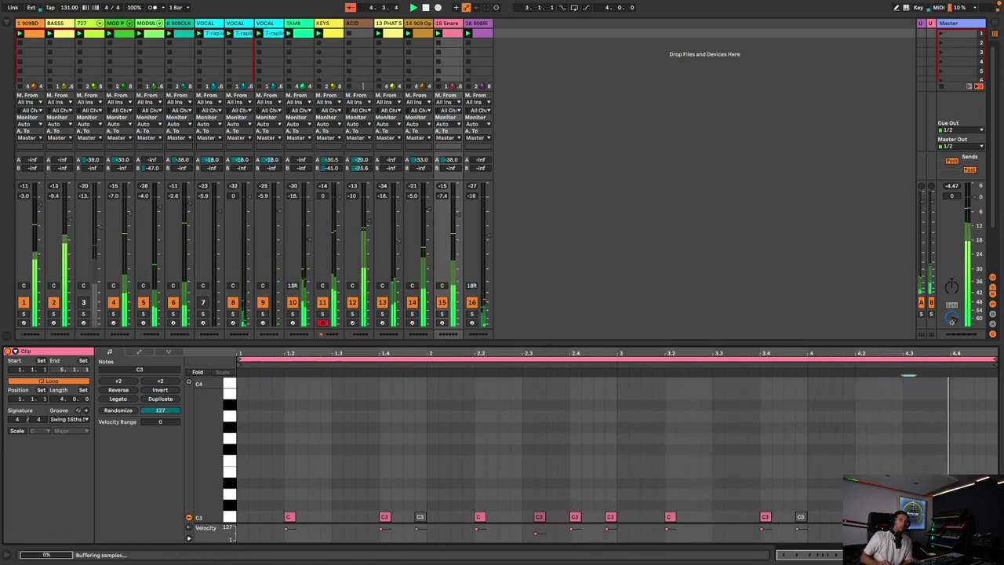
pyautogui.press('Right')
pyautogui.click(915, 501)
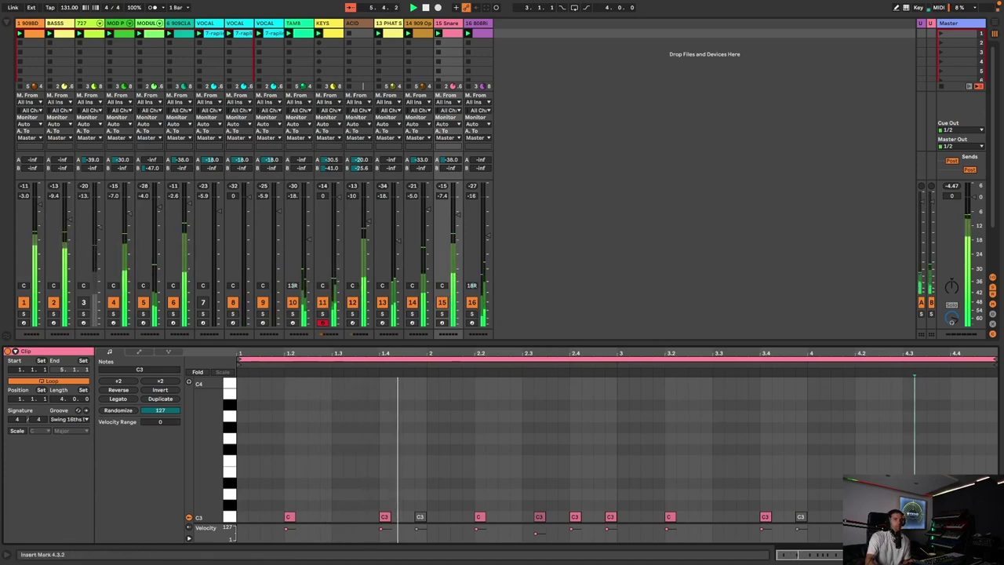
pyautogui.click(921, 517)
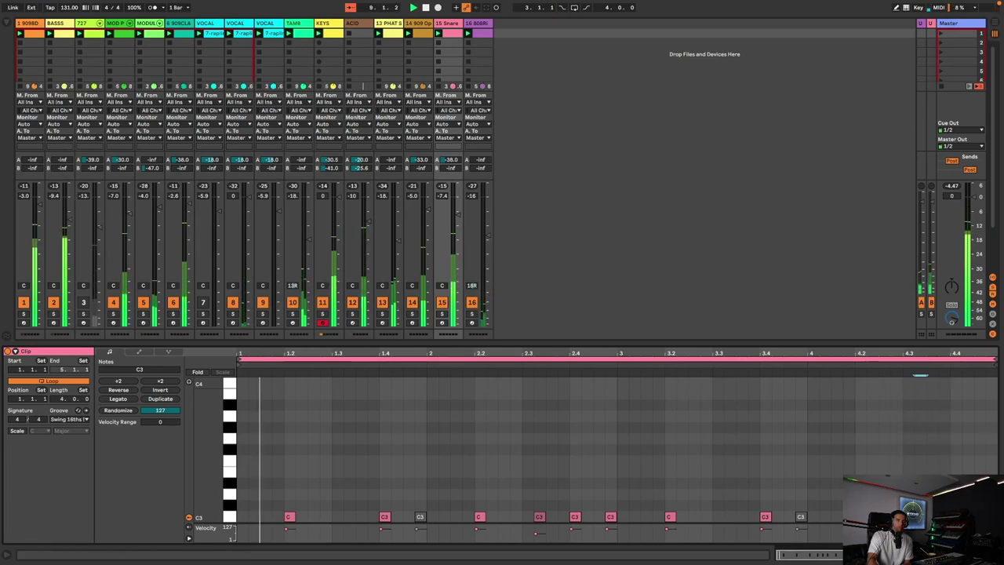
# Search the browser for "oper" and add the Operator instrument on a new MIDI track.
pyautogui.press('alt+super+l')
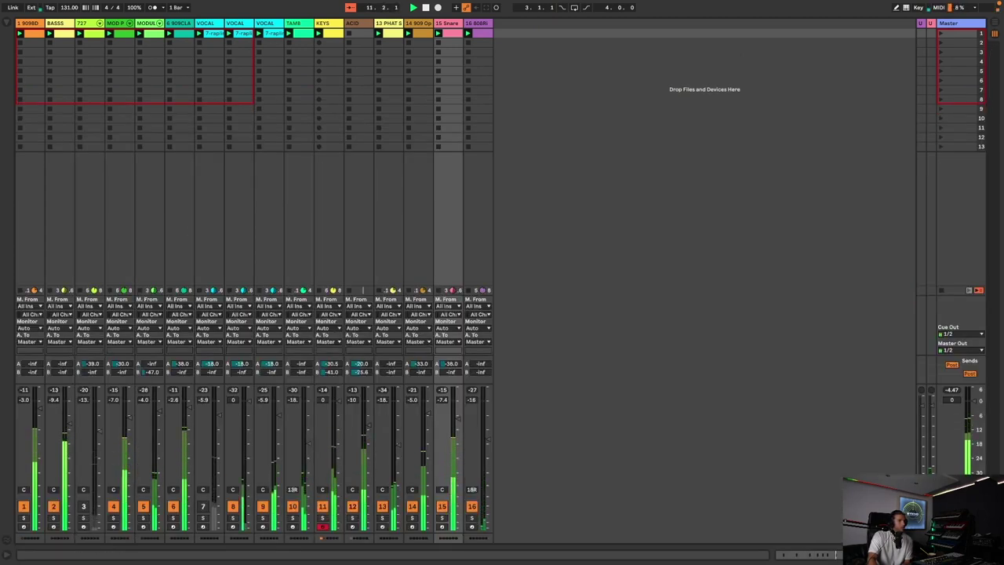
pyautogui.press('alt+super+b')
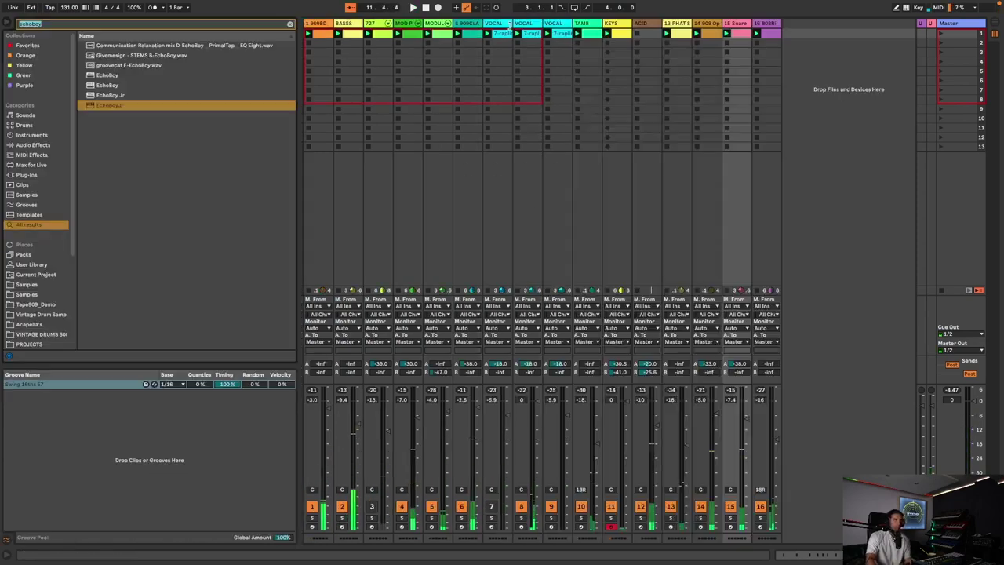
pyautogui.write('oper')
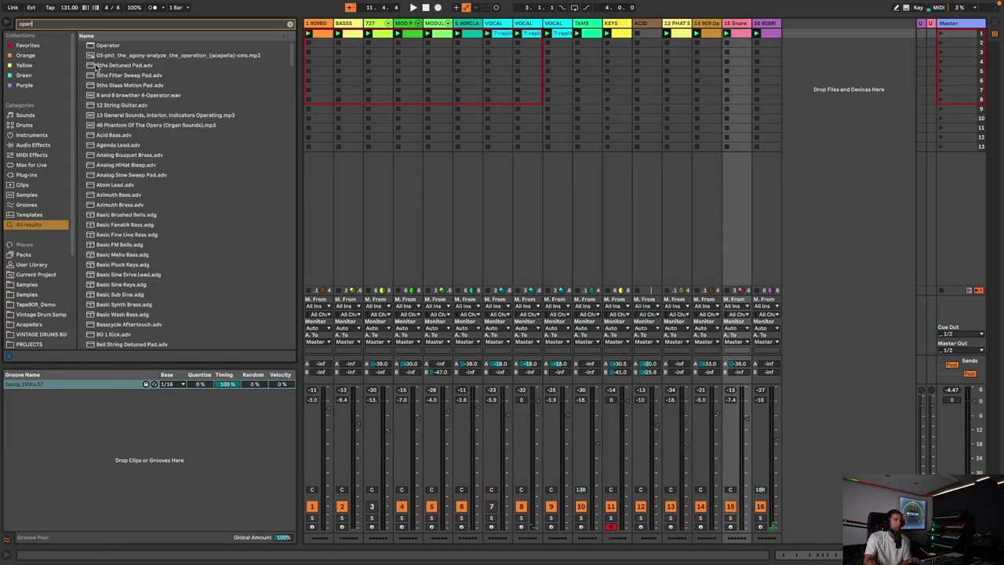
pyautogui.moveTo(109, 47); pyautogui.dragTo(875, 28)
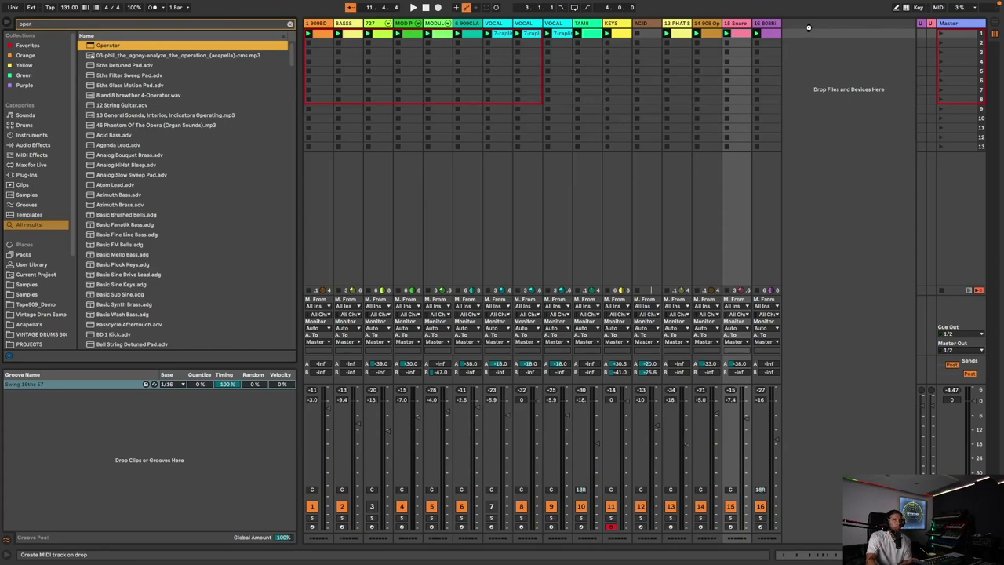
pyautogui.moveTo(812, 32); pyautogui.dragTo(822, 37)
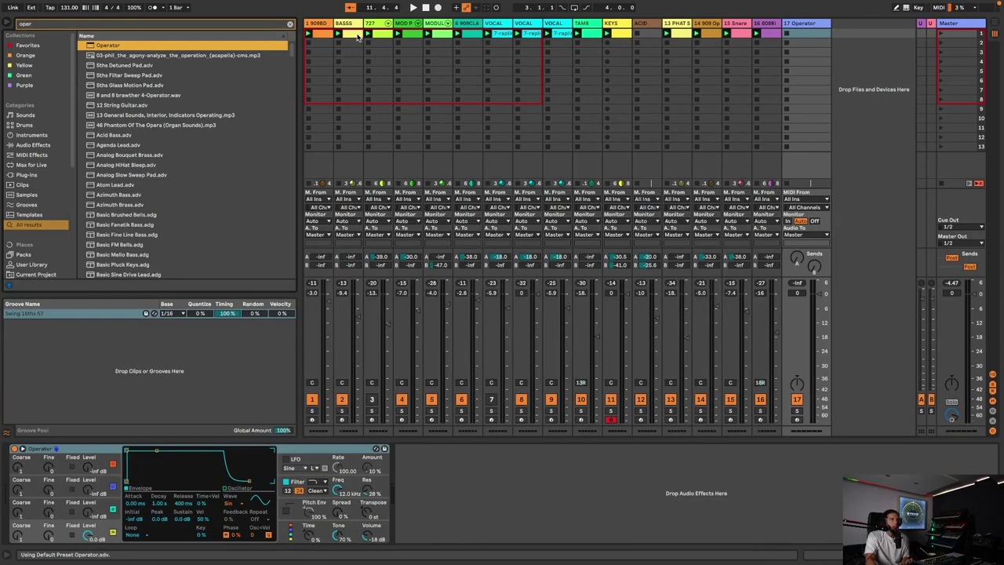
# Copy the bass clip into the first slot of the Operator track and open its notes.
pyautogui.click(753, 43)
pyautogui.moveTo(812, 36); pyautogui.dragTo(798, 36)
pyautogui.doubleClick(805, 35)
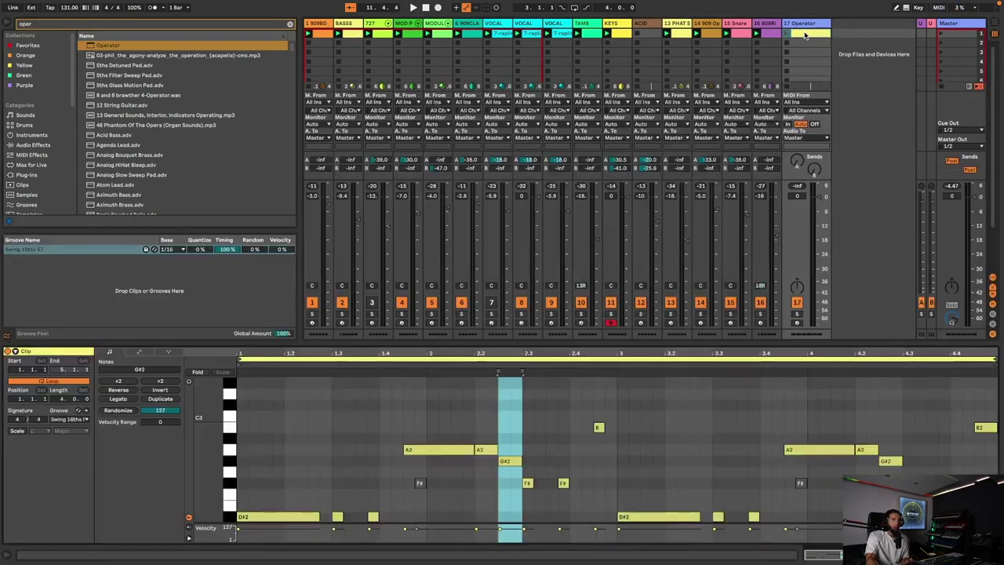
# Delete the two deactivated F#2 notes from the copied bass clip and leave its remaining notes active.
pyautogui.click(342, 424)
pyautogui.hotkey('ctrl', 'a')
pyautogui.press('0')
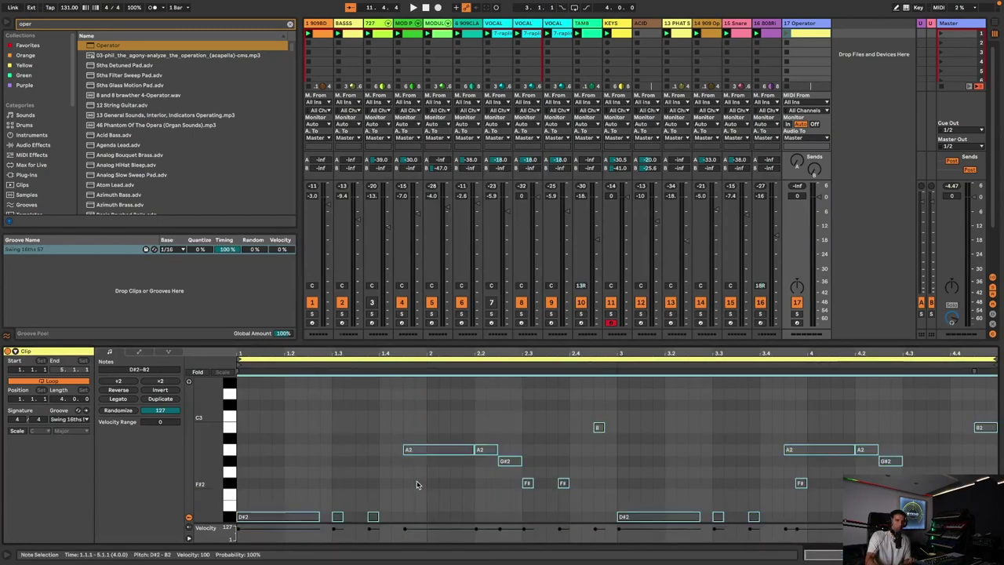
pyautogui.press('0')
pyautogui.press('0')
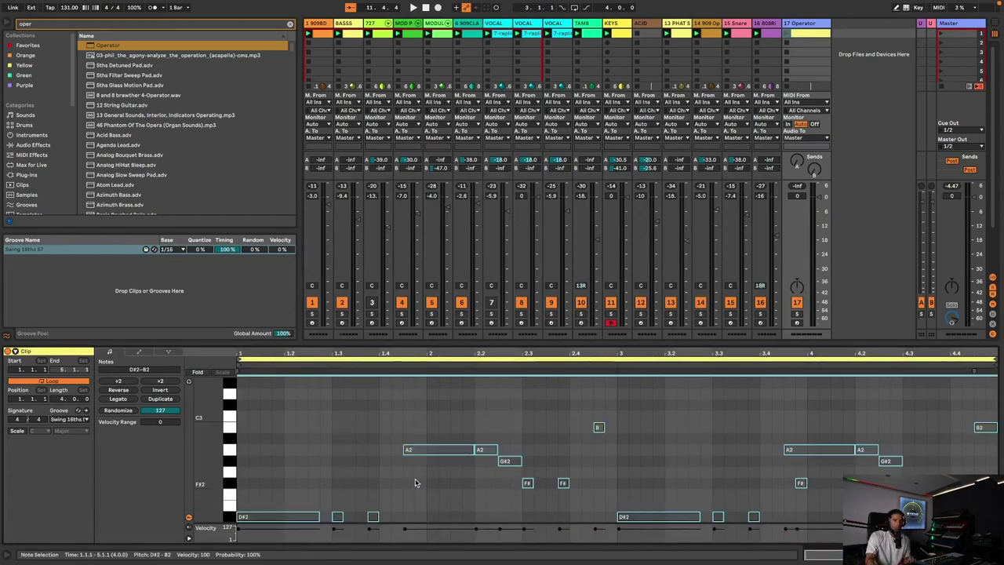
pyautogui.press('0')
pyautogui.click(800, 483)
pyautogui.press('Delete')
# Reduce the opening D#2 note to a sixteenth at 1.1.3, deactivate all other notes and launch the Operator clip.
pyautogui.moveTo(318, 519); pyautogui.dragTo(267, 518)
pyautogui.press('space')
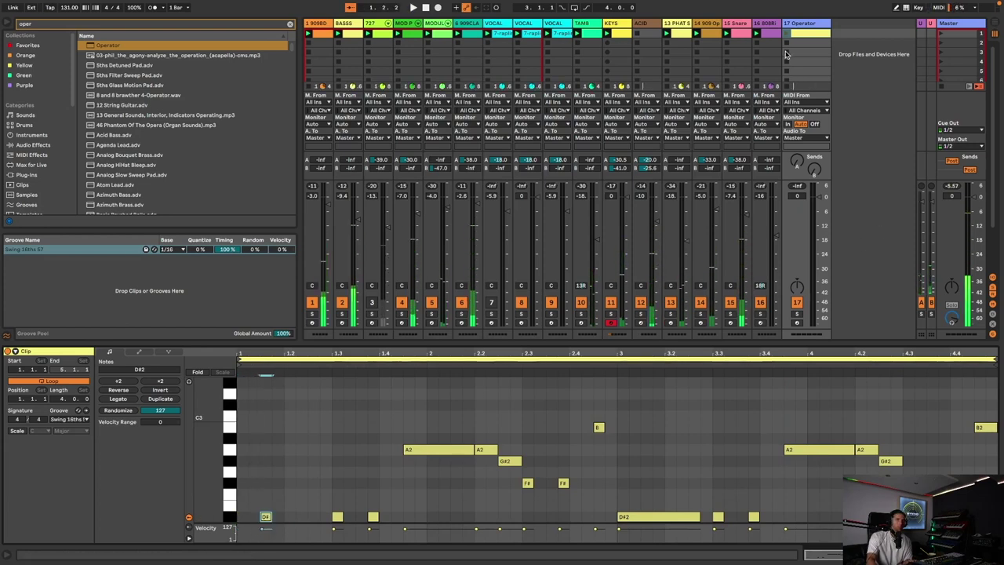
pyautogui.hotkey('ctrl', 'a')
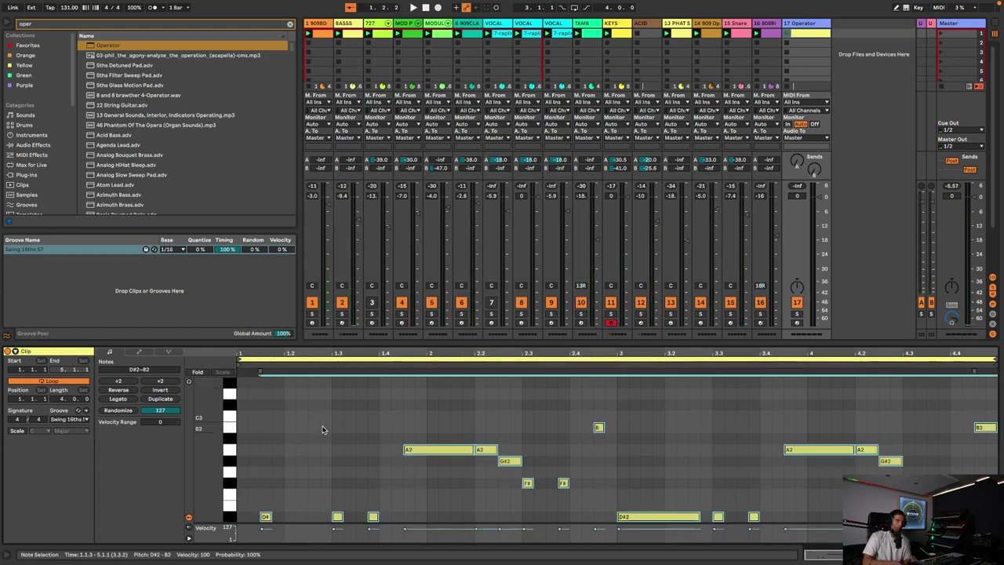
pyautogui.click(322, 429)
pyautogui.click(267, 516)
pyautogui.press('space')
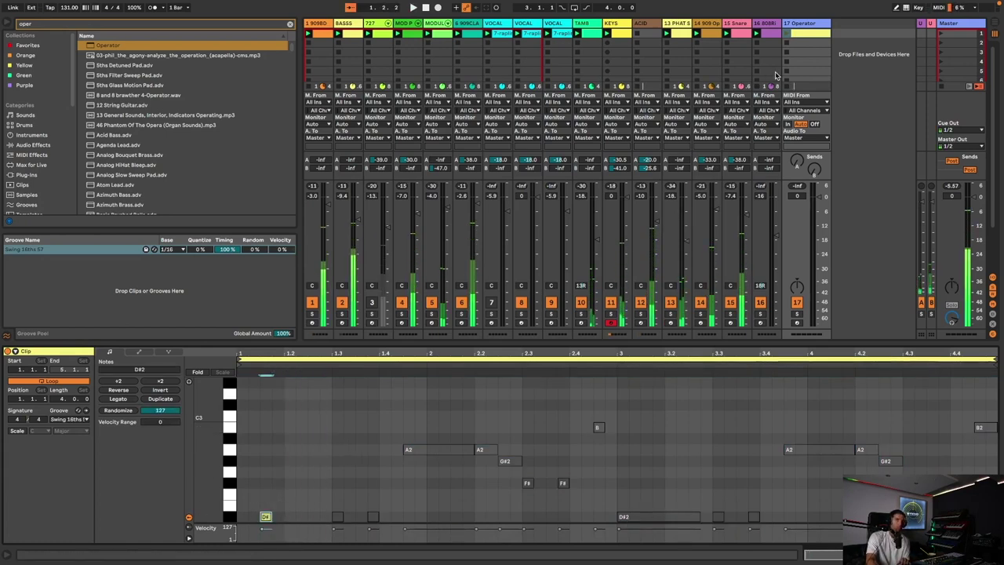
pyautogui.click(787, 34)
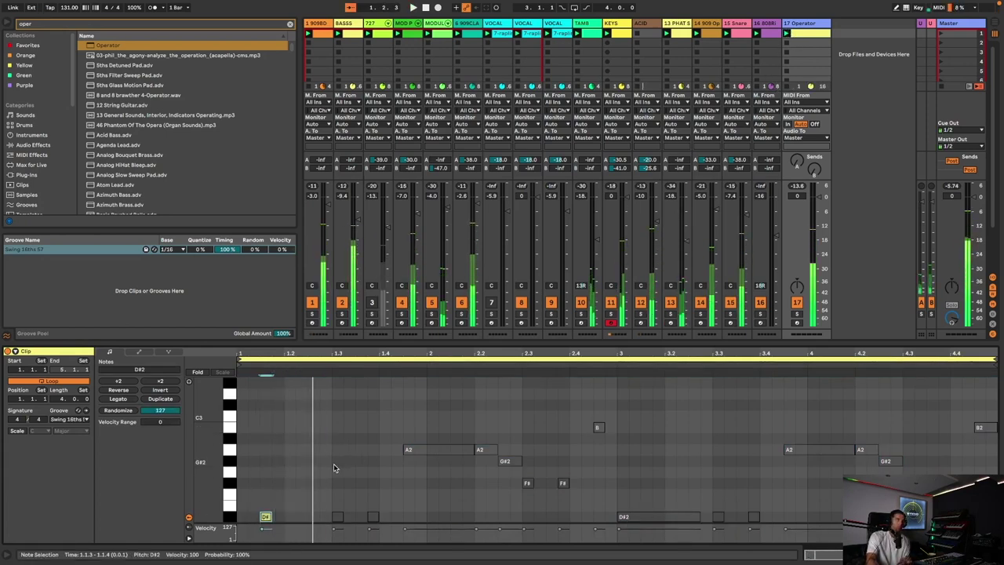
# Transpose all notes in the Operator clip up one octave and shift them one sixteenth earlier.
pyautogui.press('super+a')
pyautogui.hotkey('shift', 'Up')
pyautogui.press('Left')
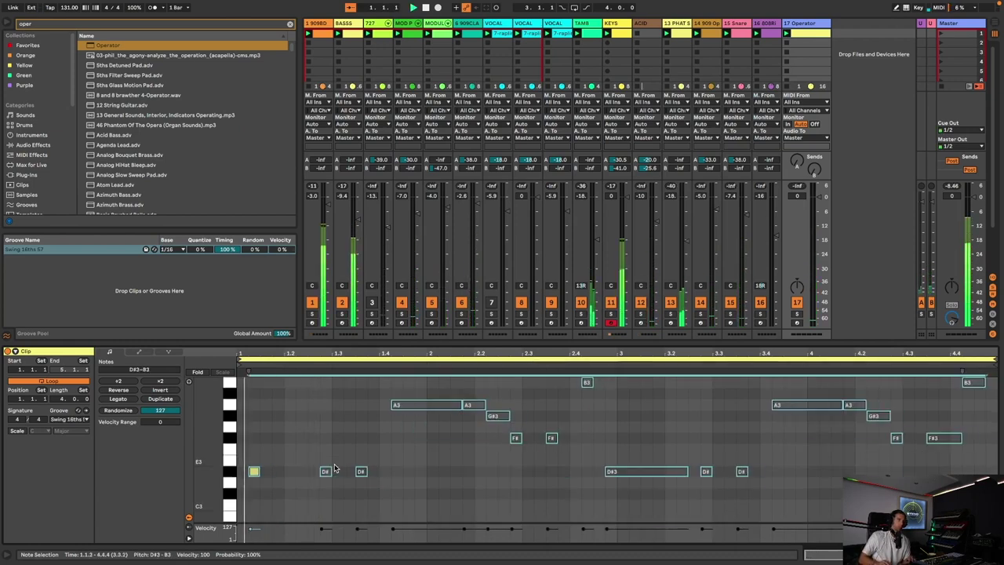
# Add sixteenth notes A3 at 1.1.3 and D#3 at 1.2.1 to the Operator clip.
pyautogui.click(268, 463)
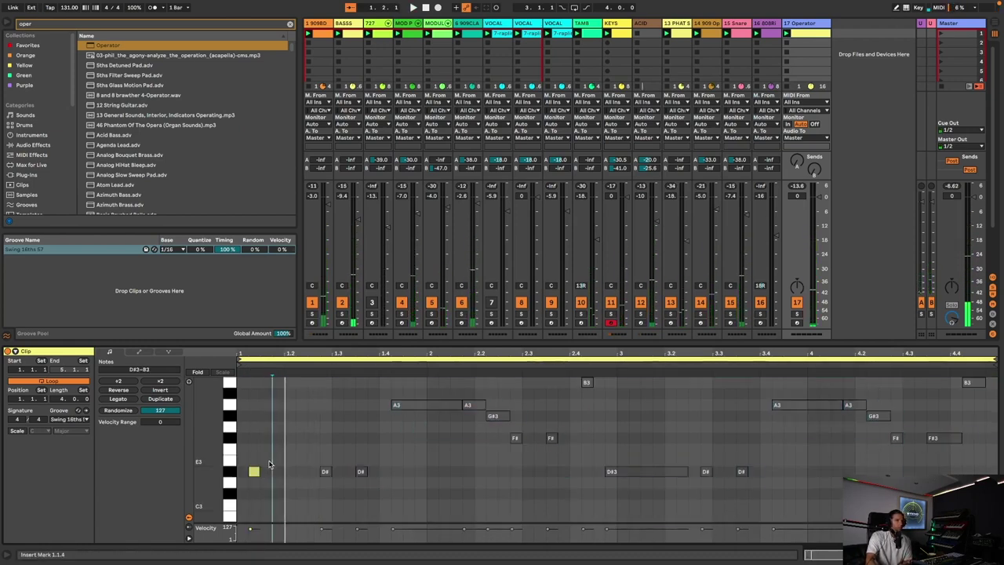
pyautogui.doubleClick(267, 427)
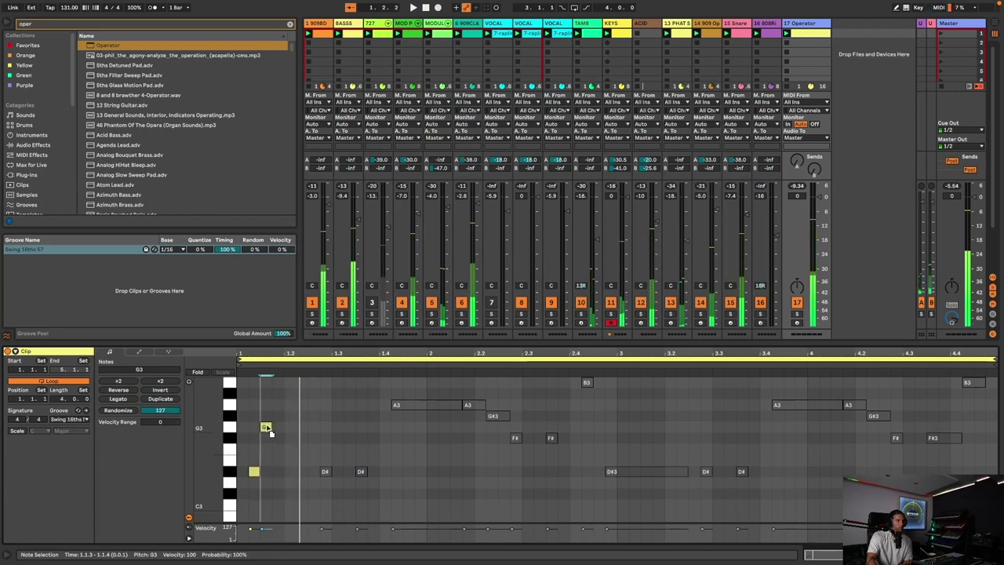
pyautogui.moveTo(267, 428); pyautogui.dragTo(269, 422)
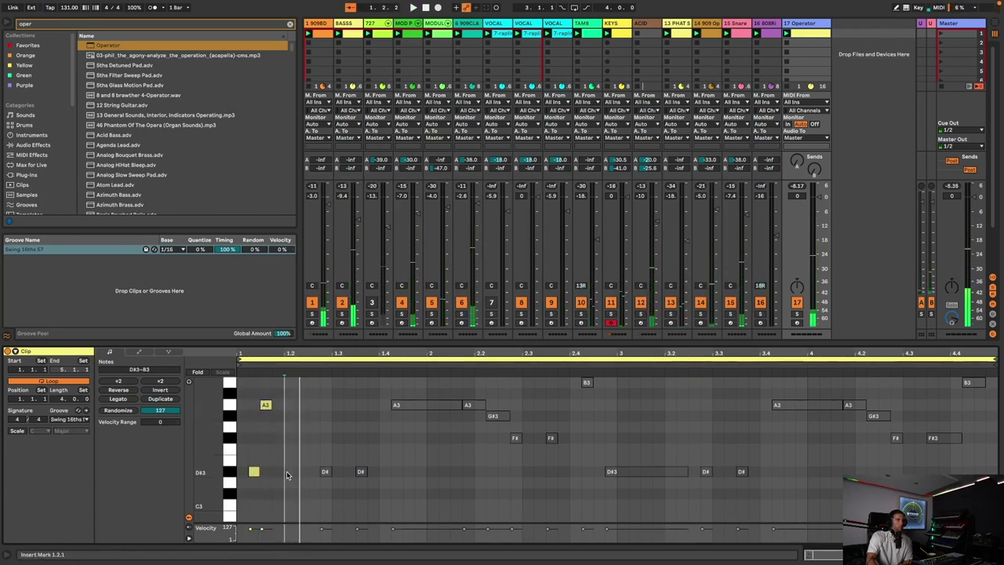
pyautogui.doubleClick(288, 470)
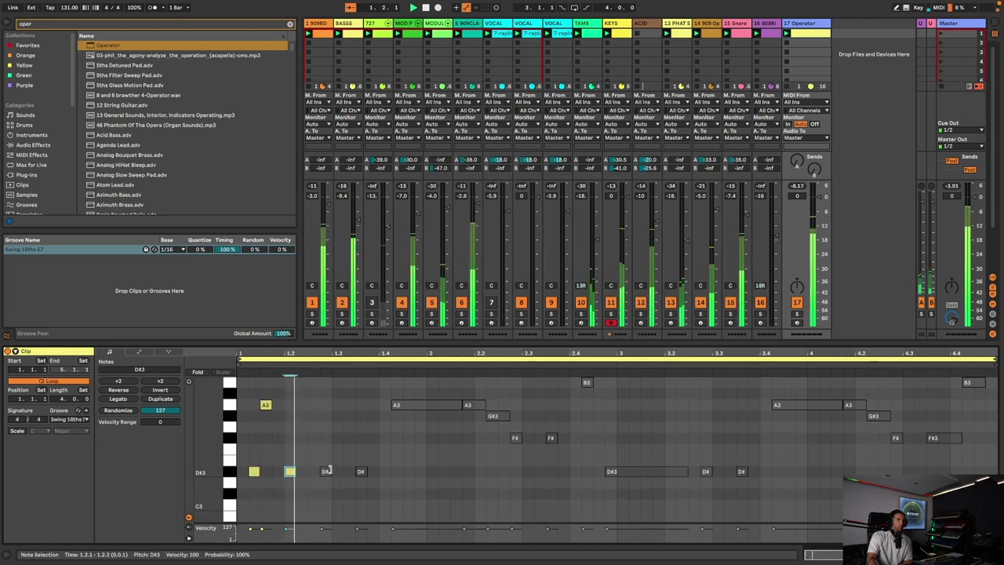
# Add sixteenth notes D#3 at 1.2.4, A3 at 1.3.1 and D#3 at 1.3.3.
pyautogui.doubleClick(327, 463)
pyautogui.moveTo(328, 468); pyautogui.dragTo(328, 478)
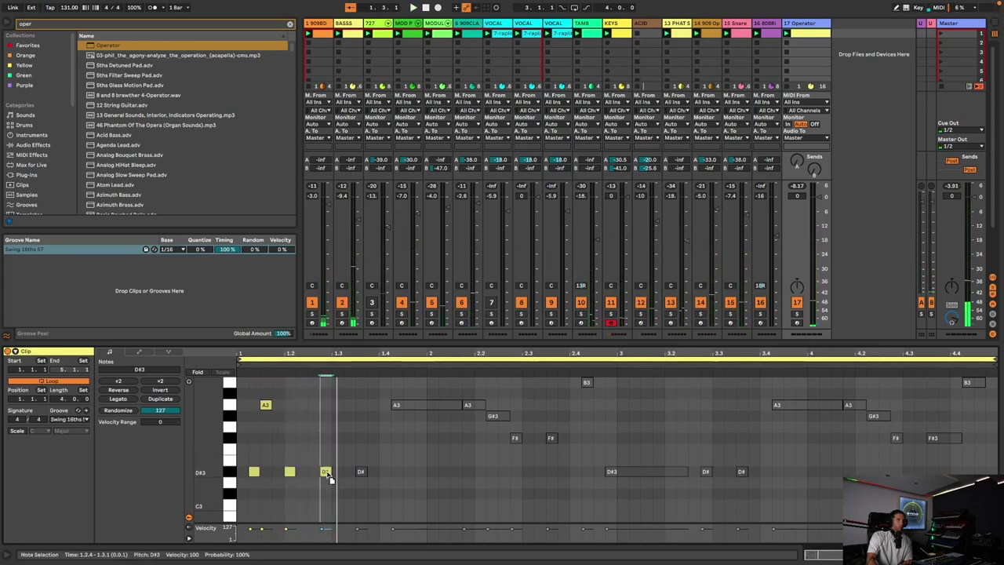
pyautogui.doubleClick(336, 405)
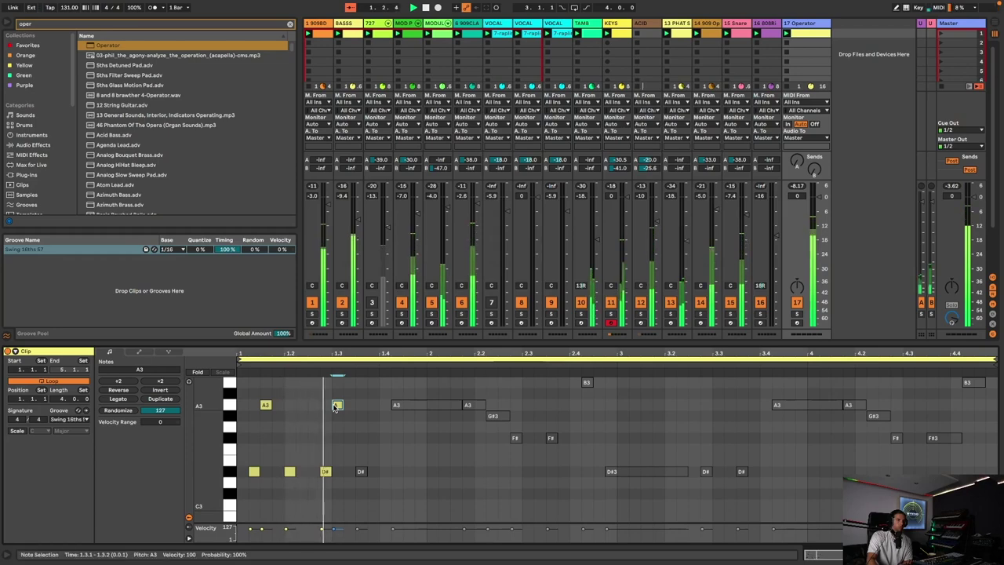
pyautogui.doubleClick(361, 461)
pyautogui.press('Down')
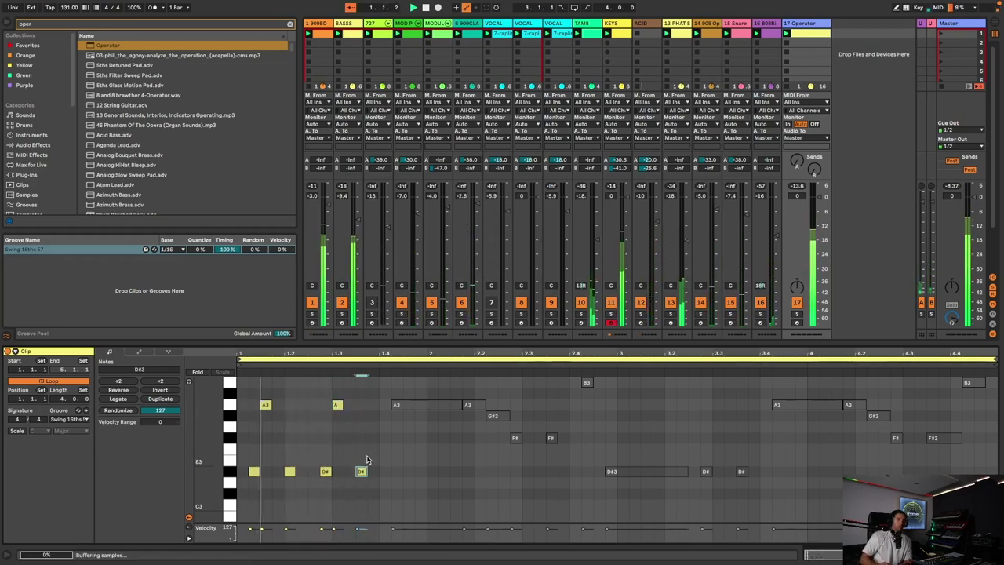
# Copy the D#3 note at 1.3.3 to 1.4.2 and raise the copy to A3.
pyautogui.press('Right')
pyautogui.press('Right')
pyautogui.press('Right')
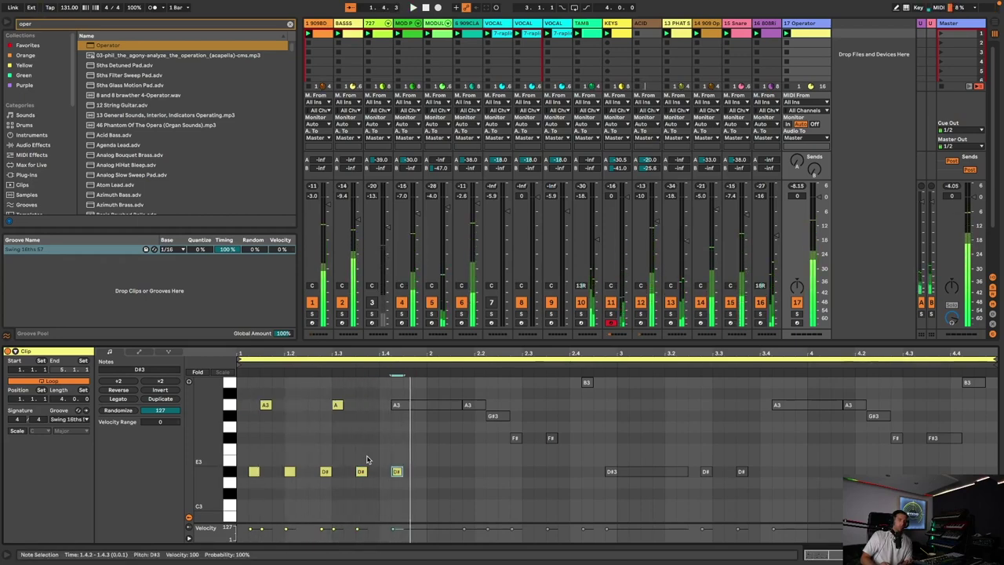
pyautogui.press('Up')
pyautogui.press('Up')
pyautogui.press('Up')
pyautogui.press('Up')
pyautogui.press('Up')
pyautogui.press('Up')
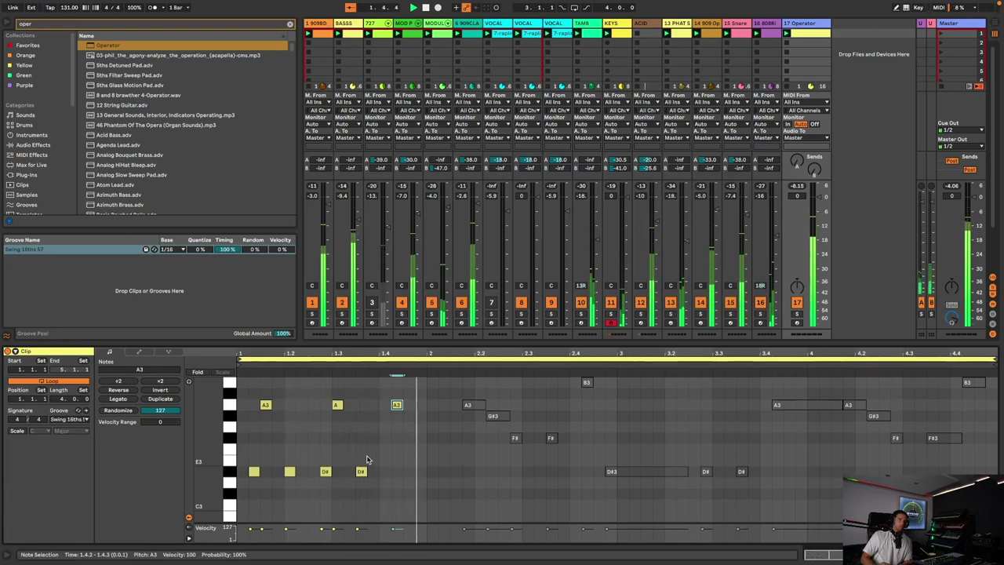
# Duplicate the A3 note, place a copy on D#3 at 1.4.1 and delete the extra A3 at 1.4.3.
pyautogui.press('super+d')
pyautogui.press('super+d')
pyautogui.press('Left')
pyautogui.press('Left')
pyautogui.press('Left')
pyautogui.press('Down')
pyautogui.press('Down')
pyautogui.press('Down')
pyautogui.press('Down')
pyautogui.press('Down')
pyautogui.press('Down')
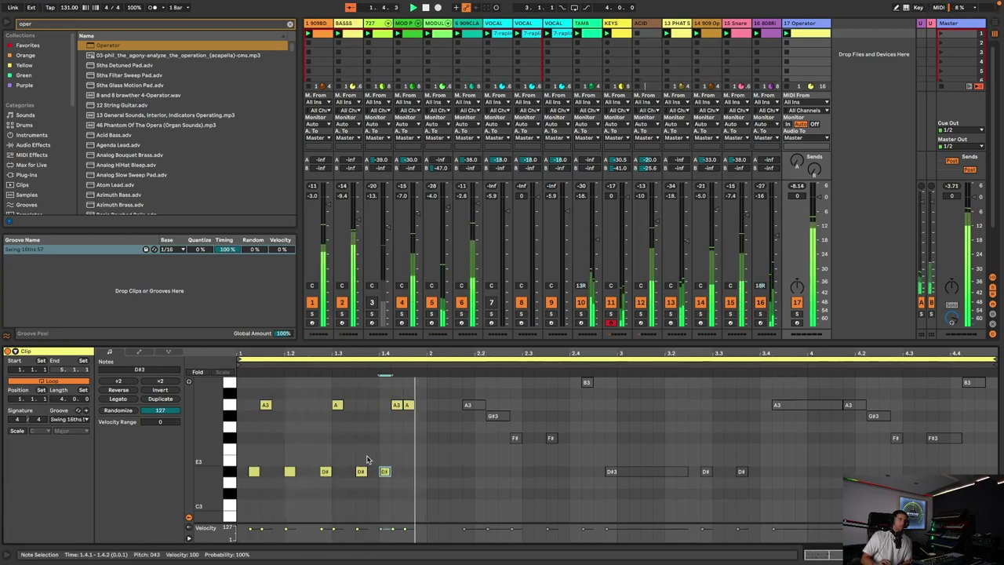
pyautogui.doubleClick(409, 407)
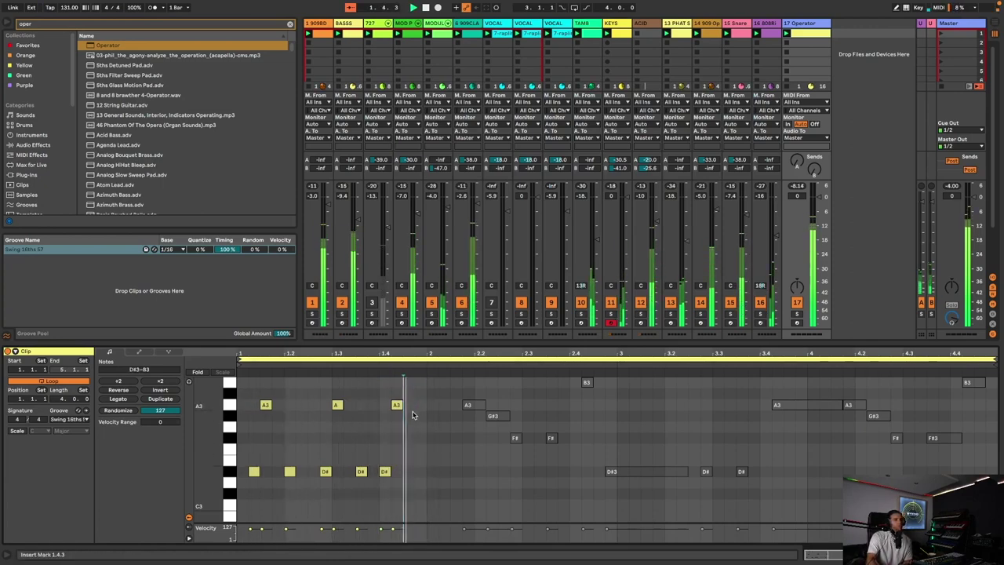
# Add sixteenth notes G#3 at 1.4.4, D#3 at 2.1.3 and A3 at 2.1.4.
pyautogui.doubleClick(422, 407)
pyautogui.moveTo(421, 406)
pyautogui.mouseDown()
pyautogui.moveTo(428, 442)
pyautogui.moveTo(427, 420)
pyautogui.mouseUp()
pyautogui.scroll(1, 424, 418)
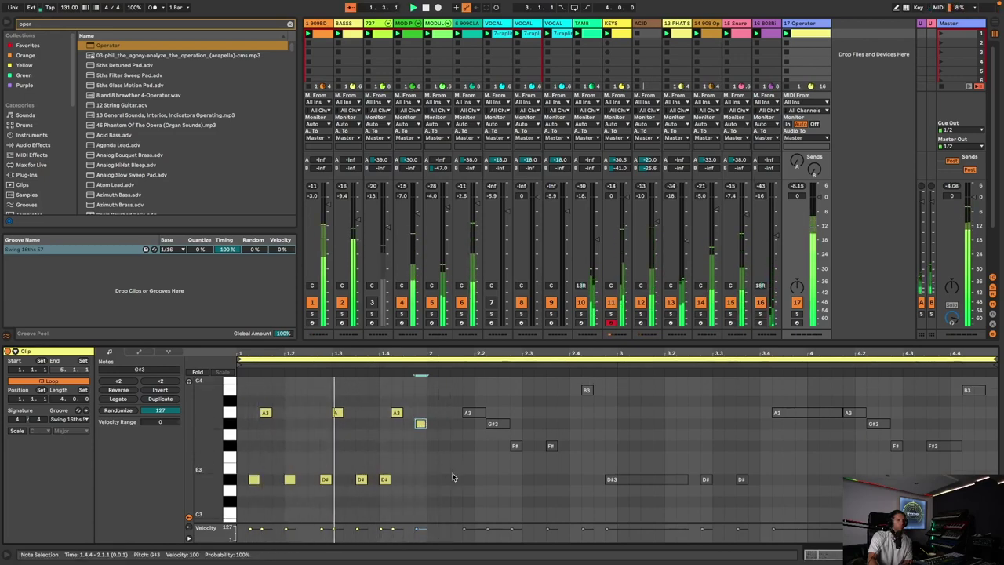
pyautogui.doubleClick(468, 423)
pyautogui.press('Up')
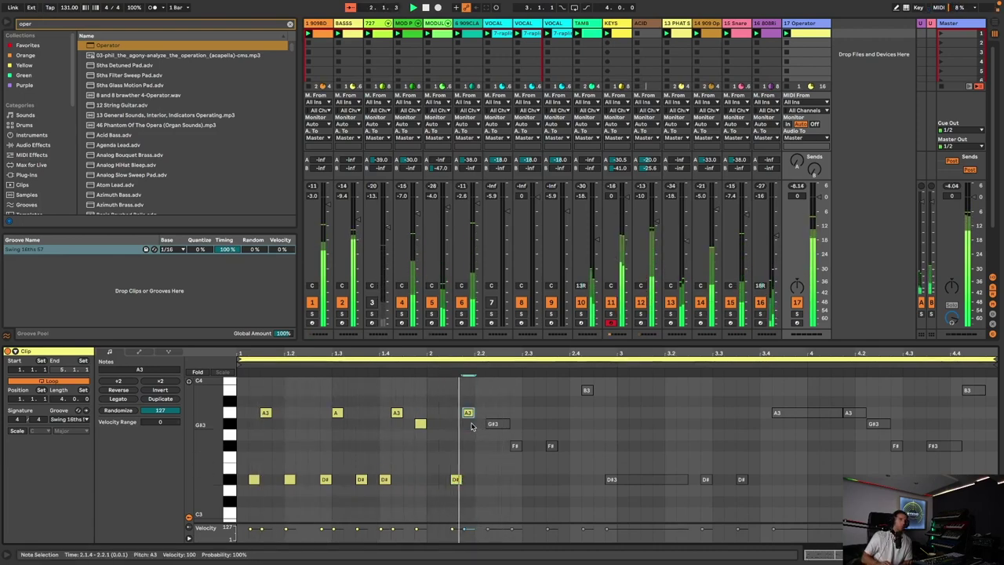
# Continue the descending line with sixteenth notes G#3 at 2.2.2 and F#3 at 2.2.4.
pyautogui.press('Right')
pyautogui.press('Down')
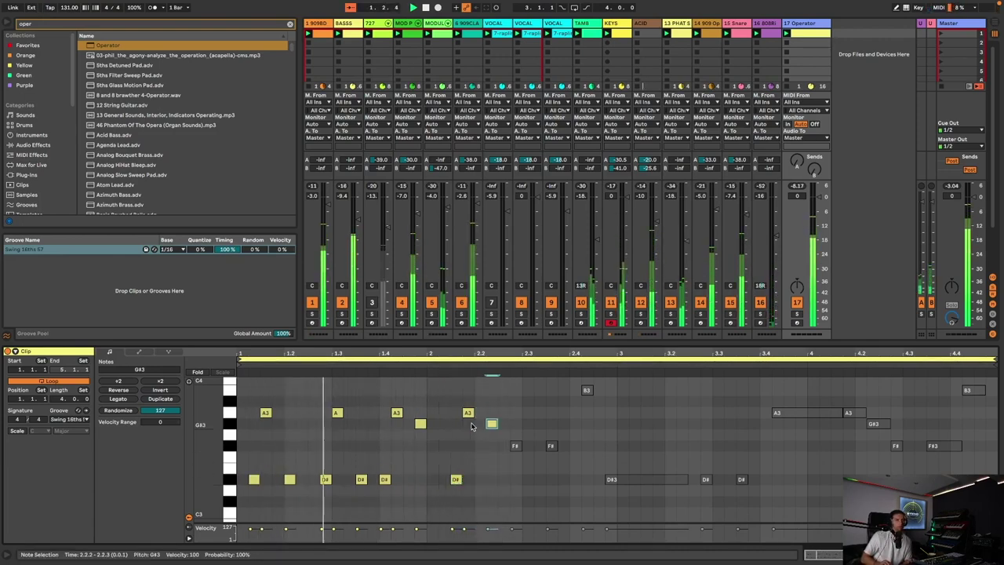
pyautogui.press('Right')
pyautogui.press('Down')
pyautogui.press('Down')
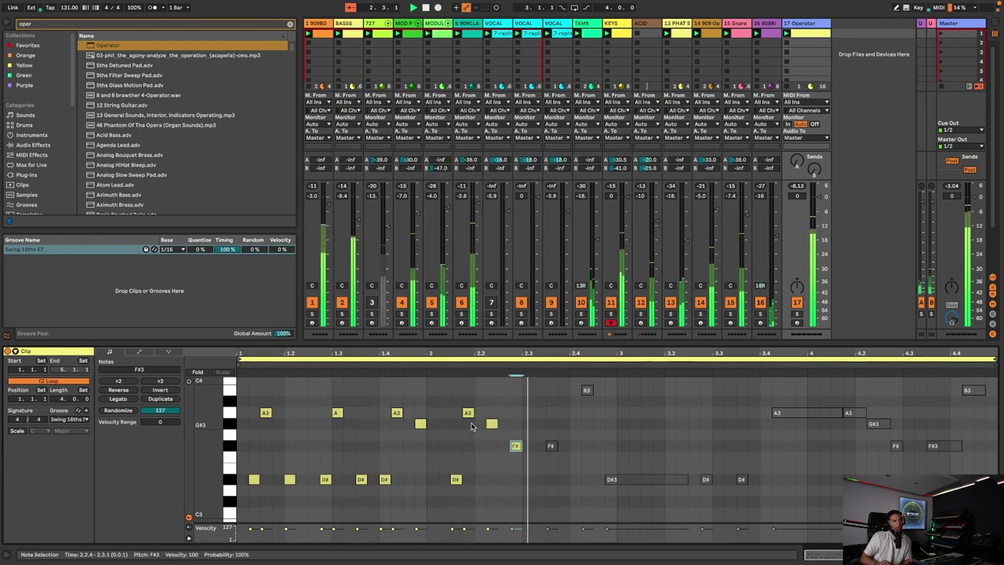
# Deactivate the F#3 note at 2.2.4 and place sixteenth notes D#3 at 2.3.2 and F#3 at 2.3.3.
pyautogui.hotkey('ctrl', 'd')
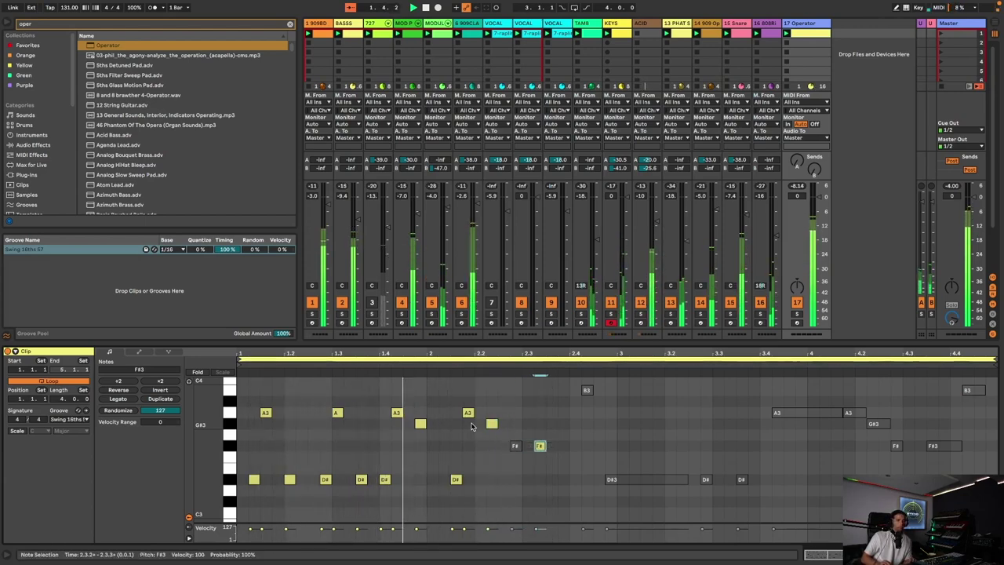
pyautogui.press('Left')
pyautogui.press('Right')
pyautogui.press('Down')
pyautogui.press('Down')
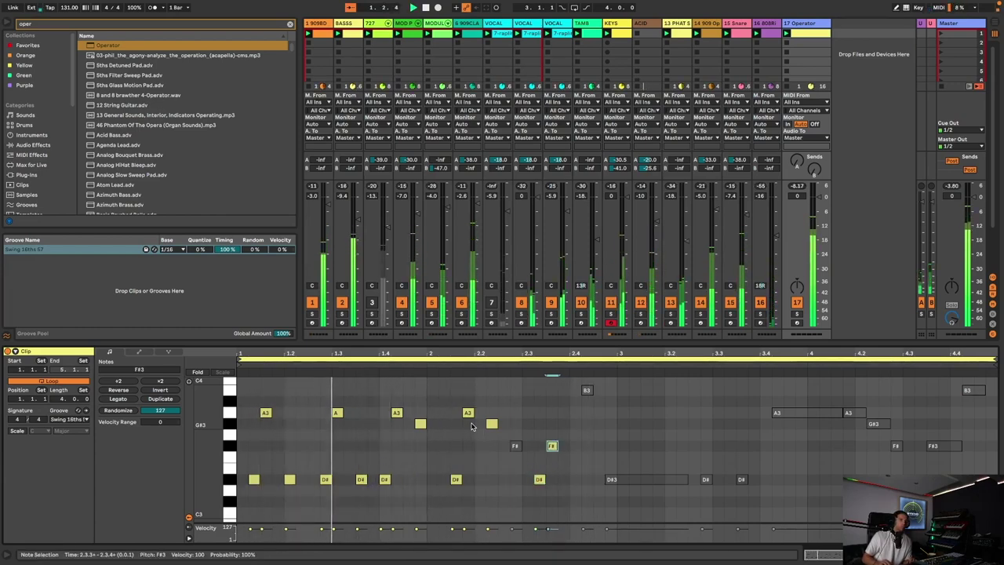
# Add sixteenth notes A3 at 2.3.4 and B3 at 2.4.2 to the Operator clip.
pyautogui.doubleClick(563, 412)
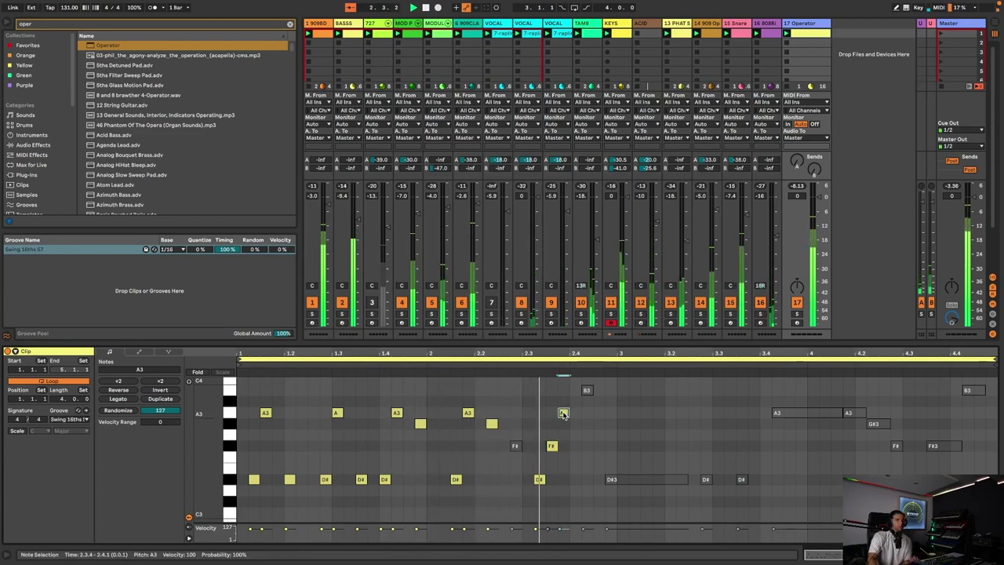
pyautogui.doubleClick(589, 402)
pyautogui.press('Up')
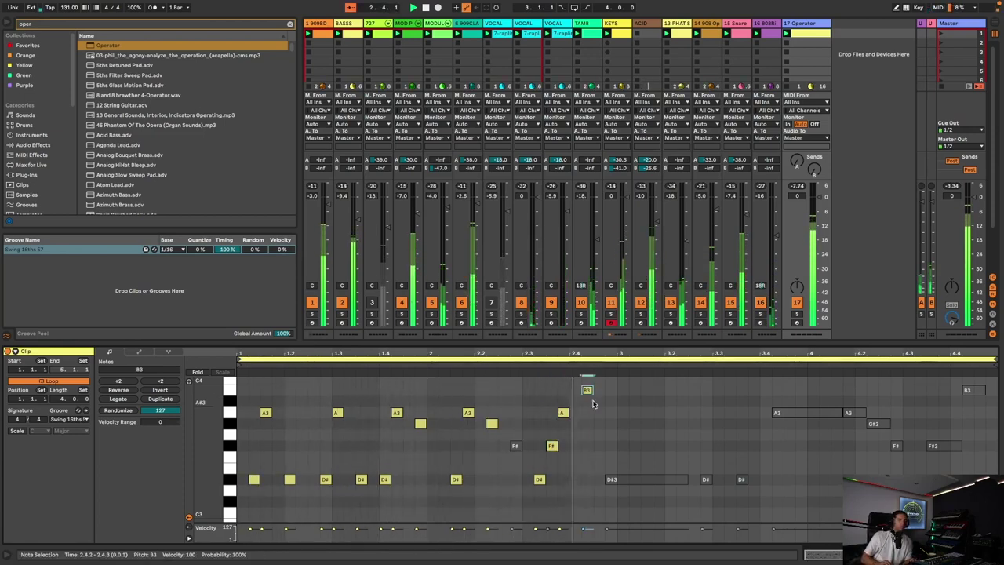
# Move the D#3 note to 2.3.1 and the F#3 note to 2.3.2, and add a sixteenth note D#3 at 2.4.3.
pyautogui.click(594, 404)
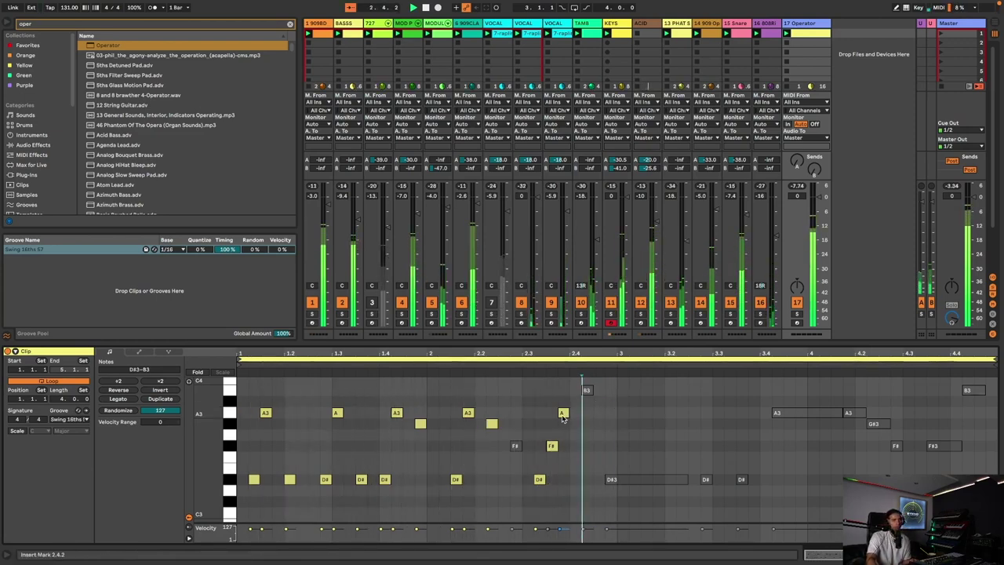
pyautogui.moveTo(540, 480); pyautogui.dragTo(528, 487)
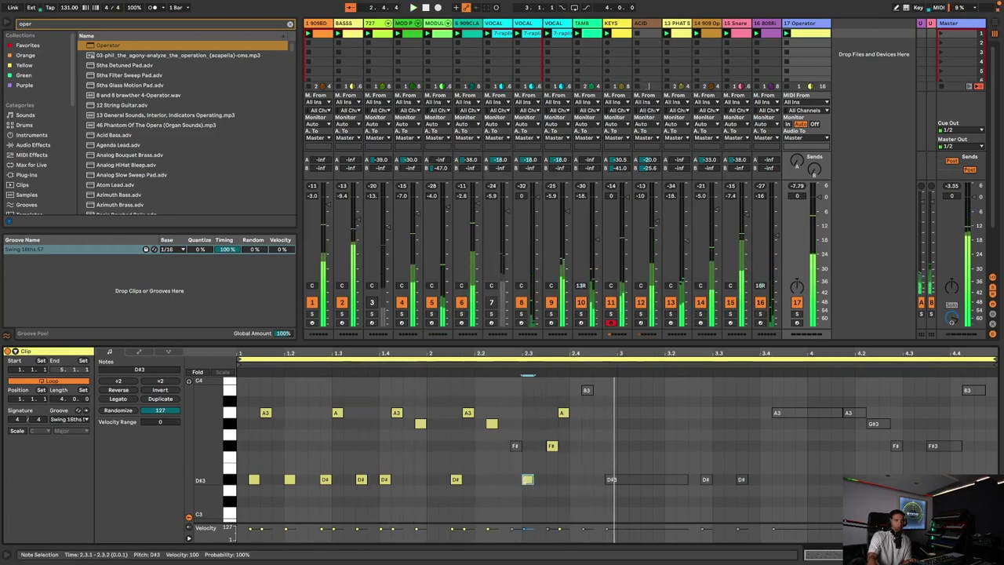
pyautogui.moveTo(552, 449); pyautogui.dragTo(540, 450)
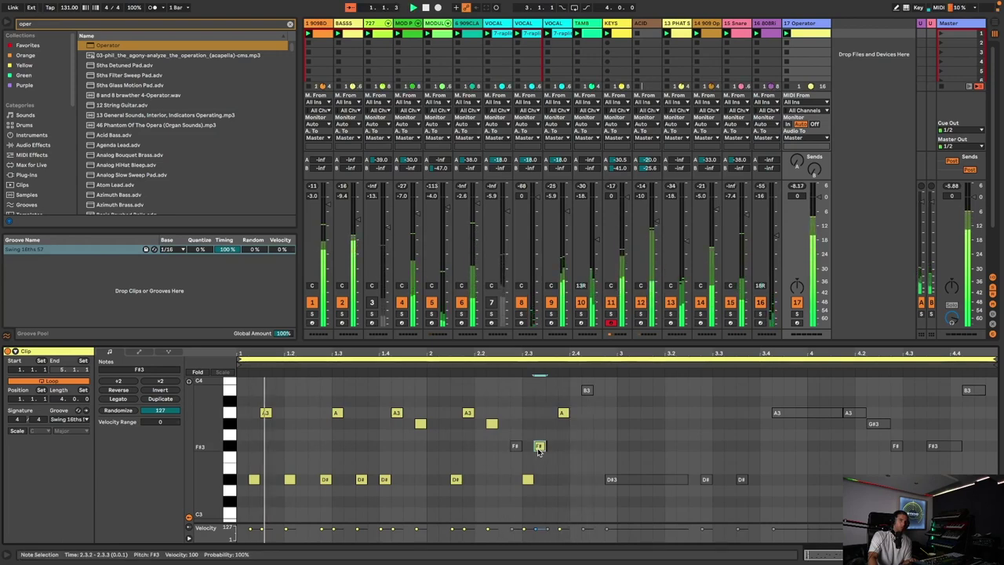
pyautogui.click(597, 479)
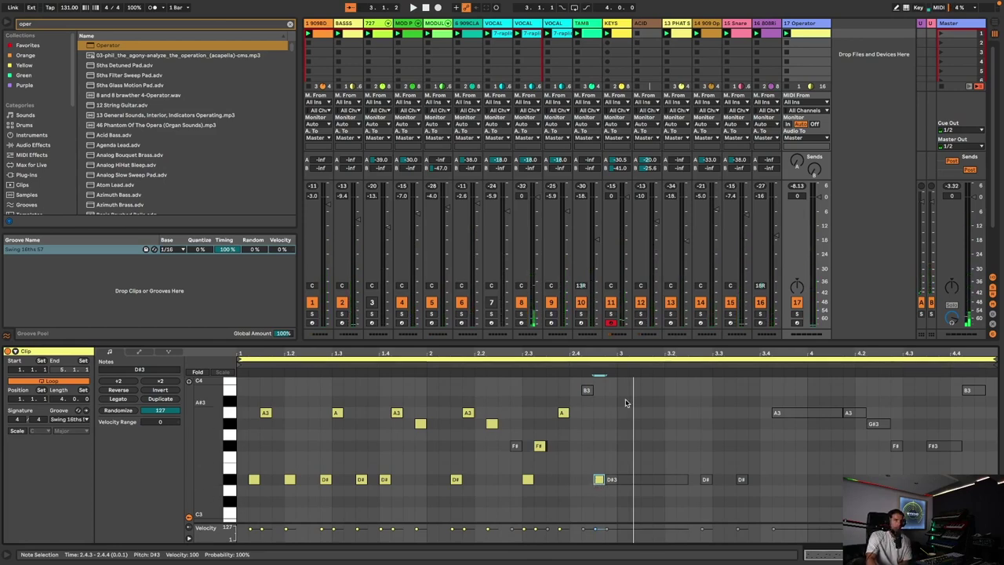
# Duplicate the first two bars' D#3 to A3 notes into bars 3 and 4 of the clip.
pyautogui.click(616, 500)
pyautogui.moveTo(618, 500)
pyautogui.mouseDown()
pyautogui.moveTo(534, 434)
pyautogui.moveTo(243, 410)
pyautogui.mouseUp()
pyautogui.hotkey('ctrl', 'd')
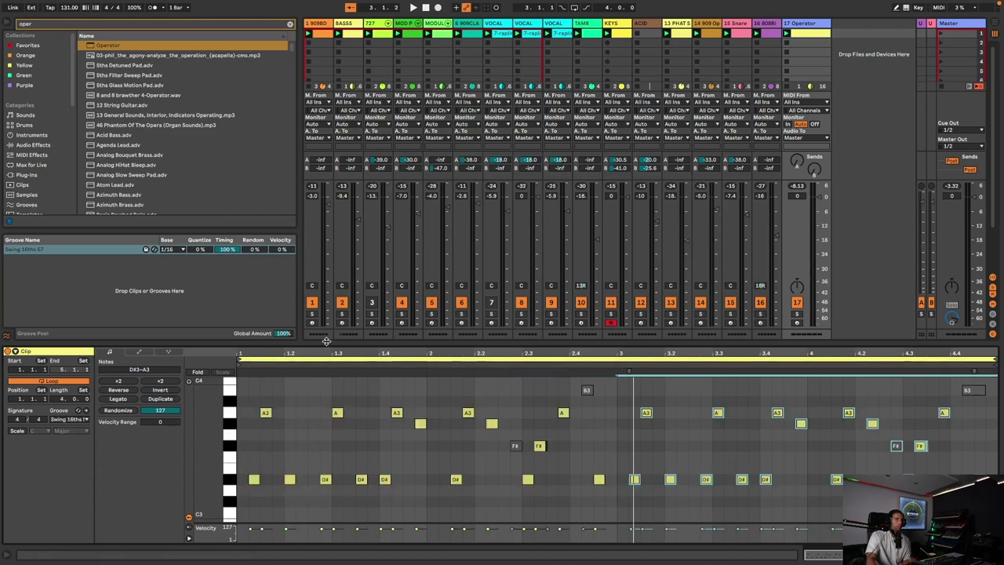
# Solo the BASSS and Operator tracks, lower the Operator track's volume to -11.1 dB and audition the two parts together.
pyautogui.click(342, 315)
pyautogui.press('space')
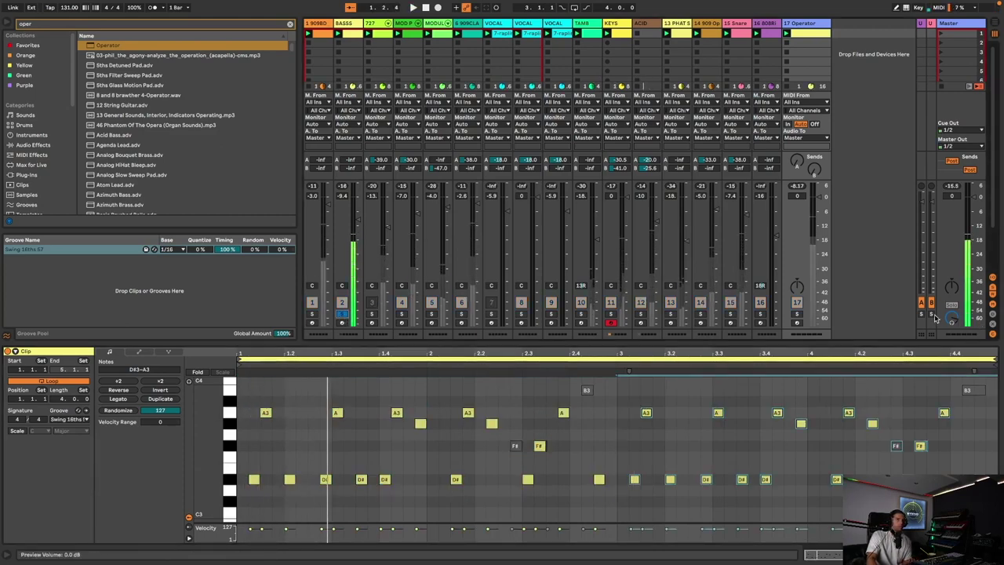
pyautogui.click(796, 314)
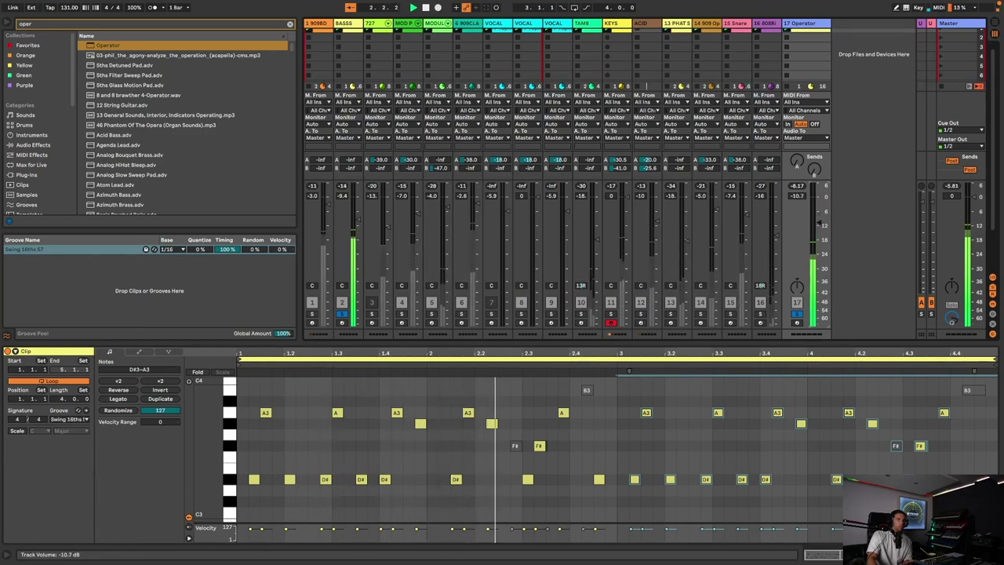
pyautogui.press('space')
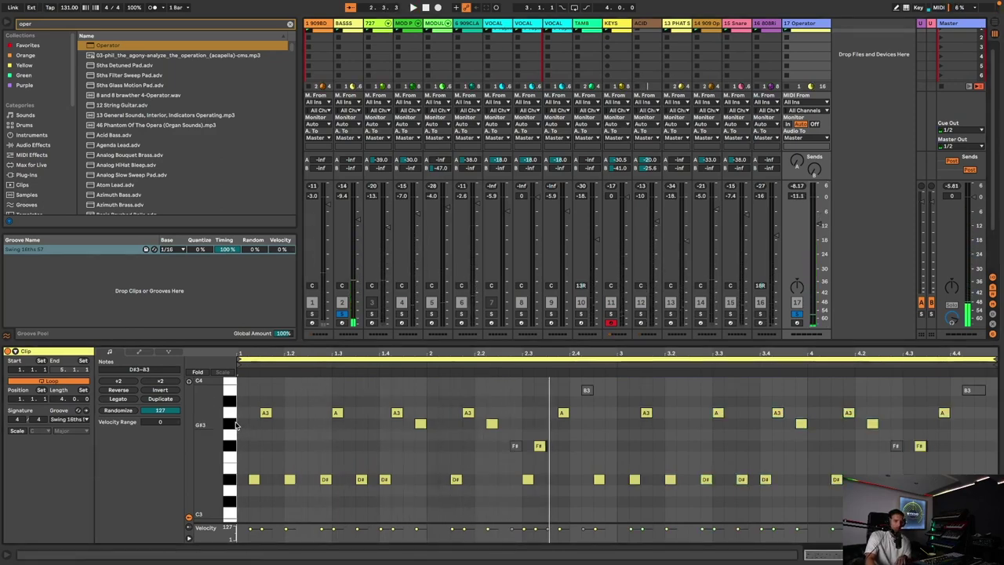
pyautogui.click(234, 424)
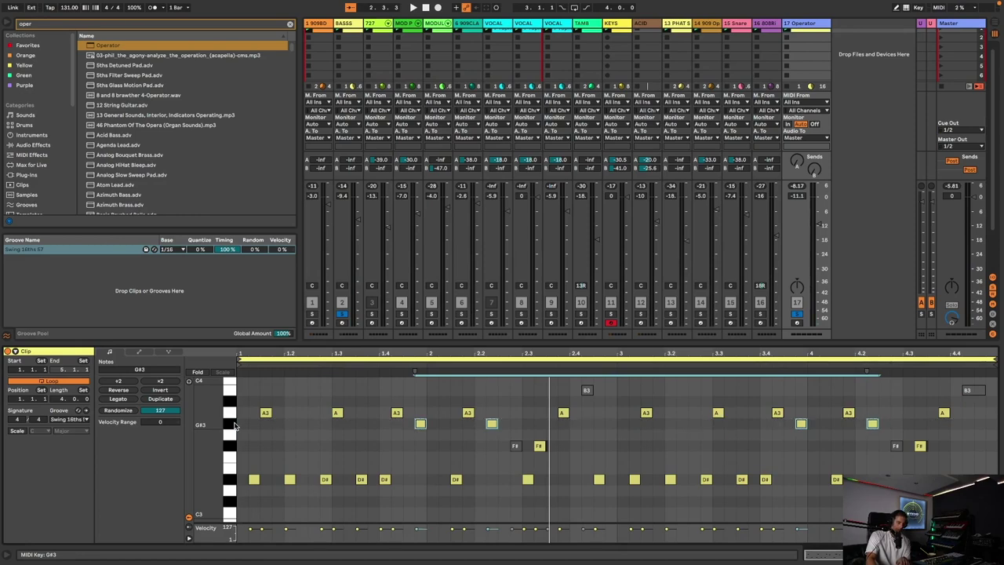
pyautogui.press('space')
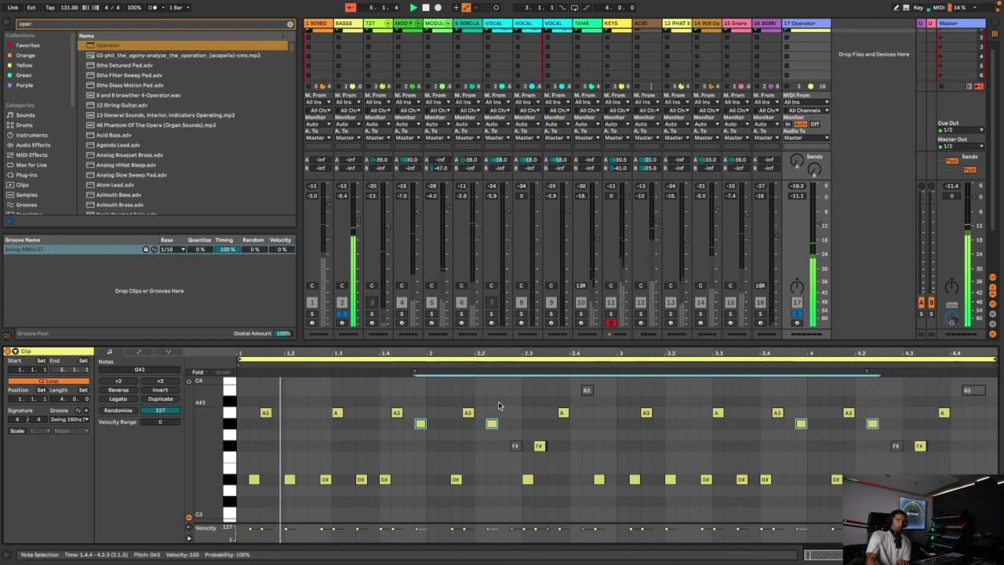
# Set Operator's active oscillator to Square 32 with -45 dB sustain and 174 ms decay, and raise the track's send A to -22.2 dB.
pyautogui.click(804, 36)
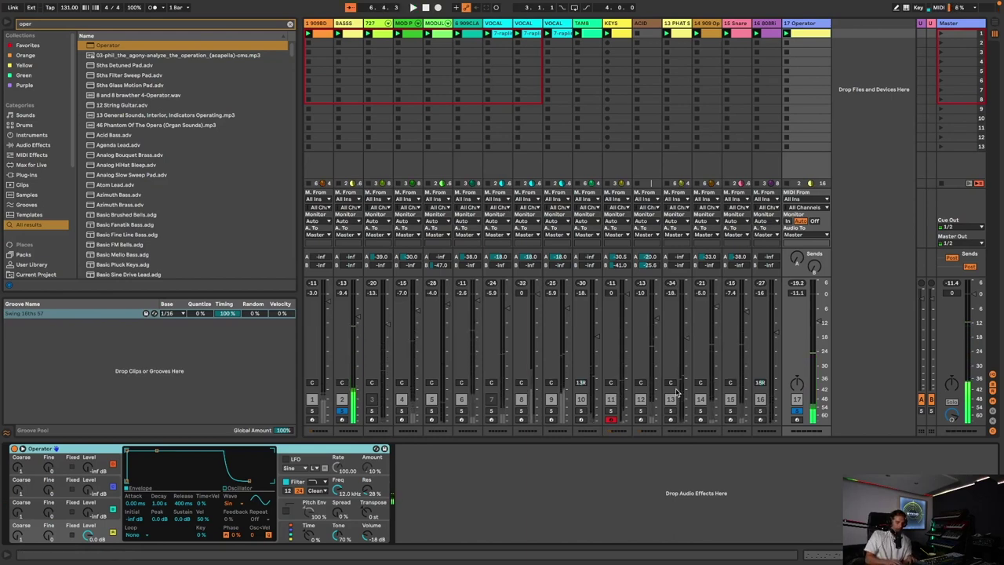
pyautogui.hotkey('ctrl', 'f')
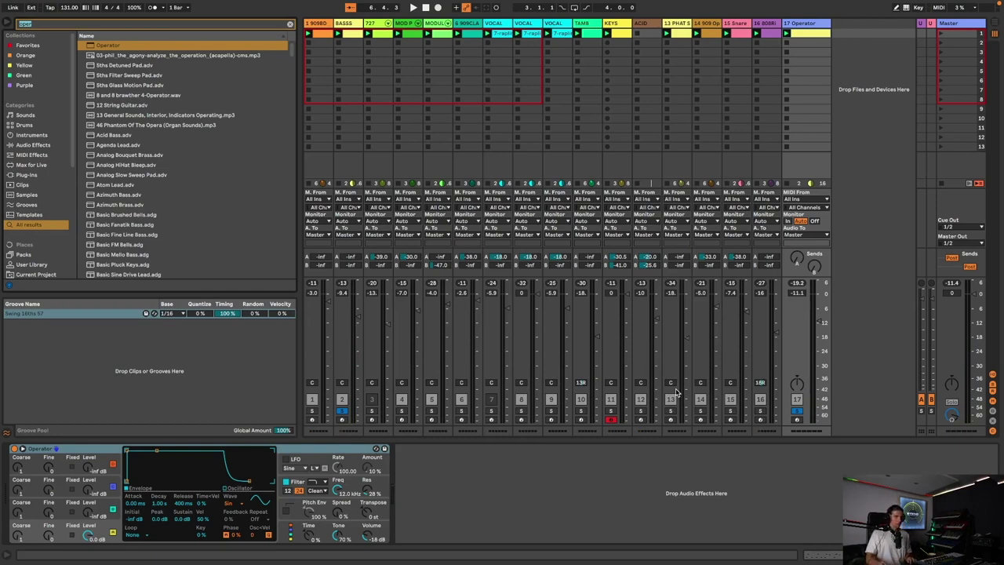
pyautogui.click(244, 508)
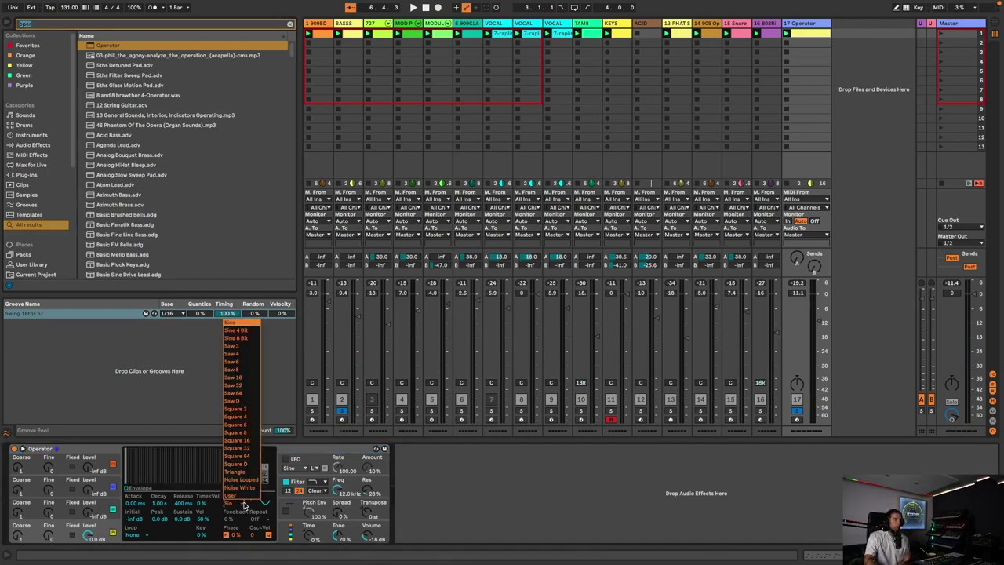
pyautogui.click(254, 448)
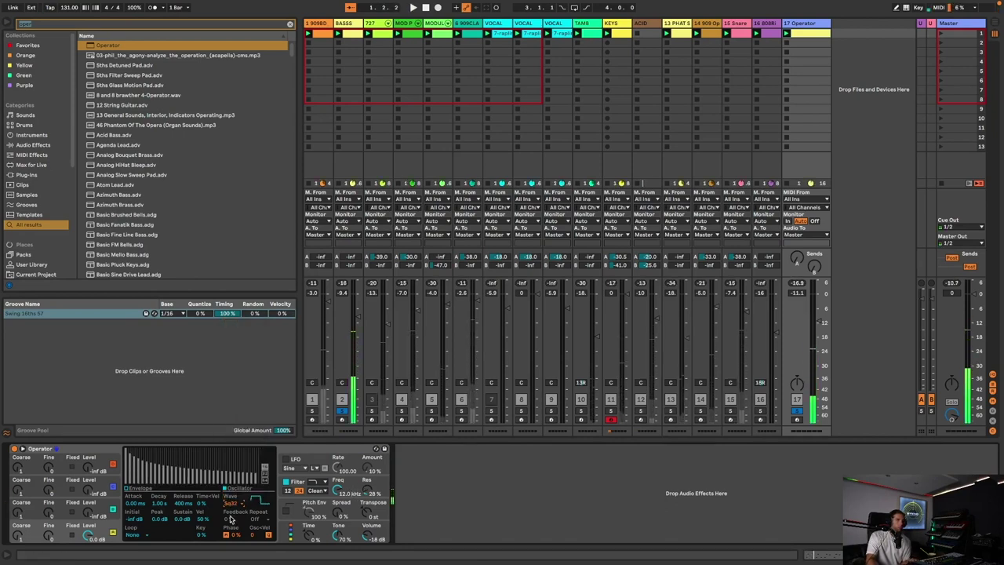
pyautogui.click(179, 523)
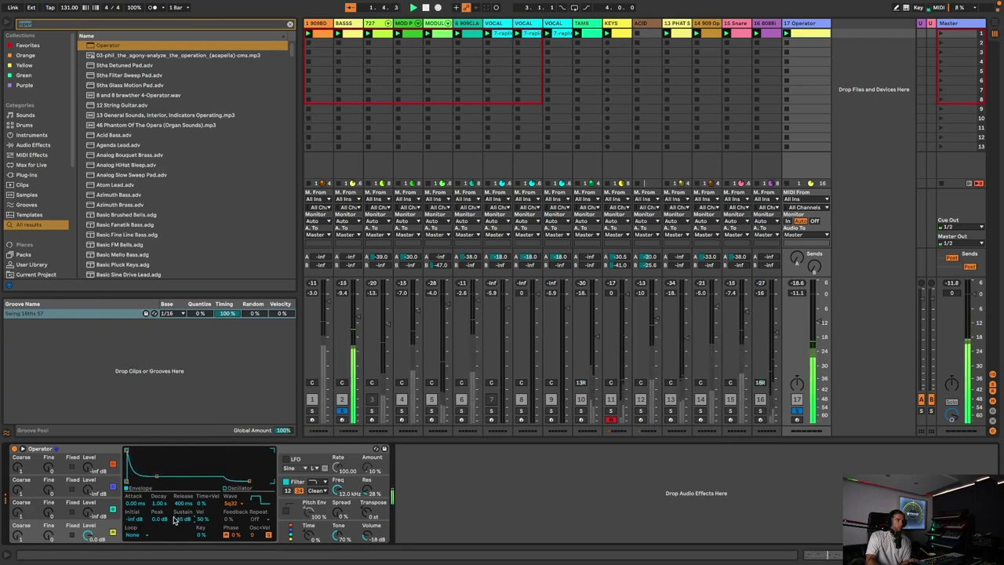
pyautogui.moveTo(162, 505); pyautogui.dragTo(162, 526)
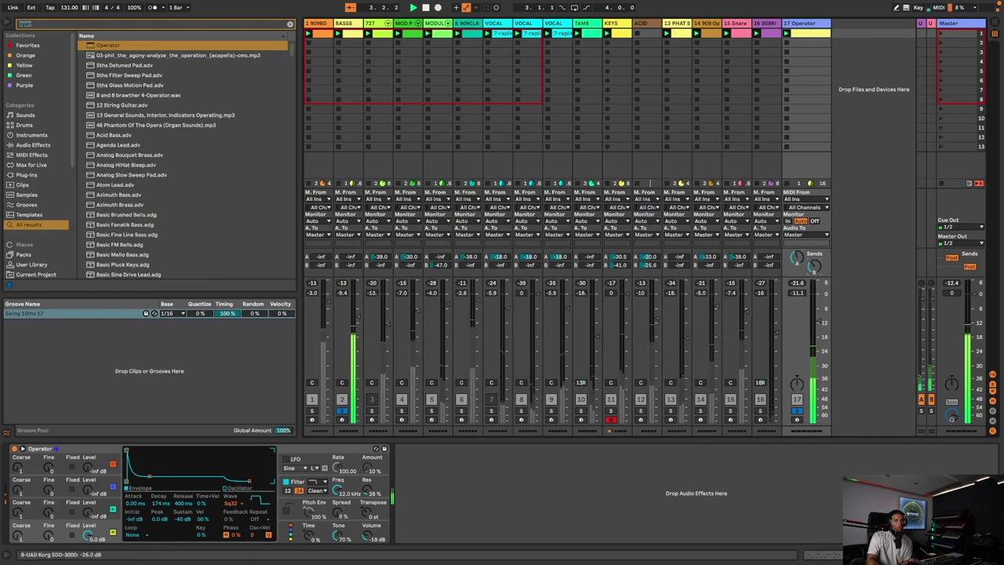
# Add a sixteenth note F#3 at 4.4.3 and raise the D#3 note at 2.4.3 to F#3.
pyautogui.hotkey('shift', 'Tab')
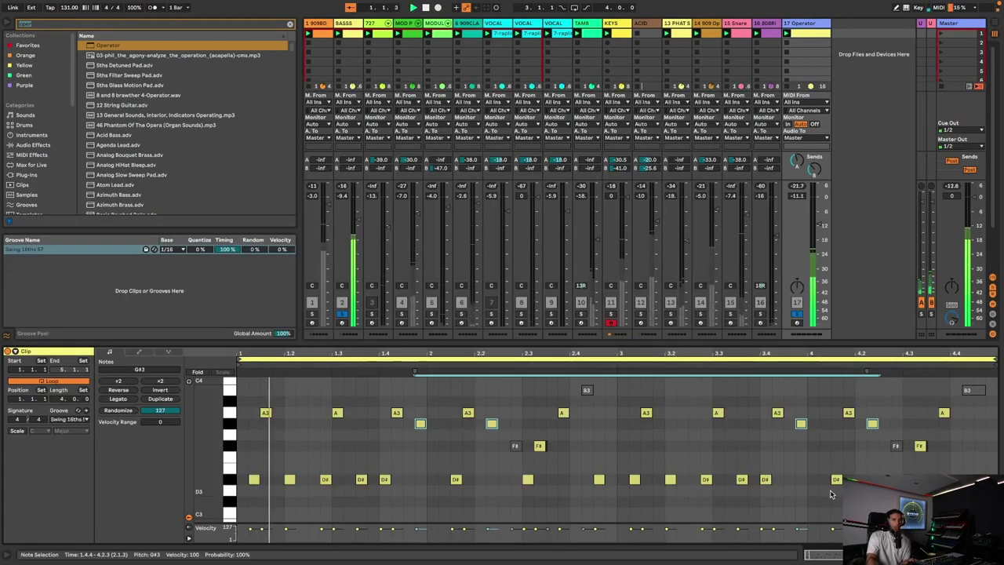
pyautogui.doubleClick(980, 445)
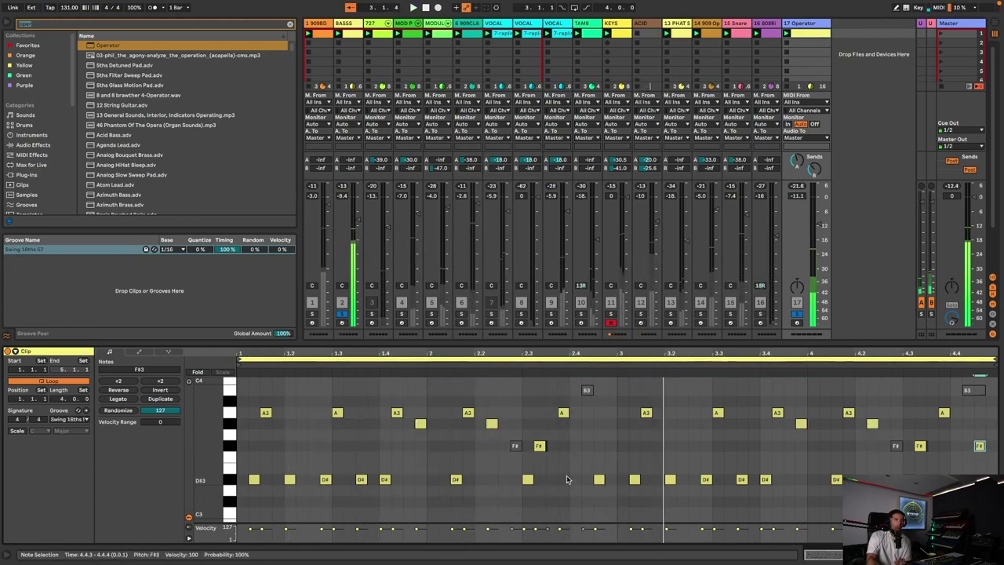
pyautogui.moveTo(598, 480); pyautogui.dragTo(598, 446)
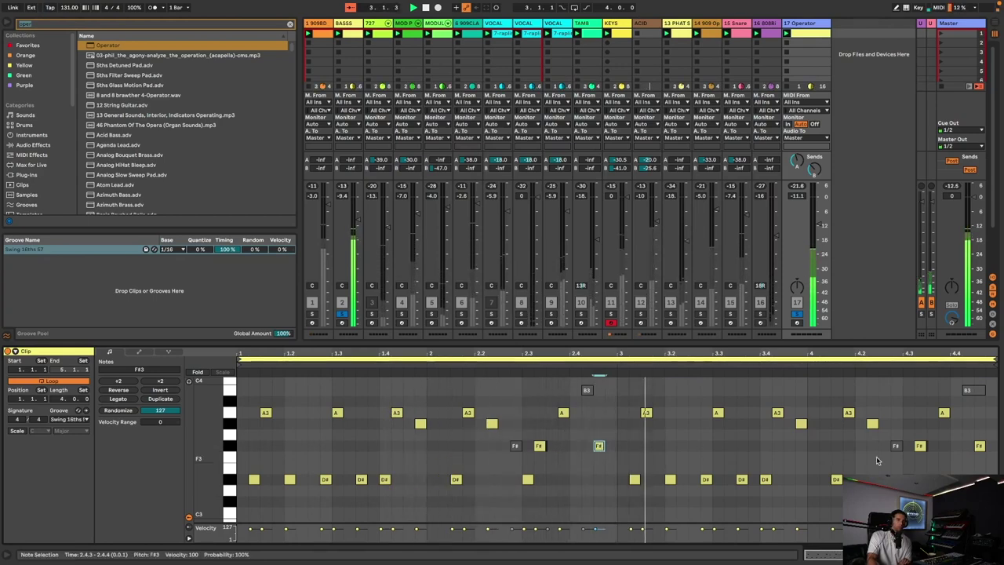
# Unsolo the bass and Operator tracks, hide the browser, and play the full loop with the ACID track muted.
pyautogui.click(799, 315)
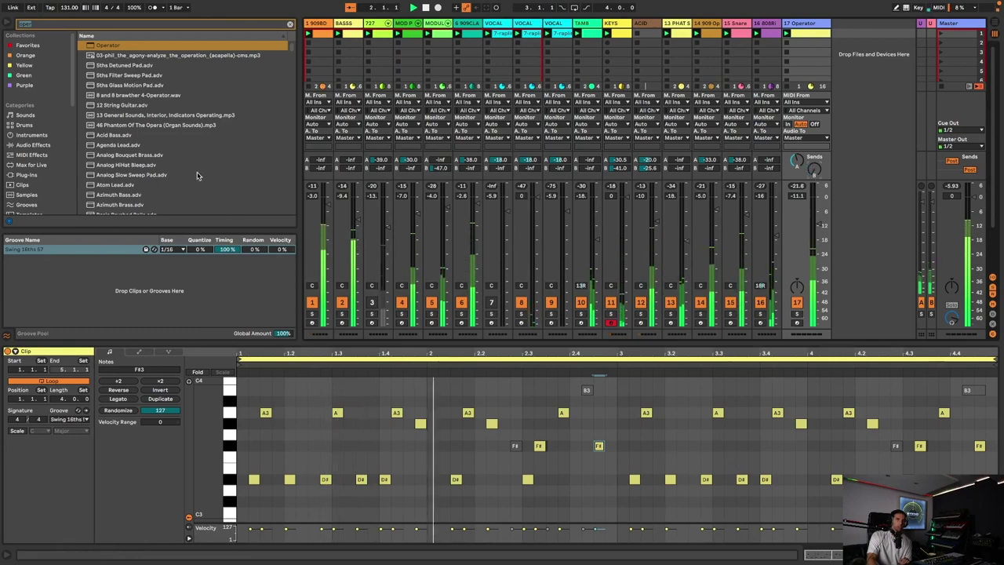
pyautogui.press('super+alt+b')
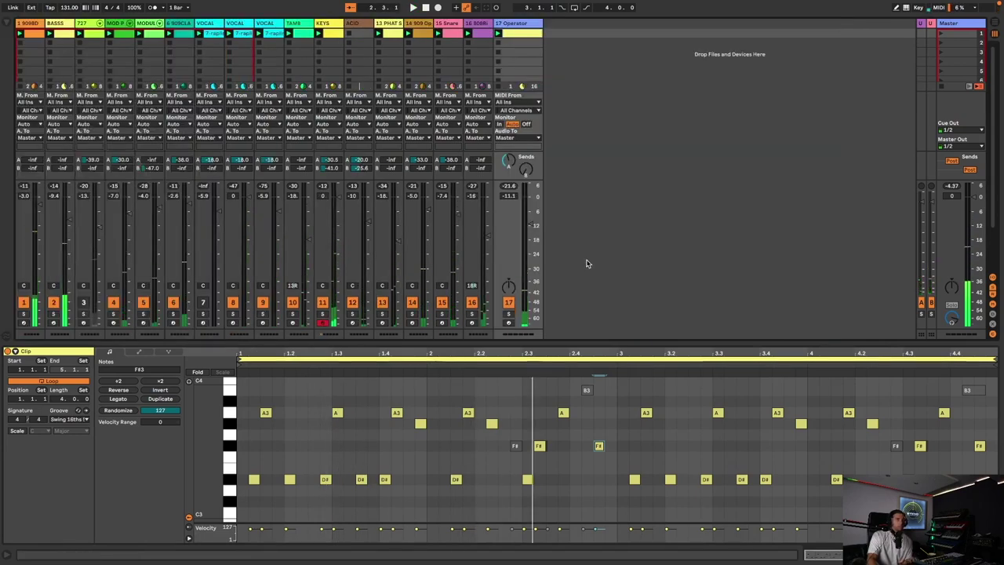
pyautogui.click(353, 302)
pyautogui.press('space')
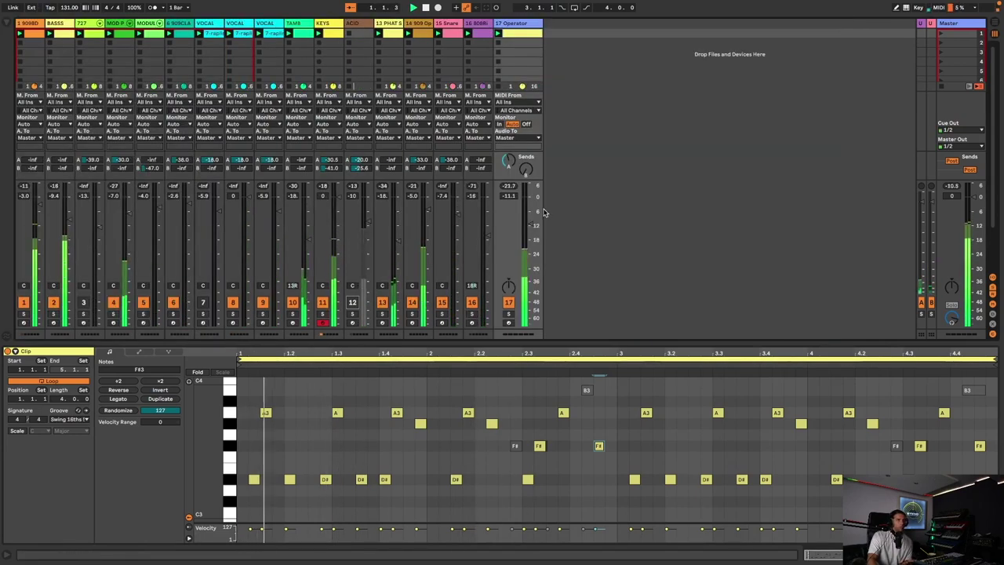
# Set the Operator track's volume to -5.0 dB and the Snare track's volume to -8.0 dB.
pyautogui.moveTo(531, 223); pyautogui.dragTo(532, 218)
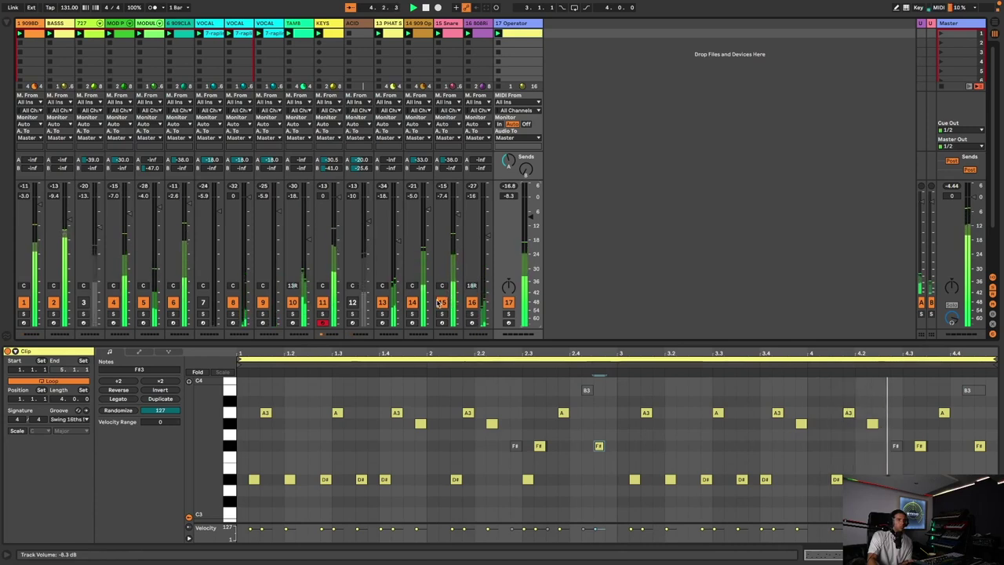
pyautogui.click(442, 302)
pyautogui.moveTo(458, 214); pyautogui.dragTo(458, 215)
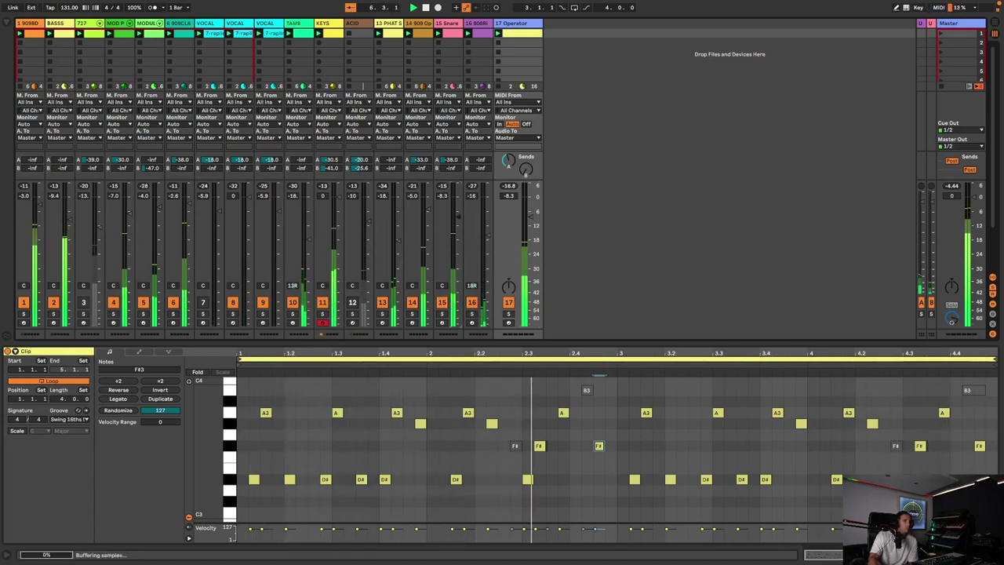
pyautogui.moveTo(510, 214); pyautogui.dragTo(510, 207)
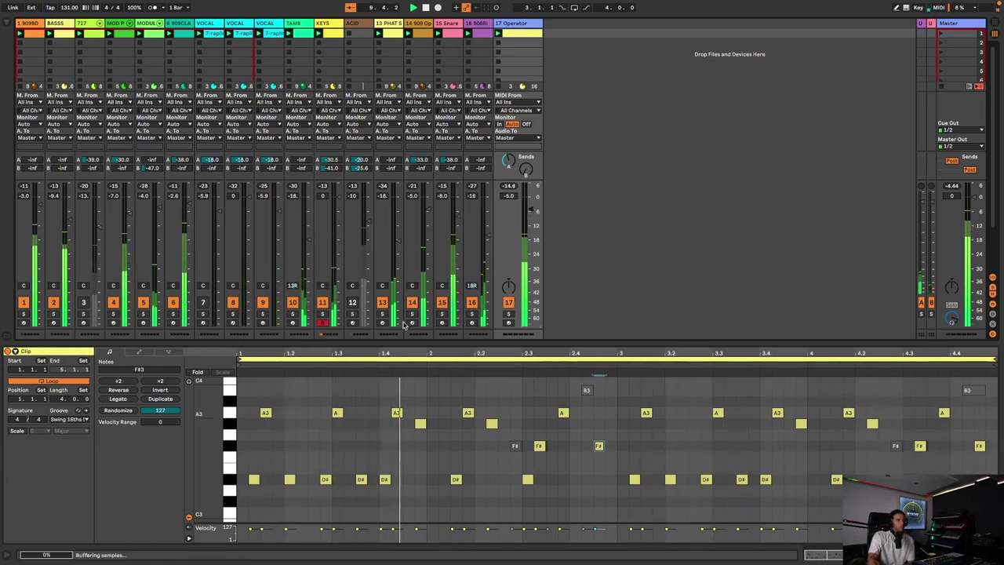
# Set Operator's oscillator decay to 267 ms and its filter frequency to 4.77 kHz, and raise the filter resonance.
pyautogui.click(536, 23)
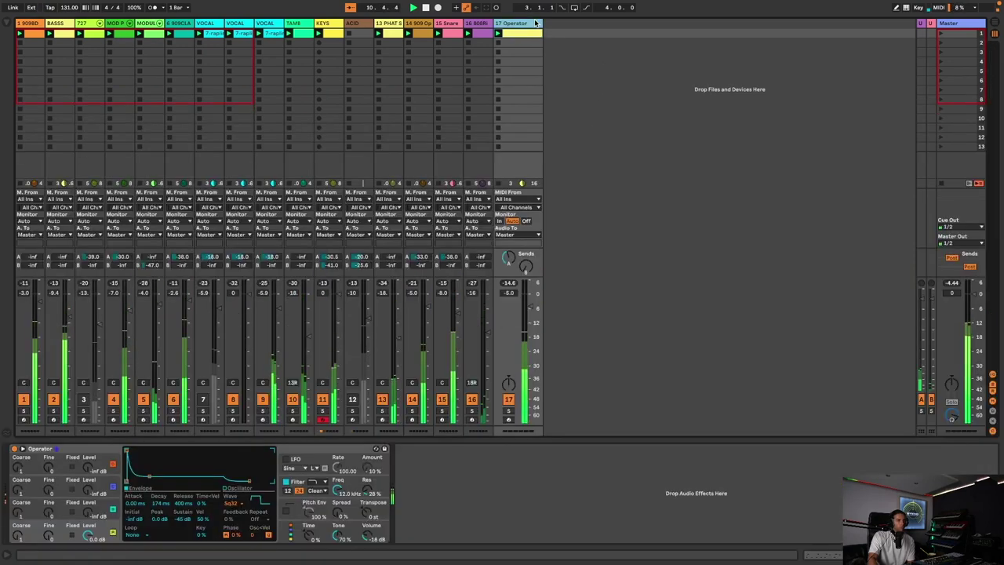
pyautogui.moveTo(160, 503); pyautogui.dragTo(160, 496)
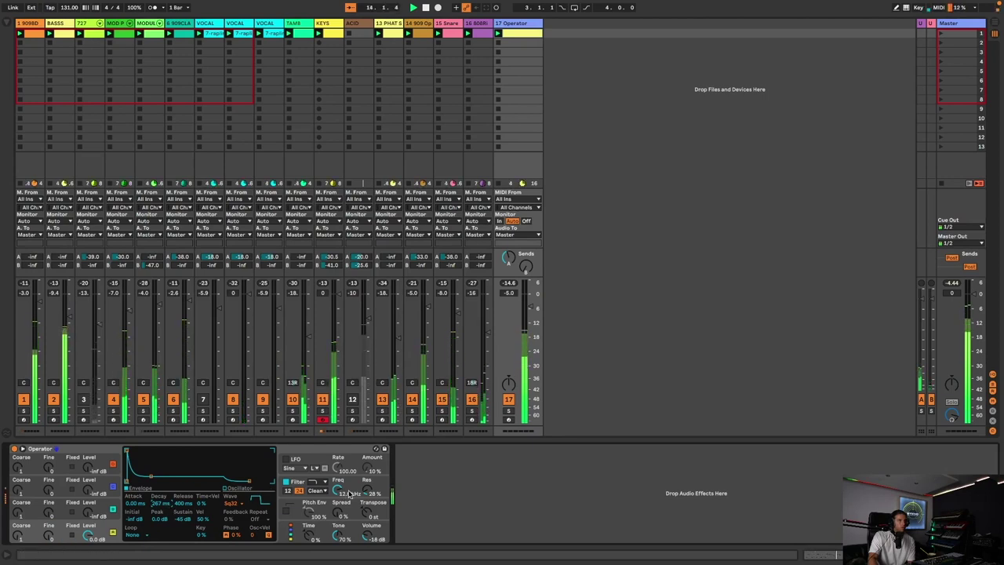
pyautogui.moveTo(367, 490); pyautogui.dragTo(345, 518)
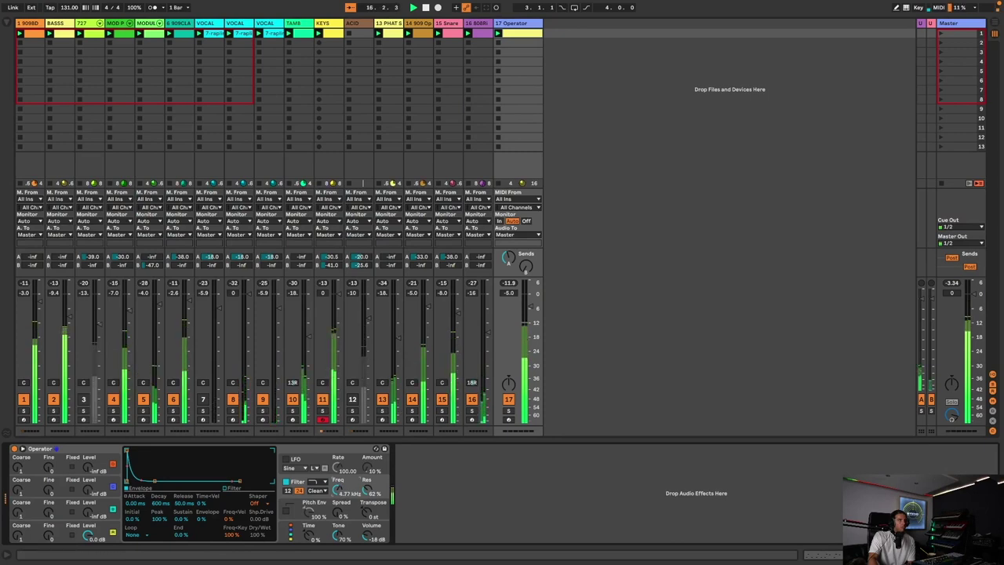
pyautogui.moveTo(369, 492); pyautogui.dragTo(369, 487)
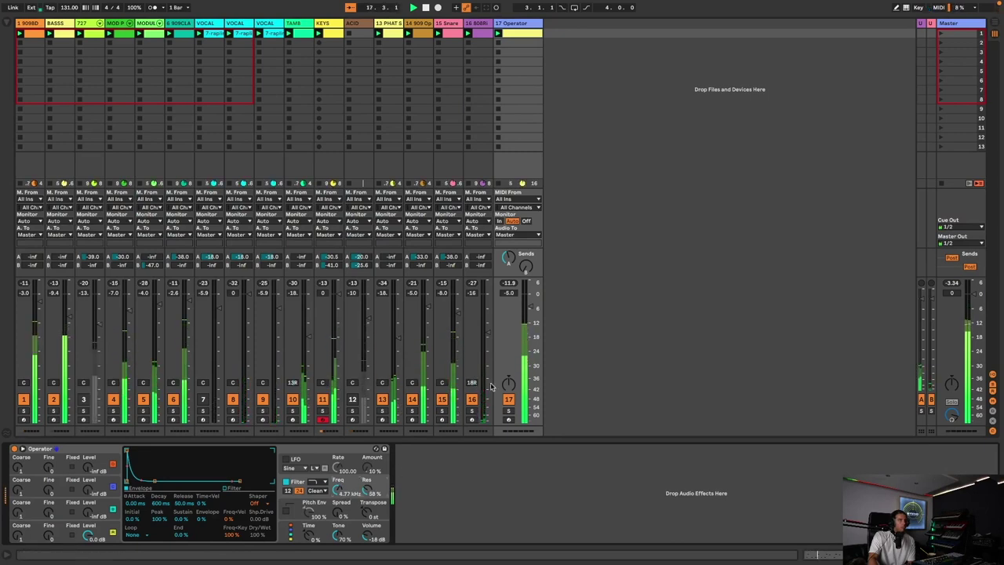
# Mute the 13 PHAT S track and narrow the Operator track to match the other tracks' width.
pyautogui.click(382, 399)
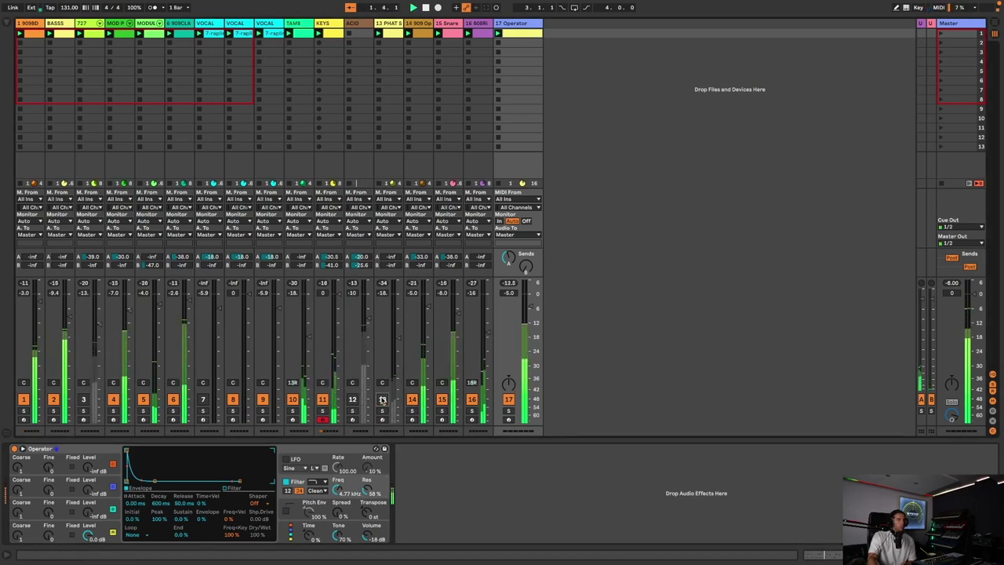
pyautogui.moveTo(540, 21); pyautogui.dragTo(521, 25)
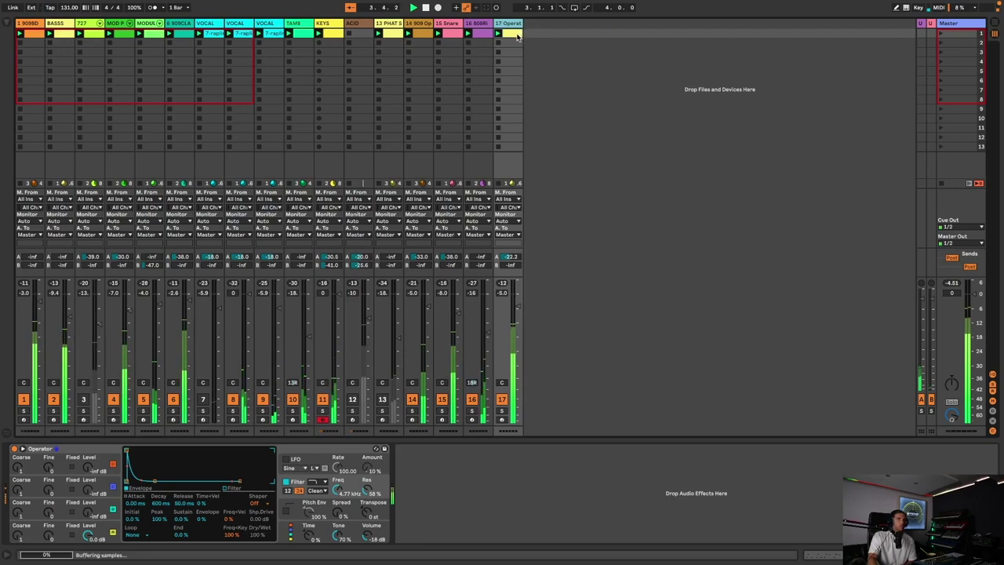
# Rename the Operator track with a name starting "SYNTH LI" and unmute the ACID track.
pyautogui.doubleClick(517, 36)
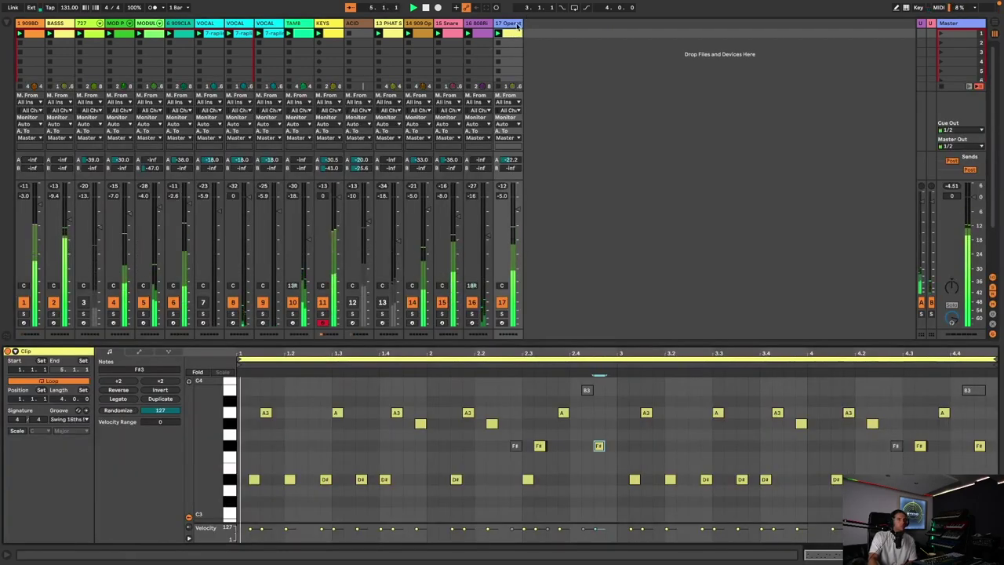
pyautogui.click(516, 24)
pyautogui.hotkey('ctrl', 'r')
pyautogui.write('SYNTH S')
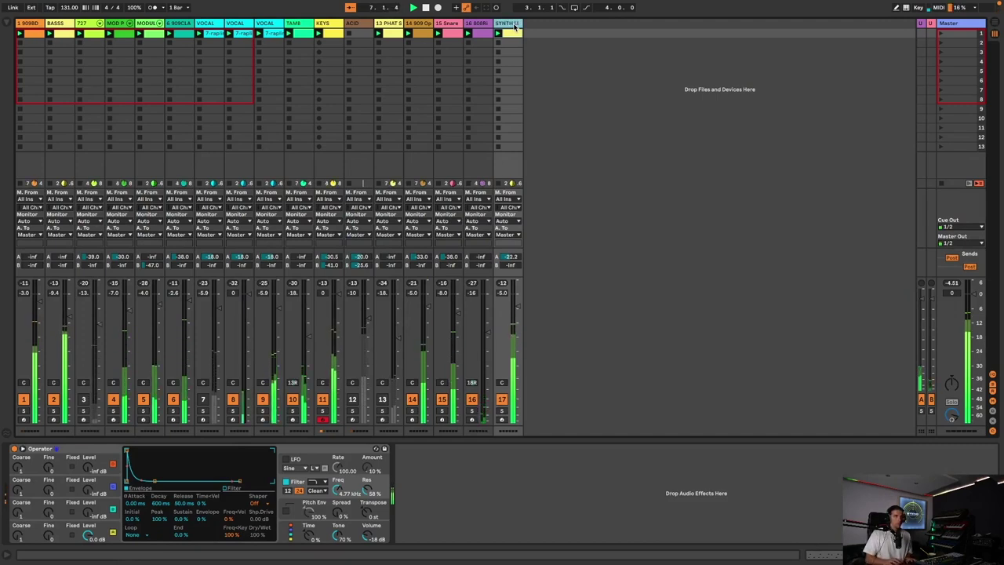
pyautogui.press('Return')
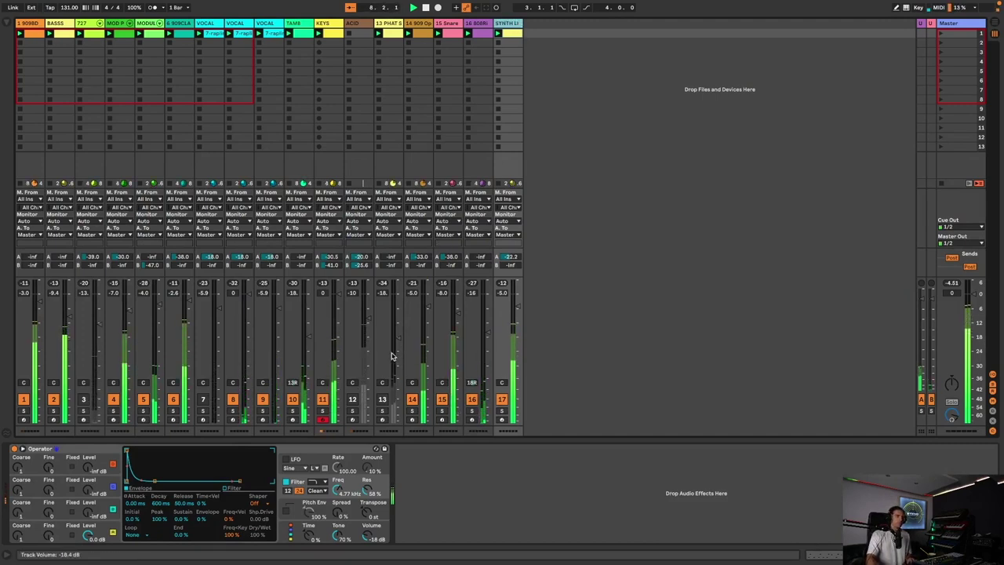
pyautogui.click(352, 401)
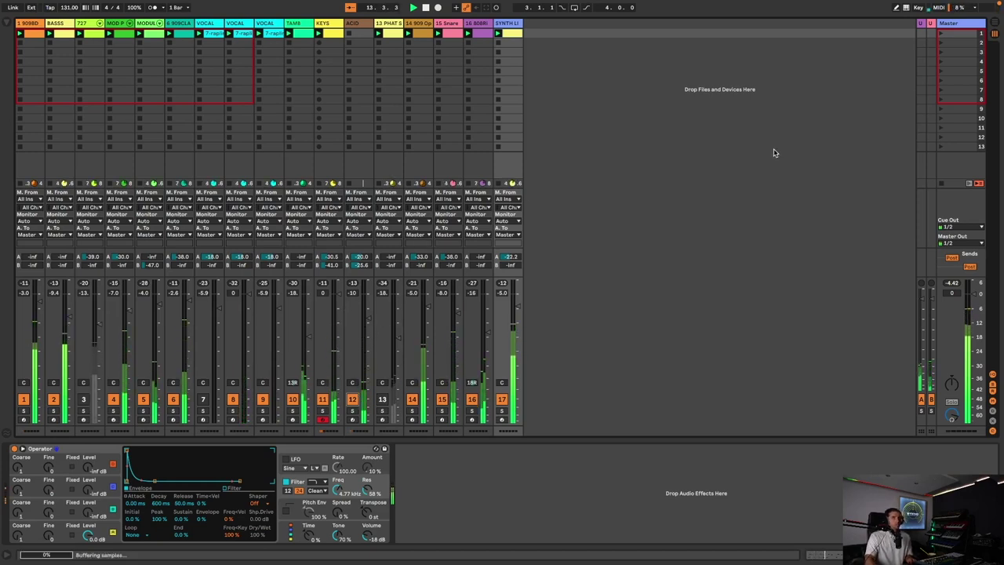
pyautogui.click(970, 32)
pyautogui.press('super+d')
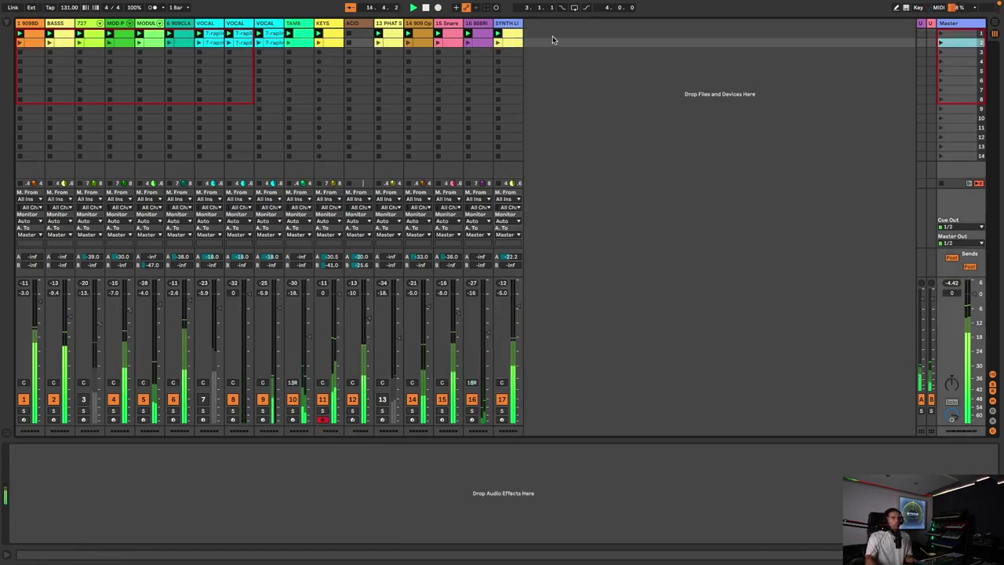
pyautogui.press('super+z')
# Duplicate the SYNTH LI and KEYS clips into the second scene and play them there without the other tracks' clips.
pyautogui.click(513, 34)
pyautogui.press('super+d')
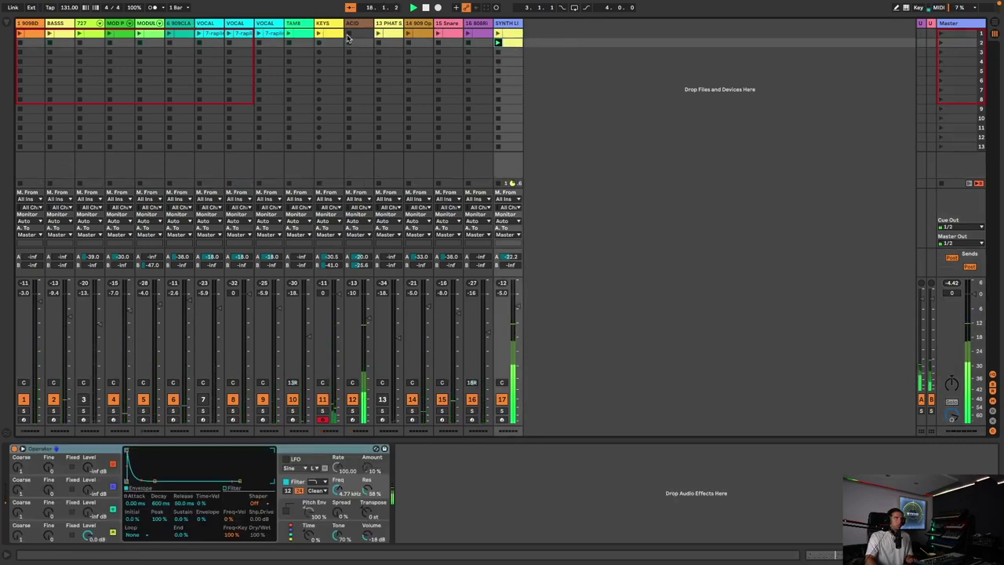
pyautogui.click(330, 36)
pyautogui.click(332, 41)
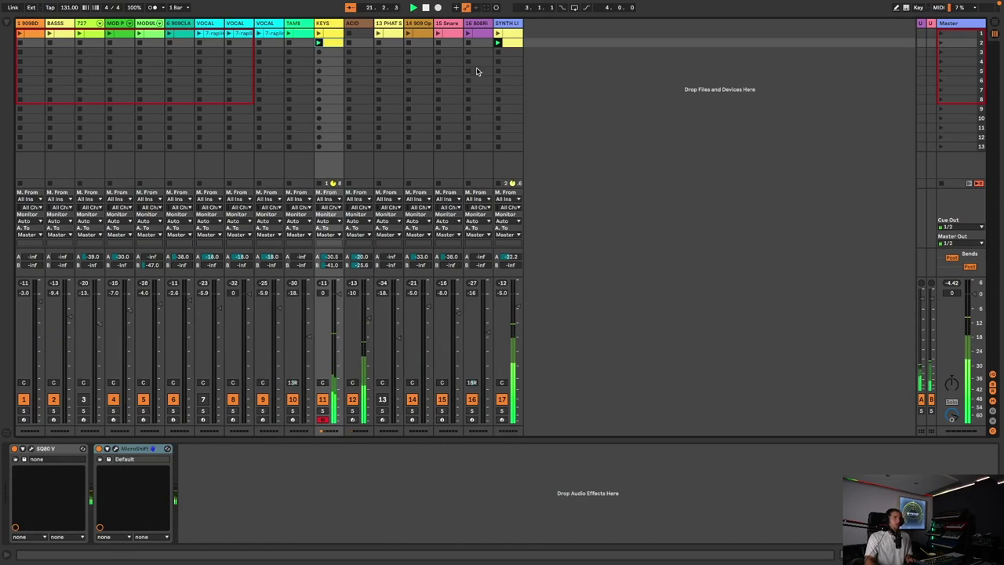
# Set the KEYS track's send B to -36.4 dB and relaunch the first scene.
pyautogui.moveTo(336, 265); pyautogui.dragTo(336, 256)
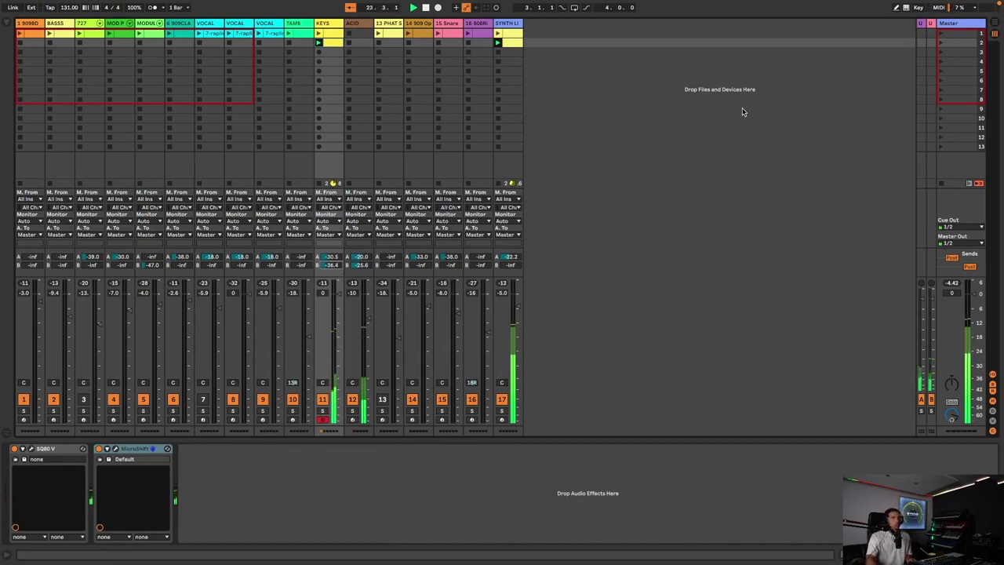
pyautogui.click(968, 35)
pyautogui.click(942, 37)
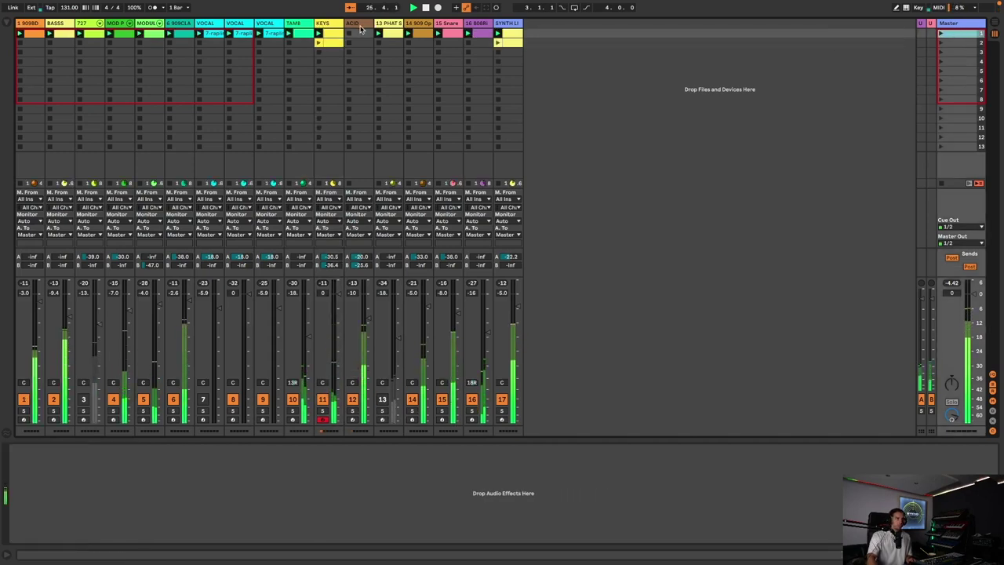
# Adjust the cutoff and set the envelope modulation to 45% in the ACID track's ABL3 synth.
pyautogui.click(361, 29)
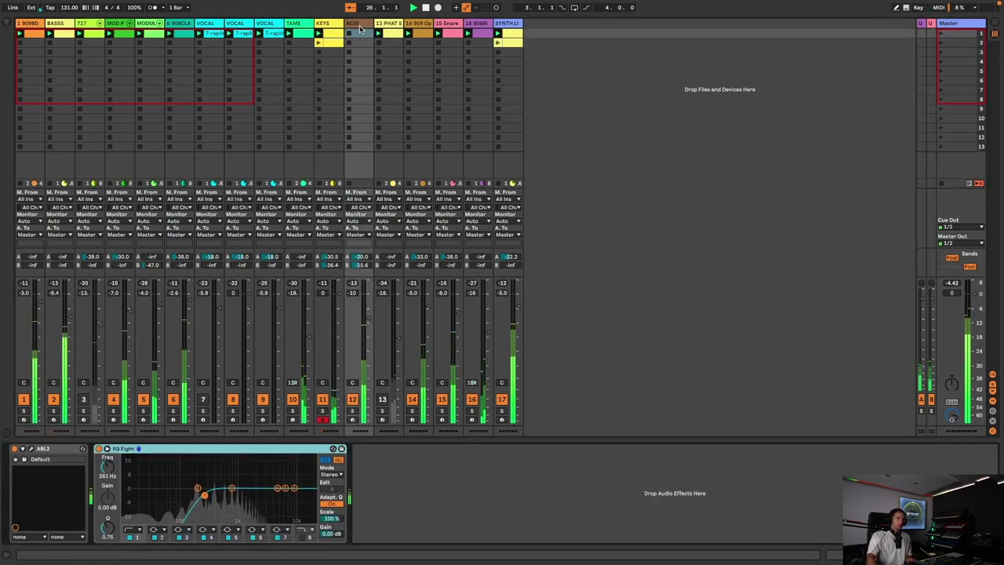
pyautogui.click(34, 450)
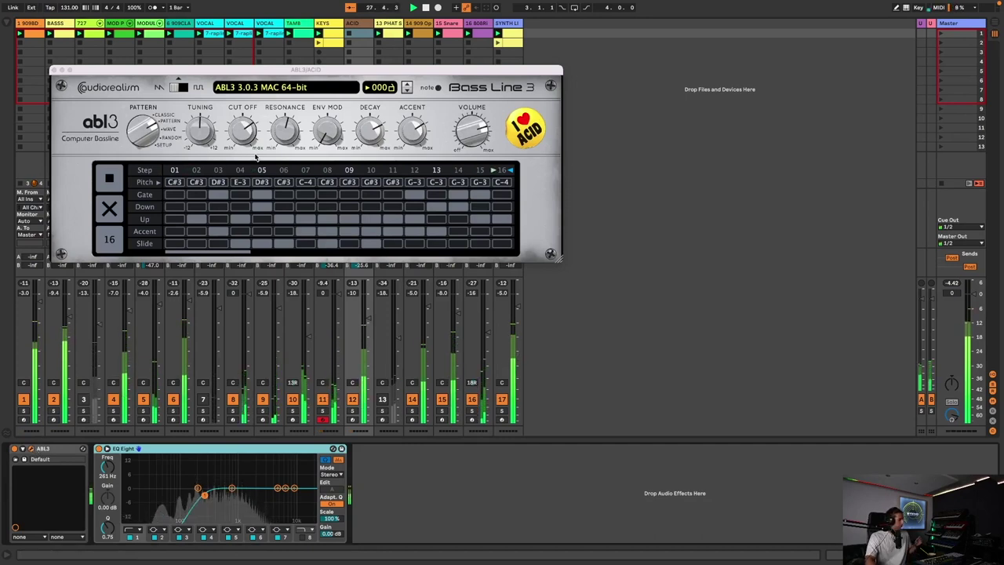
pyautogui.click(251, 125)
pyautogui.moveTo(251, 125); pyautogui.dragTo(251, 131)
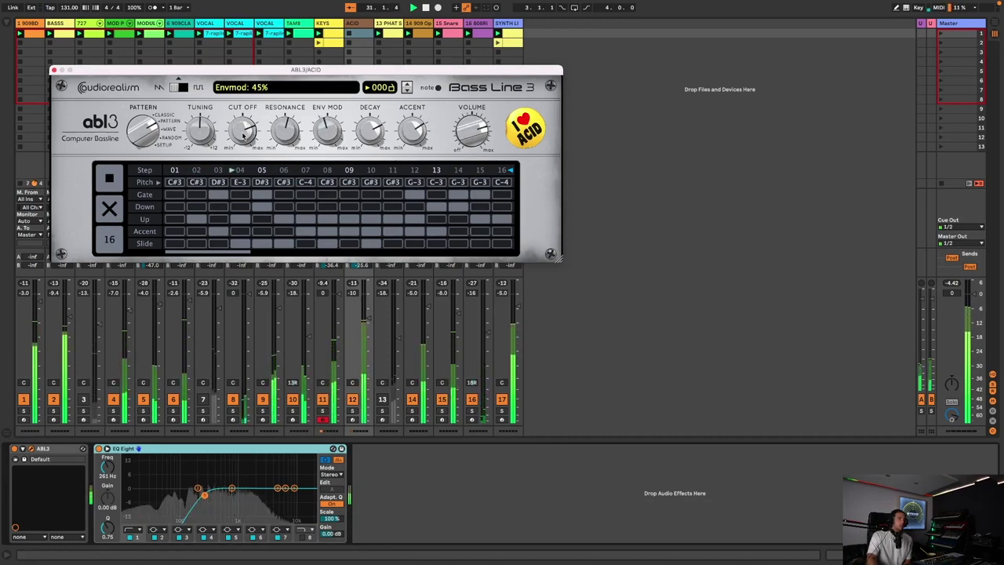
pyautogui.click(53, 69)
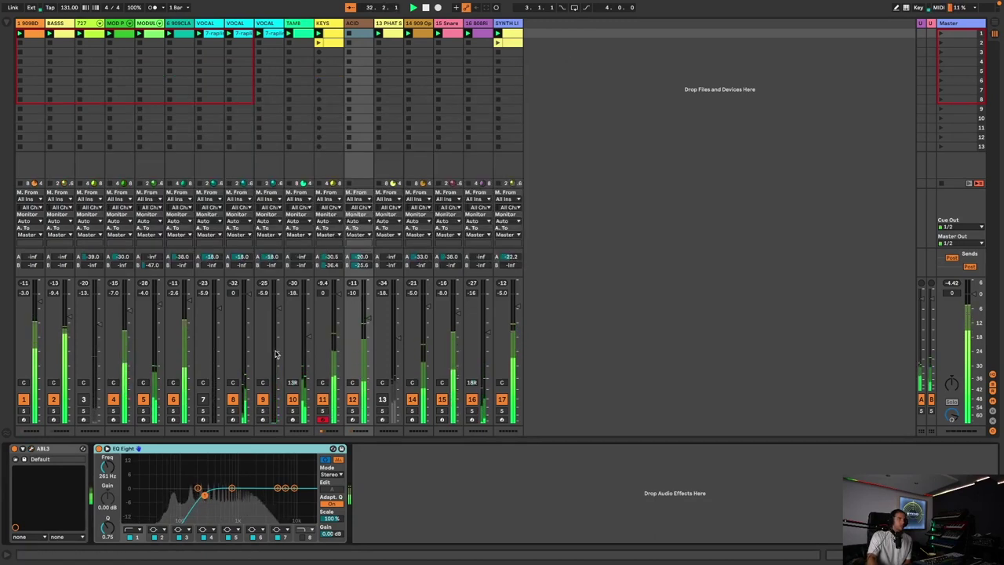
# Audition the muted first VOCAL track briefly, mute it again, and set the SYNTH LI track's volume to -7.0 dB.
pyautogui.click(203, 401)
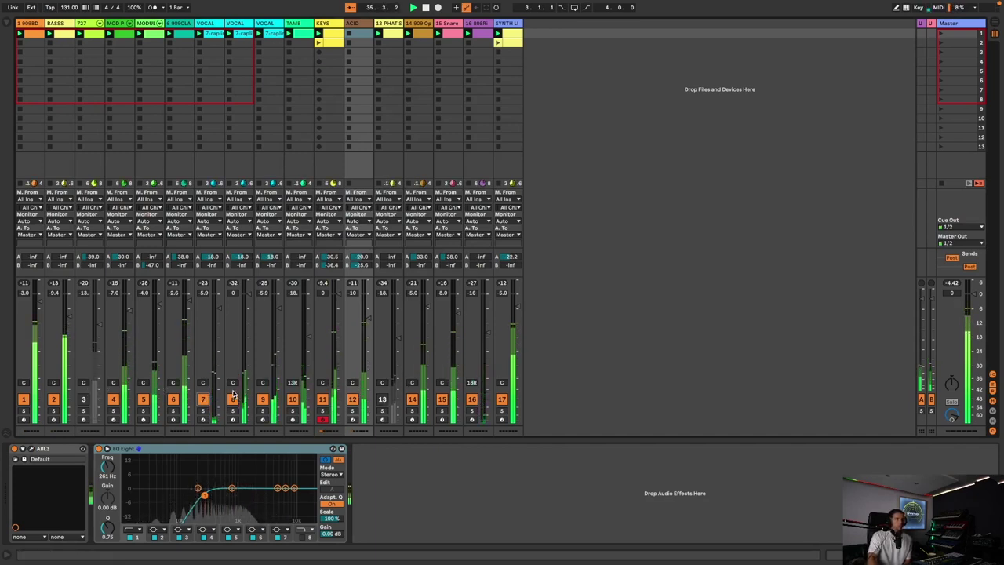
pyautogui.click(201, 400)
pyautogui.moveTo(518, 307); pyautogui.dragTo(518, 312)
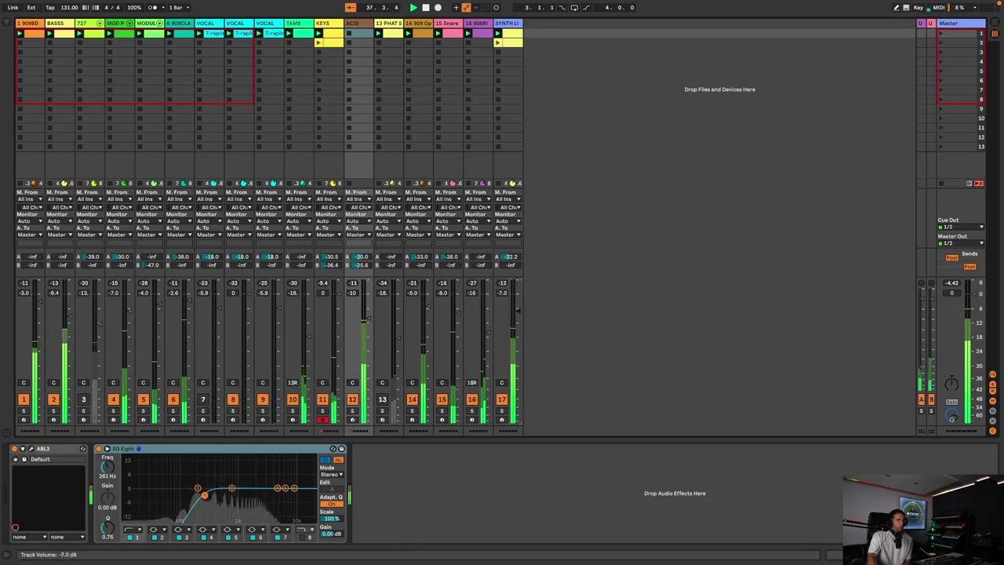
# Play the second scene and set the SYNTH LI track's sends A and B to -18.7 dB each.
pyautogui.click(957, 44)
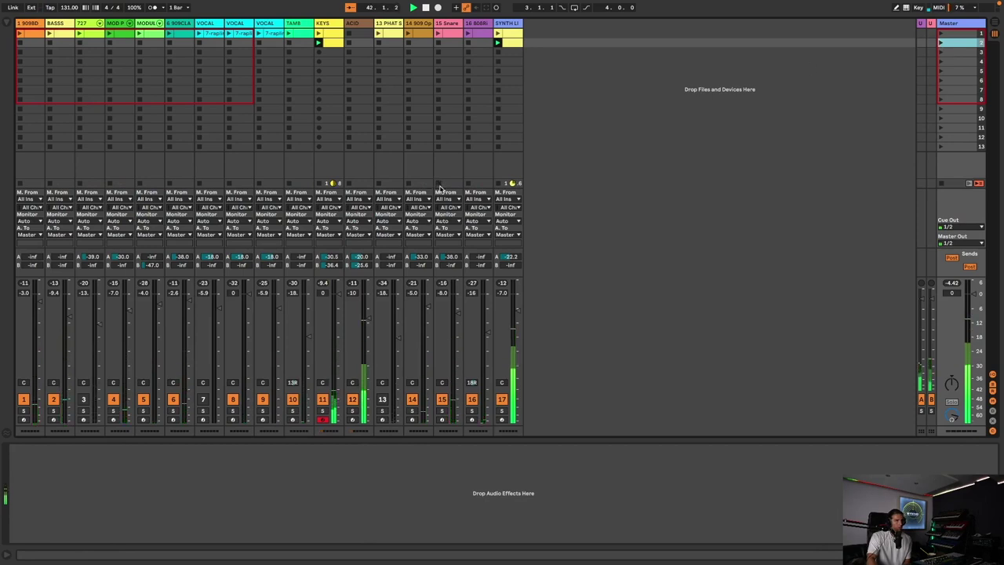
pyautogui.moveTo(510, 258); pyautogui.dragTo(511, 255)
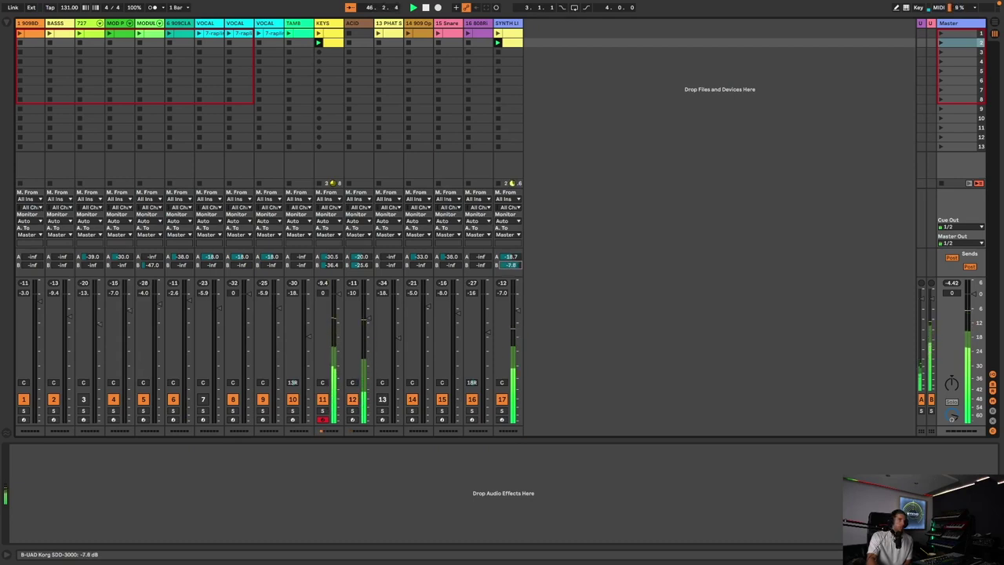
pyautogui.moveTo(511, 265); pyautogui.dragTo(510, 259)
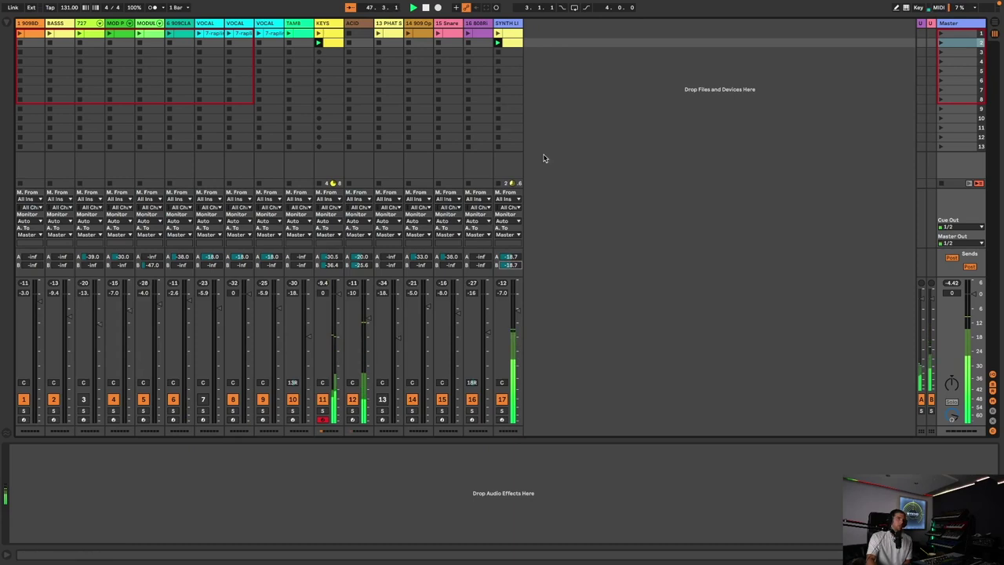
# Delete the SYNTH LI clip from the first scene, set that track's send B to -17.0 dB, and fine-tune the ACID track's send B.
pyautogui.click(515, 31)
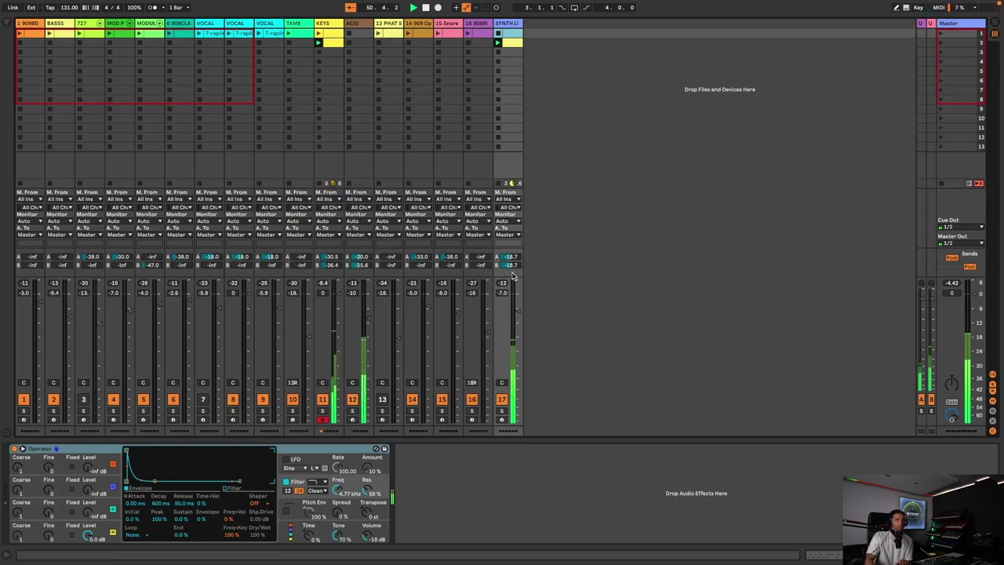
pyautogui.moveTo(354, 274); pyautogui.dragTo(353, 267)
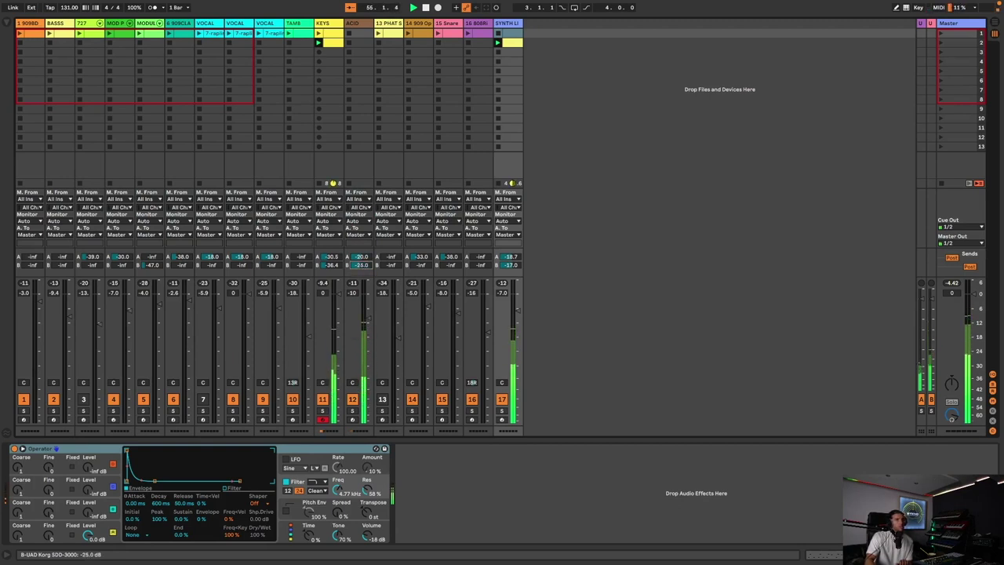
pyautogui.click(934, 41)
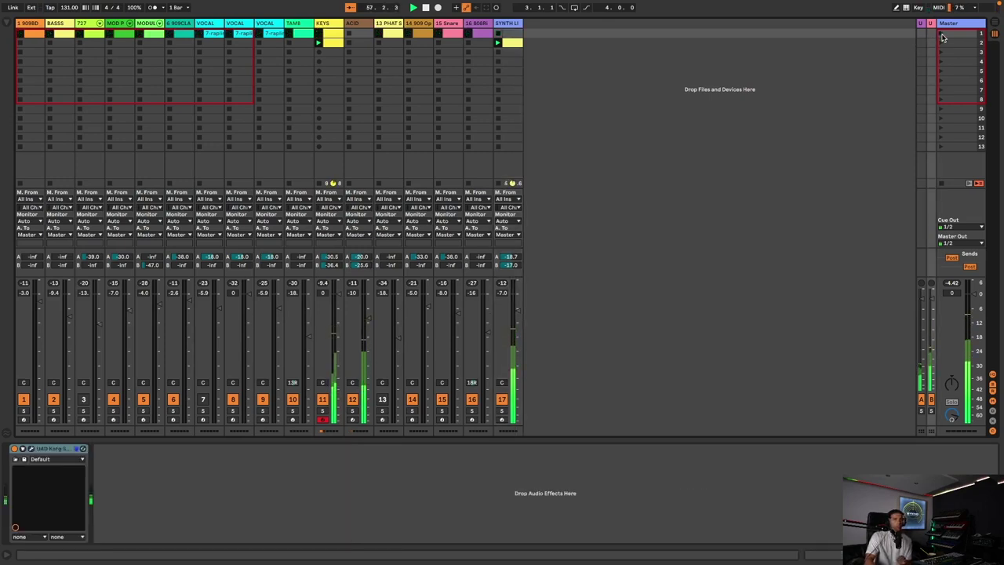